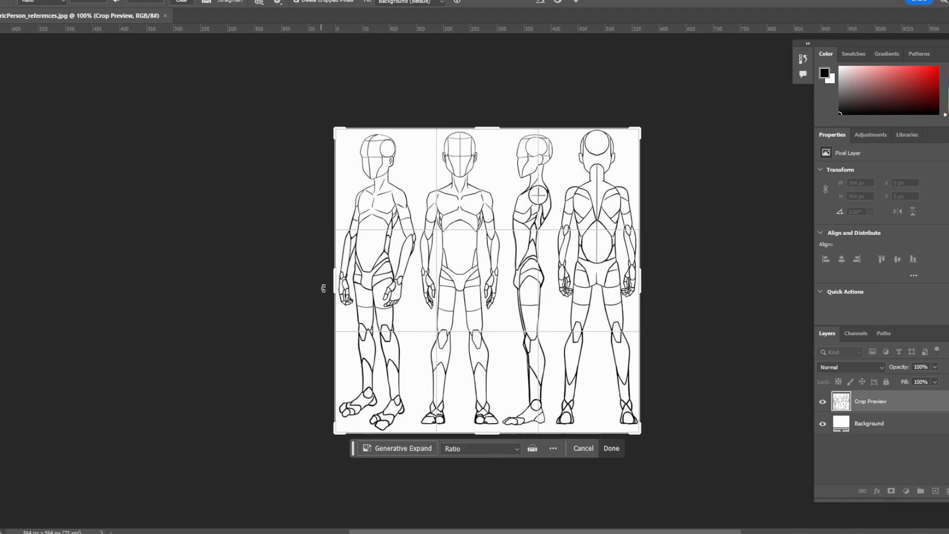
Crop the character reference sheet down to the front-view figure
left_click_drag(334, 288, 381, 287)
left_click_drag(599, 282, 530, 281)
double_click(490, 257)
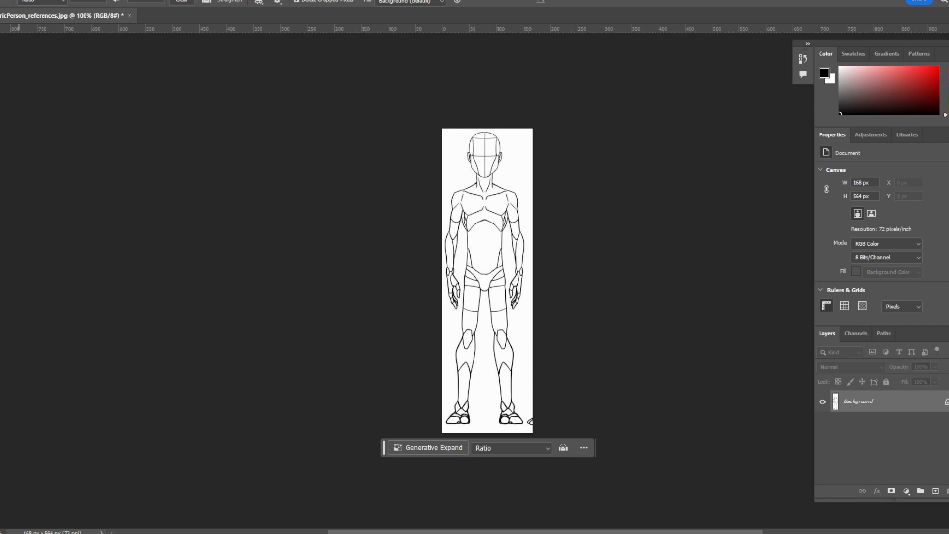
Pick genericPerson_front as the JPEG save name, cancel the save, and undo the front-view crop
left_click(2, 1)
left_click(47, 115)
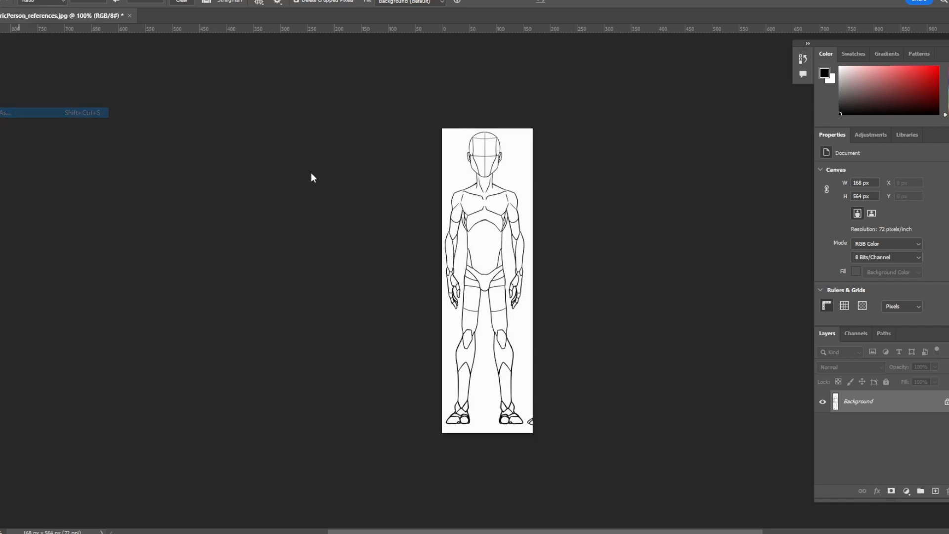
left_click(89, 70)
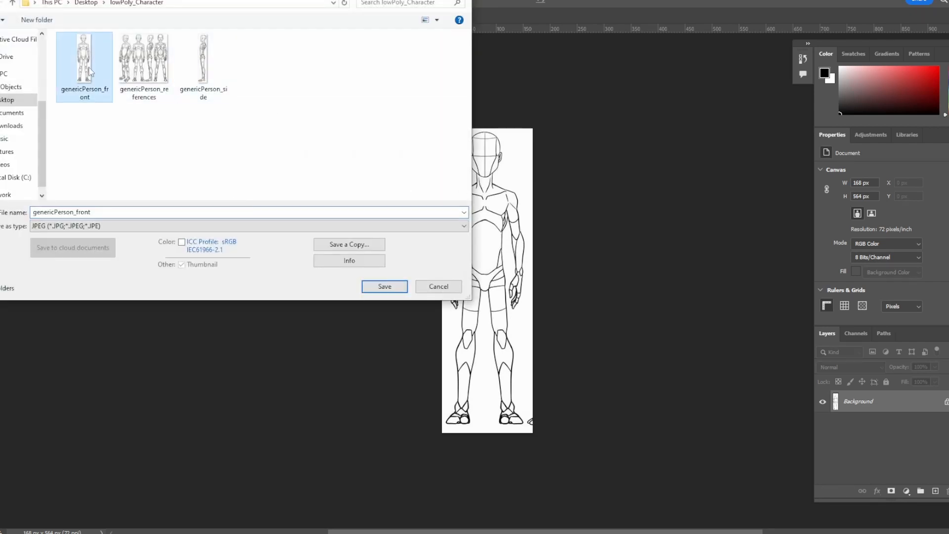
left_click(439, 286)
key("ctrl+z")
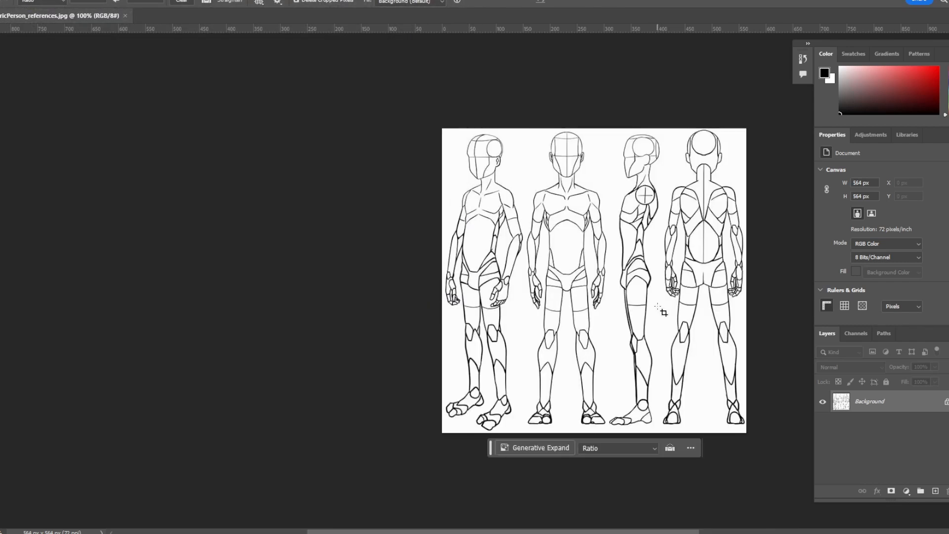
Crop the character reference sheet down to the side-view figure while starting to save it as a separate file
left_click(541, 219)
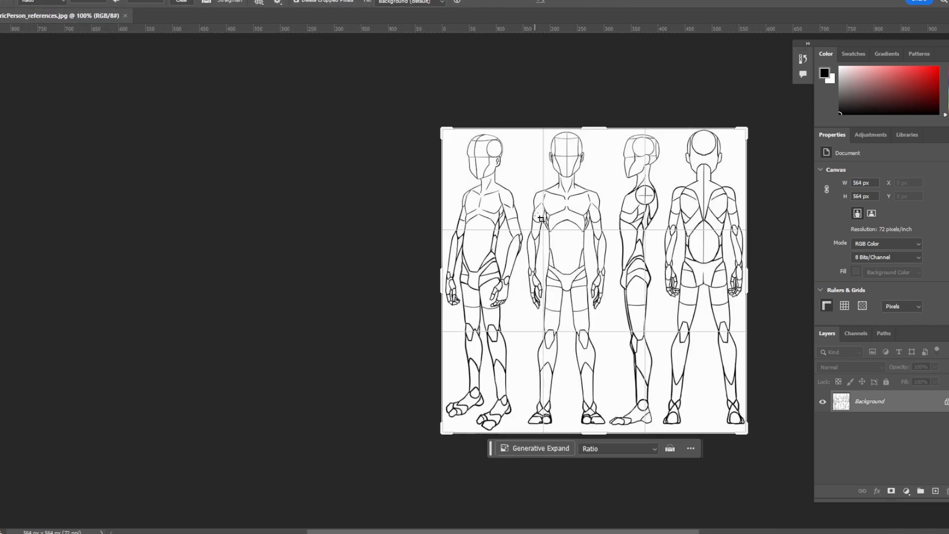
left_click(542, 219)
left_click_drag(443, 287, 528, 291)
left_click_drag(659, 282, 615, 283)
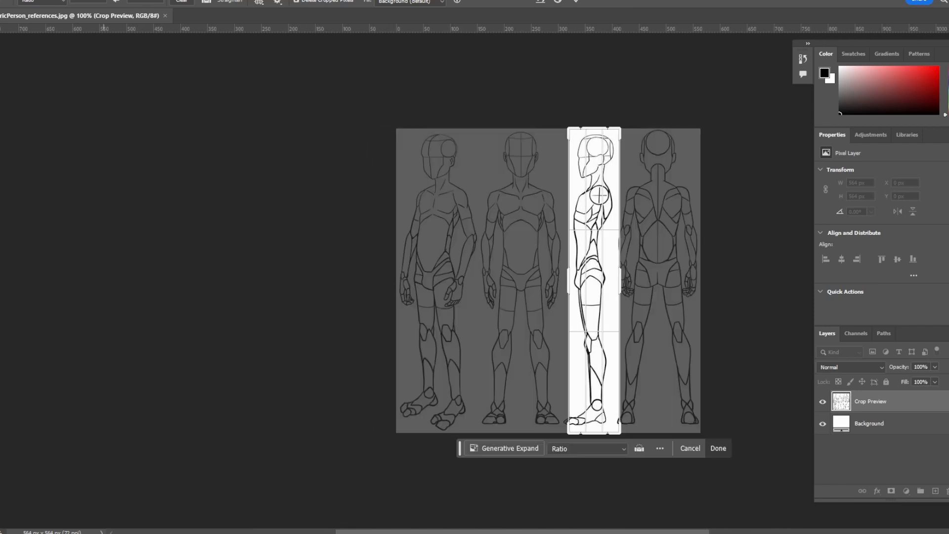
left_click(4, 1)
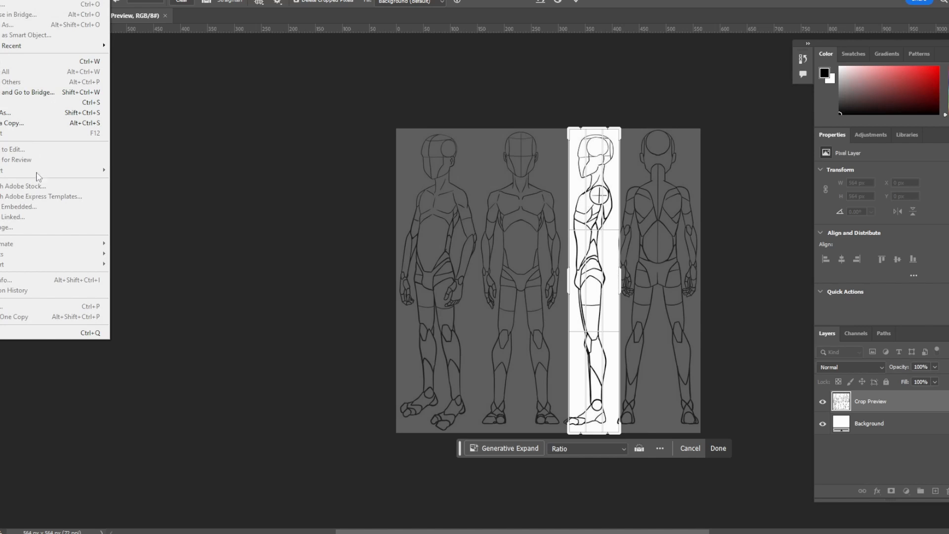
left_click(35, 112)
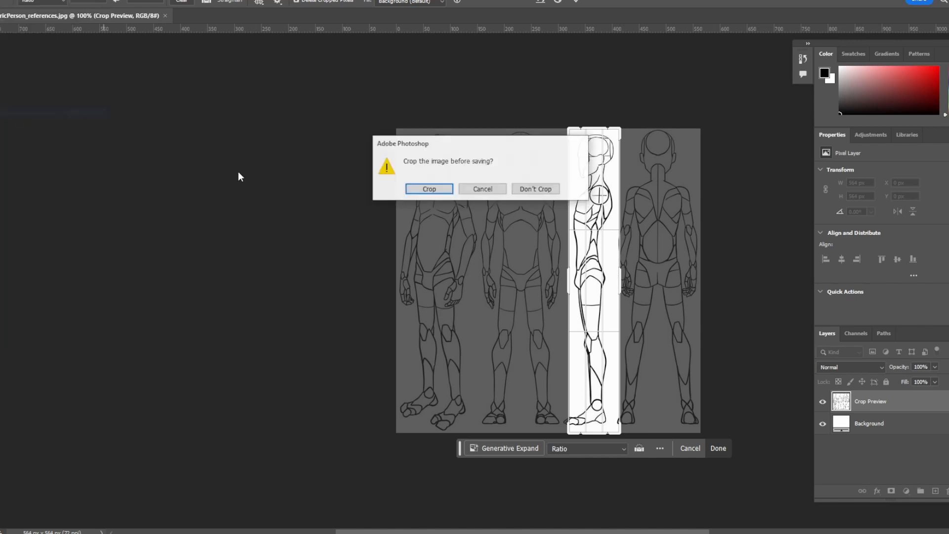
left_click(435, 190)
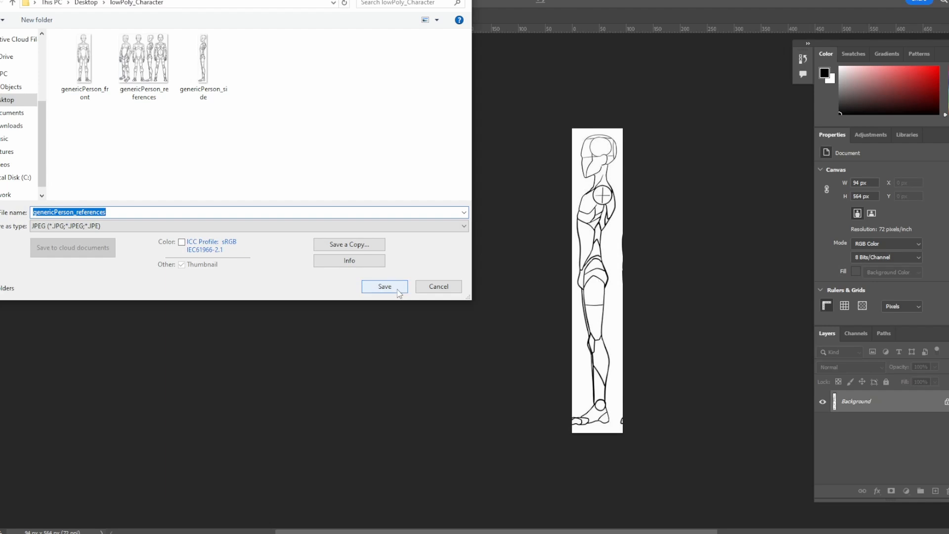
Pick genericPerson_side as the JPEG save name, cancel the save, and undo the side-view crop
left_click(202, 70)
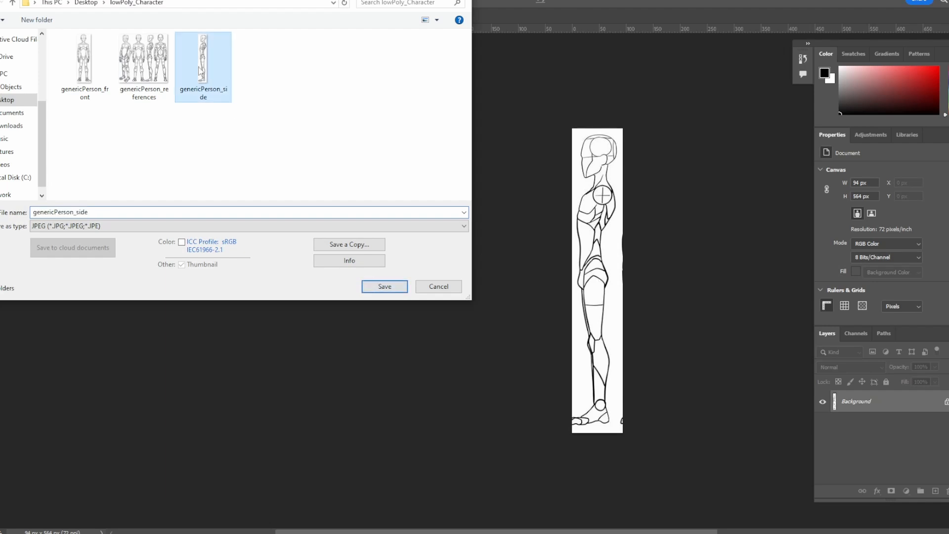
left_click(439, 286)
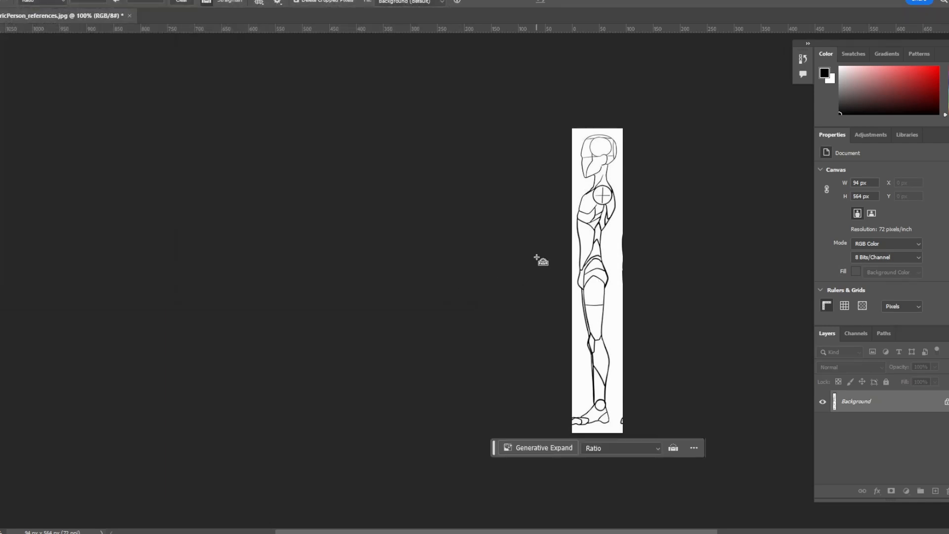
key("ctrl+z")
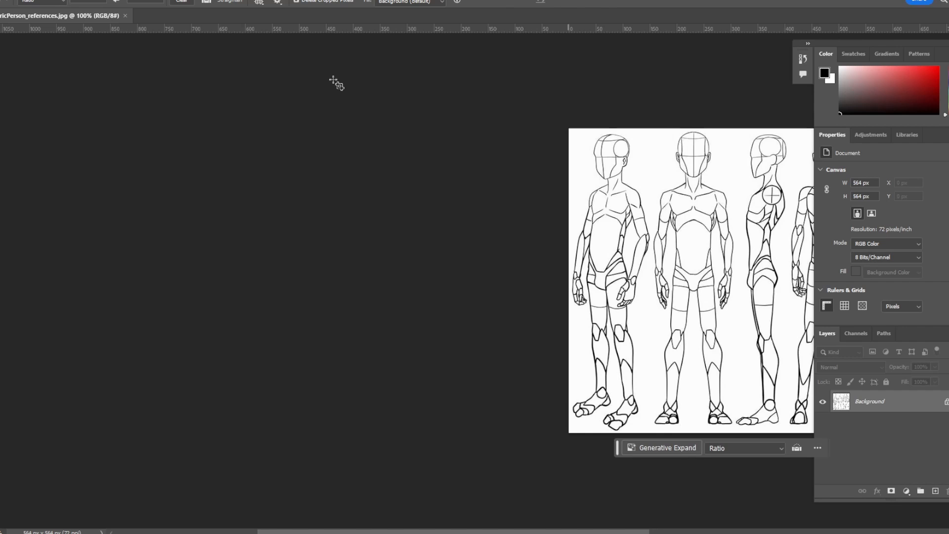
Try moving the reference image by converting its Background to a normal layer, and undo both changes
key("v")
left_click_drag(685, 169, 719, 157)
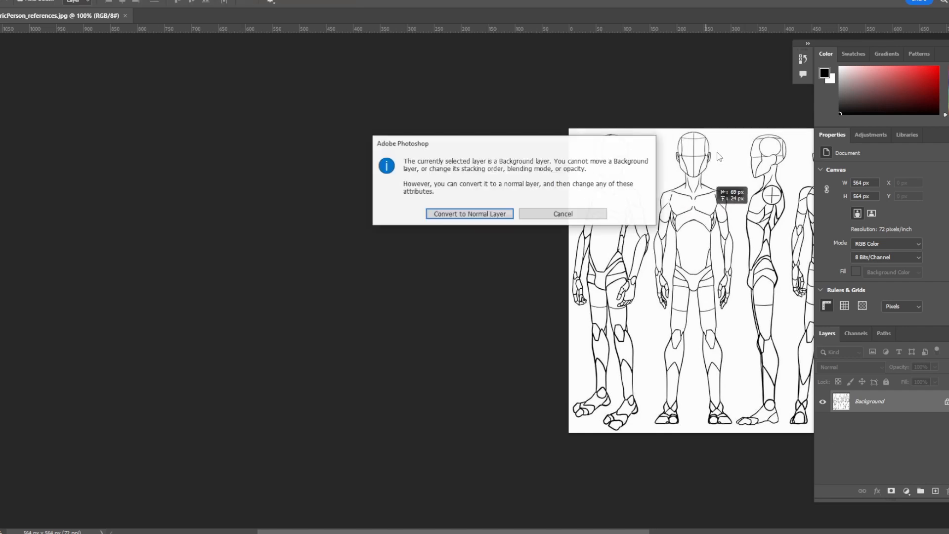
left_click(474, 214)
left_click_drag(751, 171, 724, 187)
key("ctrl+z")
key("ctrl+z")
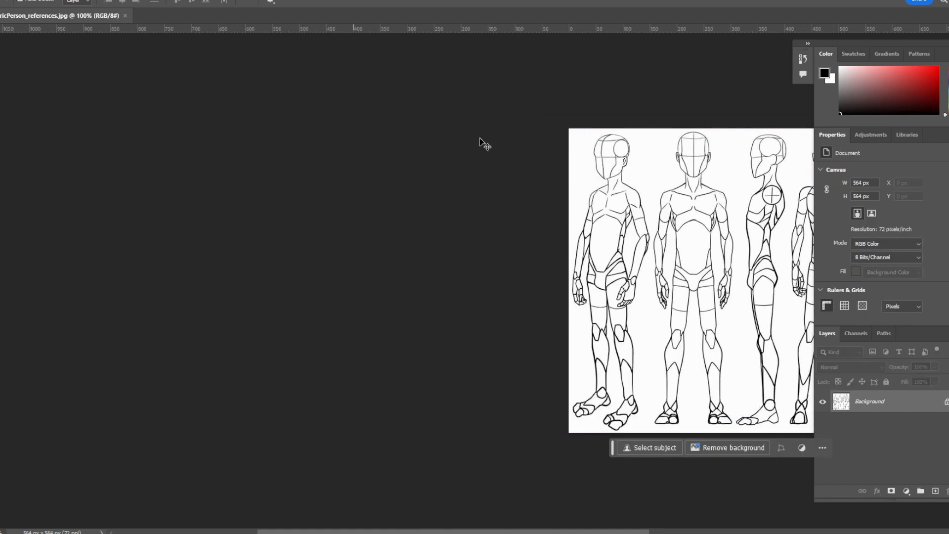
Convert the Background layer to a normal layer and shift the reference image on the canvas
left_click_drag(505, 119, 483, 100)
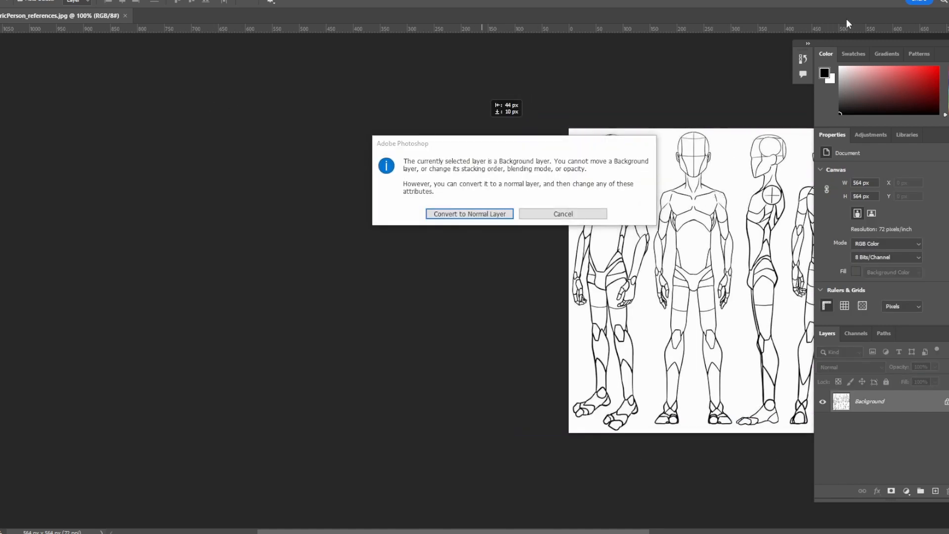
left_click(485, 214)
left_click_drag(673, 269, 695, 259)
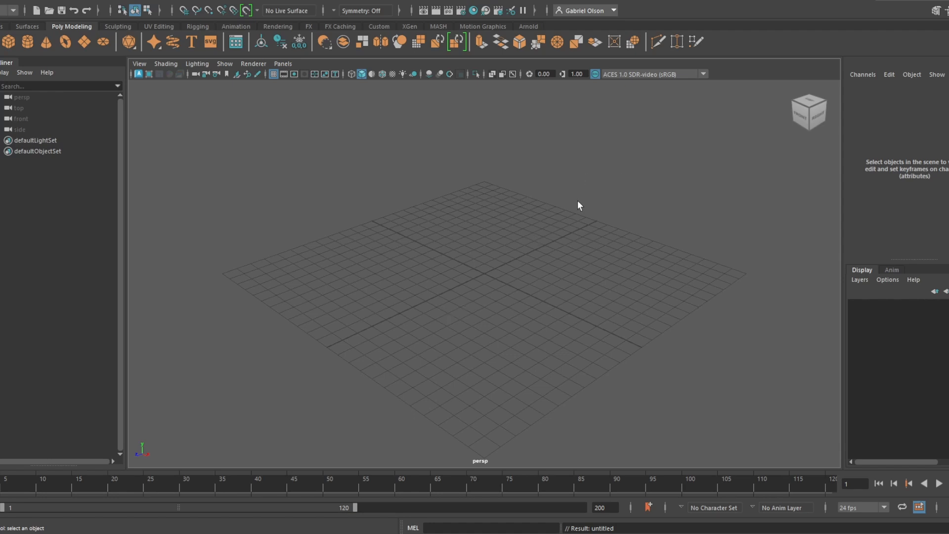
In Maya, switch to the four-view layout and make the front view active
key("space")
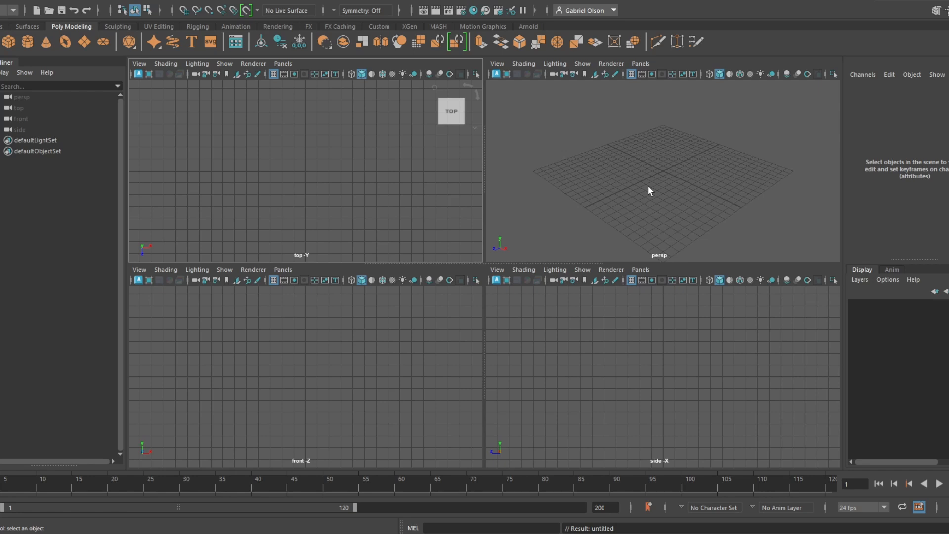
mouse_move(449, 111)
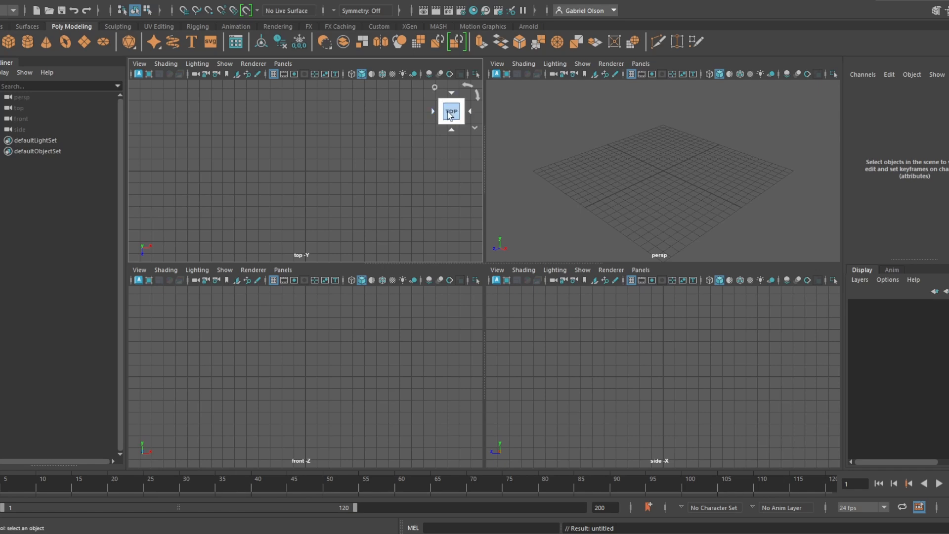
left_click(445, 339)
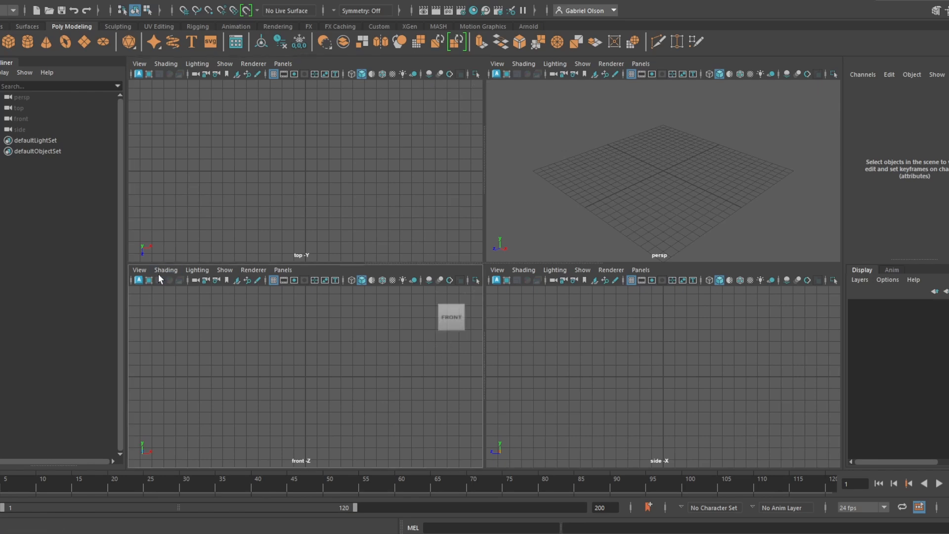
Import genericPerson_front.jpg from the lowPoly_Character folder on the Desktop as an image plane in the front view
left_click(140, 270)
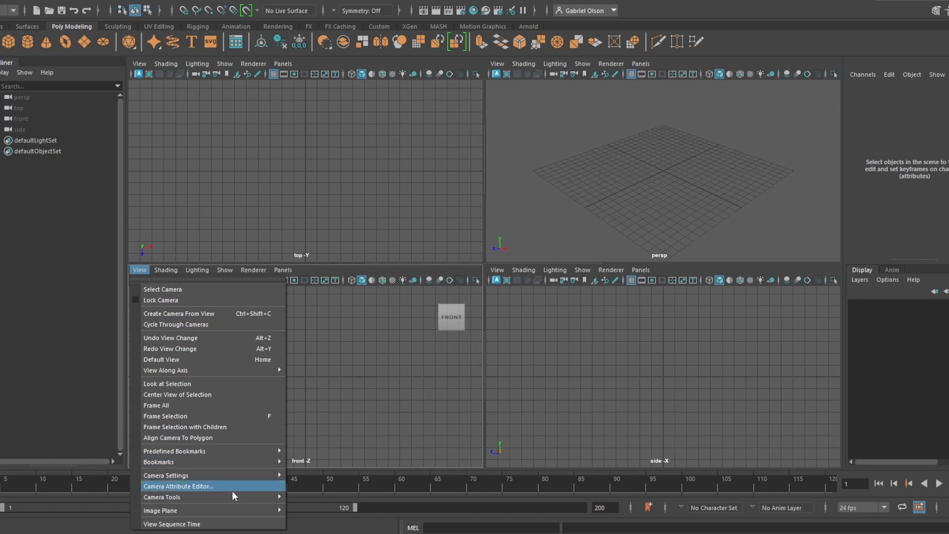
mouse_move(235, 510)
left_click(316, 517)
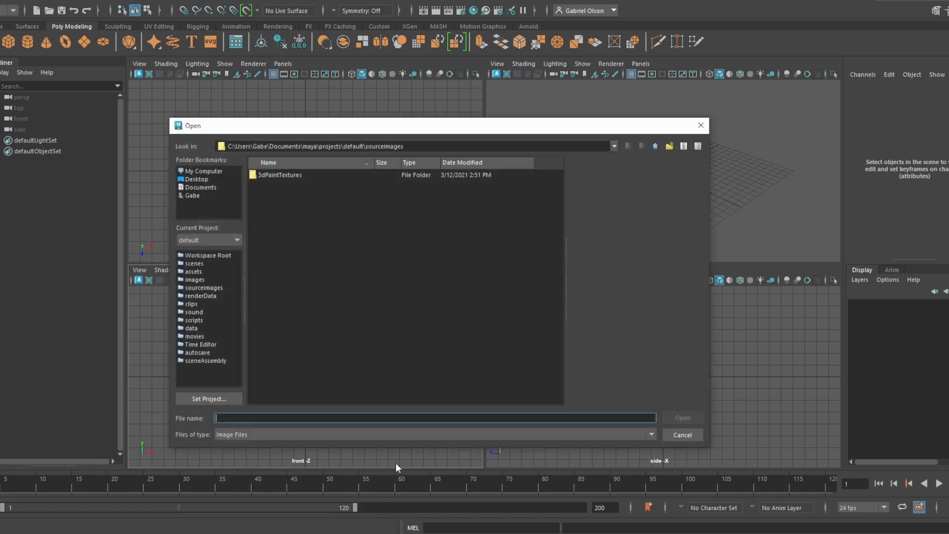
left_click(194, 180)
double_click(279, 194)
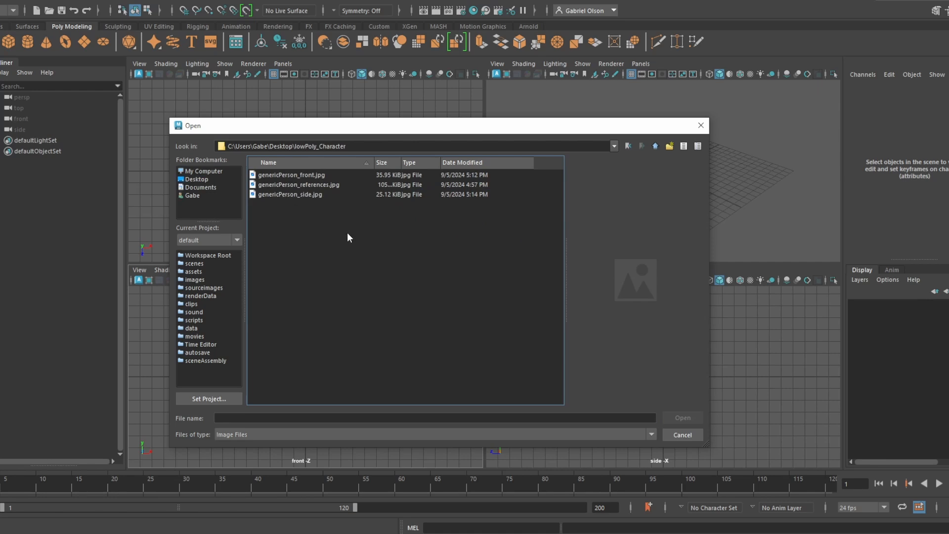
left_click(307, 175)
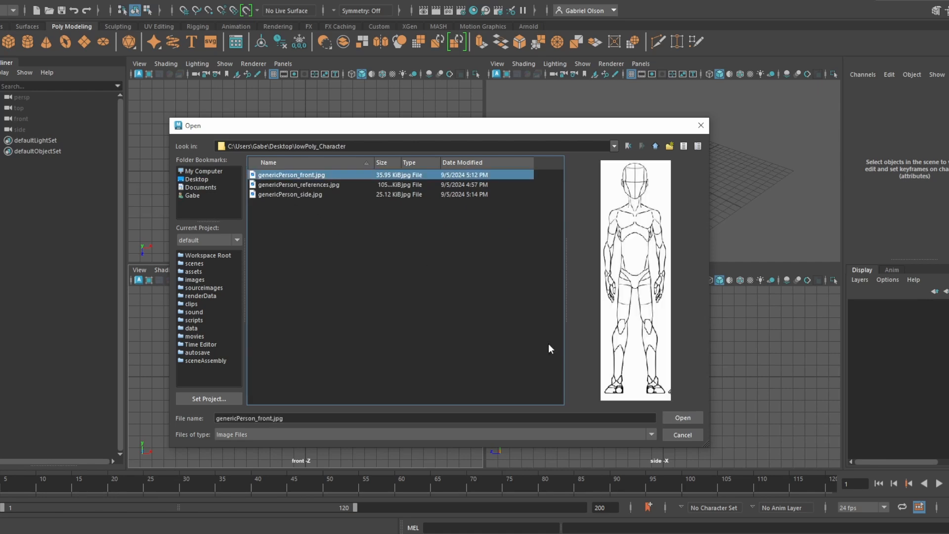
left_click(682, 418)
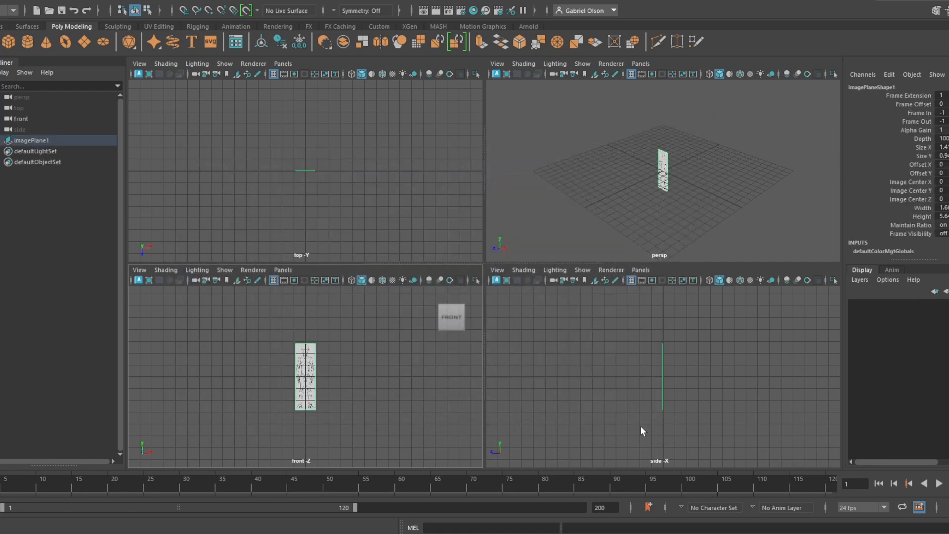
Import genericPerson_side.jpg from the Desktop's lowPoly_Character folder as an image plane in the side view
left_click(716, 401)
left_click(497, 270)
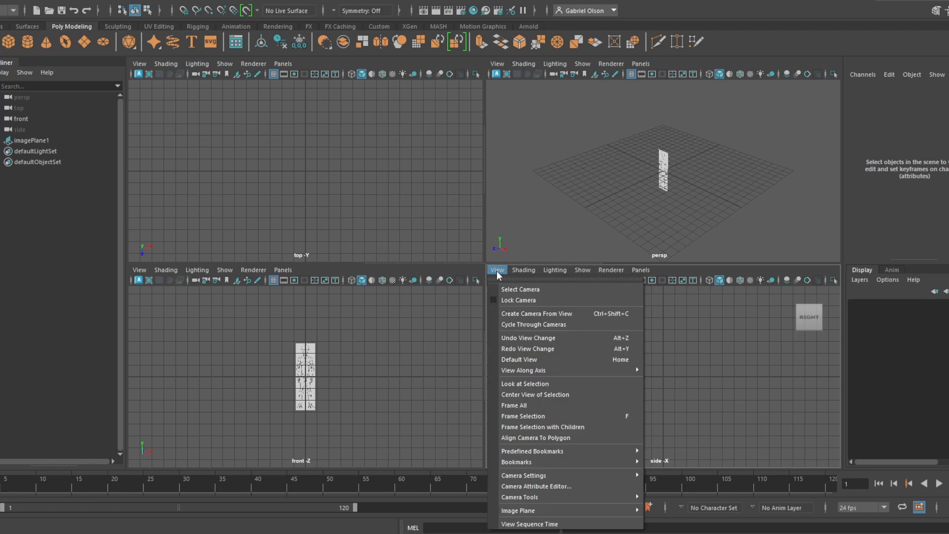
mouse_move(578, 514)
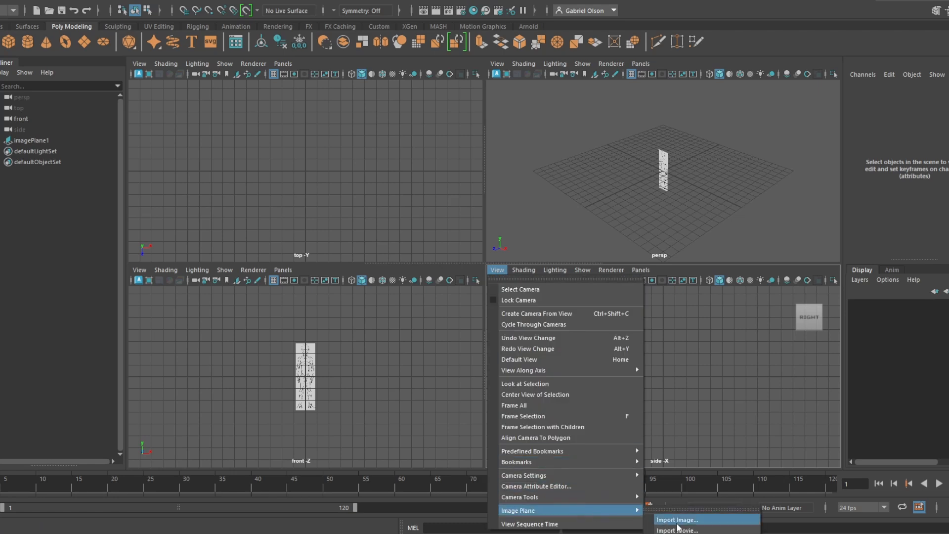
left_click(677, 521)
left_click(212, 179)
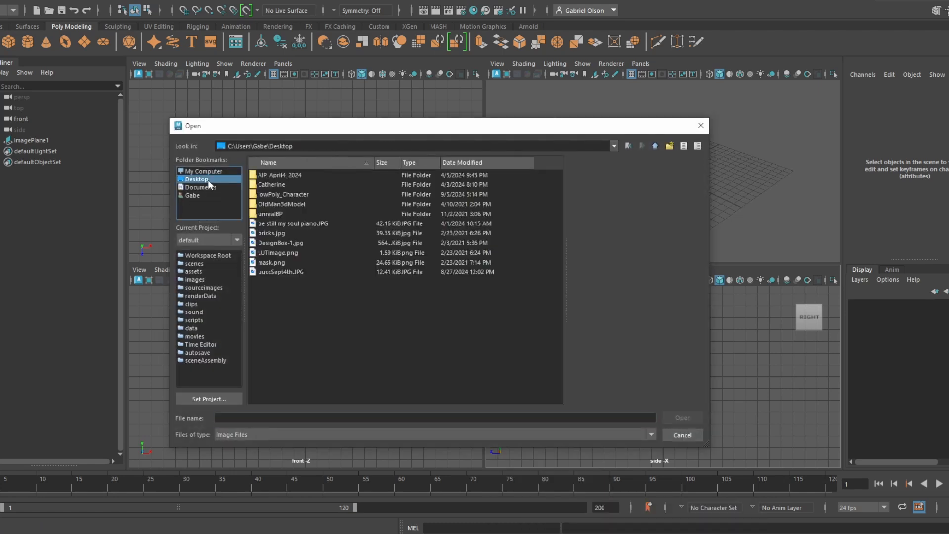
double_click(283, 195)
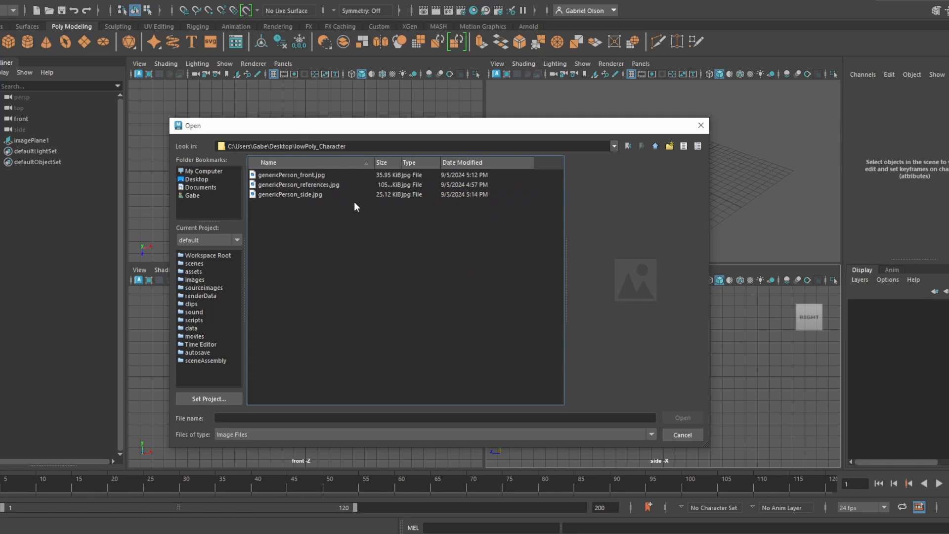
left_click(318, 196)
left_click(679, 417)
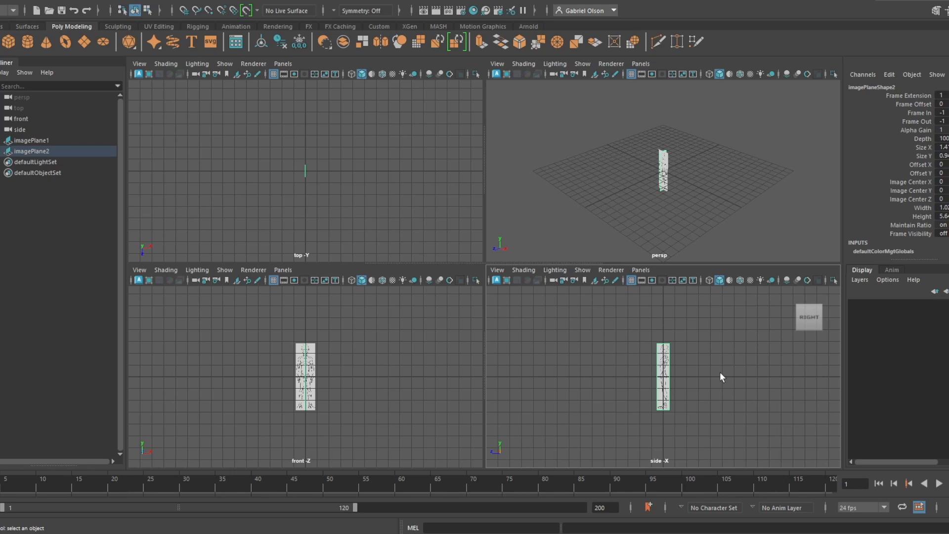
Select both image planes, frame them in the perspective view, and maximize that view
left_click_drag(710, 188, 591, 136, "alt")
key("f")
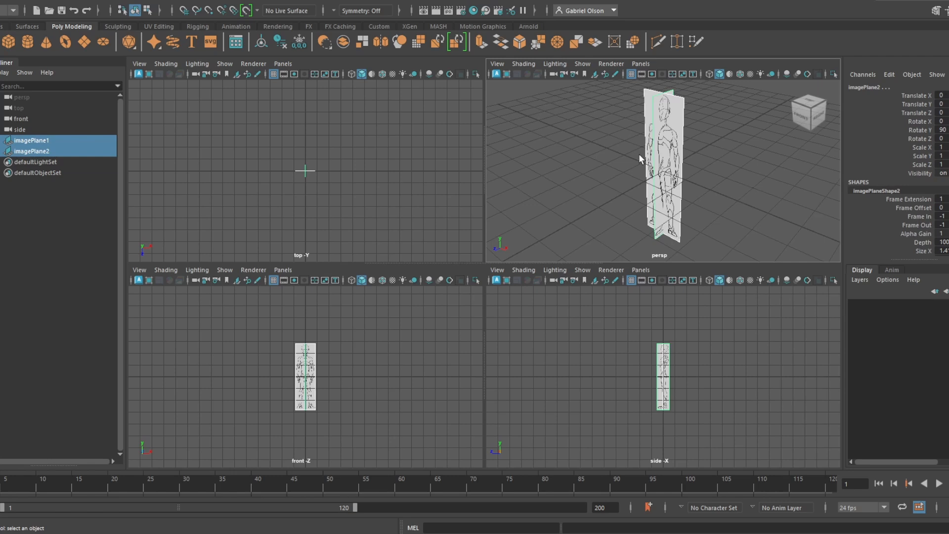
key("f")
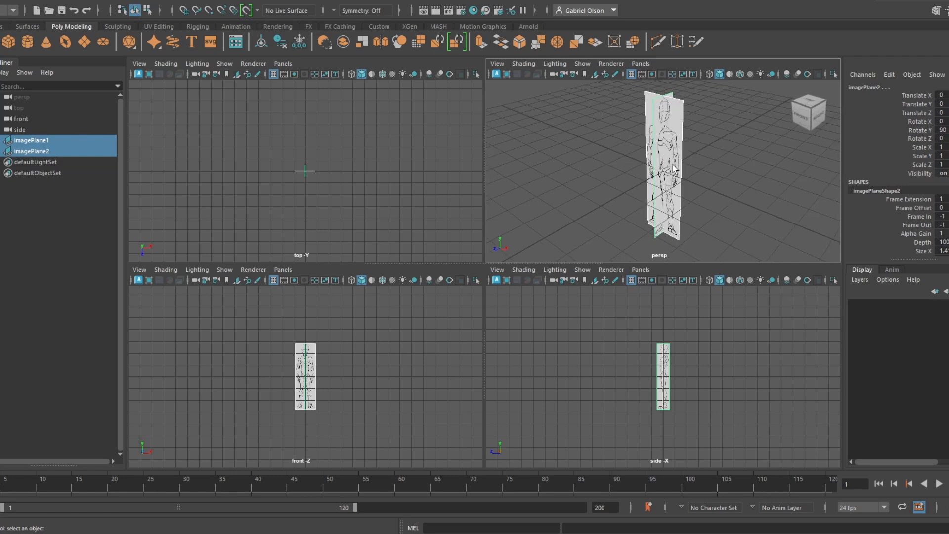
key("space")
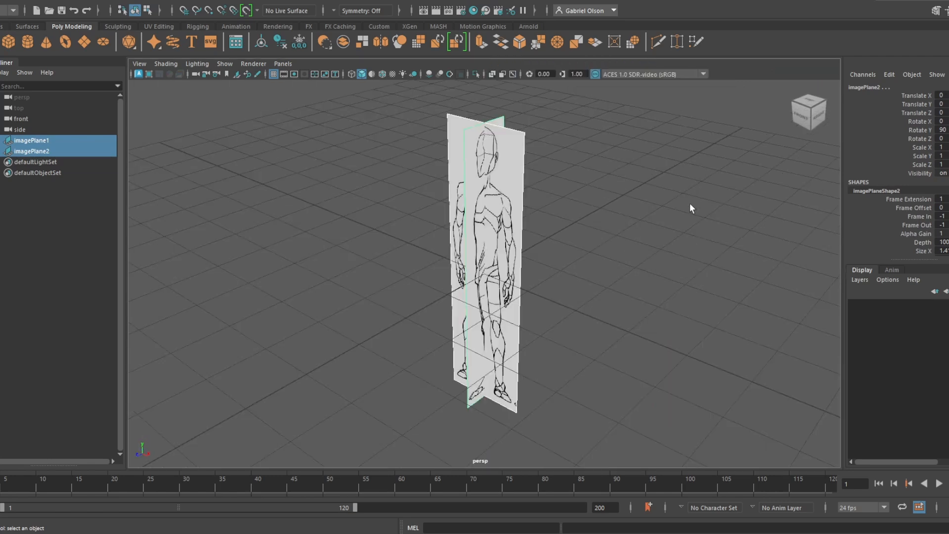
Raise both image planes together about 2.6 units along Y so the figures' feet stand on the grid
left_click_drag(691, 208, 620, 257, "alt")
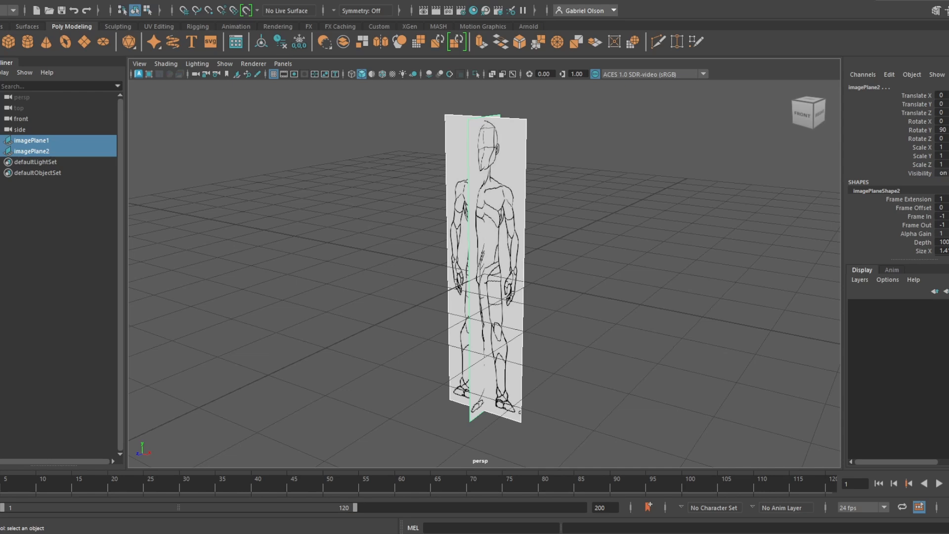
left_click_drag(521, 218, 629, 221, "alt")
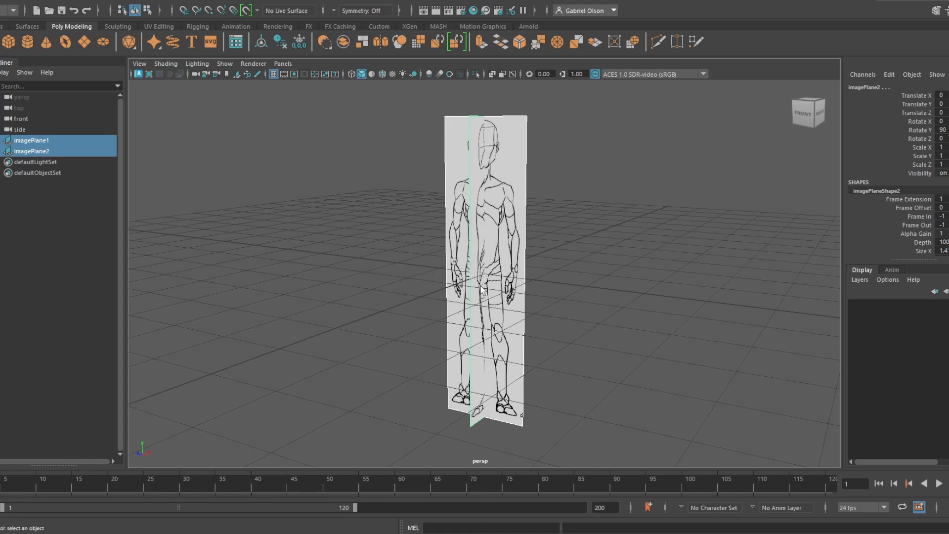
key("w")
left_click_drag(482, 228, 511, 75)
middle_click_drag(571, 221, 548, 305, "alt")
scroll(549, 305, "down", 2)
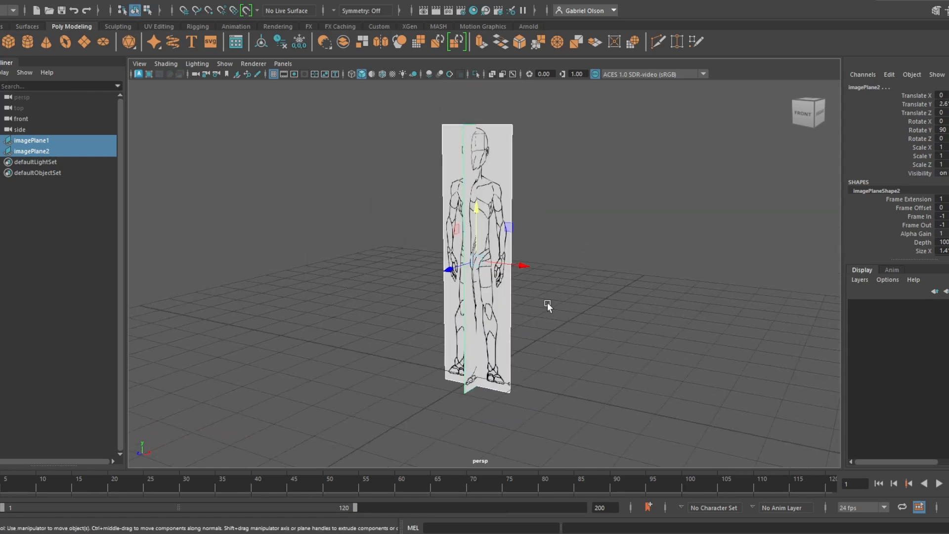
Nudge both image planes up to about 2.65 on Y so the figures' feet rest on the grid
mouse_move(476, 210)
left_mouse_down()
mouse_move(476, 192)
mouse_move(476, 208)
left_mouse_up()
left_click_drag(576, 398, 521, 346, "alt")
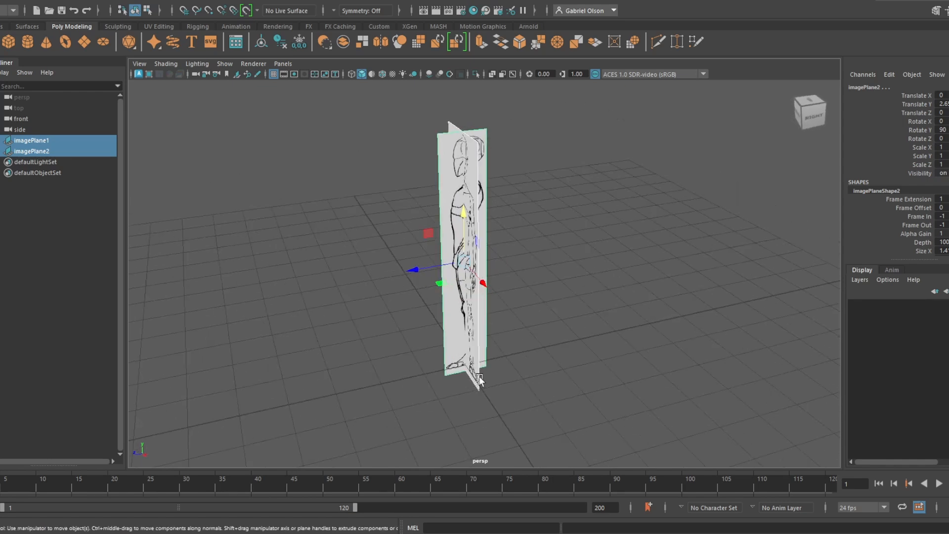
left_click_drag(484, 363, 577, 326, "alt")
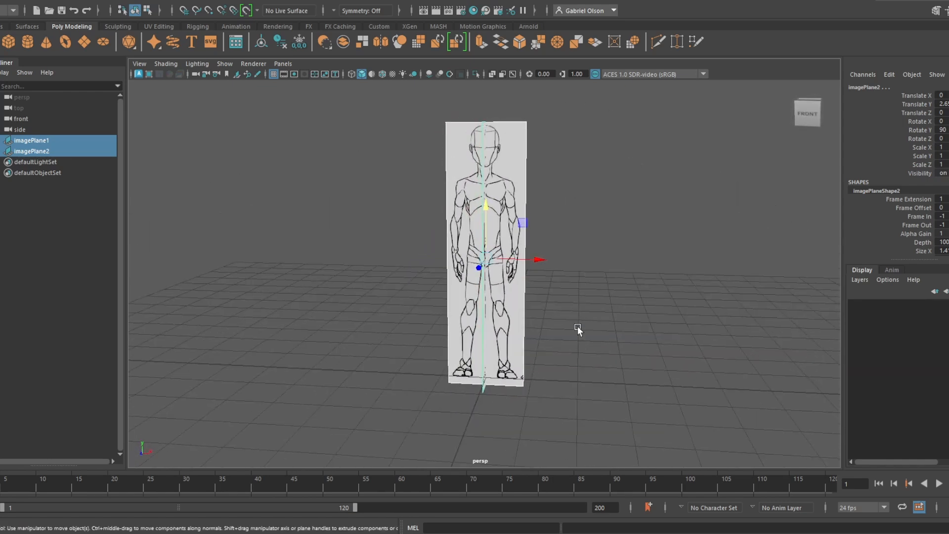
In the front view, shift the front image plane to about 0.02 on X so the figure centers on the grid's vertical axis
left_click(504, 171)
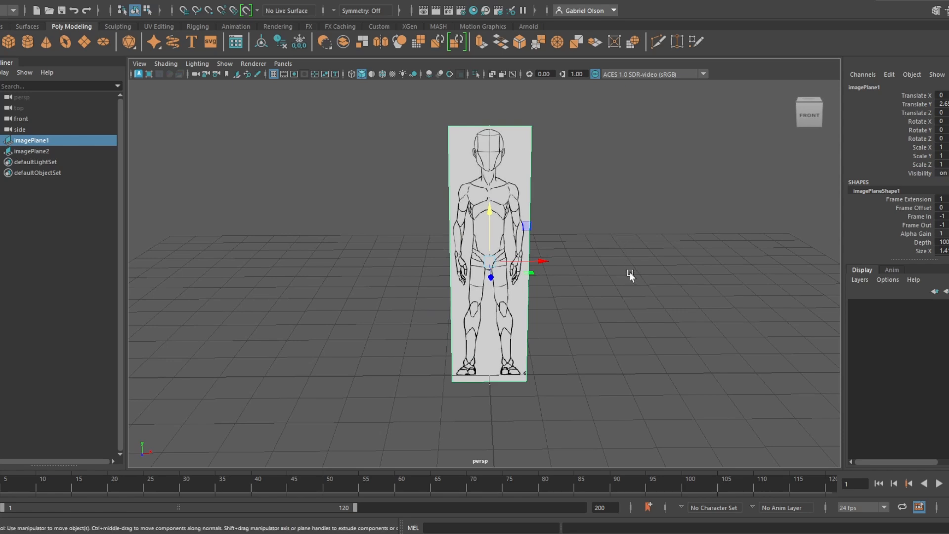
key("space")
key("space")
right_click_drag(488, 242, 515, 231, "alt")
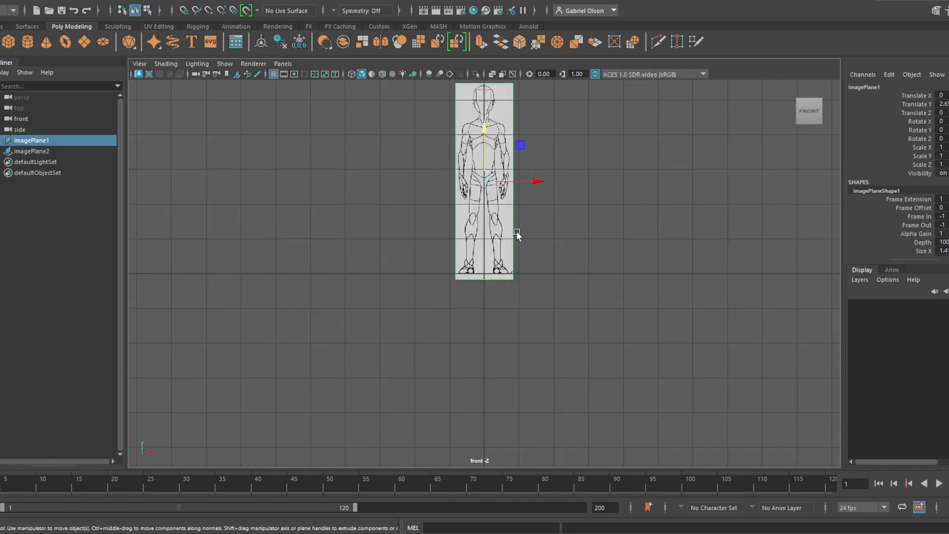
middle_click_drag(538, 225, 575, 415, "alt")
right_click_drag(546, 346, 664, 378, "alt")
middle_click_drag(665, 377, 617, 258, "alt")
left_click_drag(576, 400, 578, 400)
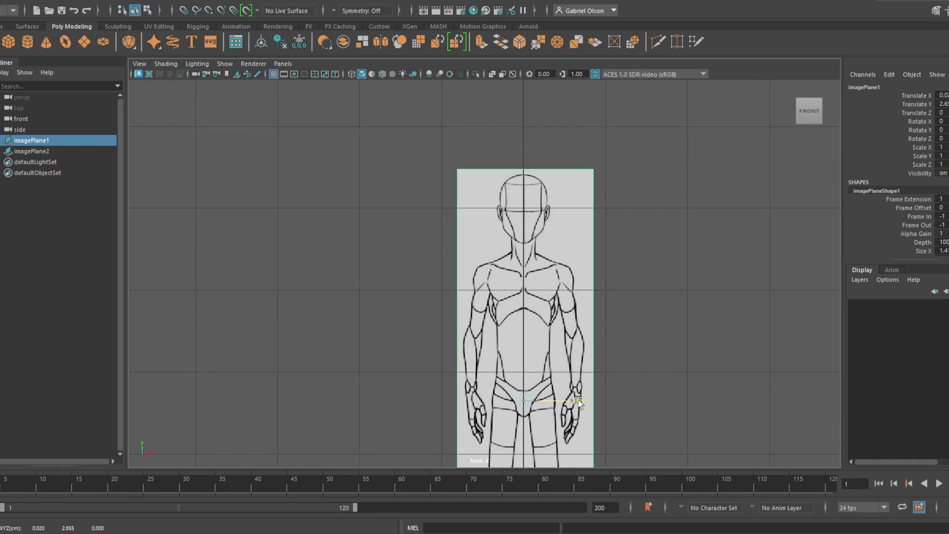
left_click_drag(578, 400, 578, 401)
scroll(680, 289, "down", 3)
key("space")
key("space")
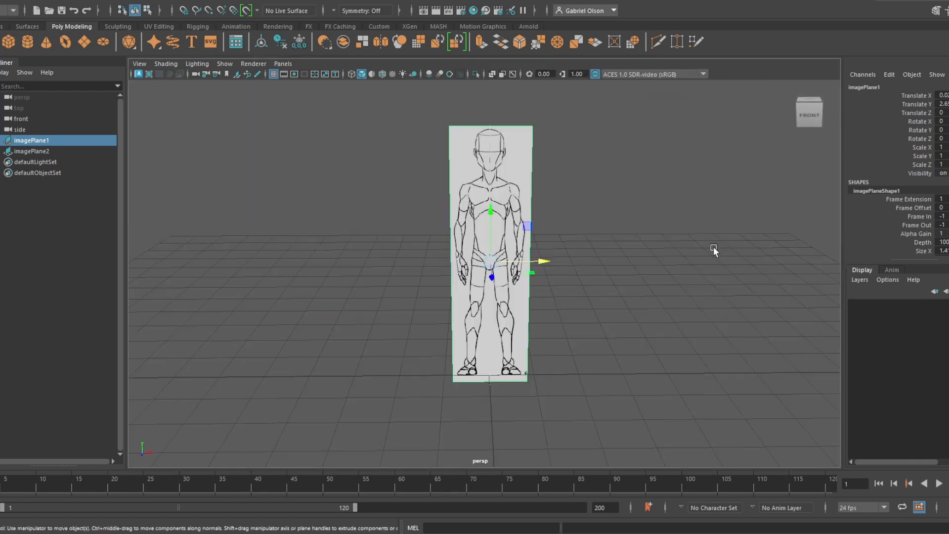
left_click_drag(688, 280, 635, 265, "alt")
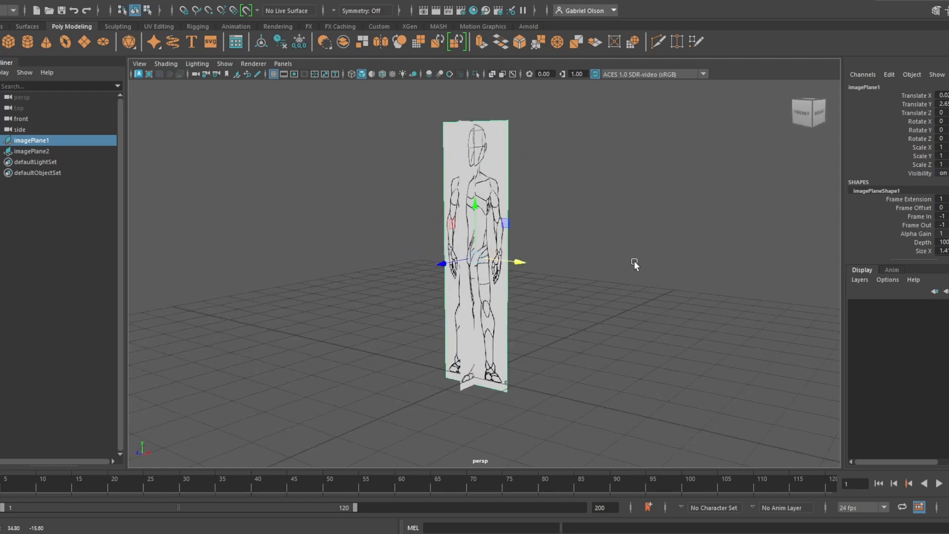
left_click(663, 279)
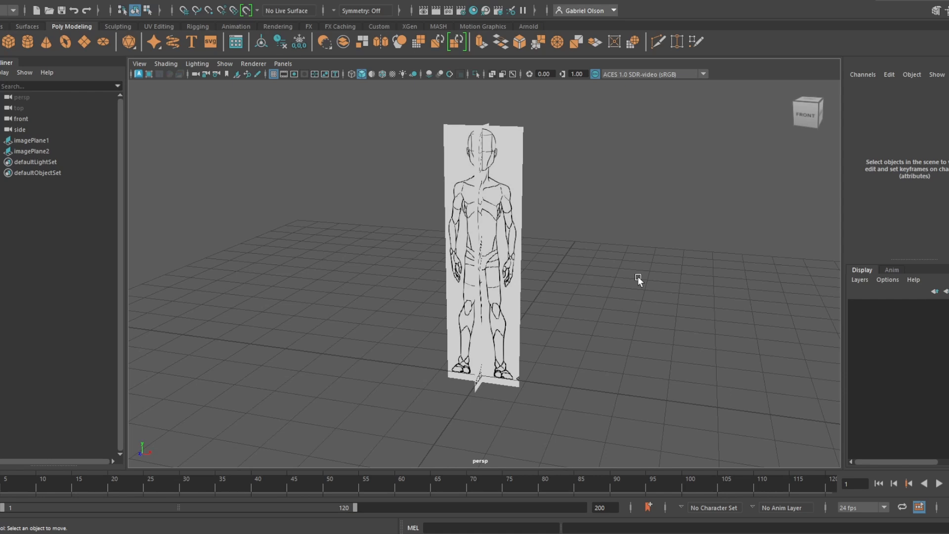
Create a polygon cube at the origin
left_click_drag(640, 276, 618, 273, "alt")
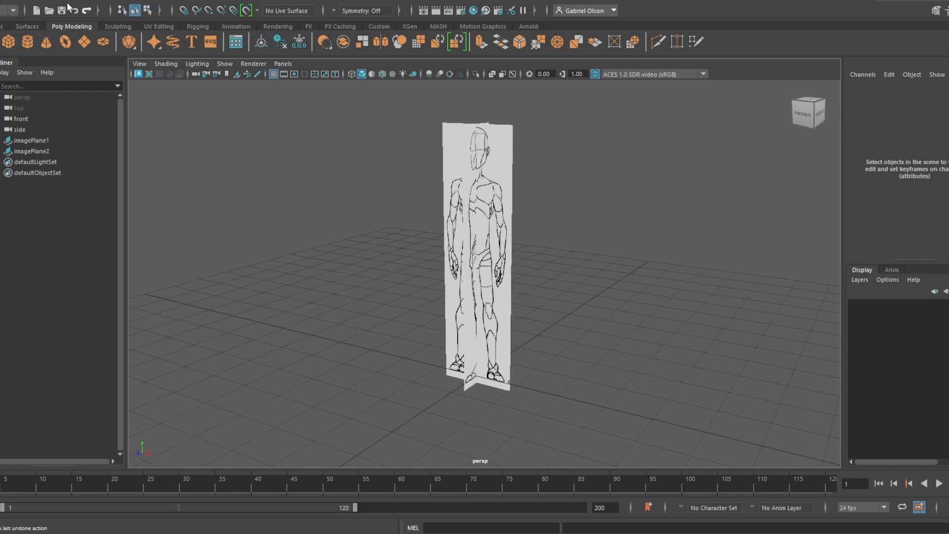
left_click(29, 1)
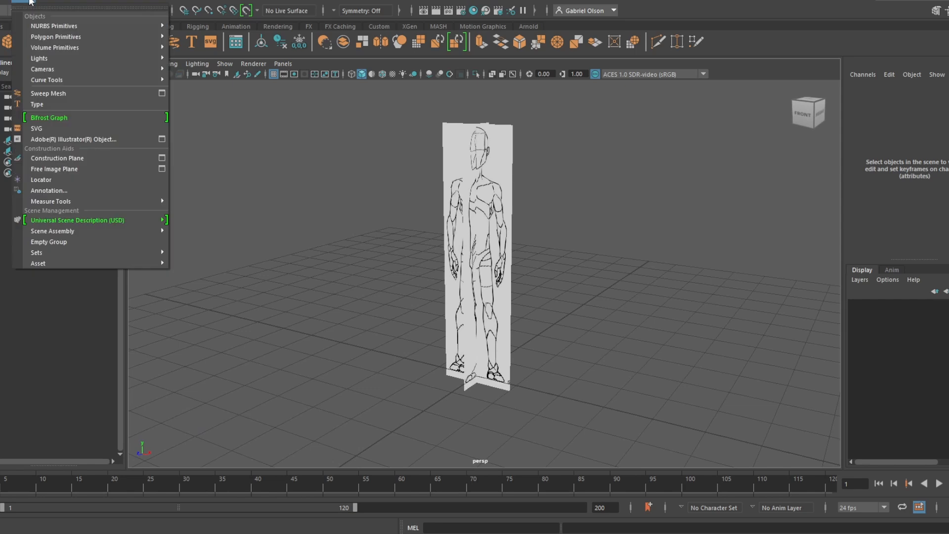
mouse_move(106, 37)
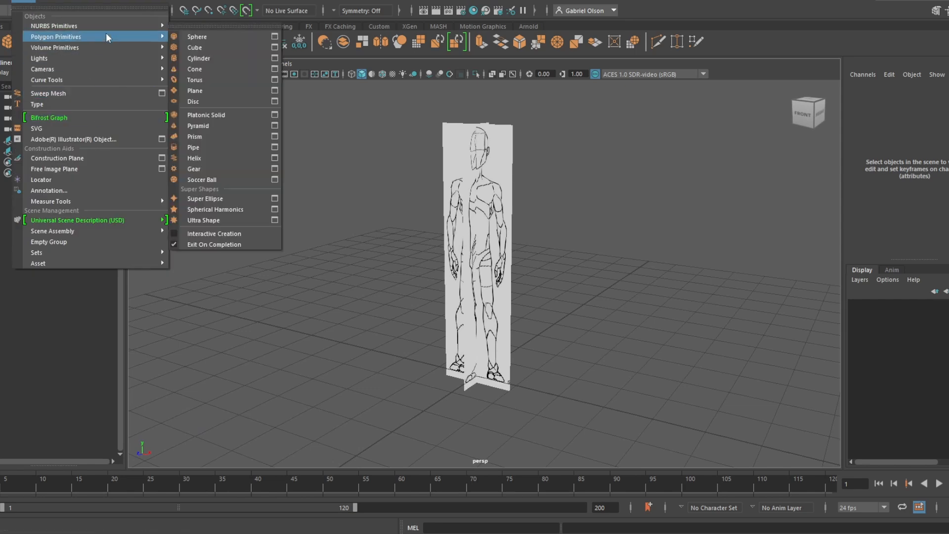
left_click(212, 50)
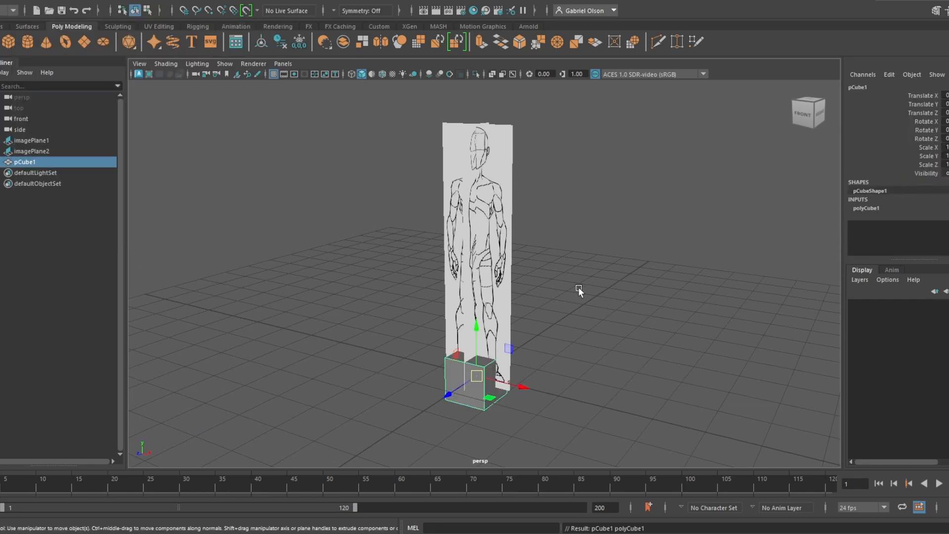
Raise the cube along Y to the height of the character's head
left_click_drag(578, 287, 494, 296, "alt")
left_click_drag(469, 341, 500, 97)
middle_click_drag(533, 189, 545, 283, "alt")
scroll(546, 283, "up", 3)
left_click_drag(546, 285, 575, 289, "alt")
Scale the cube uniformly to about 0.75 and adjust its height so it surrounds the head
key("e")
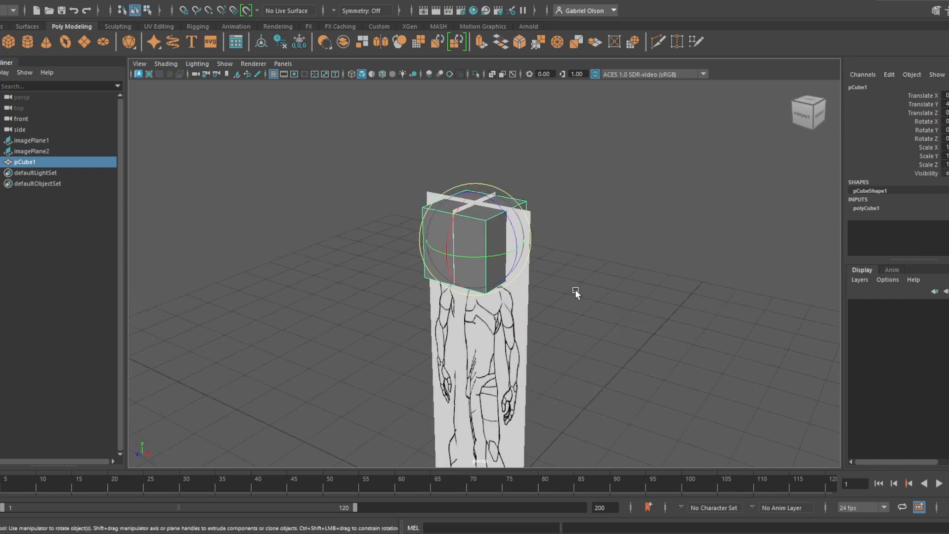
key("r")
left_click_drag(475, 239, 459, 237)
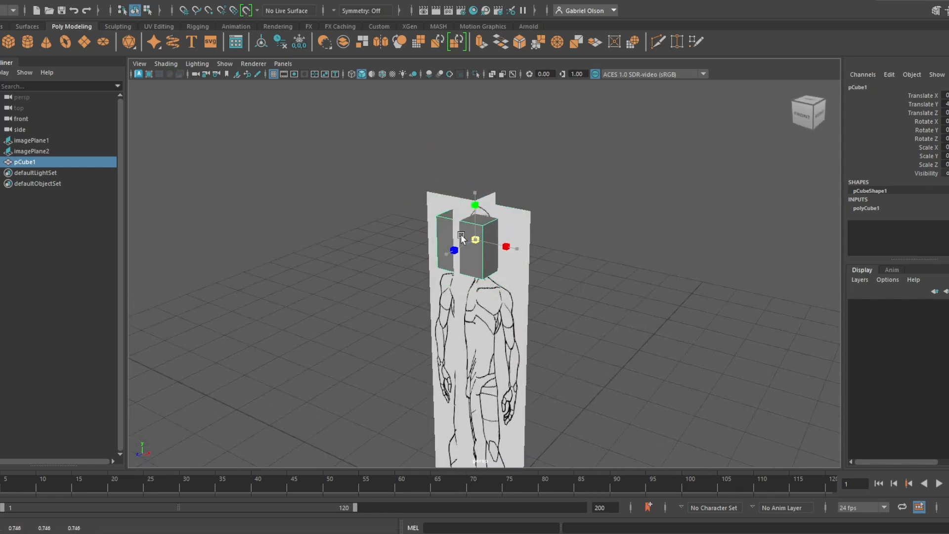
key("w")
left_click_drag(475, 205, 527, 249)
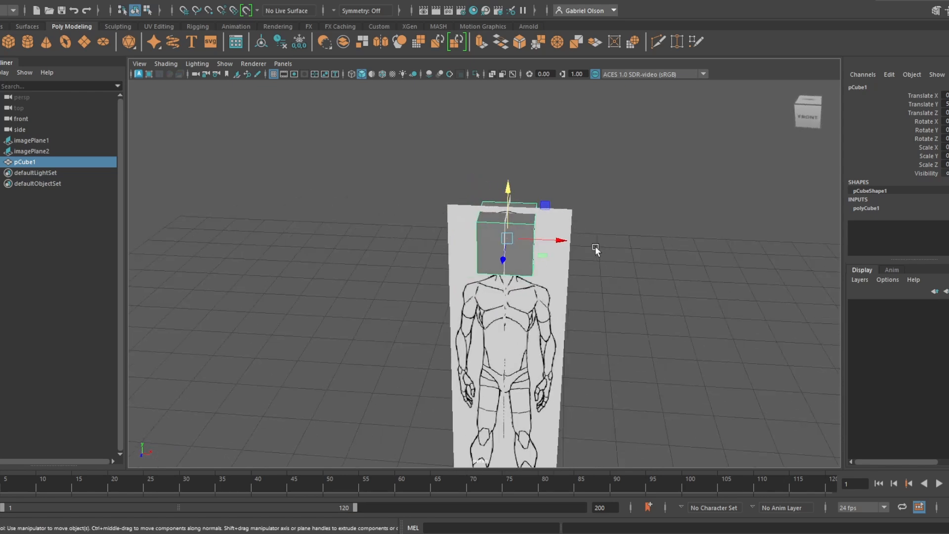
left_click_drag(595, 250, 462, 308, "alt")
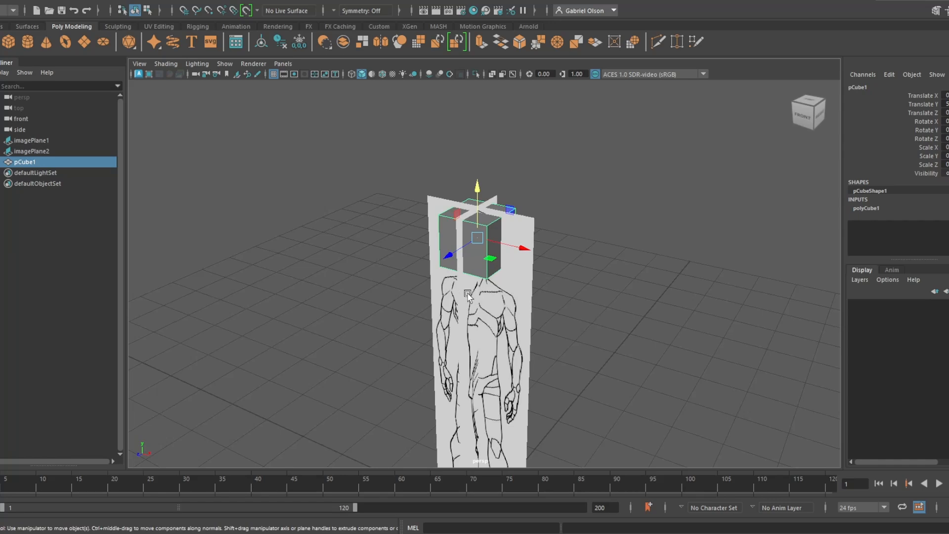
Move the side image plane away along negative X and the front image plane back along negative Z, clear of the cube
left_click(467, 297)
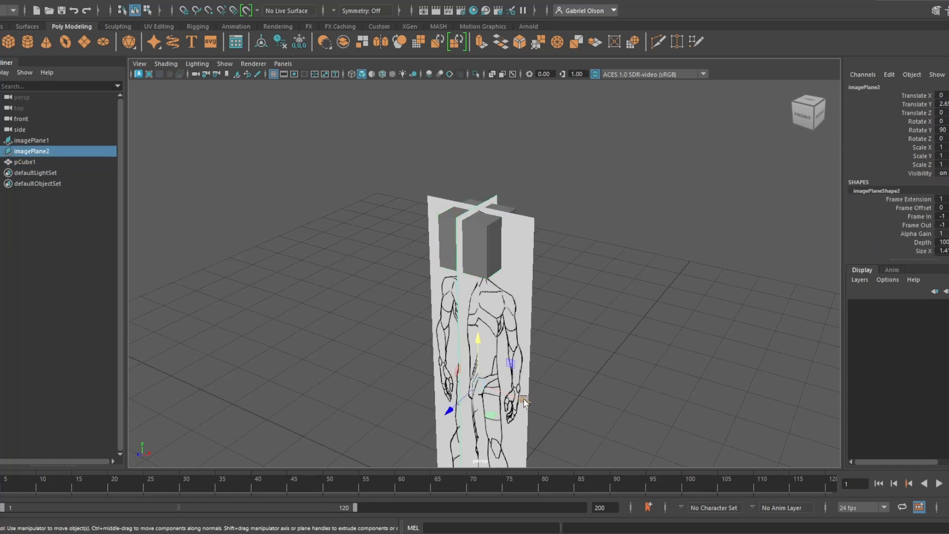
left_click_drag(523, 398, 335, 334)
left_click(472, 343)
scroll(473, 343, "down", 3)
left_click_drag(539, 363, 555, 299, "alt")
left_click_drag(501, 230, 527, 294, "alt")
Select the cube, frame it over the head in the front view, and turn on X-ray shading there
left_click(483, 267)
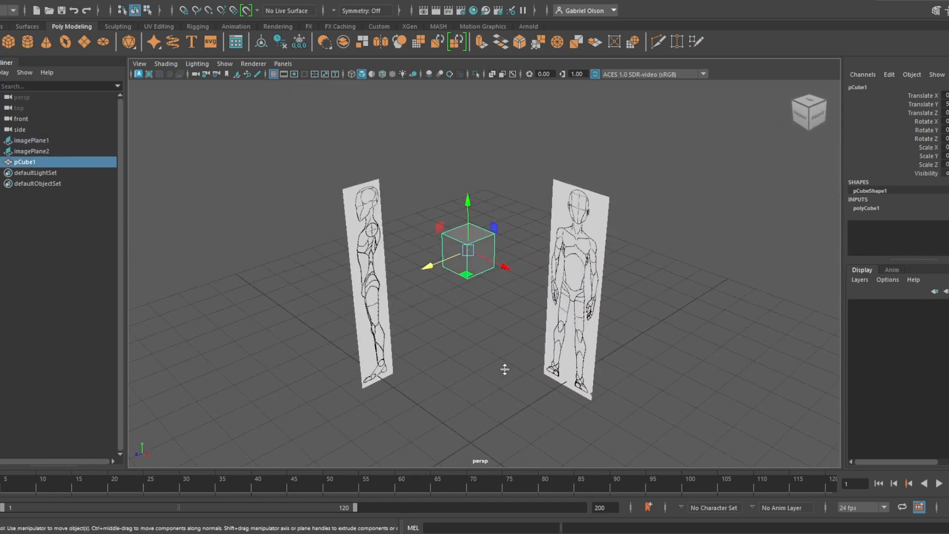
key("space")
key("space")
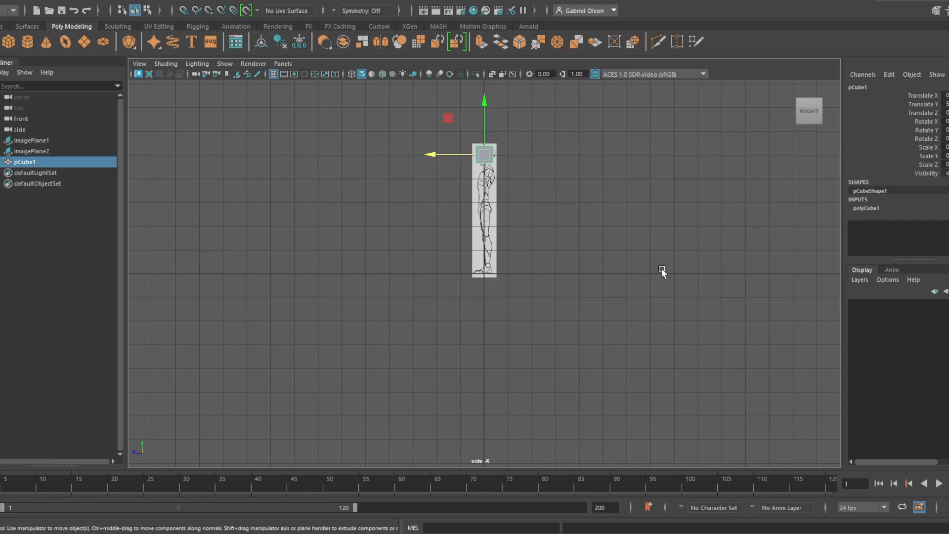
key("space")
key("space")
middle_click_drag(579, 234, 563, 312, "alt")
scroll(558, 290, "up", 5)
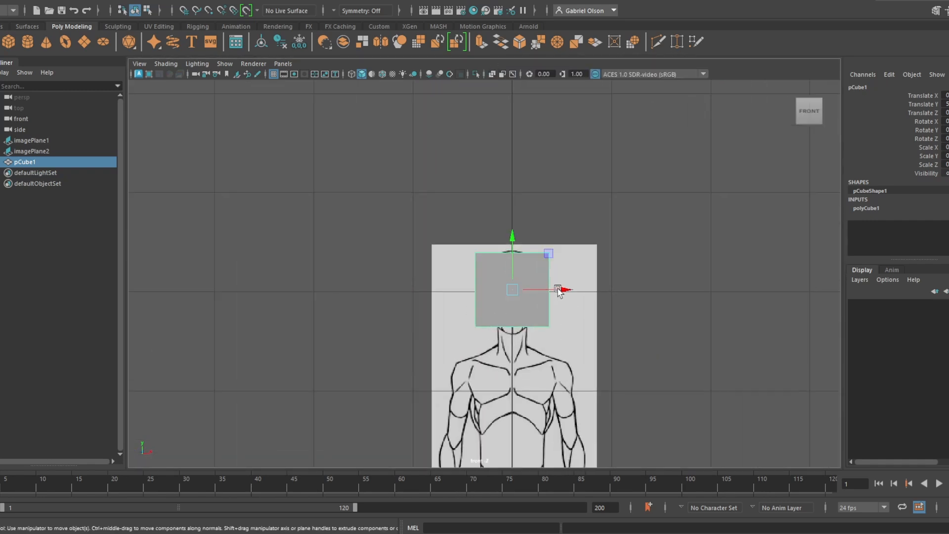
middle_click_drag(642, 310, 609, 275, "alt")
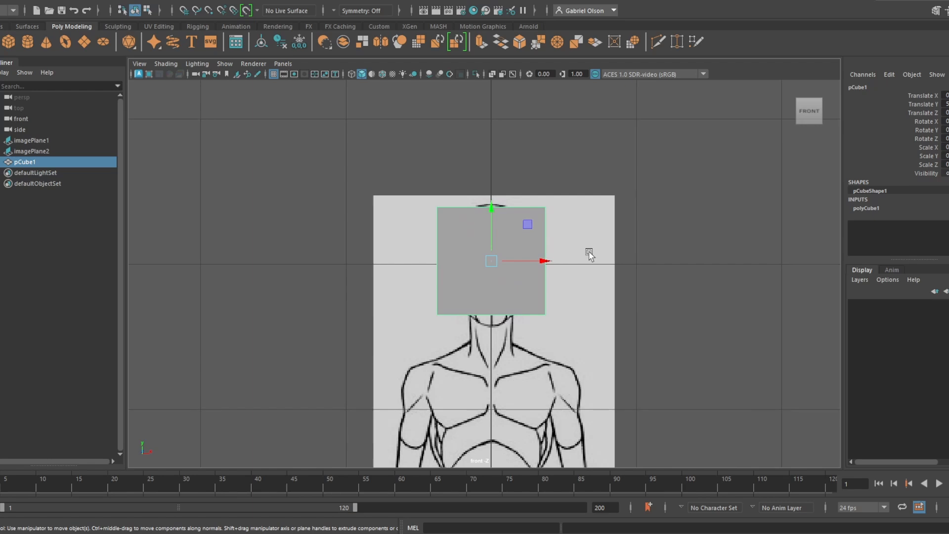
mouse_move(804, 131)
left_click(492, 75)
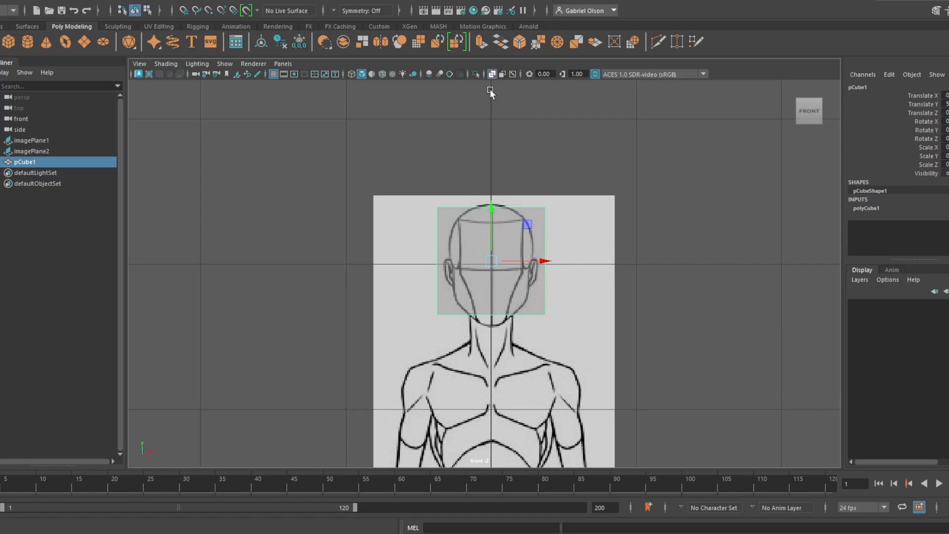
Lower the cube's bottom vertices to the chin, about 4.57 on Y, and return the cube to object mode
right_click(521, 277)
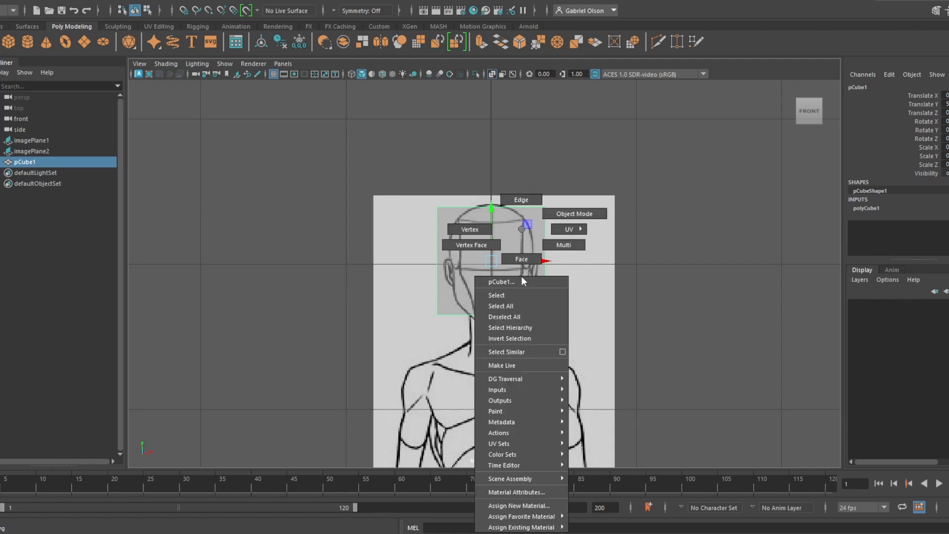
left_click(470, 229)
left_click_drag(489, 259, 493, 271)
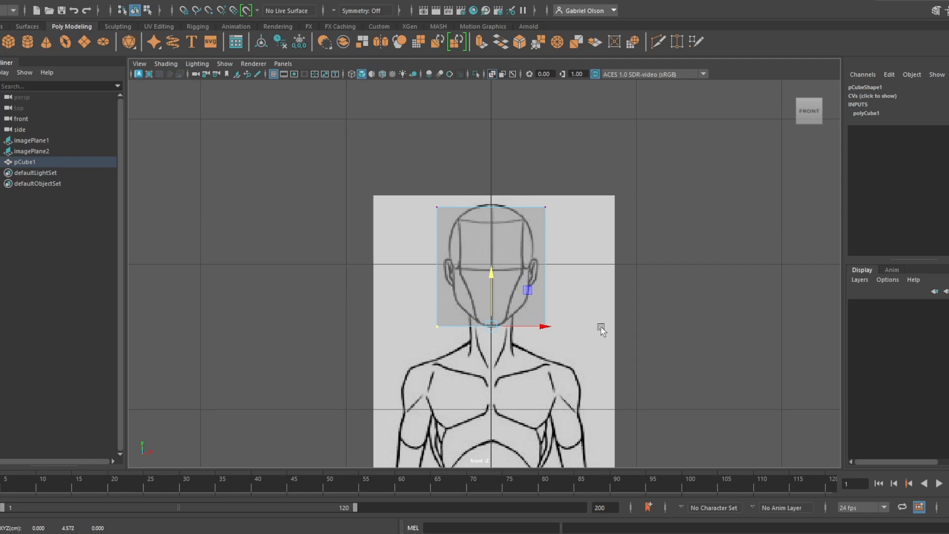
left_click_drag(610, 348, 519, 173)
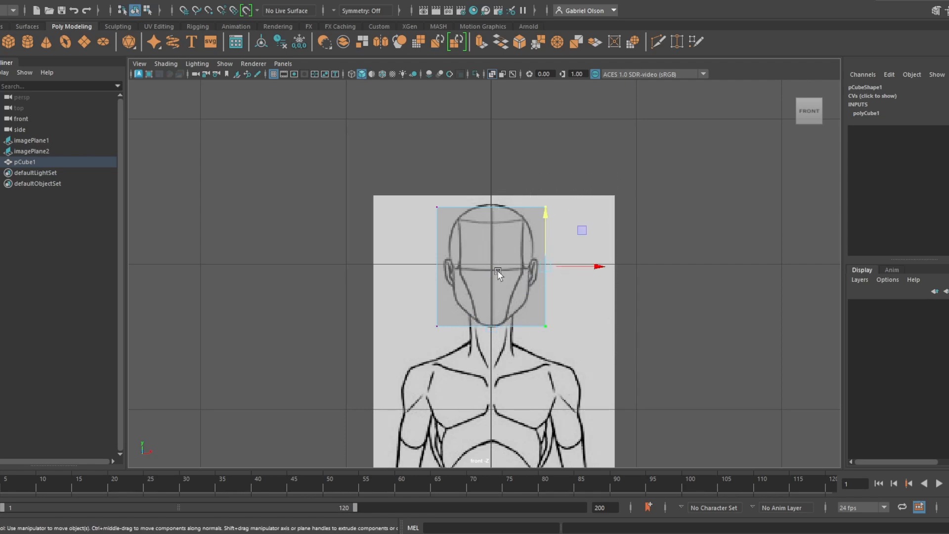
right_click_drag(499, 271, 572, 212)
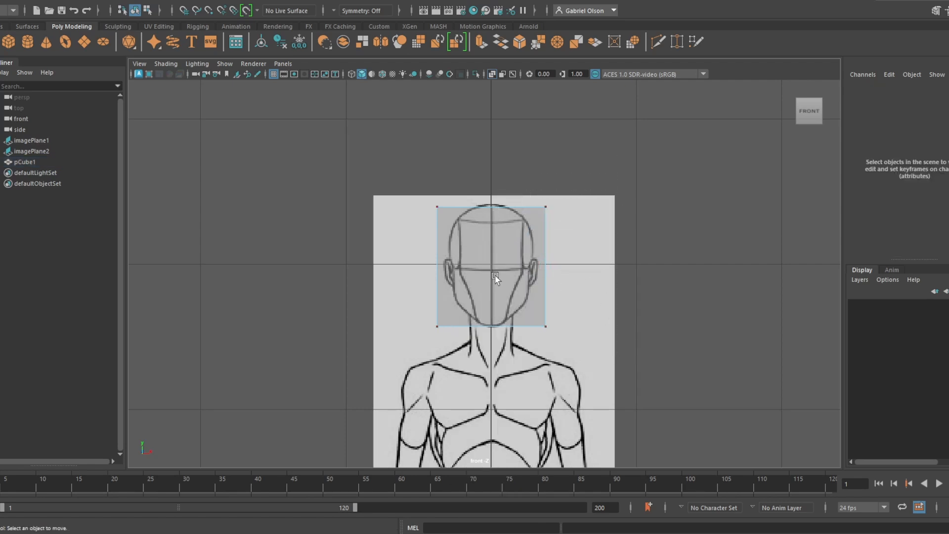
mouse_move(500, 233)
right_mouse_down()
mouse_move(534, 209)
mouse_move(505, 239)
mouse_move(541, 215)
mouse_move(493, 206)
mouse_move(476, 233)
mouse_move(461, 238)
mouse_move(502, 257)
mouse_move(506, 229)
mouse_move(519, 233)
right_mouse_up()
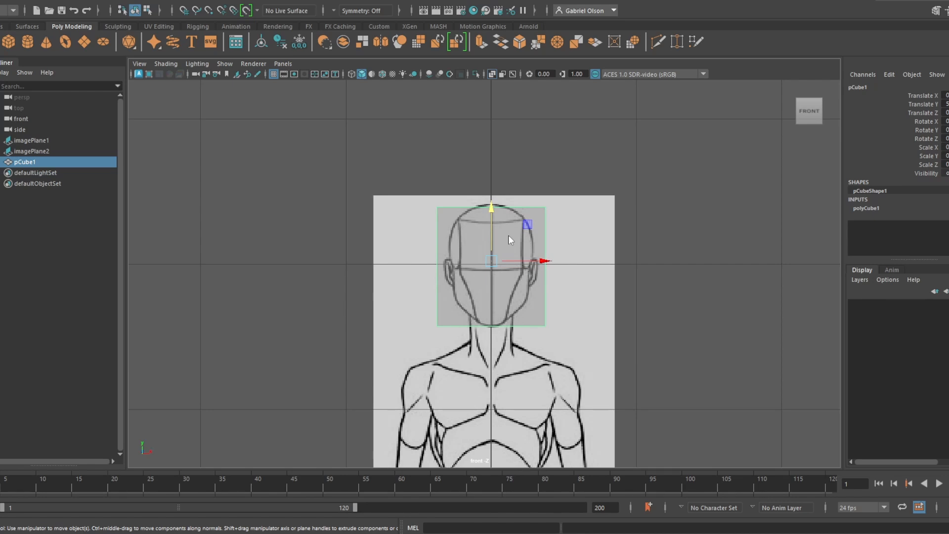
Try the cube's edge, vertex and face selection modes, picking individual corners and the front face
right_click(508, 236)
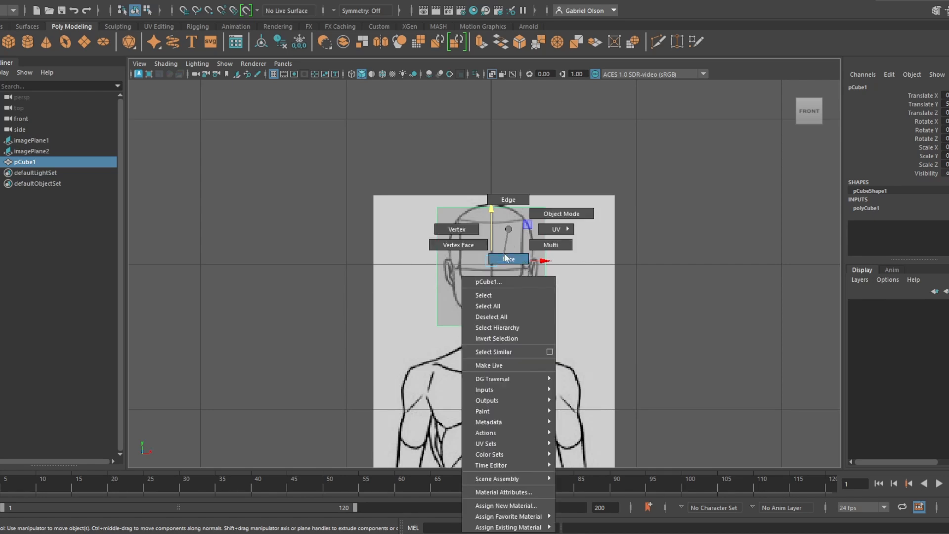
left_click(505, 209)
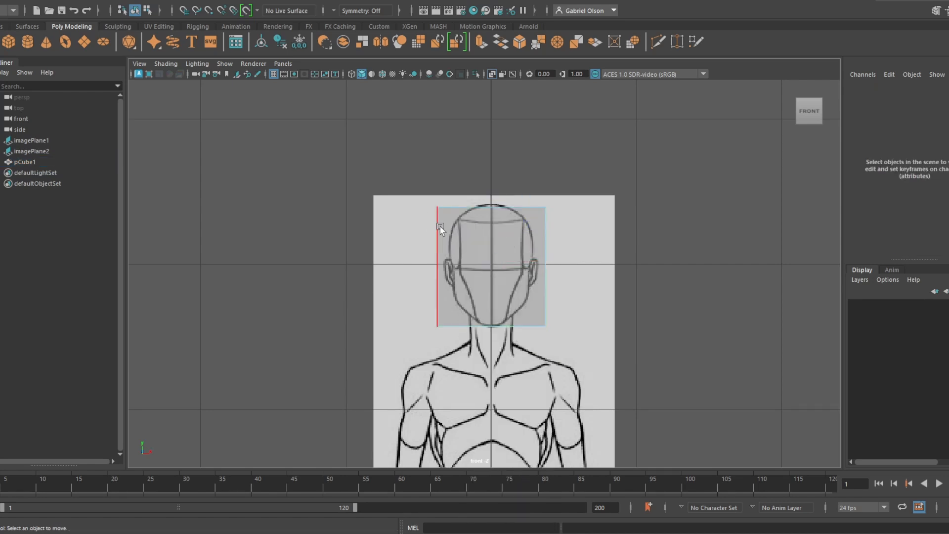
right_click(516, 235)
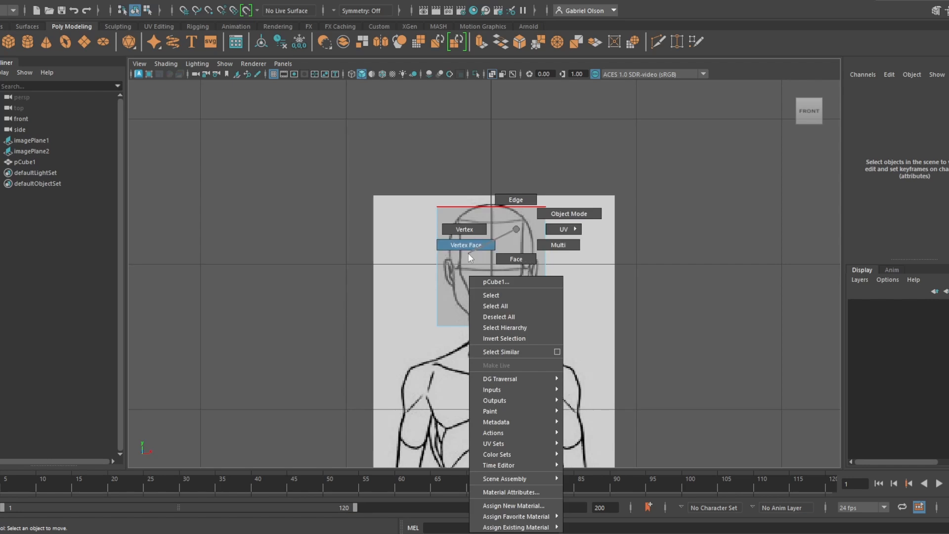
left_click(464, 230)
left_click(544, 208)
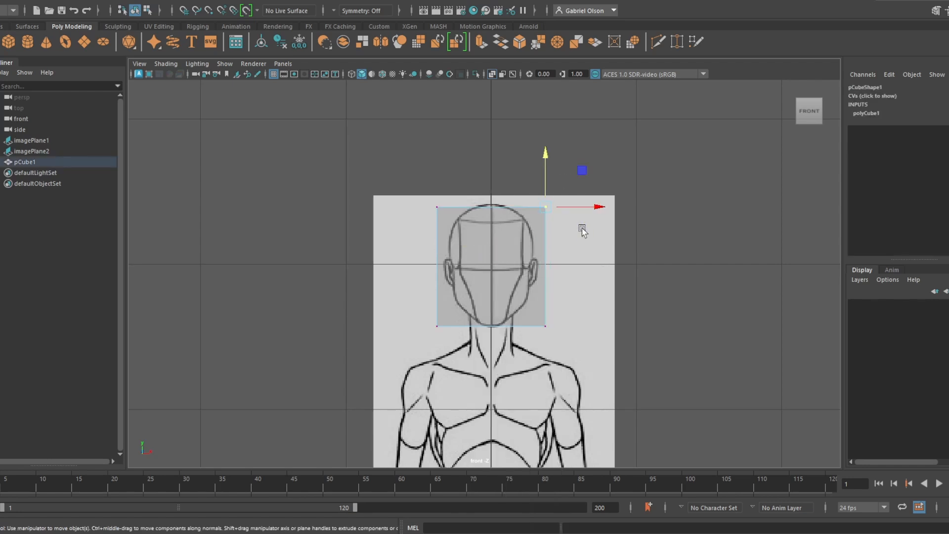
left_click_drag(408, 169, 460, 222)
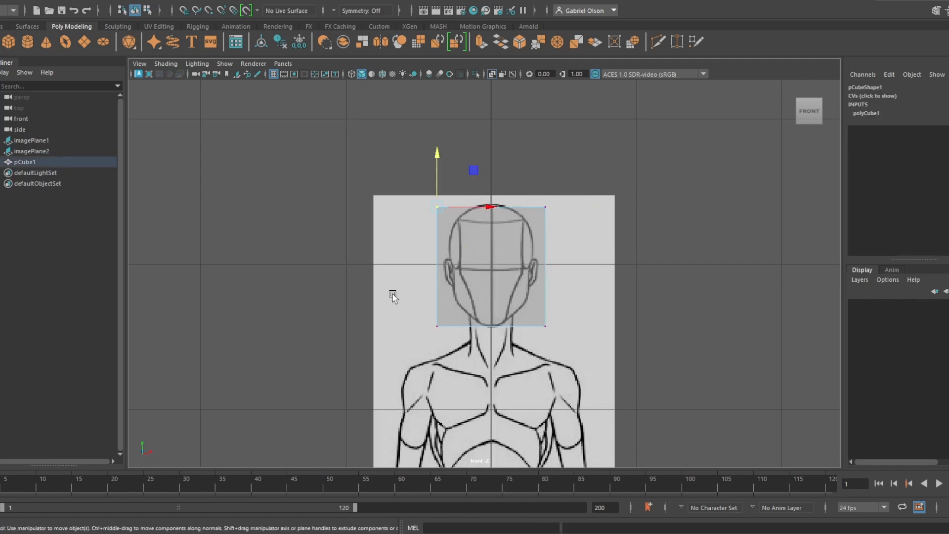
left_click_drag(392, 294, 462, 363)
left_click_drag(582, 359, 514, 283)
right_click_drag(518, 230, 516, 199)
left_click(497, 242)
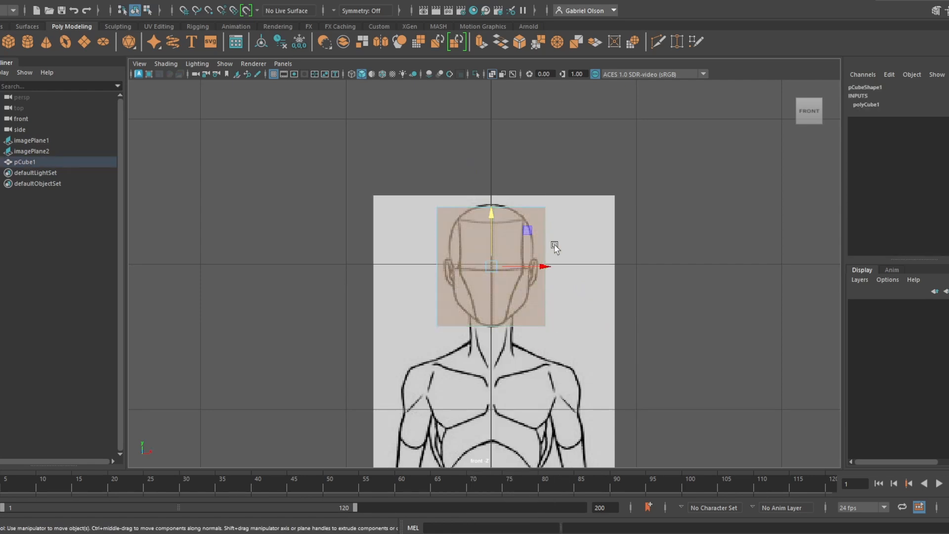
Try moving the cube's right-hand vertices inward in vertex mode, and undo the move
right_click_drag(504, 229, 457, 226)
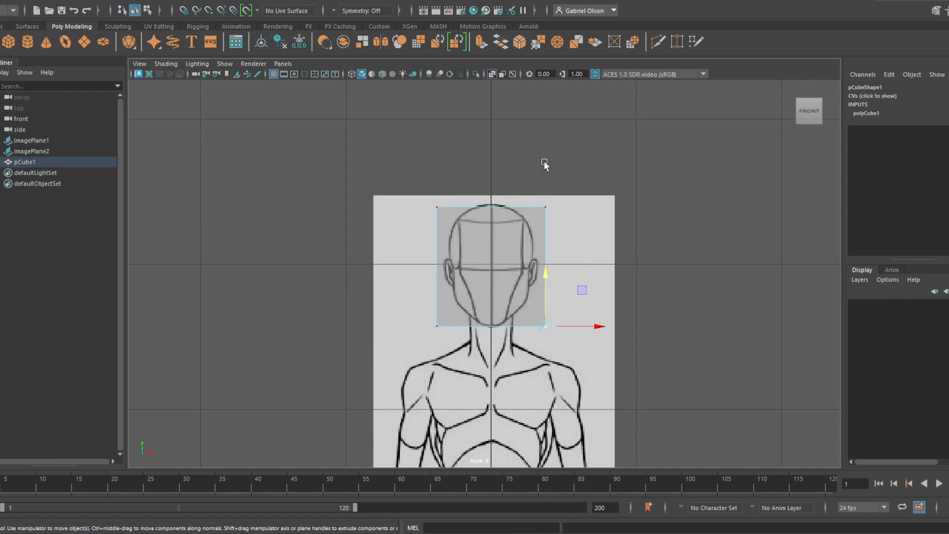
left_click_drag(531, 161, 591, 366)
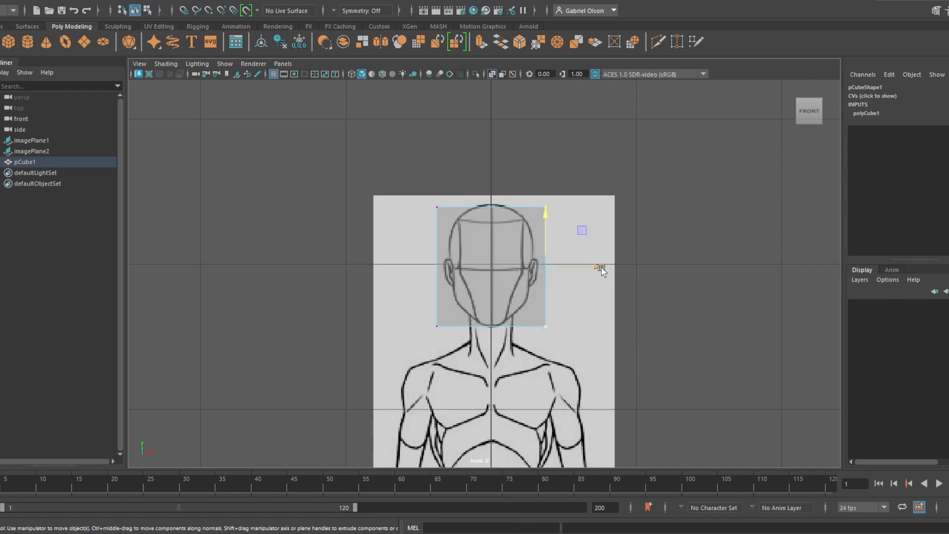
left_click_drag(602, 269, 577, 277)
left_click_drag(398, 182, 483, 332)
key("ctrl+z")
key("ctrl+z")
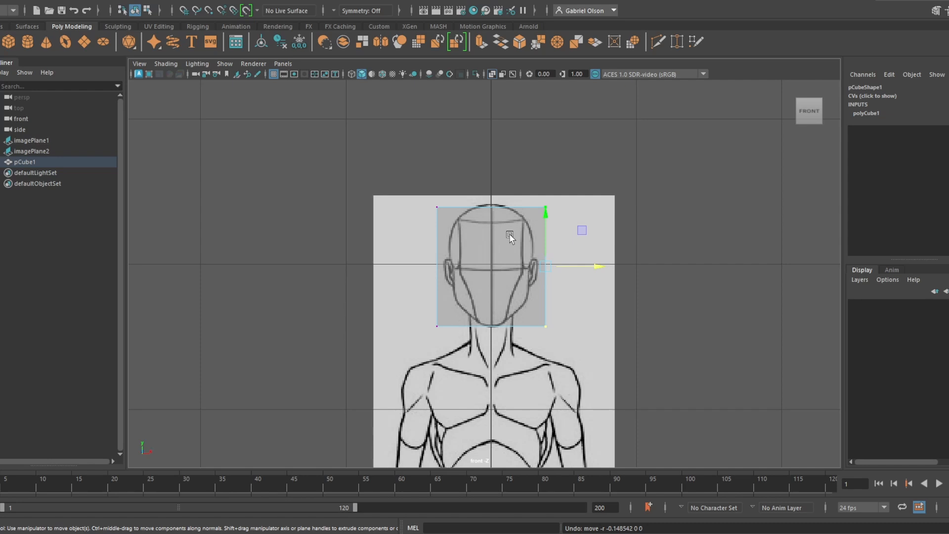
Try splitting the cube's edge ring down the centre from its top edge, and undo the split
right_click_drag(488, 232, 536, 202)
right_click_drag(505, 239, 507, 208)
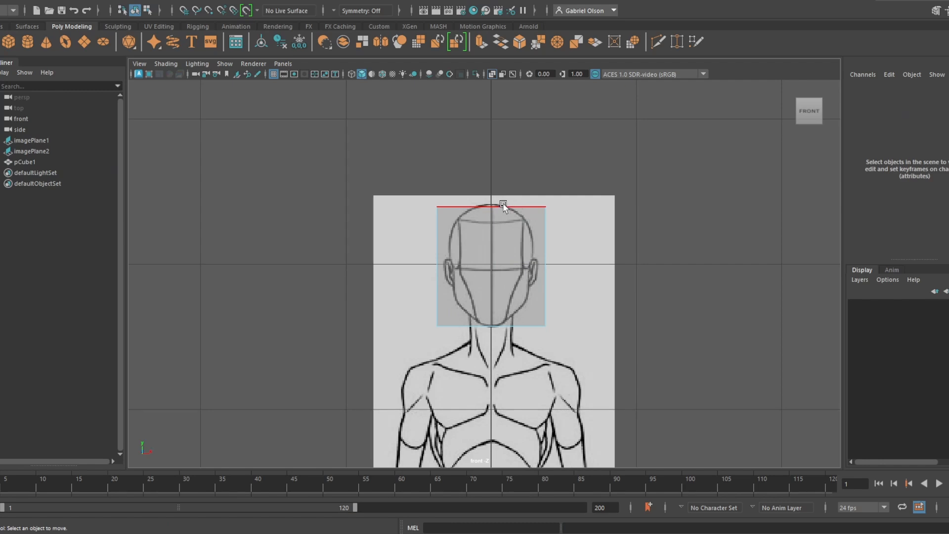
left_click(509, 212)
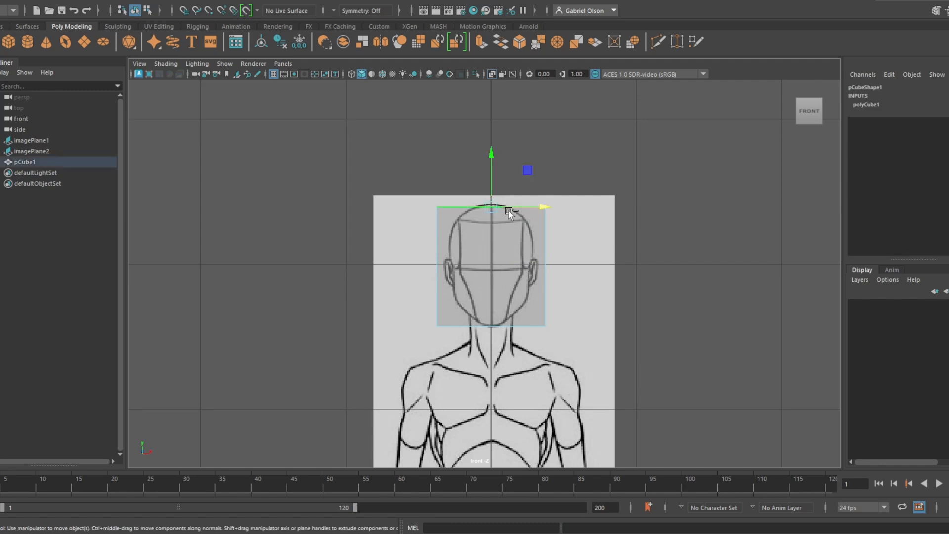
right_click_drag(509, 214, 509, 247, "ctrl")
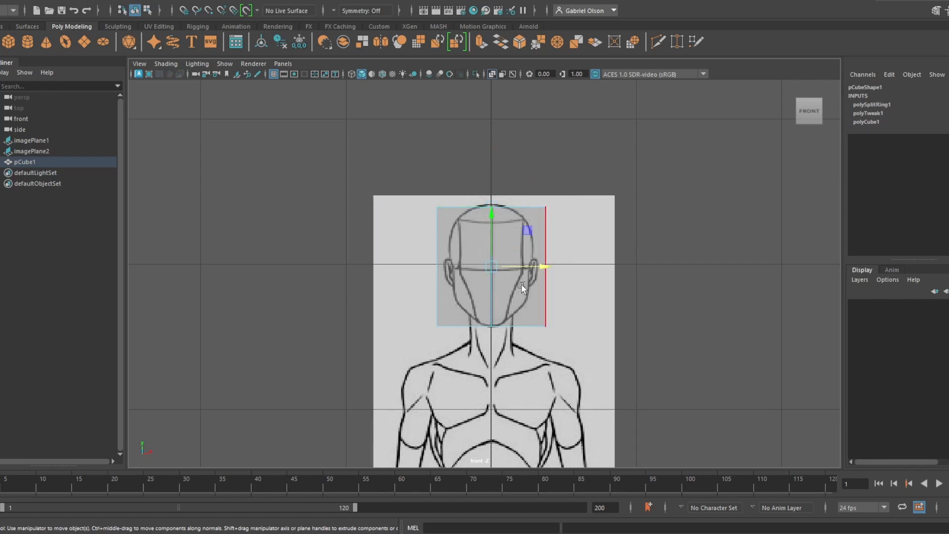
key("ctrl+z")
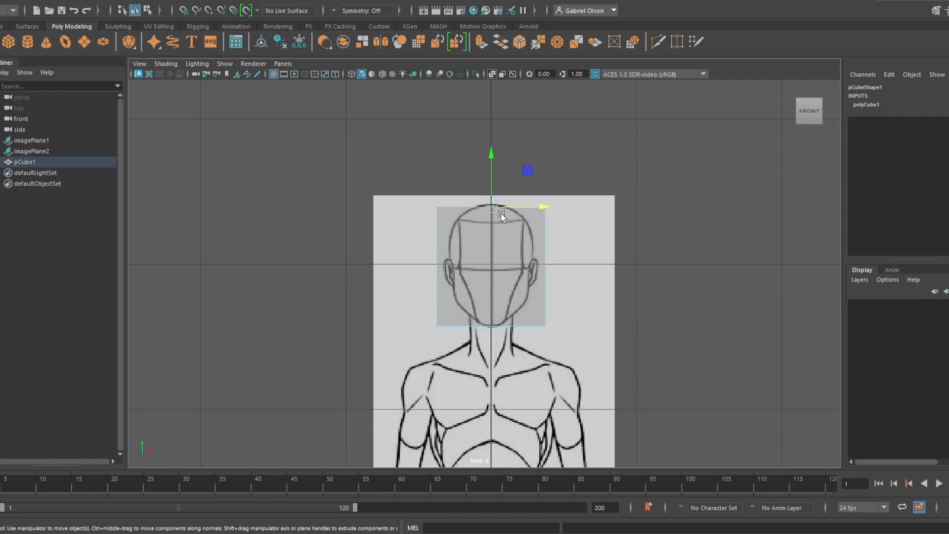
left_click(510, 326)
left_click(224, 1)
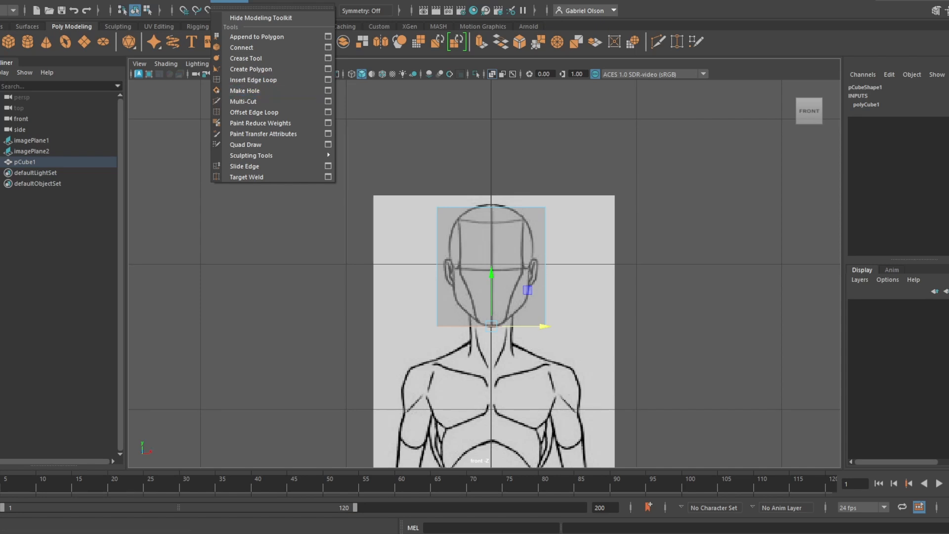
mouse_move(190, 1)
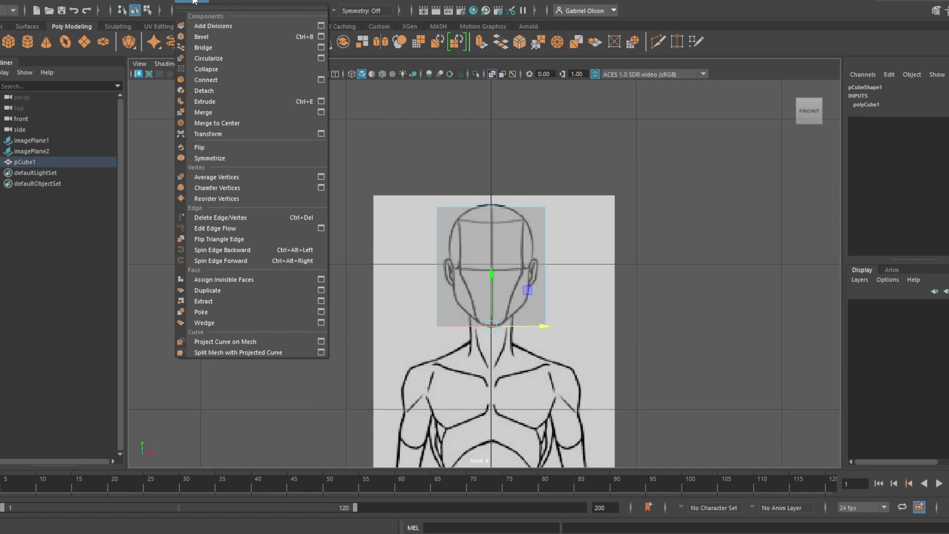
left_click(511, 215)
Split the cube down the middle with To Edge Ring and Split on its top edge, and return to object mode
left_click(512, 209)
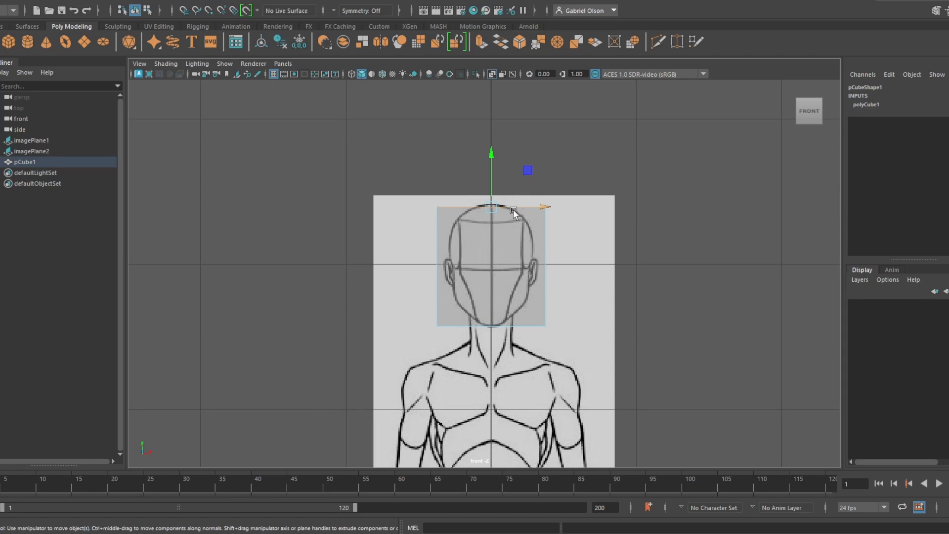
right_click(514, 212, "ctrl")
mouse_move(470, 224)
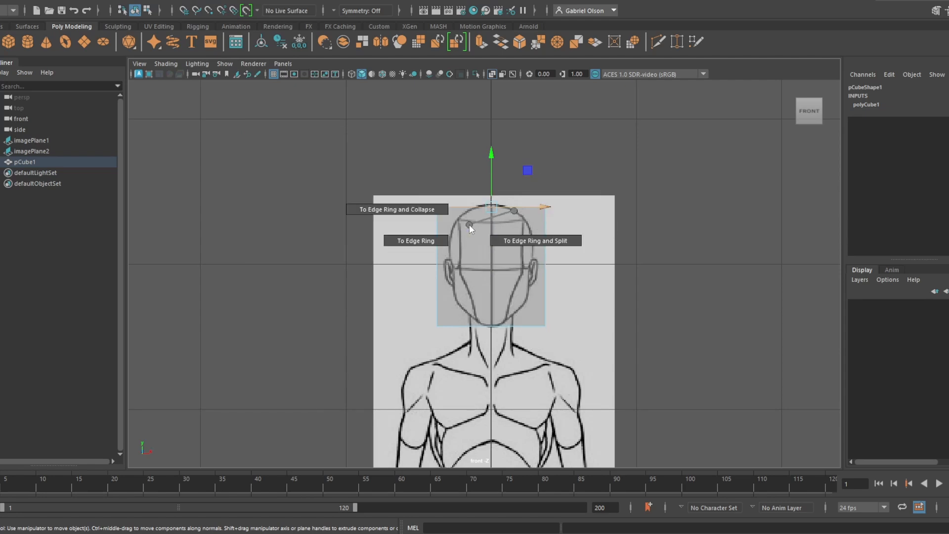
left_click(544, 239)
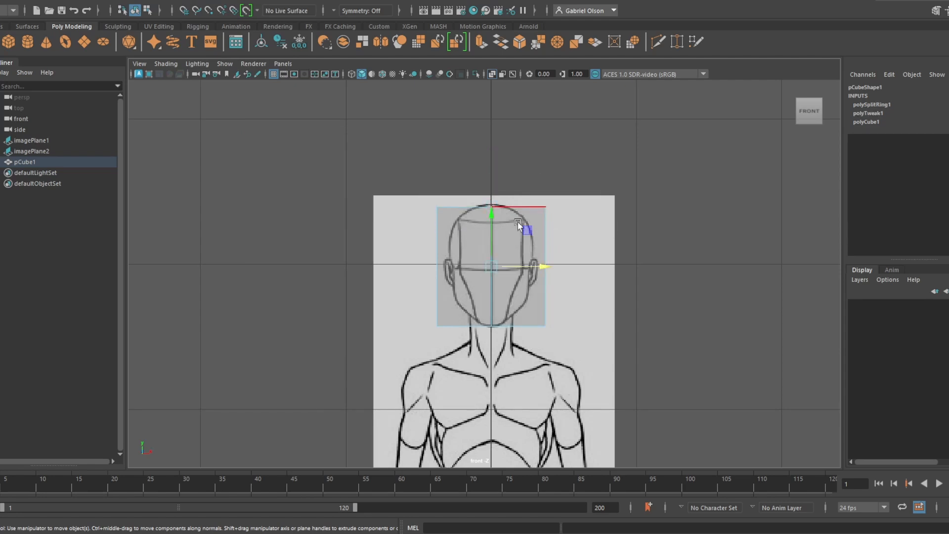
right_click_drag(517, 222, 571, 207)
left_click(676, 206)
In the perspective view, select the faces of the cube's left half in face mode and delete them
key("space")
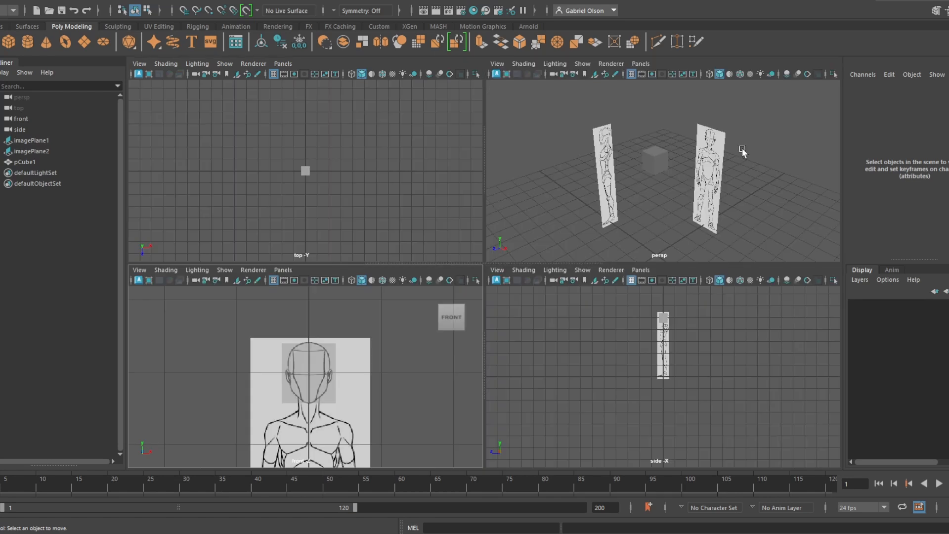
key("space")
left_click_drag(643, 212, 442, 289, "alt")
left_click(447, 290)
left_click_drag(505, 260, 478, 215, "alt")
right_click_drag(478, 215, 615, 291, "alt")
left_click_drag(615, 290, 648, 292, "alt")
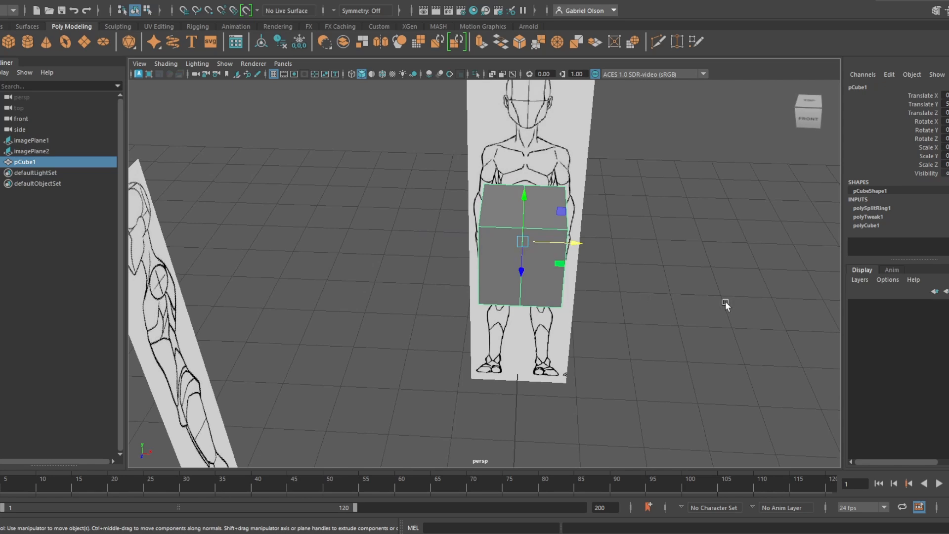
left_click_drag(536, 189, 553, 201, "alt")
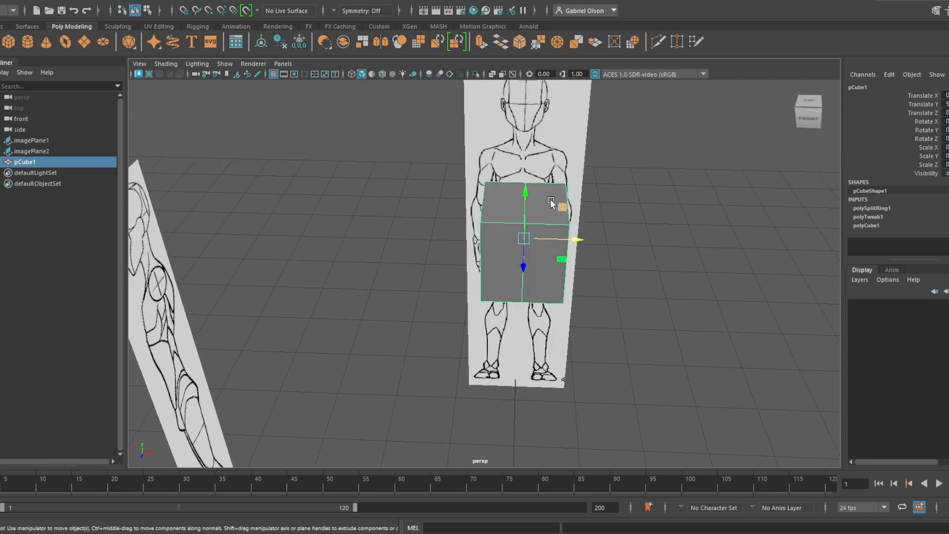
right_click_drag(547, 198, 547, 226)
mouse_move(443, 150)
left_mouse_down()
mouse_move(497, 318)
mouse_move(713, 304)
mouse_move(731, 283)
mouse_move(574, 311)
mouse_move(522, 302)
mouse_move(550, 286)
left_mouse_up()
left_click(523, 303)
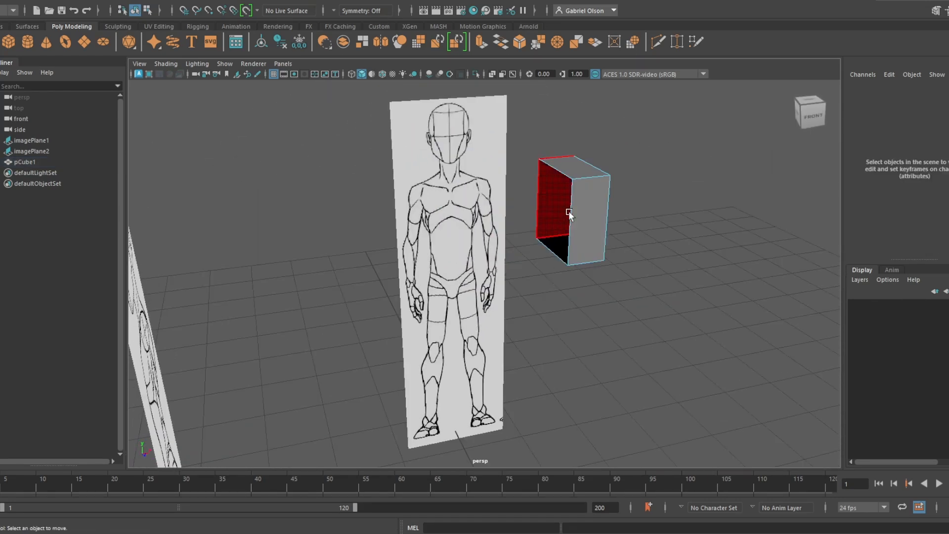
Return the remaining half cube to object mode and select the whole object
right_click_drag(575, 199, 624, 184)
left_click(623, 183)
left_click(606, 187)
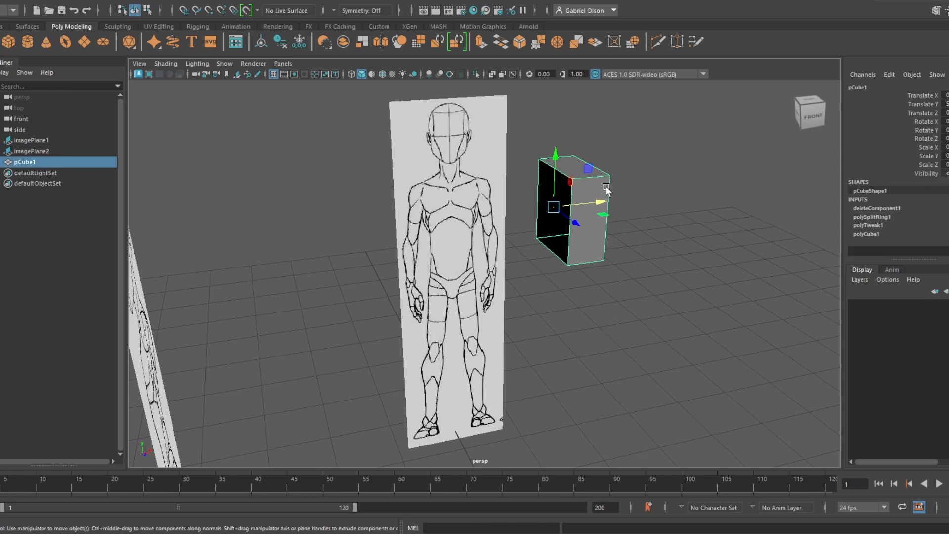
mouse_move(606, 188)
left_mouse_down("alt")
mouse_move(648, 203)
mouse_move(594, 218)
left_mouse_up("alt")
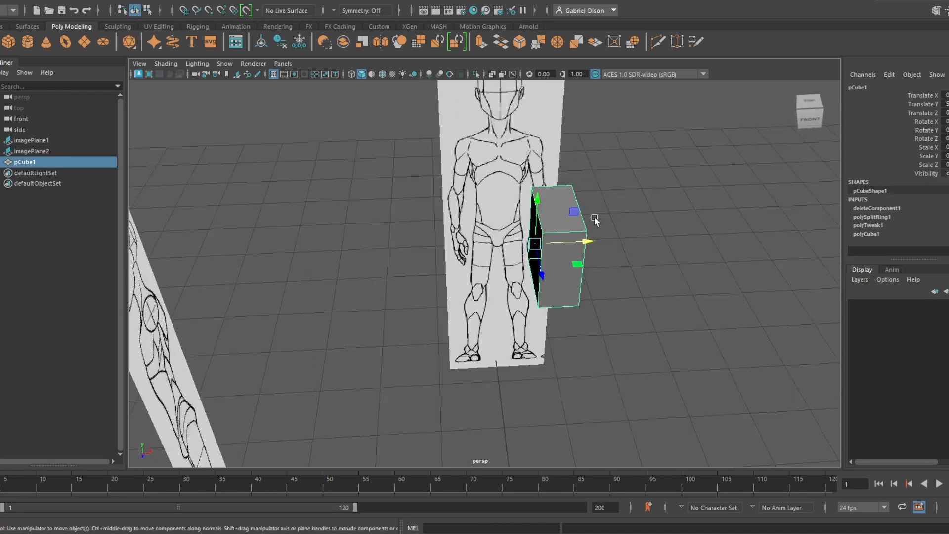
Create one instance of the half cube with Duplicate Special, using a negative X scale to mirror it across the centre
left_click(3, 1)
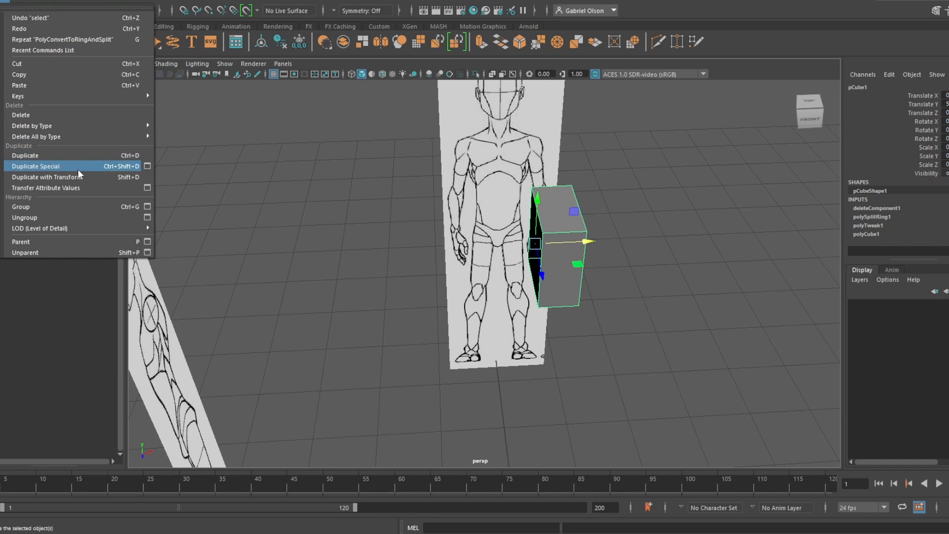
left_click(147, 167)
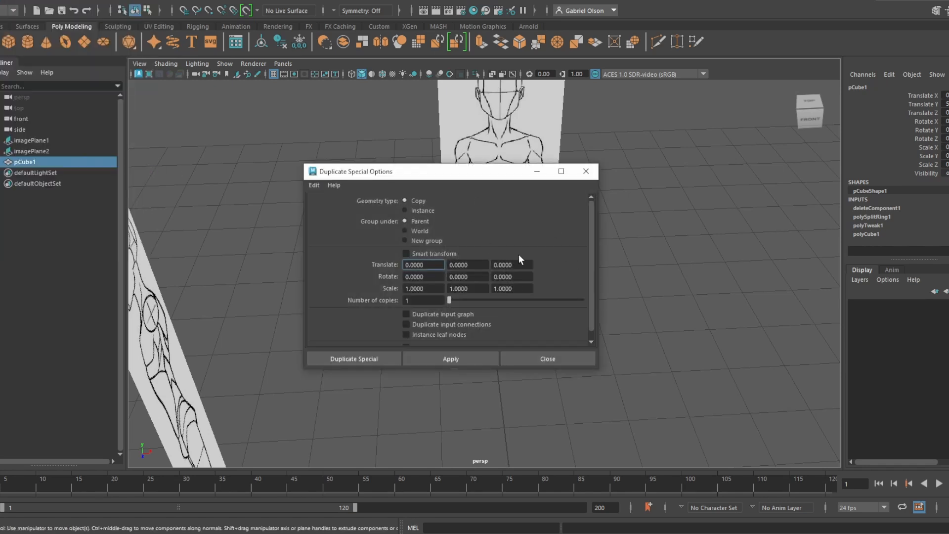
left_click_drag(499, 173, 542, 177)
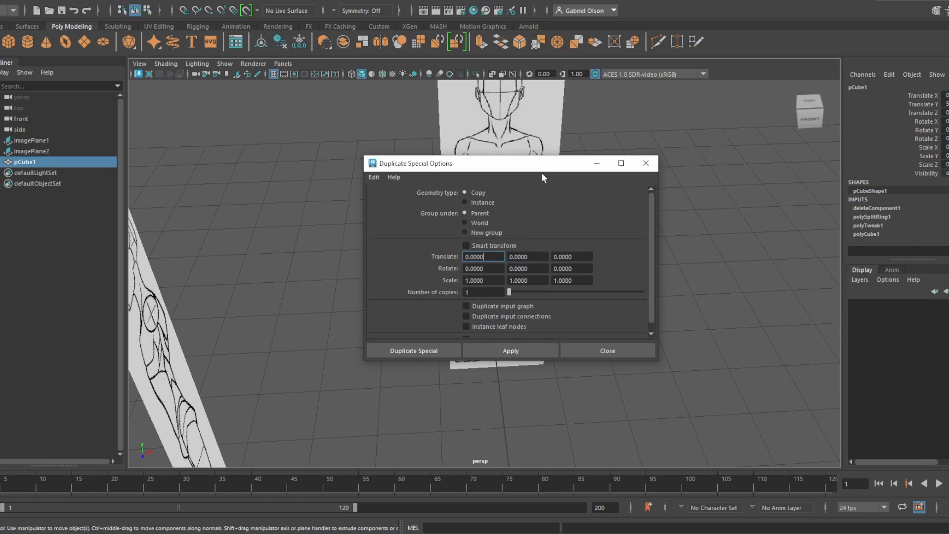
left_click(464, 203)
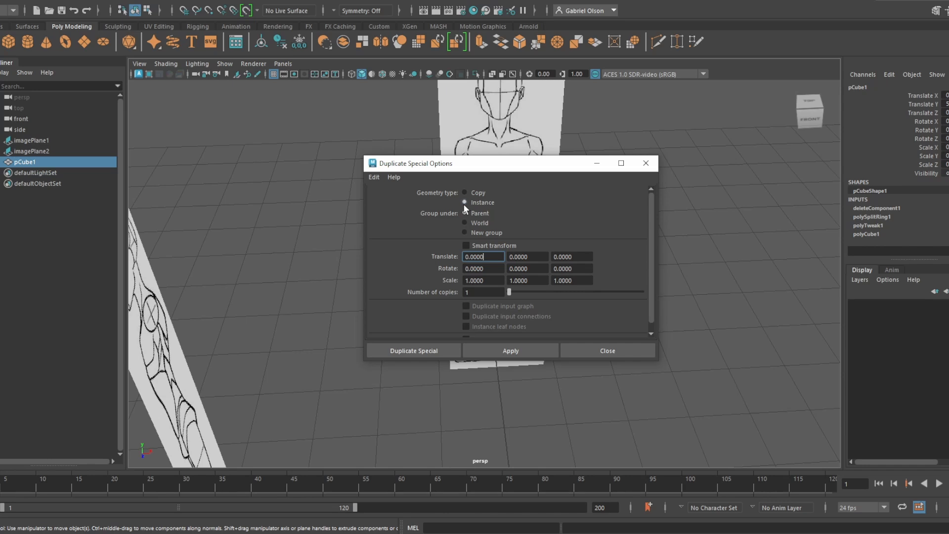
left_click(466, 280)
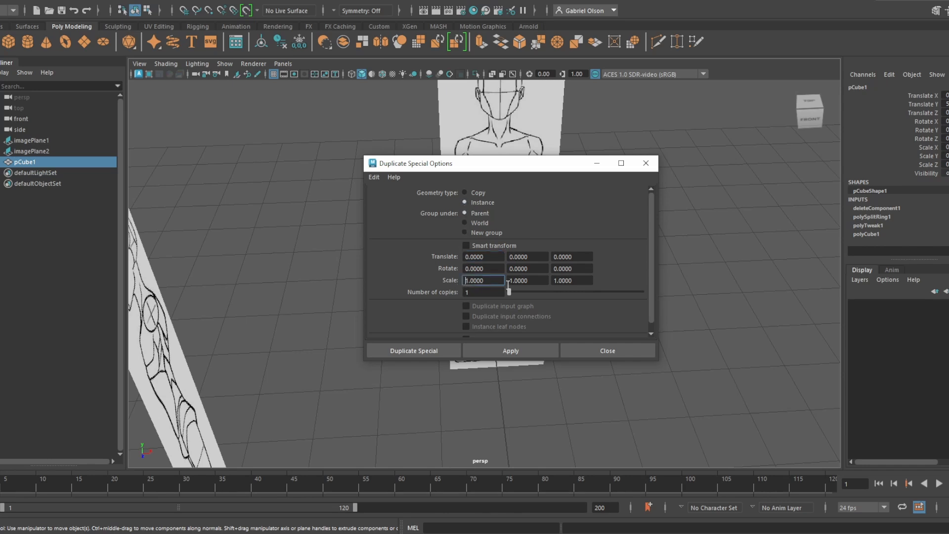
left_click(514, 353)
left_click(591, 350)
Put the original half cube in vertex mode and test the mirroring by moving its top outer vertices, undoing the move
left_click_drag(619, 294, 529, 220, "alt")
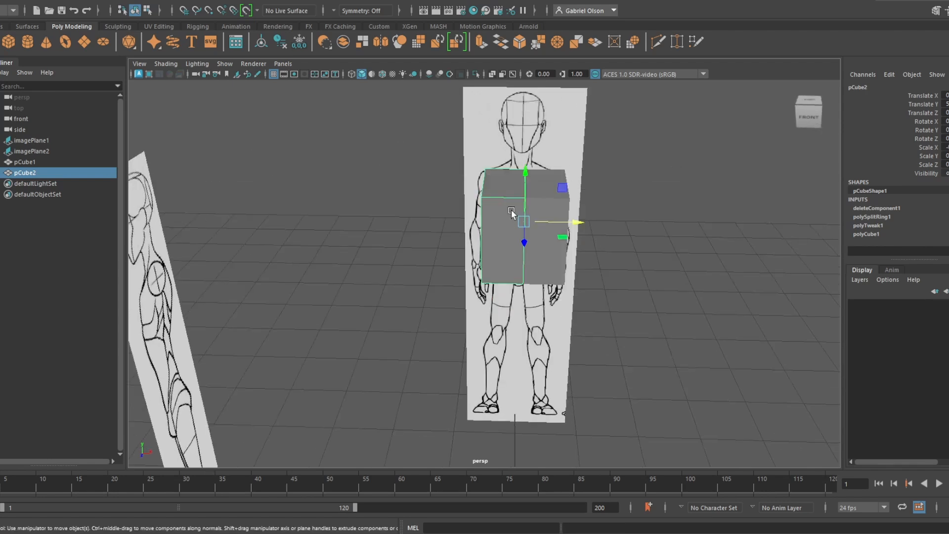
right_click_drag(541, 191, 514, 195)
left_click_drag(623, 232, 555, 144)
mouse_move(615, 185)
left_mouse_down()
mouse_move(678, 188)
mouse_move(587, 181)
mouse_move(667, 188)
mouse_move(609, 187)
mouse_move(634, 188)
mouse_move(617, 196)
left_mouse_up()
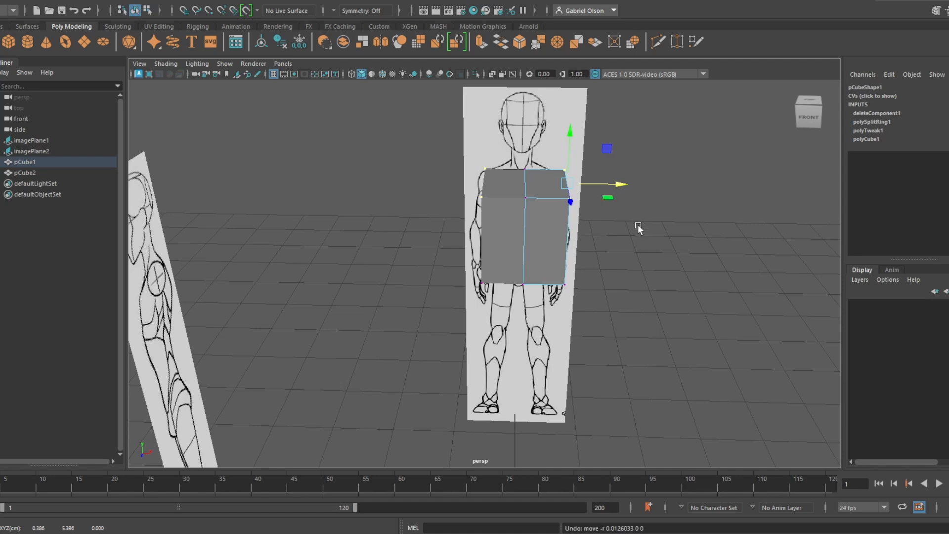
In the front view, move the bottom outer vertices to the jaw and the top outer vertices to about X 0.21, Y 5.33
key("space")
key("space")
scroll(345, 339, "up", 3)
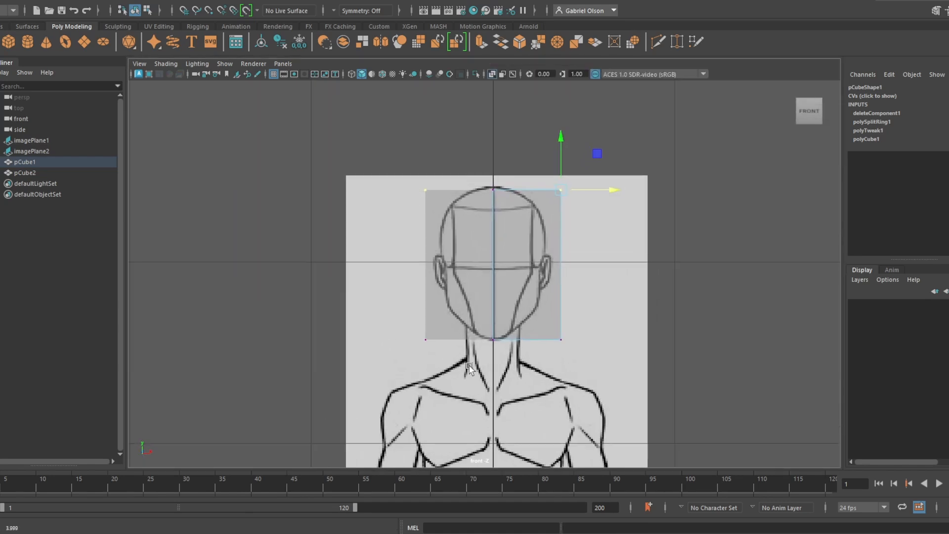
left_click_drag(576, 354, 536, 319)
left_click_drag(593, 221, 543, 153)
left_click_drag(561, 184, 531, 197)
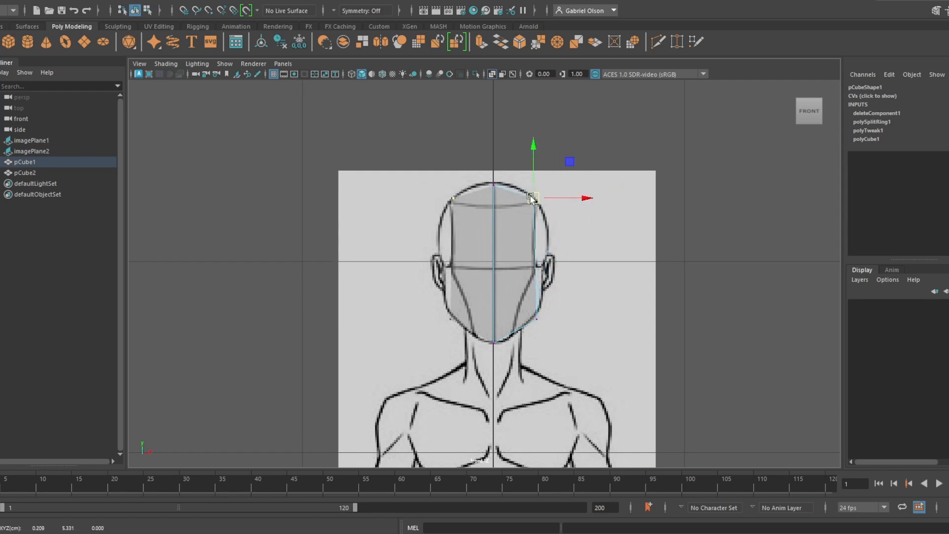
Frame the head in the side view, return the half cube to object mode, and turn on X-ray shading there
key("space")
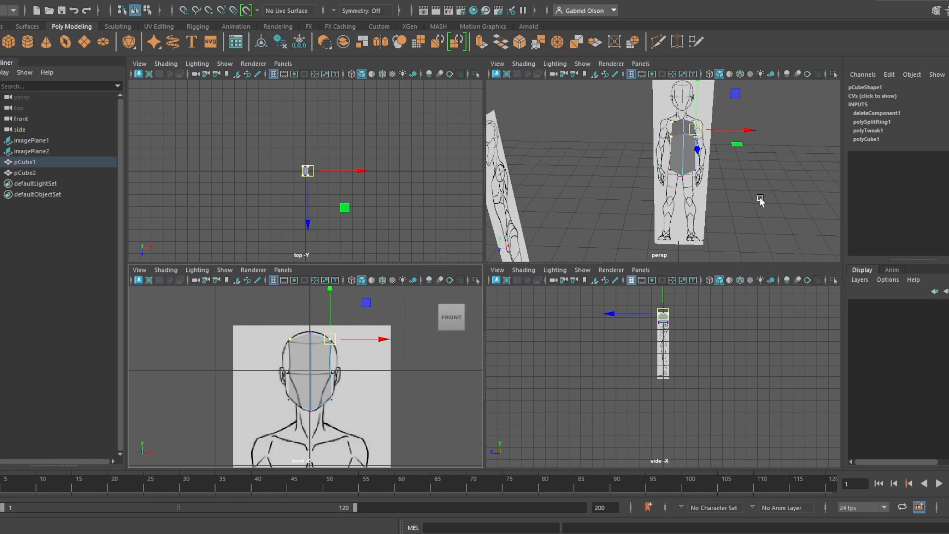
key("space")
middle_click_drag(624, 223, 628, 342, "alt")
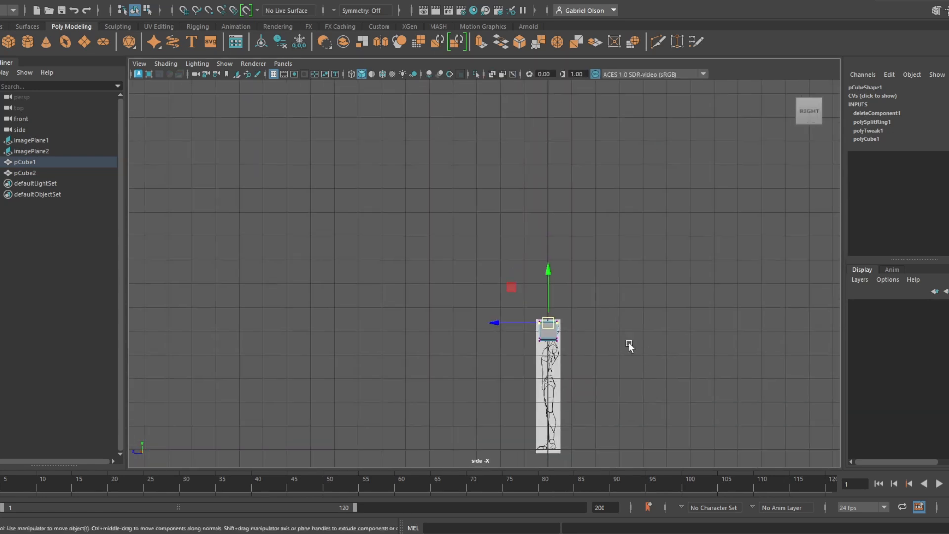
scroll(607, 380, "up", 3)
middle_click_drag(606, 378, 568, 285, "alt")
right_click_drag(444, 180, 807, 358, "alt")
middle_click_drag(731, 261, 609, 281, "alt")
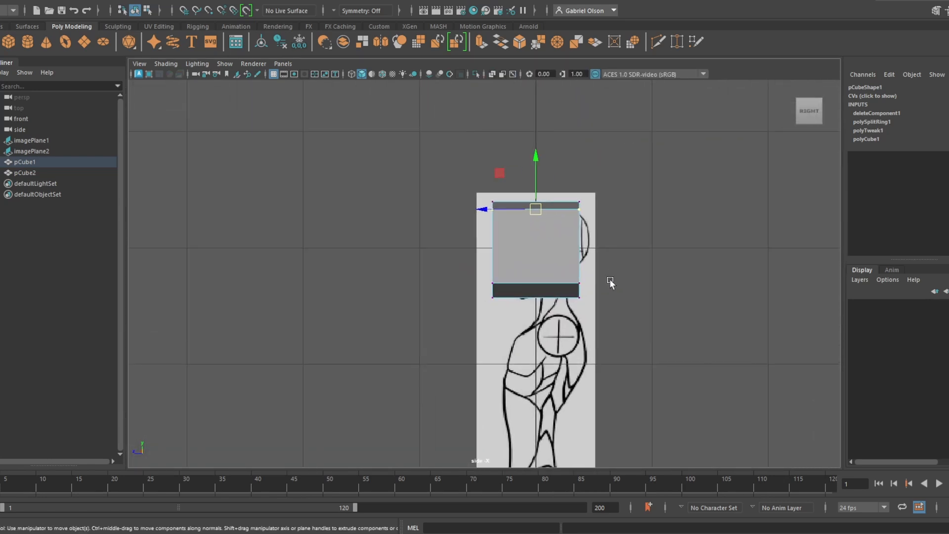
right_click_drag(526, 260, 670, 232)
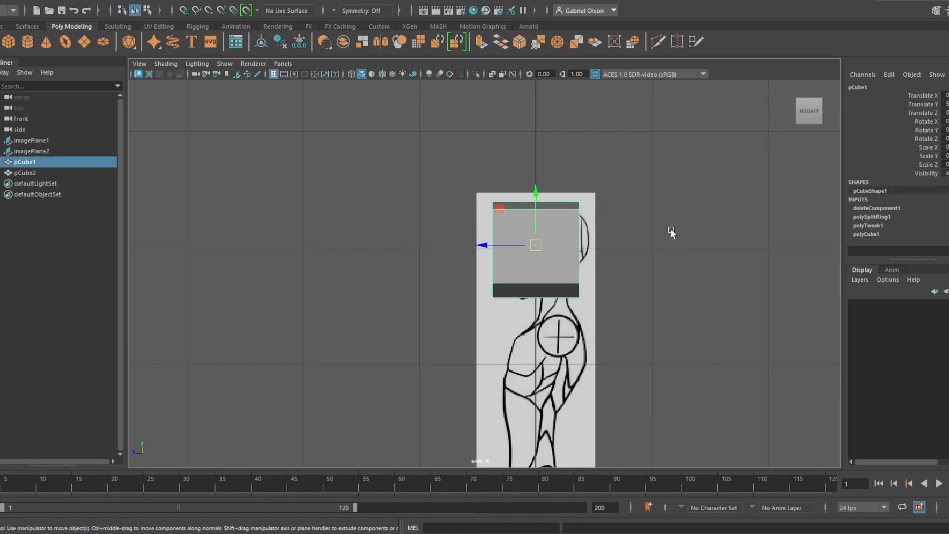
left_click(492, 74)
middle_click_drag(551, 191, 566, 180, "alt")
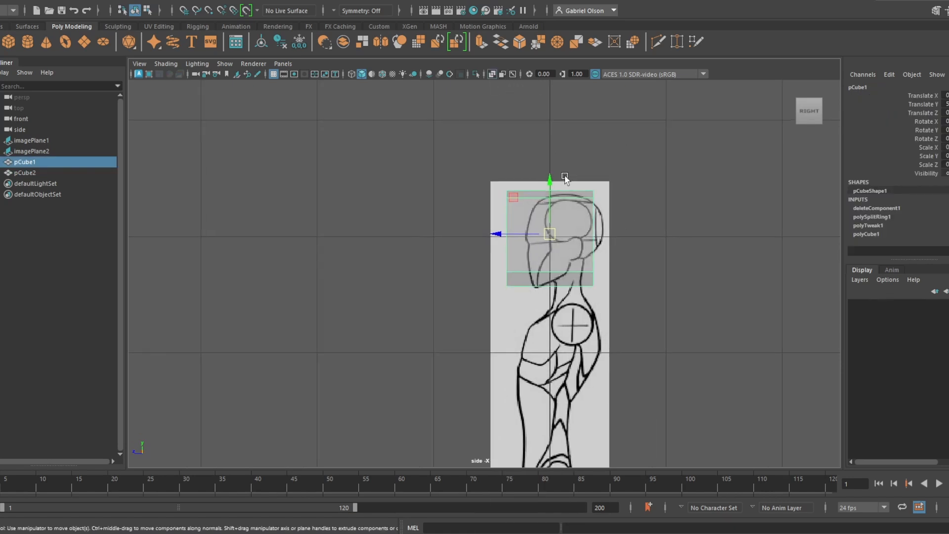
In the side view, move the half cube's corner vertices to fit the head outline at the forehead, chin, crown and skull base
mouse_move(565, 180)
right_mouse_down("alt")
mouse_move(608, 240)
mouse_move(563, 199)
mouse_move(561, 213)
right_mouse_up("alt")
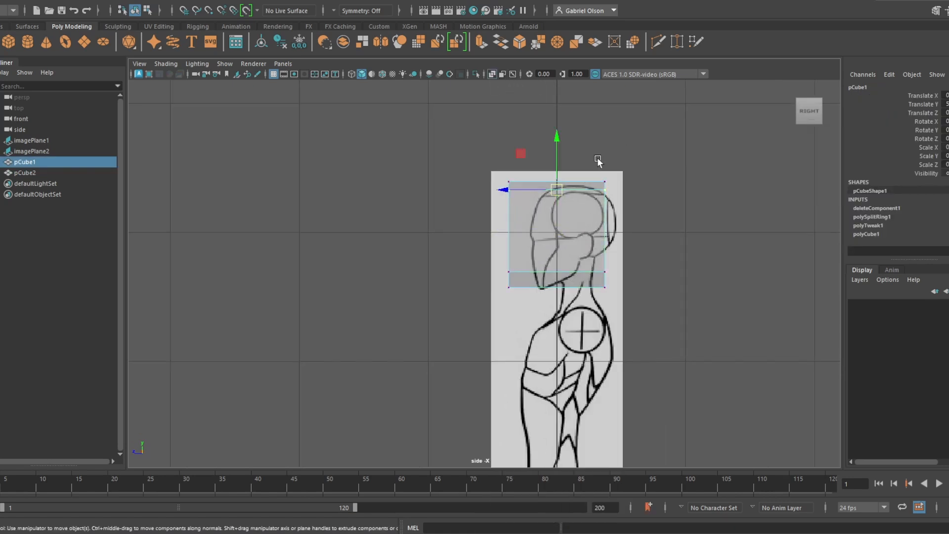
left_click_drag(595, 133, 607, 197)
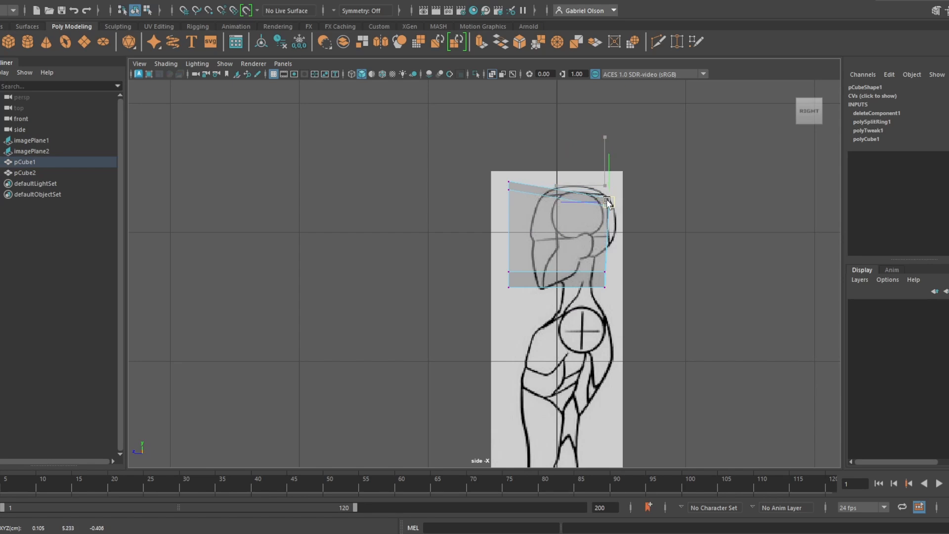
left_click_drag(500, 152, 541, 197)
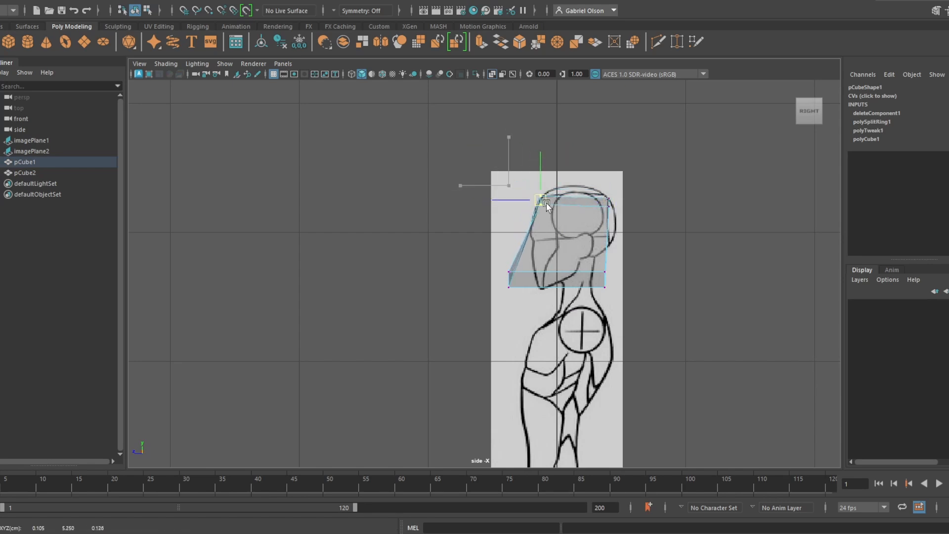
left_click_drag(488, 241, 540, 285)
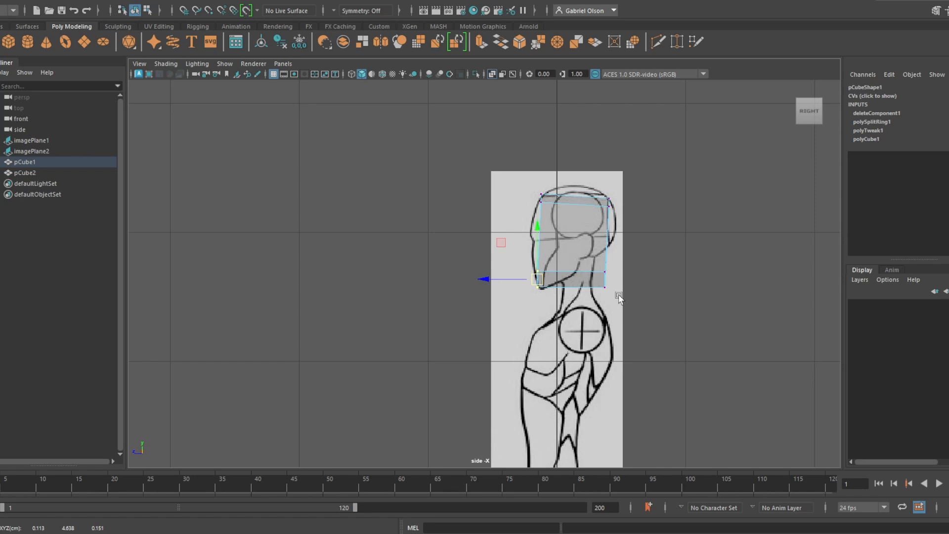
left_click(609, 280)
left_click_drag(604, 280, 608, 241)
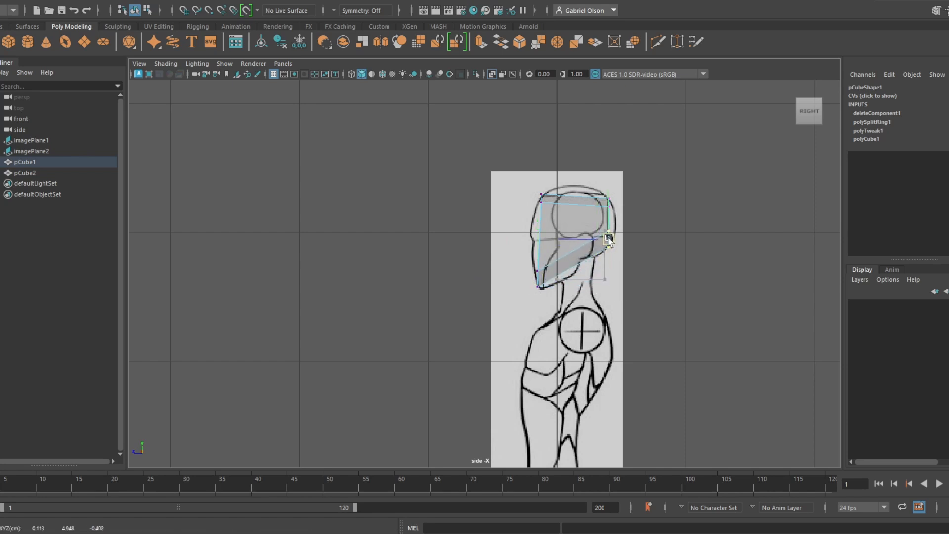
In the perspective view, pull the outer front vertices back to about Z 0.03 and the outer back vertices forward, returning to object mode
key("space")
key("space")
left_click_drag(684, 203, 539, 308, "alt")
left_click_drag(546, 364, 545, 352)
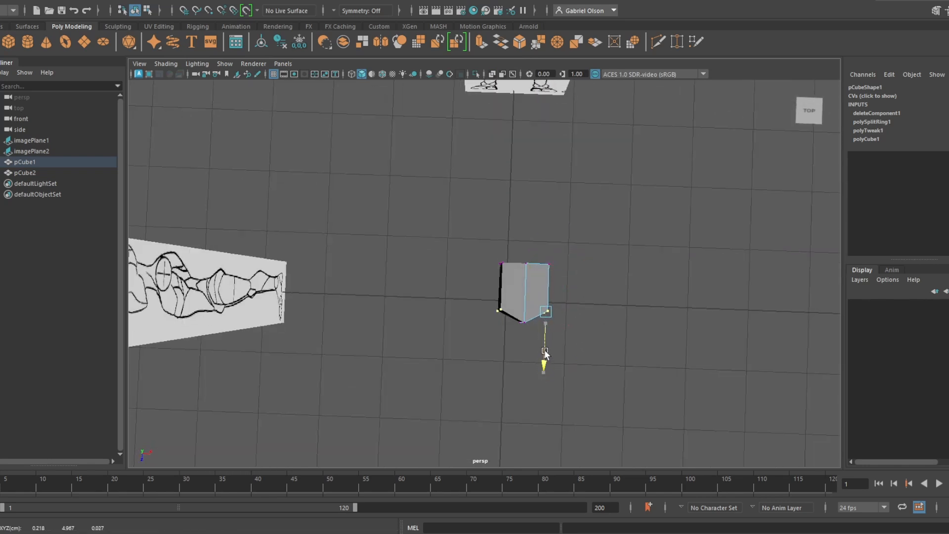
left_click_drag(652, 258, 560, 293, "alt")
left_click_drag(562, 357, 477, 336)
left_click_drag(595, 271, 686, 283, "alt")
right_click_drag(525, 215, 587, 201)
Turn on the Poly Count heads-up display and select both head halves to check their counts
left_click_drag(578, 262, 657, 237, "alt")
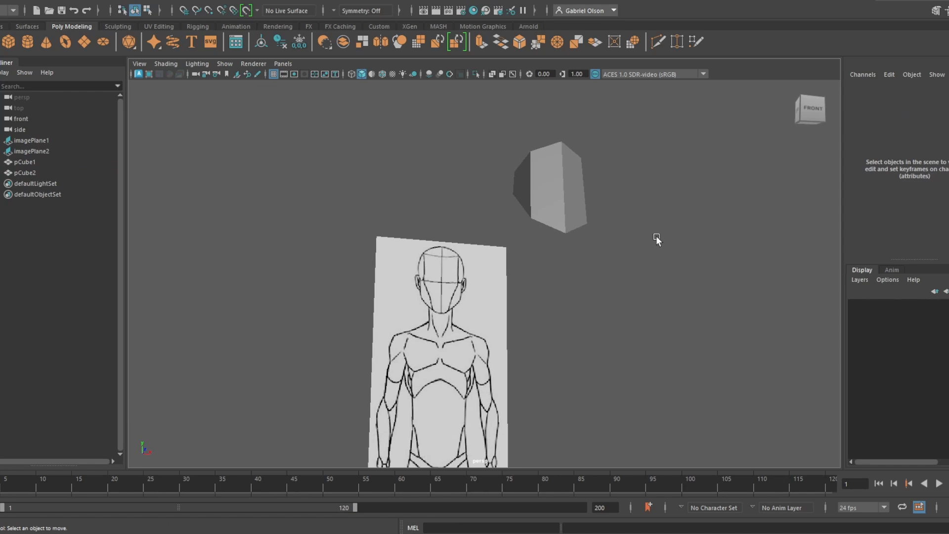
left_click_drag(649, 279, 480, 333, "alt")
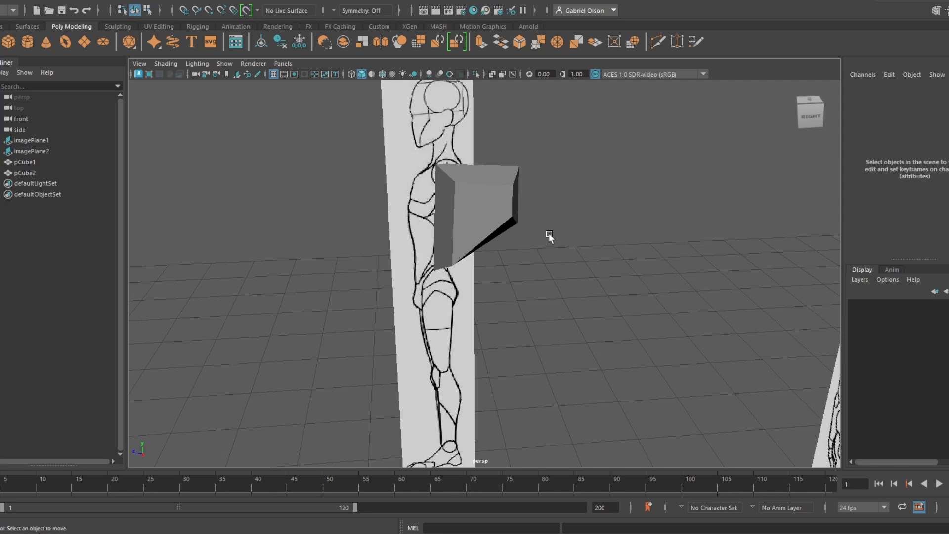
left_click_drag(549, 232, 578, 230, "alt")
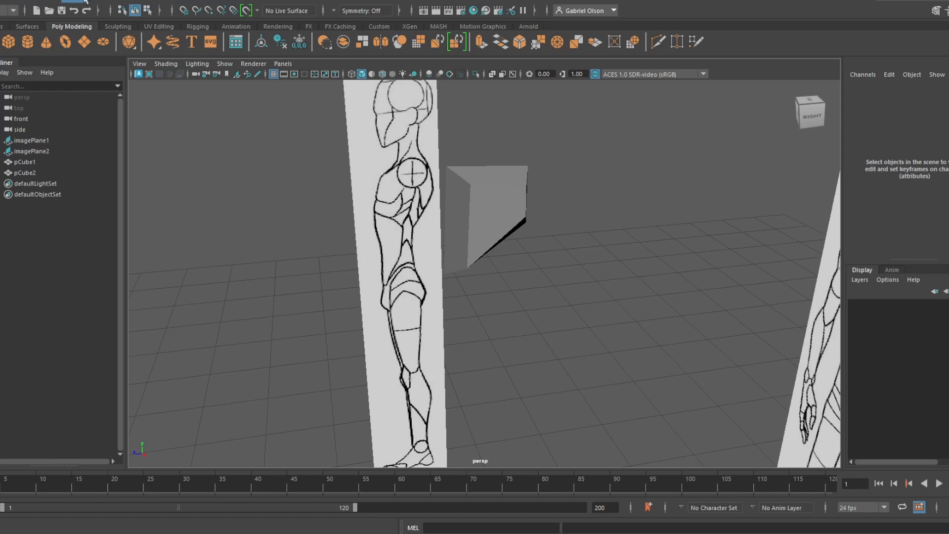
left_click(101, 1)
mouse_move(160, 37)
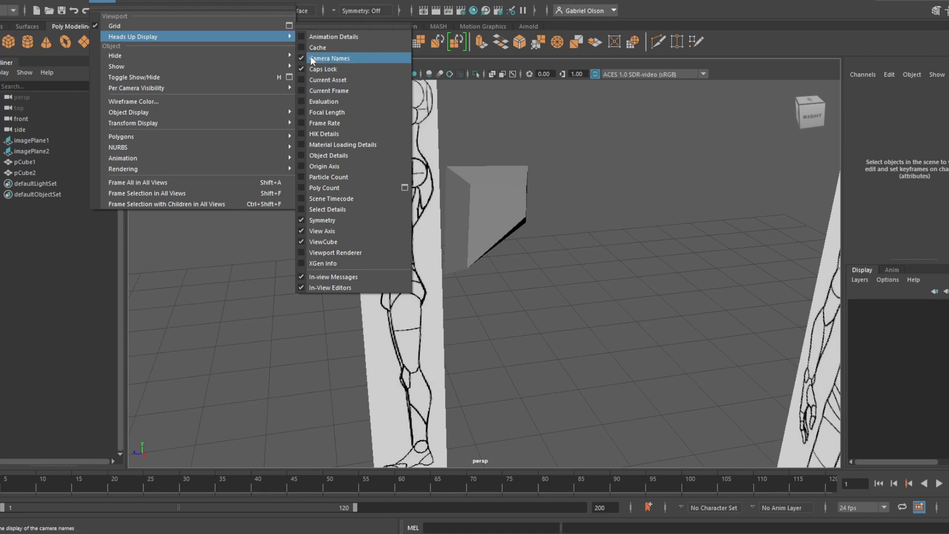
left_click(307, 188)
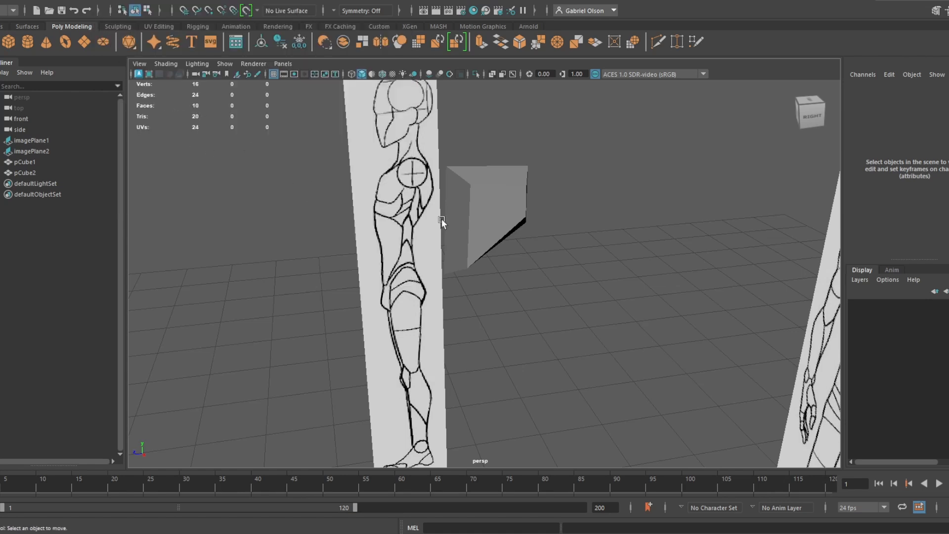
left_click_drag(440, 219, 508, 258, "alt")
left_click_drag(620, 301, 464, 165)
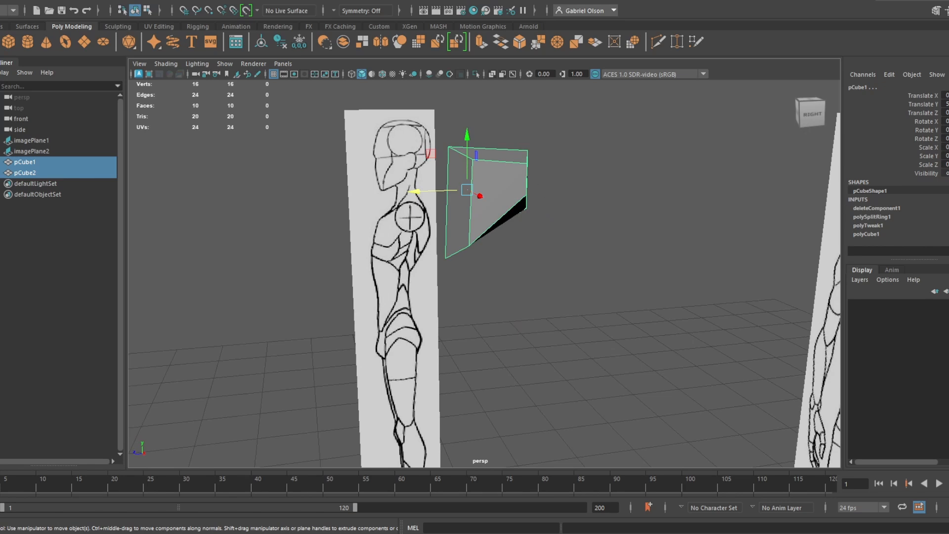
left_click_drag(614, 276, 576, 262, "alt")
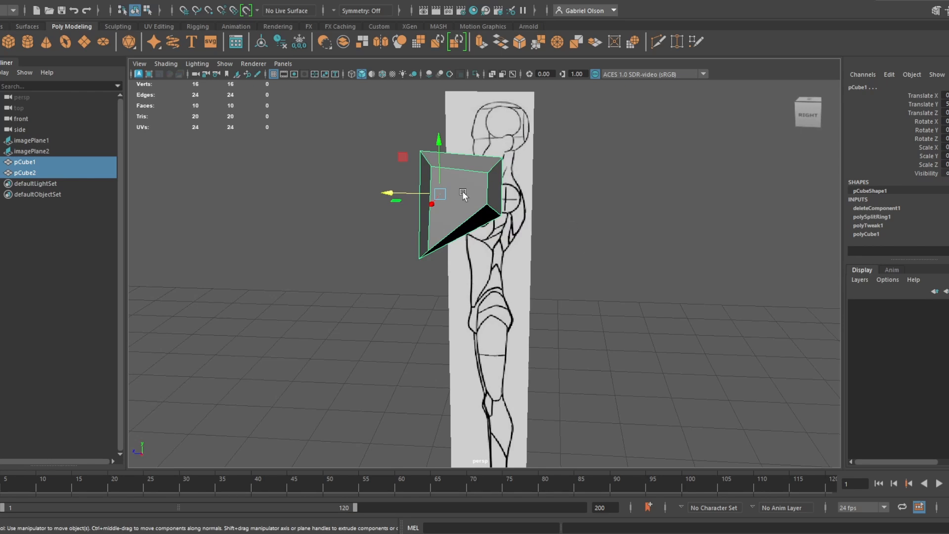
Split the ring of front-to-back edges on the original half, adding a vertical loop around the head's side, and return to object mode
left_click_drag(461, 194, 573, 257, "alt")
right_click_drag(544, 208, 544, 177)
left_click(528, 180)
left_click_drag(568, 195, 565, 203, "alt")
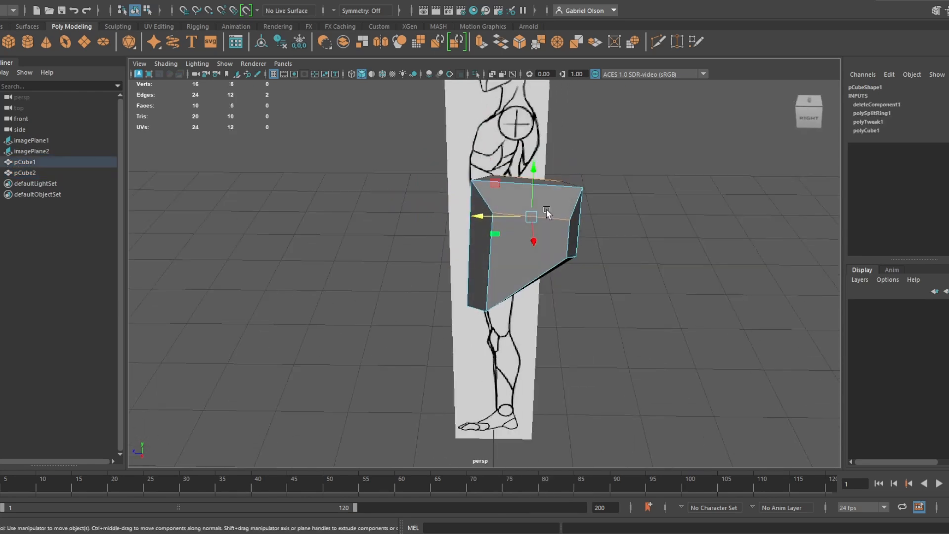
right_click(545, 210, "ctrl")
right_click_drag(546, 210, 497, 240, "ctrl")
left_click_drag(616, 225, 599, 265, "alt")
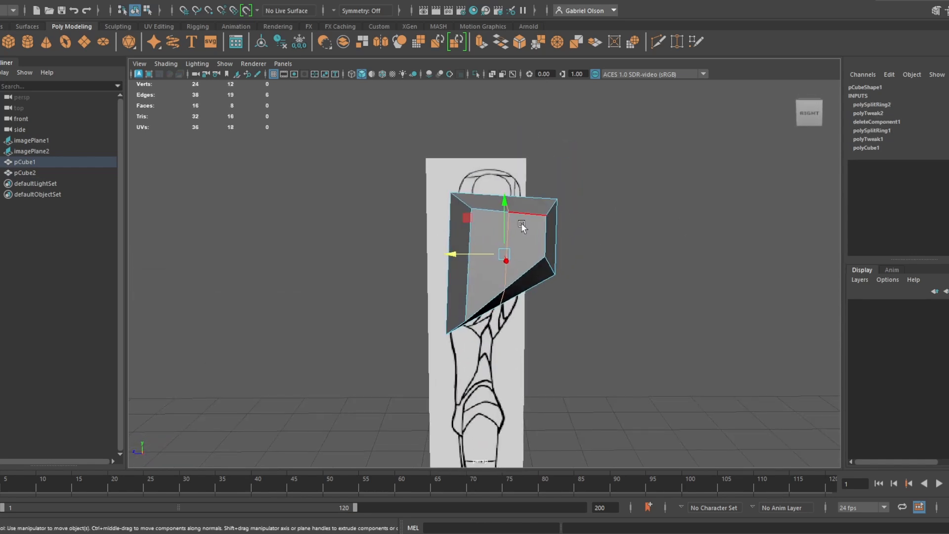
right_click_drag(518, 225, 569, 207)
left_click(602, 225)
left_click(526, 229)
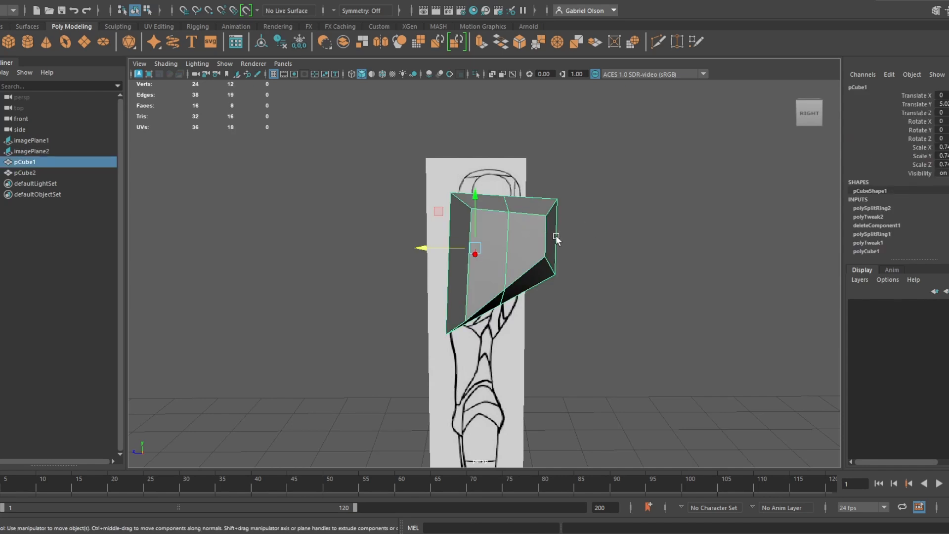
In the side view, put the half head in vertex mode and raise the new loop's top vertices to the crown outline
key("space")
key("space")
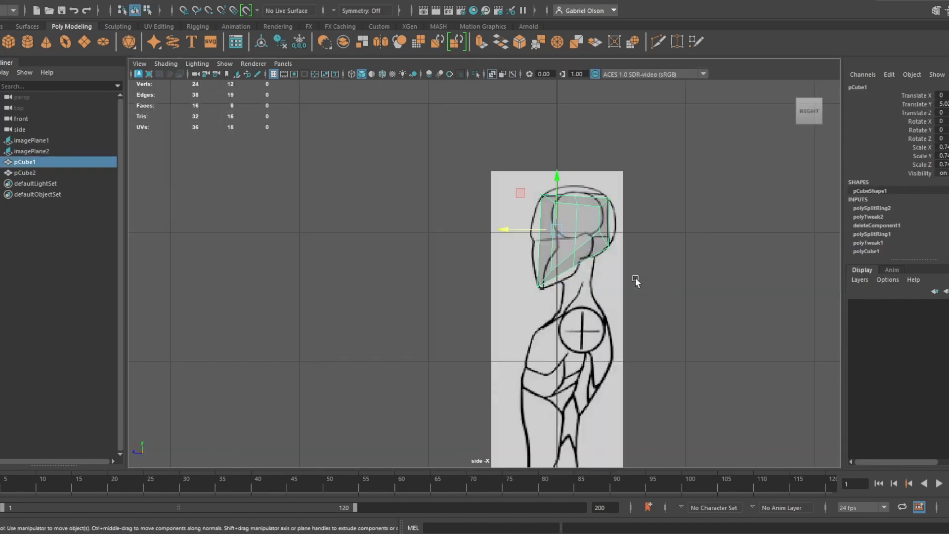
scroll(611, 226, "up", 6)
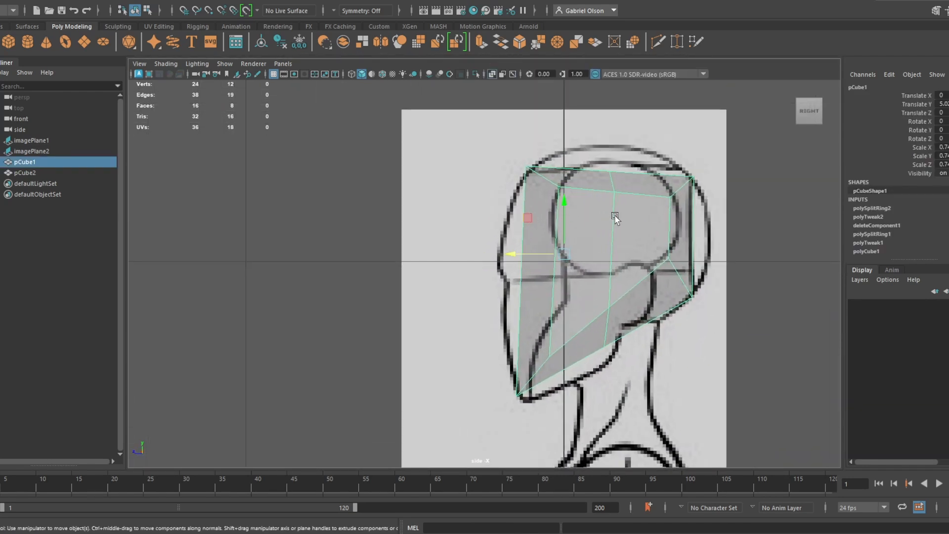
right_click_drag(615, 217, 575, 204)
left_click(611, 180)
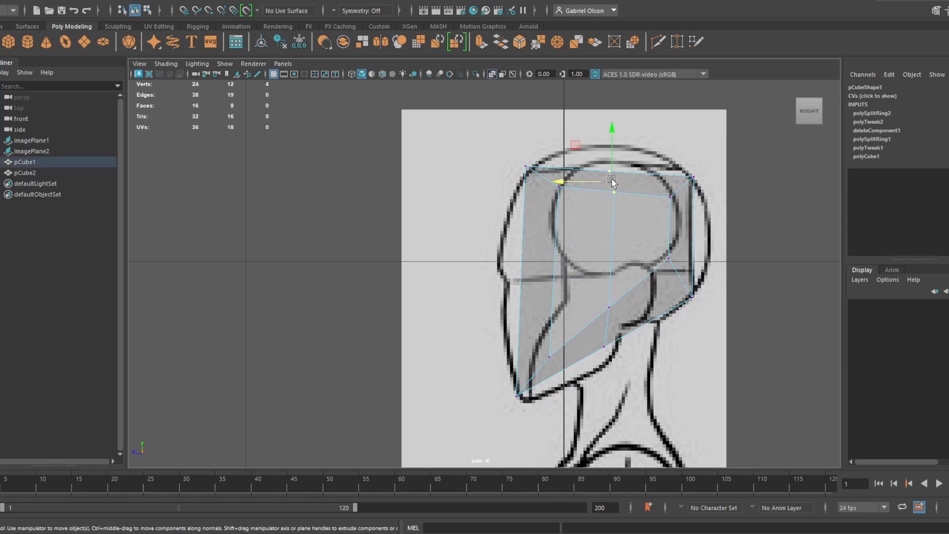
left_click_drag(611, 180, 610, 153)
middle_click_drag(640, 211, 620, 174, "alt")
Fit the loop's bottom vertices, the chin vertices and the lower back vertices to the jaw and skull outline in the side view
left_click_drag(598, 320, 558, 224)
left_click_drag(587, 281, 601, 302)
left_click_drag(548, 367, 454, 287)
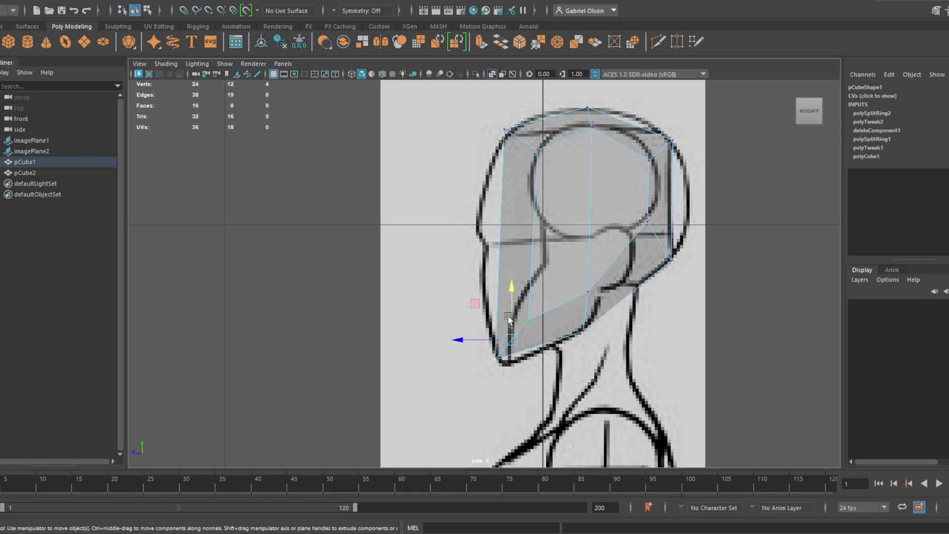
left_click_drag(517, 341, 524, 348)
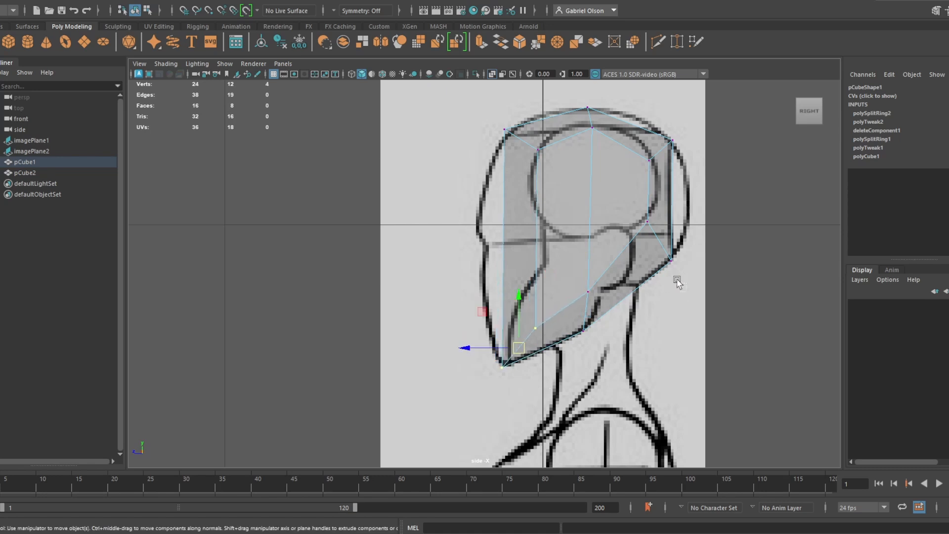
left_click_drag(678, 276, 669, 225)
Try to move the lower back outer vertices out to the head's width in the front view, undoing the move
key("space")
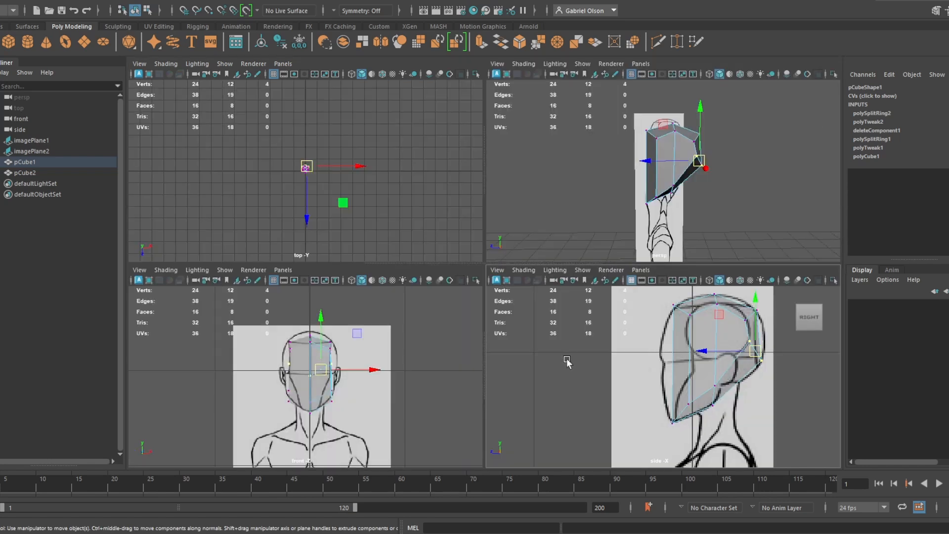
key("space")
scroll(321, 317, "up", 5)
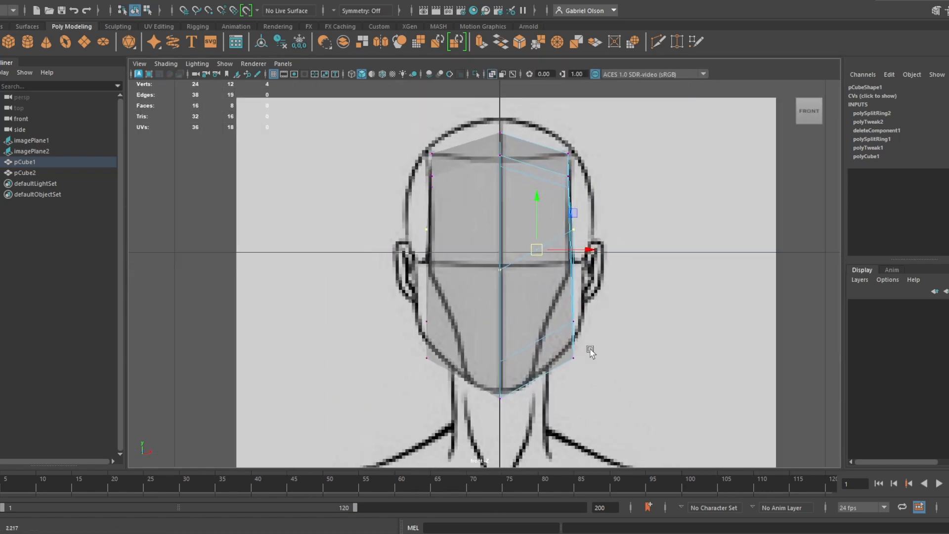
left_click_drag(626, 277, 531, 207)
left_click_drag(612, 230, 629, 233)
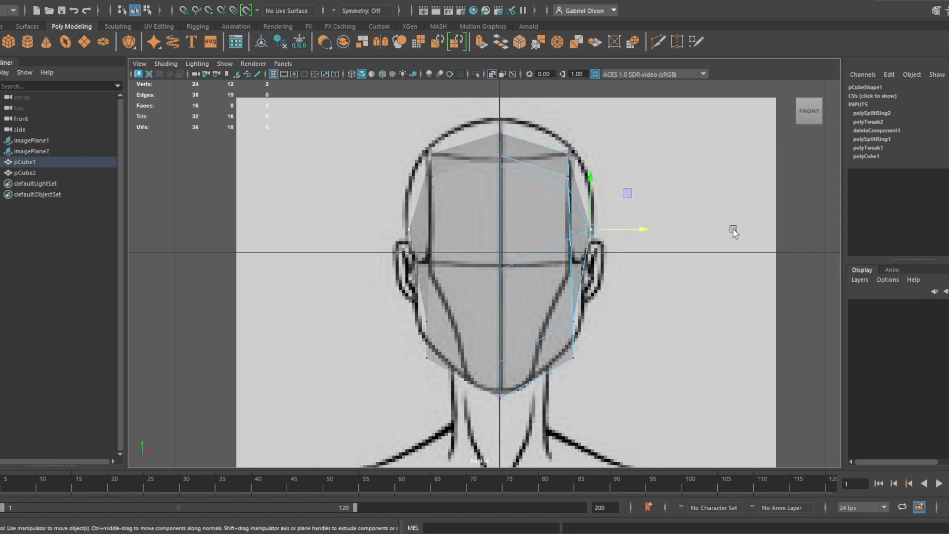
key("space")
key("space")
left_click_drag(718, 207, 589, 232, "alt")
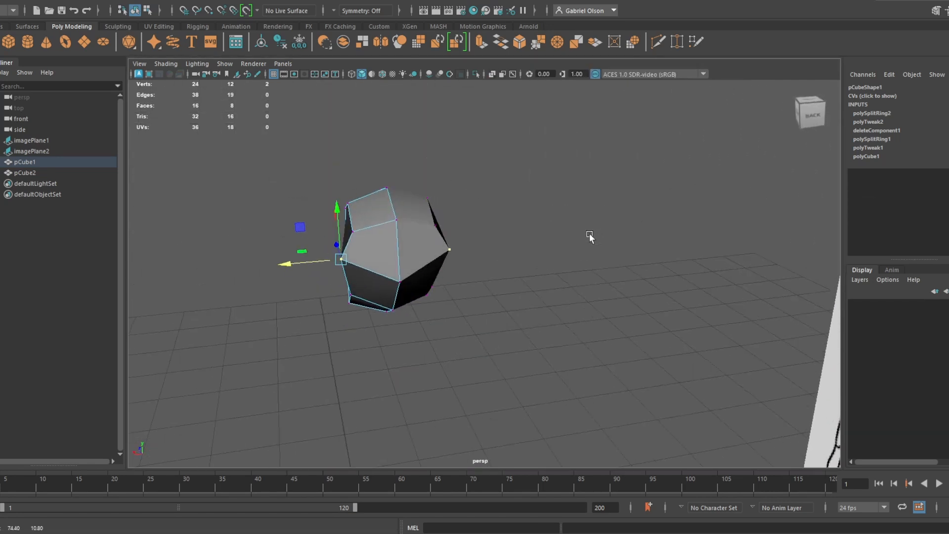
key("ctrl+z")
In the perspective view, lower the lower back outer vertices to about Y 4.99 and raise the upper back ones to about Y 5.25
left_click_drag(526, 232, 485, 267, "alt")
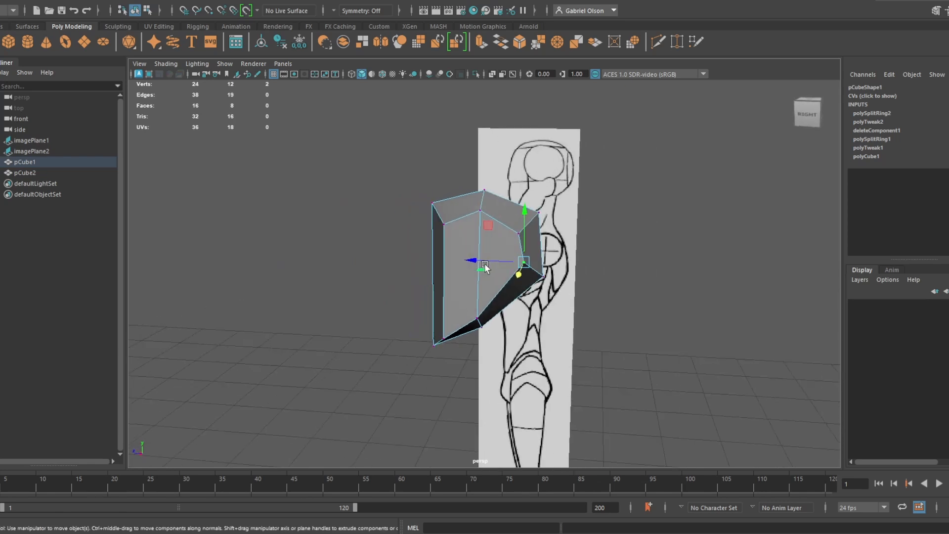
mouse_move(601, 292)
left_mouse_down("alt")
mouse_move(631, 274)
mouse_move(692, 275)
mouse_move(628, 284)
mouse_move(521, 273)
mouse_move(559, 270)
mouse_move(520, 299)
left_mouse_up("alt")
scroll(514, 297, "up", 3)
left_click(497, 290)
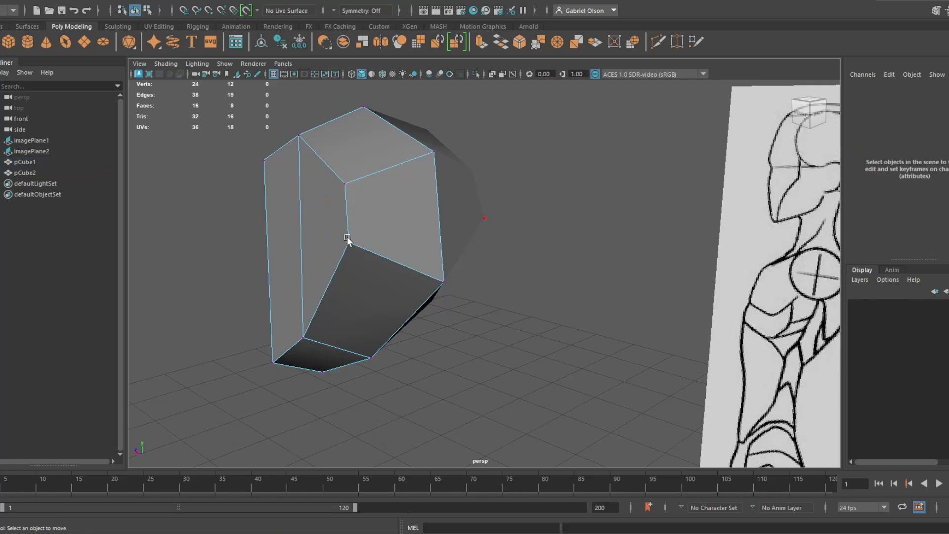
left_click(348, 240)
left_click_drag(347, 211, 344, 183)
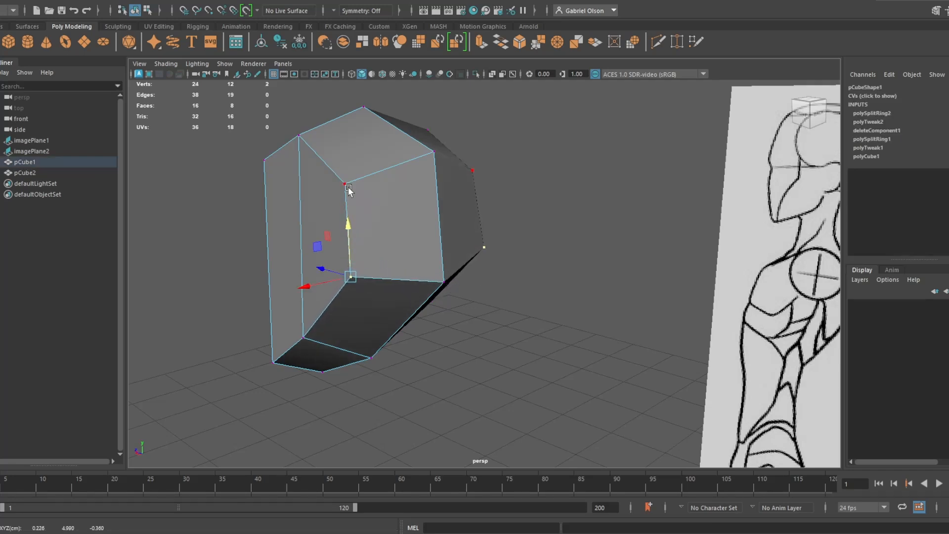
left_click_drag(341, 147, 347, 128)
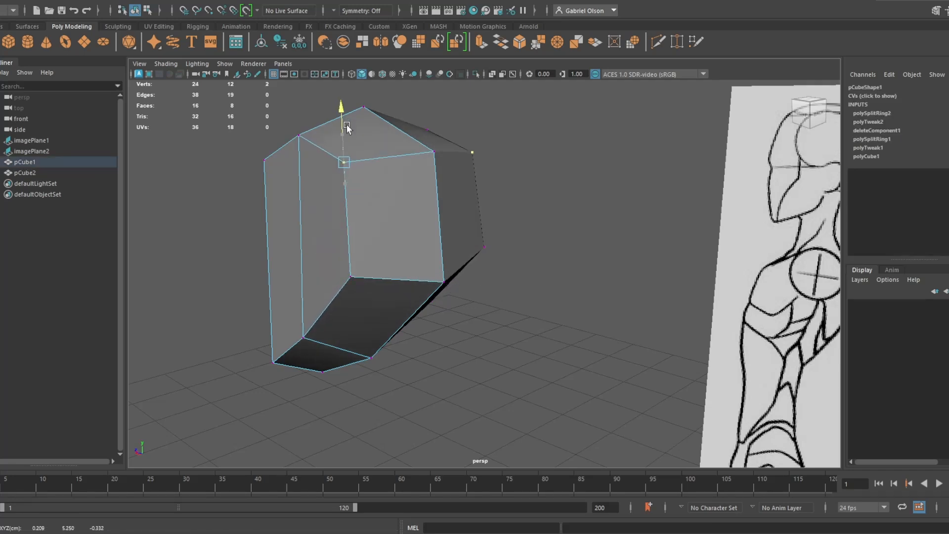
mouse_move(500, 214)
left_mouse_down("alt")
mouse_move(551, 210)
mouse_move(578, 232)
mouse_move(515, 275)
left_mouse_up("alt")
right_click(514, 229)
left_click(556, 244)
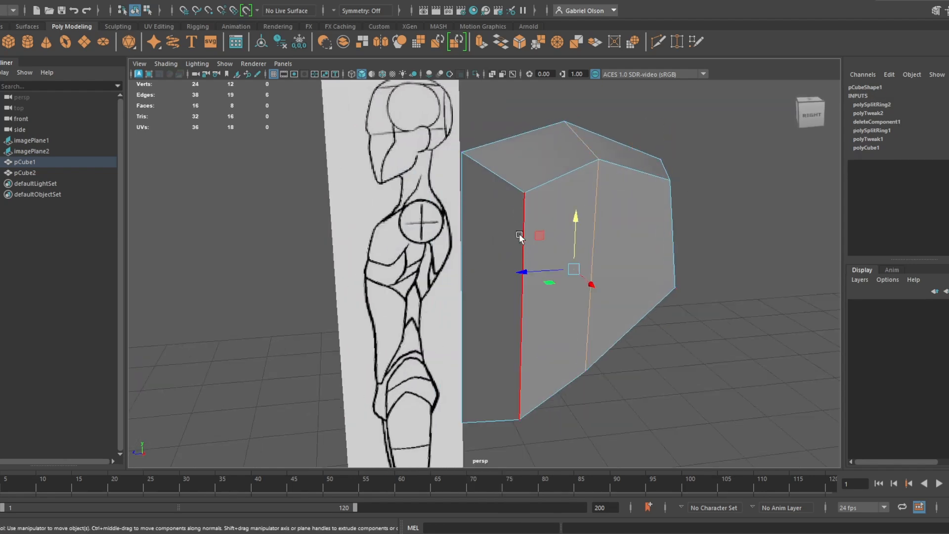
double_click(520, 237)
Return the half head to object mode and insert a horizontal edge loop around its middle with the Insert Edge Loop tool
right_click(623, 205)
left_click(657, 189)
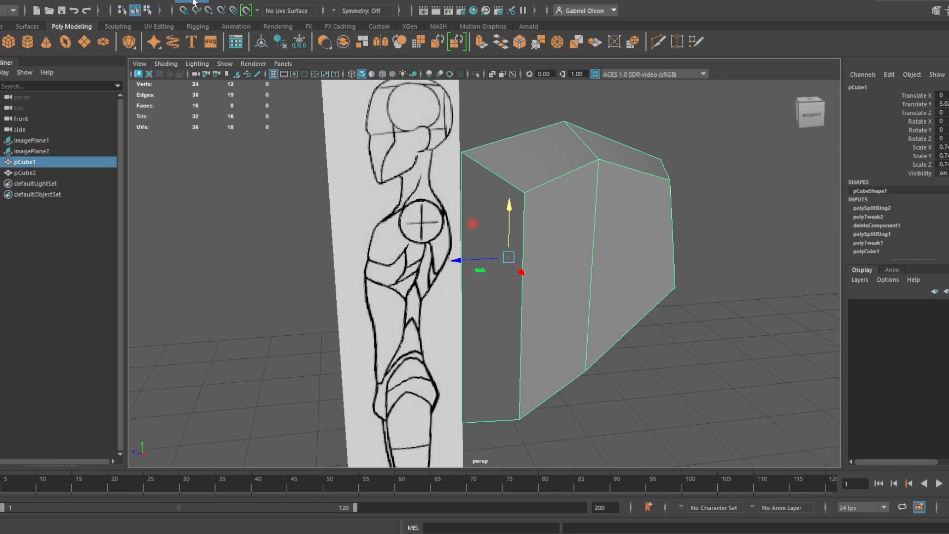
left_click(193, 3)
mouse_move(225, 5)
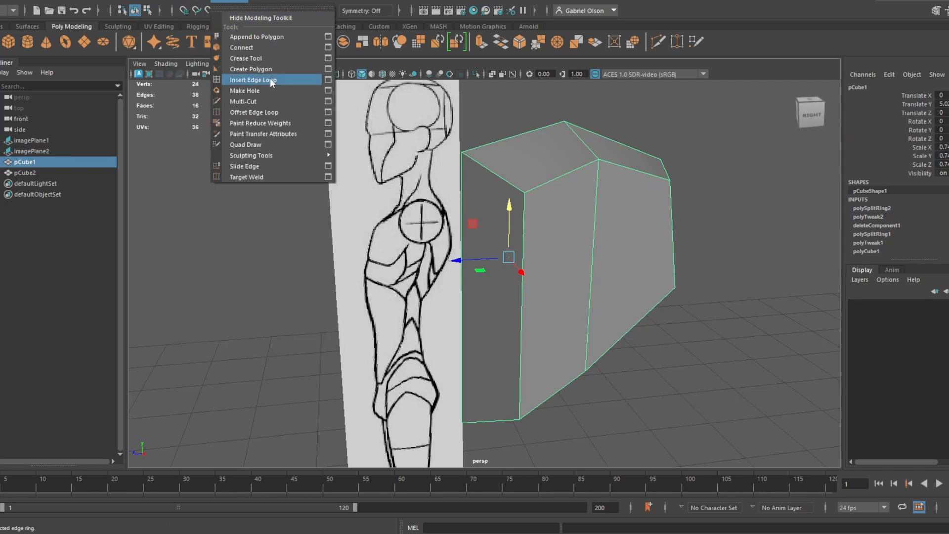
left_click(250, 80)
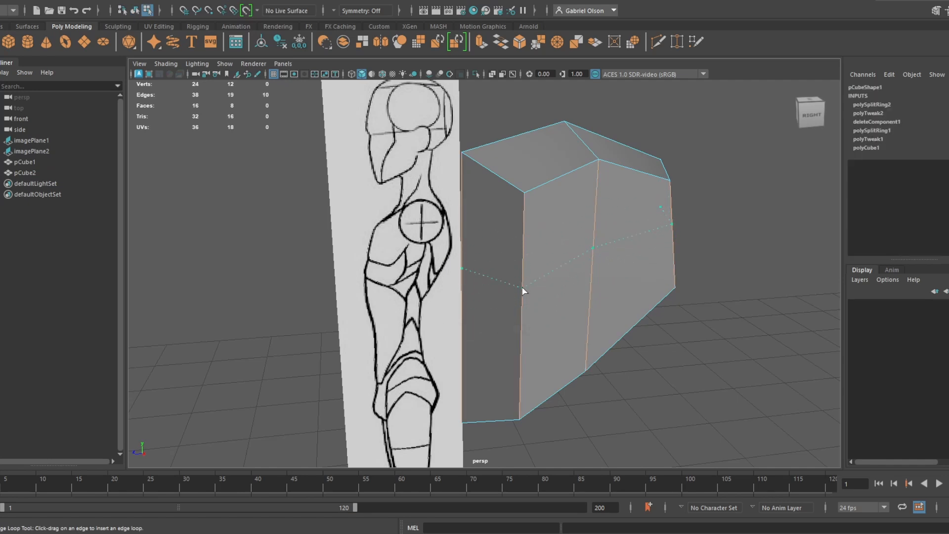
left_click(521, 302)
left_click_drag(578, 313, 556, 308, "alt")
In the side view, fit the middle loop's back vertices and the upper back vertices of the half head to the skull outline
key("space")
key("space")
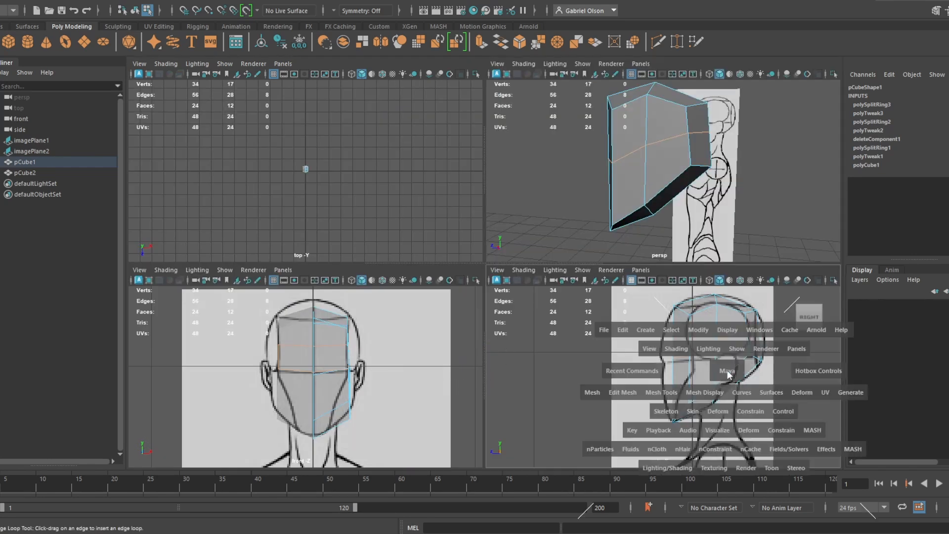
scroll(669, 318, "up", 2)
right_click_drag(650, 166, 599, 170)
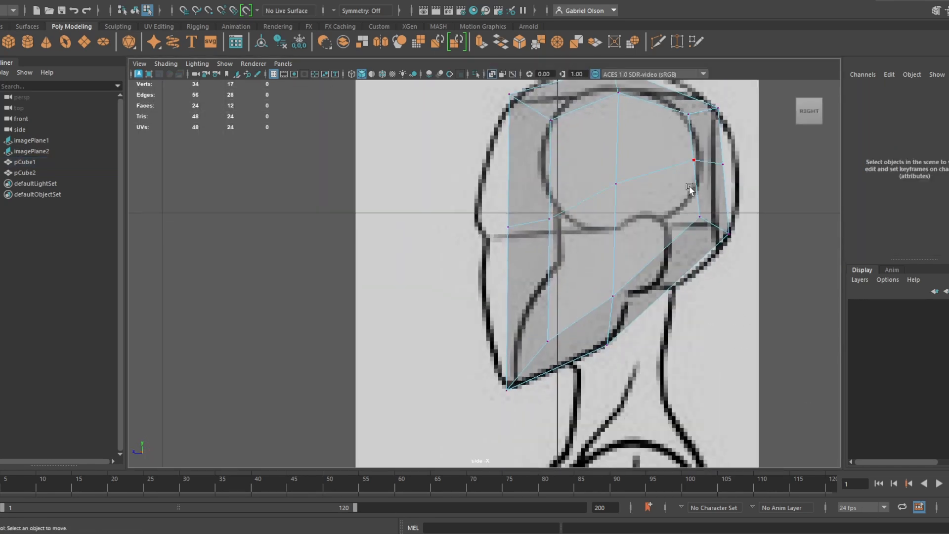
middle_click_drag(706, 194, 658, 218, "alt")
left_click_drag(633, 163, 677, 196)
left_click_drag(695, 276, 657, 270)
middle_click_drag(659, 198, 635, 283, "alt")
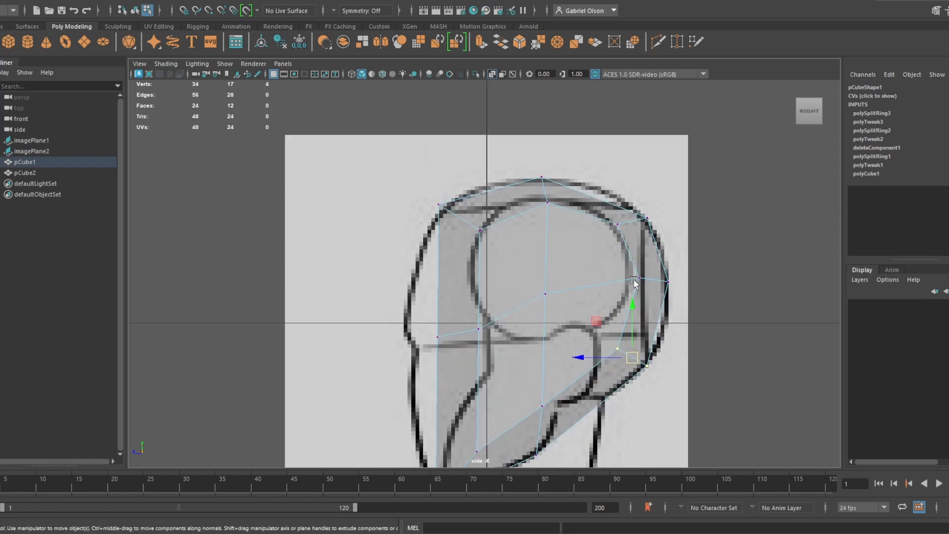
left_click_drag(652, 252, 652, 252)
mouse_move(620, 216)
left_mouse_down()
mouse_move(594, 207)
mouse_move(608, 219)
left_mouse_up()
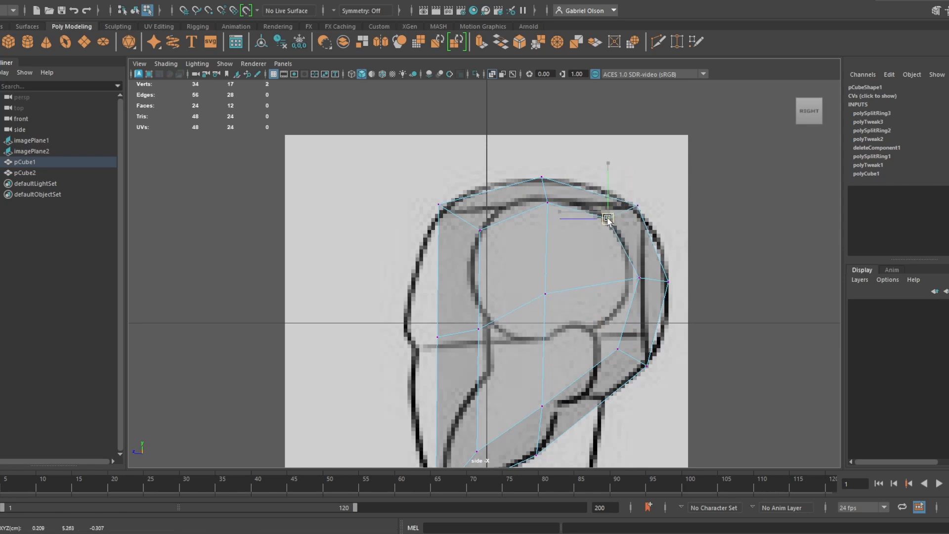
Bring the middle loop's front vertices forward to the face profile, then raise the inner front side vertices slightly
left_click(636, 277)
middle_click_drag(594, 266, 665, 233, "alt")
left_click_drag(584, 318, 475, 255)
left_click_drag(530, 300, 496, 310)
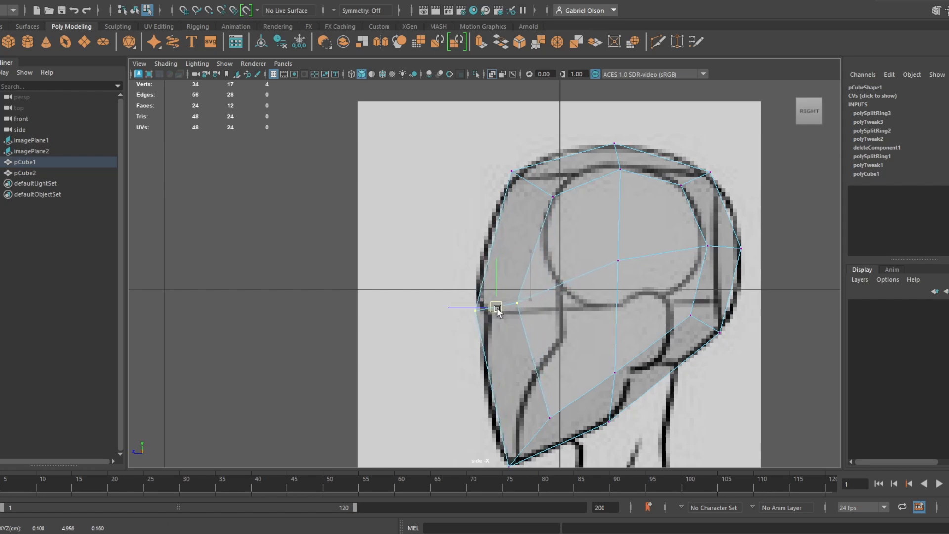
left_click_drag(530, 339, 481, 270)
left_click_drag(516, 302, 523, 291)
middle_click_drag(572, 327, 552, 251, "alt")
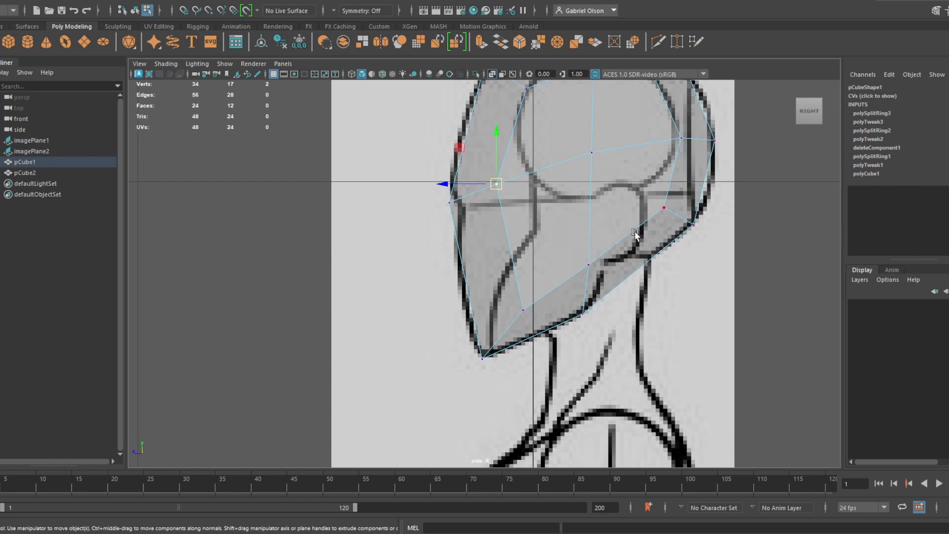
Move the lower back vertices down and forward along the skull base to about Y 4.87, and align the rear centre vertex with the outline
left_click_drag(700, 242, 648, 245)
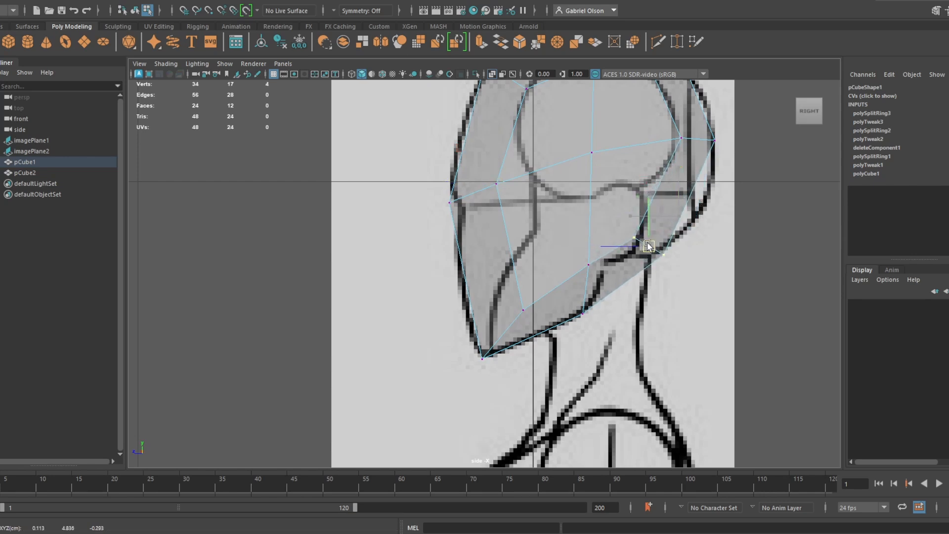
mouse_move(605, 206)
left_mouse_down()
mouse_move(630, 236)
mouse_move(616, 191)
left_mouse_up()
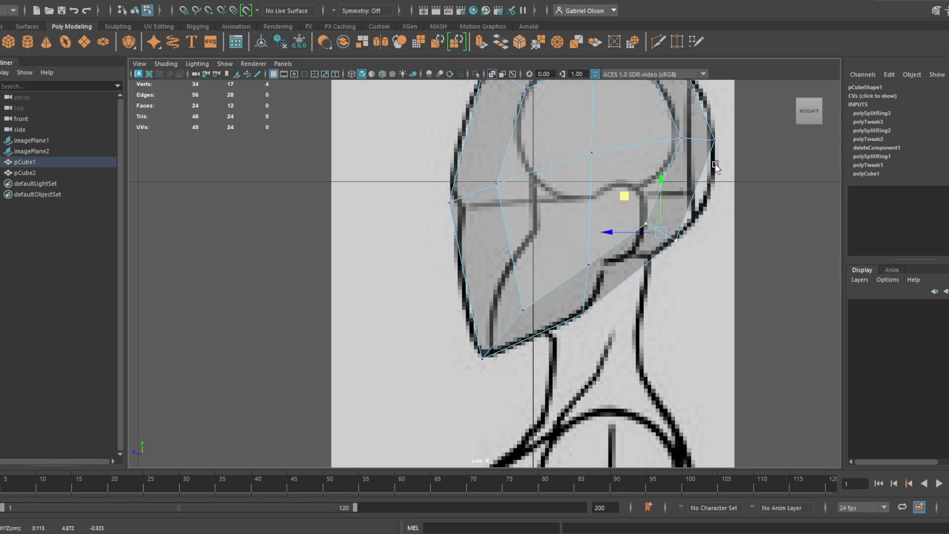
left_click_drag(699, 123, 713, 144)
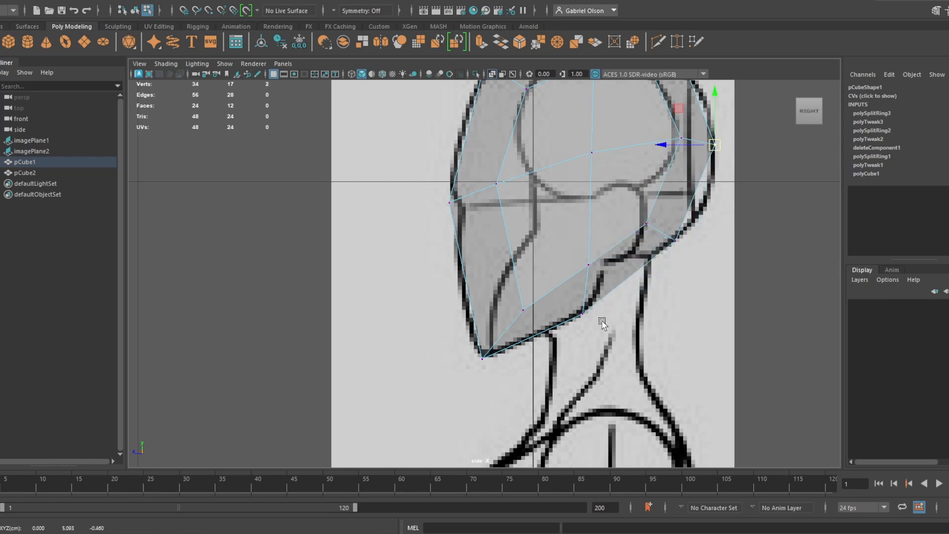
key("space")
key("space")
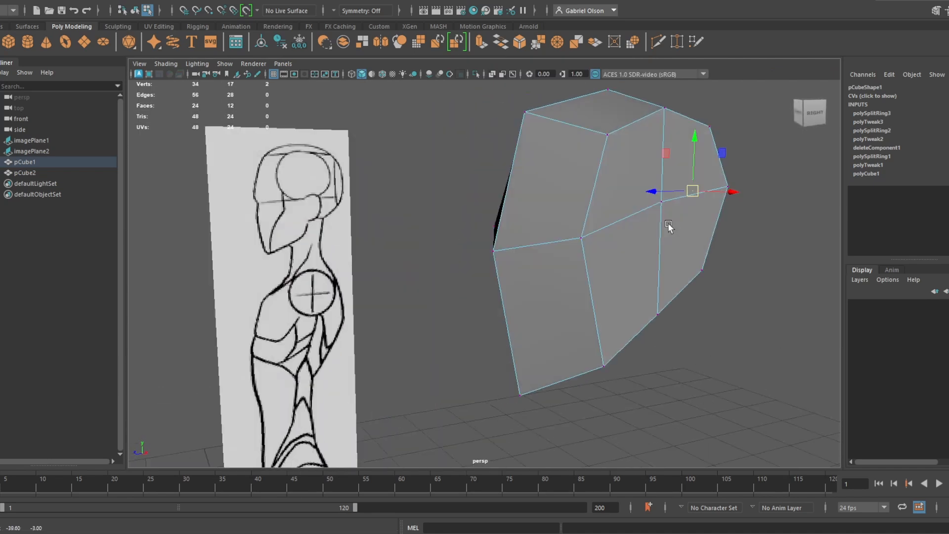
left_click_drag(669, 222, 621, 292, "alt")
In the front view, widen the middle and lower outer side vertices of the half head to about X 0.25
key("space")
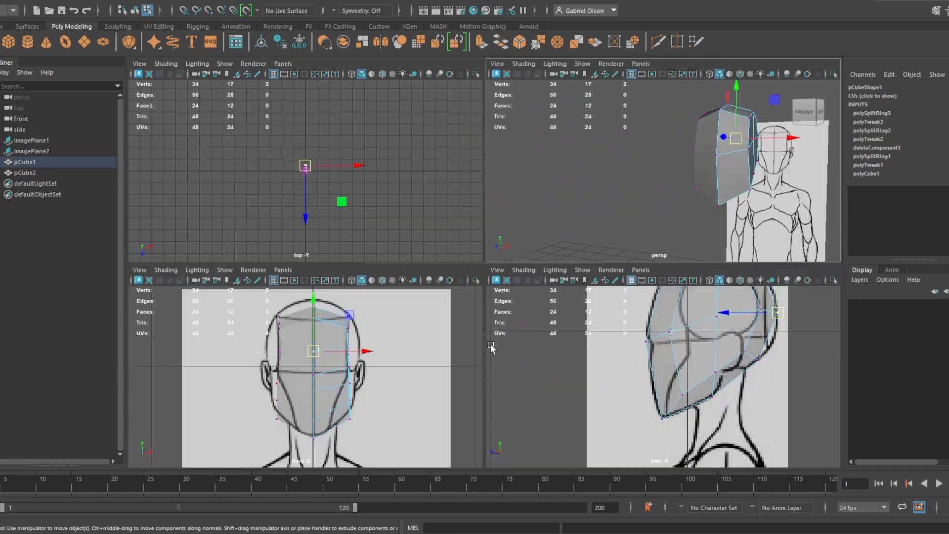
key("space")
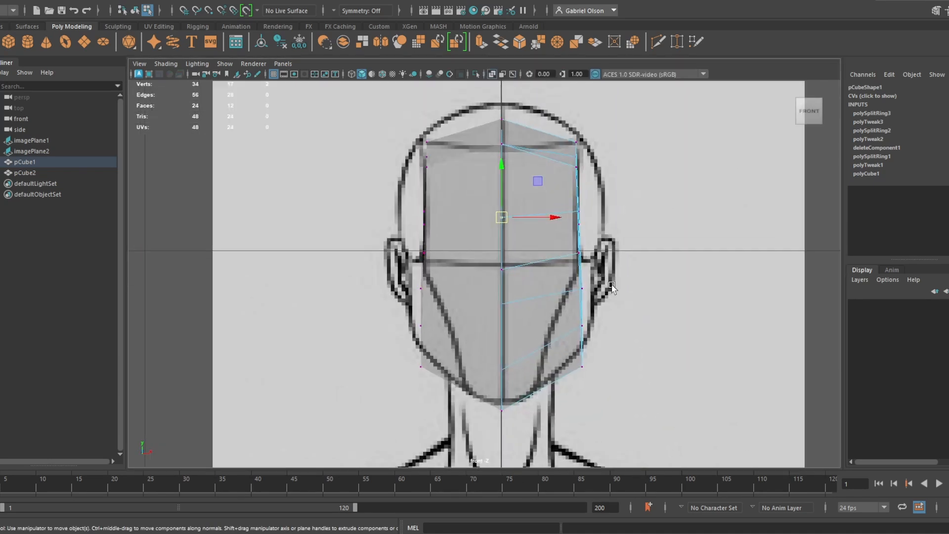
left_click_drag(572, 195, 568, 190)
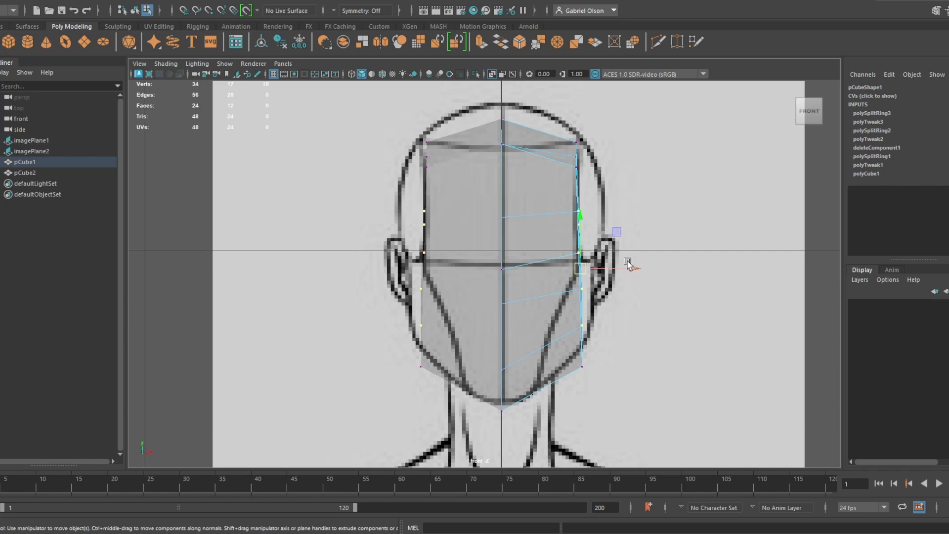
left_click_drag(628, 266, 637, 272)
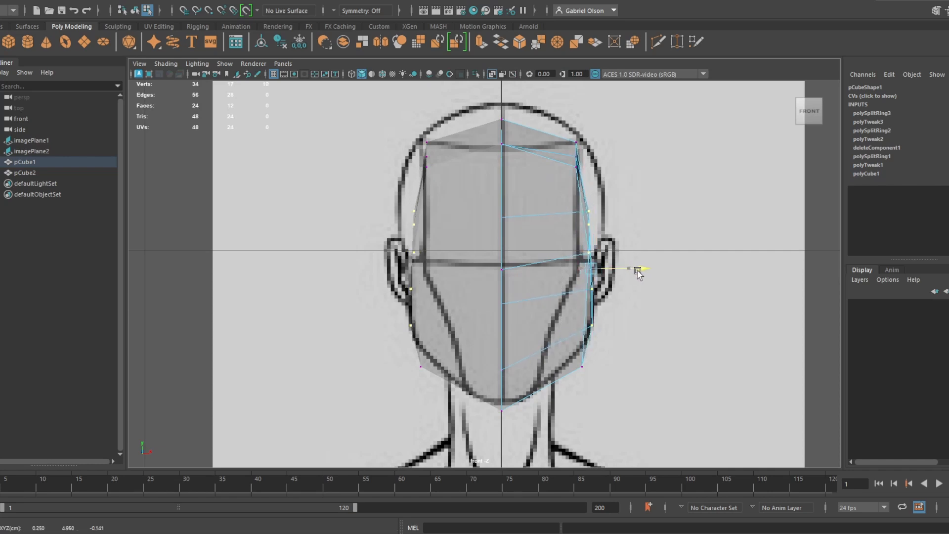
Pull the lowest outer vertices in to the jaw line and raise the chin vertices to the chin outline
left_click_drag(621, 396, 566, 342)
left_click_drag(632, 368, 617, 369)
left_click_drag(516, 434, 503, 365)
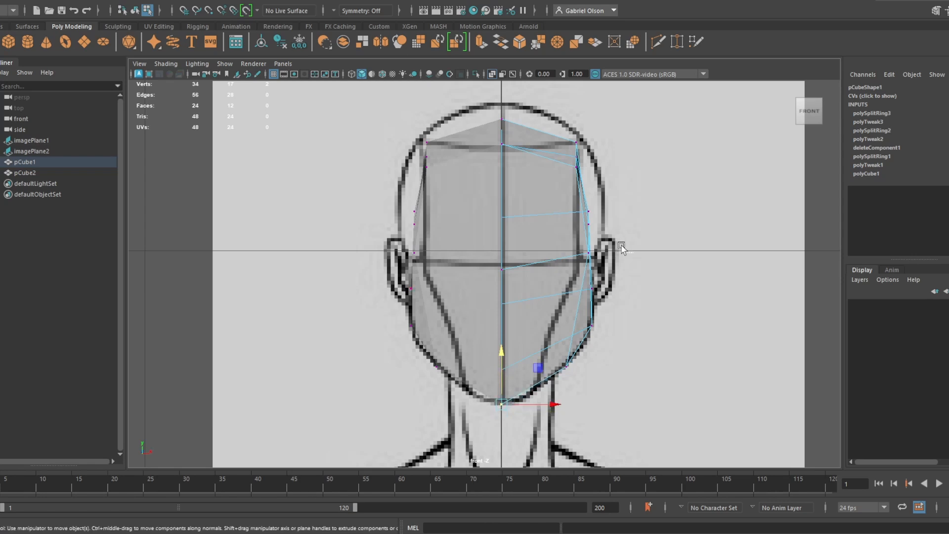
Widen the upper middle side vertices to about X 0.27, move the top corners outward and raise the top centre vertices towards the crown
left_click_drag(552, 195, 553, 196)
left_click_drag(636, 238, 647, 237)
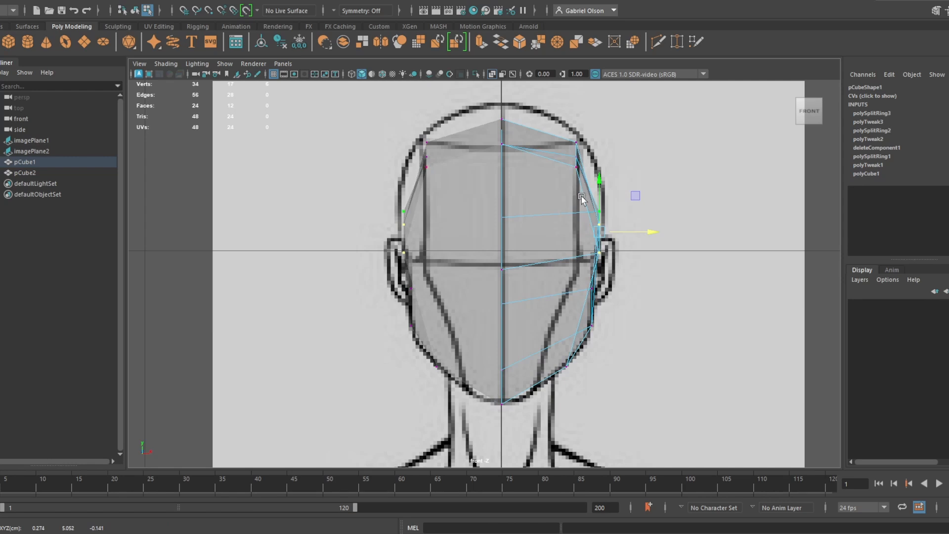
left_click_drag(586, 127, 506, 90)
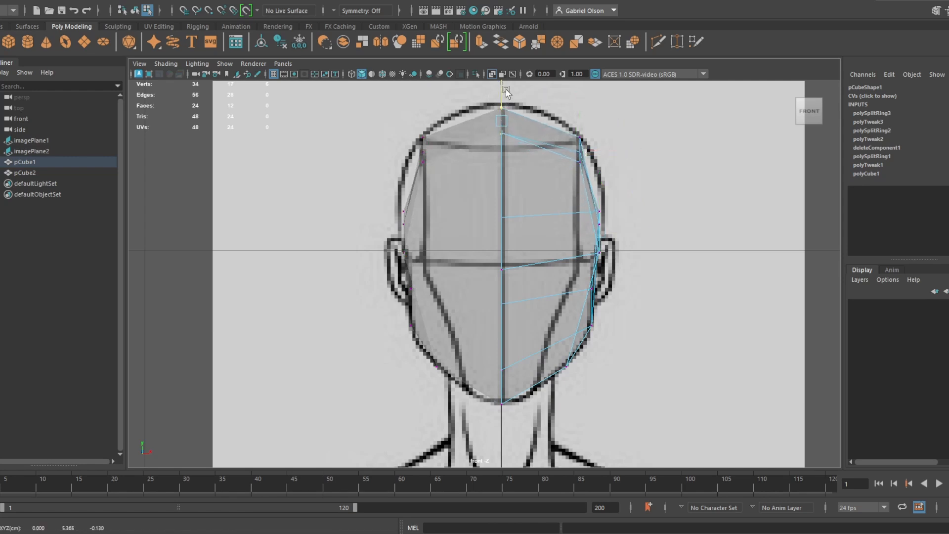
In the perspective view, pull the rear outer vertices in towards the centre line to round the back of the head
key("space")
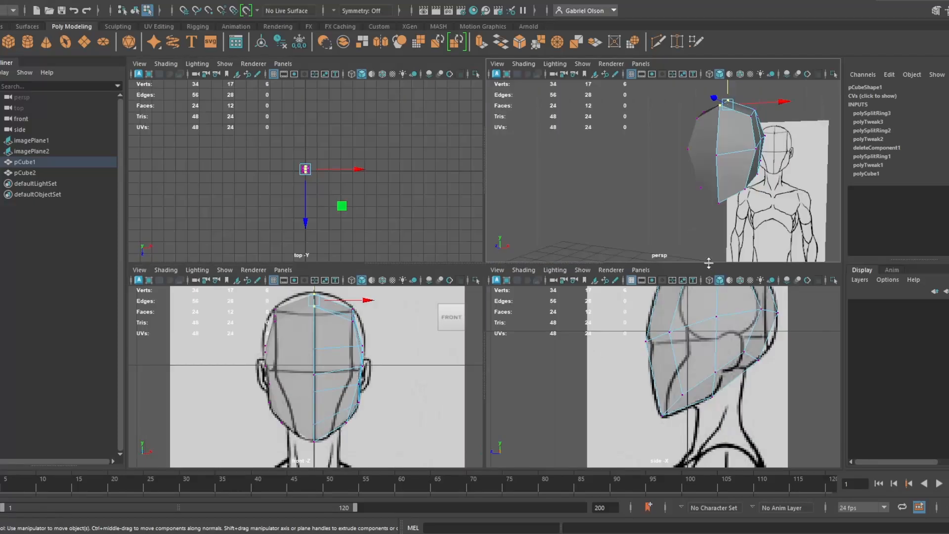
key("space")
left_click_drag(727, 207, 461, 339, "alt")
mouse_move(442, 295)
left_mouse_down("alt")
mouse_move(440, 316)
mouse_move(404, 332)
mouse_move(445, 306)
left_mouse_up("alt")
left_click_drag(687, 403, 575, 317)
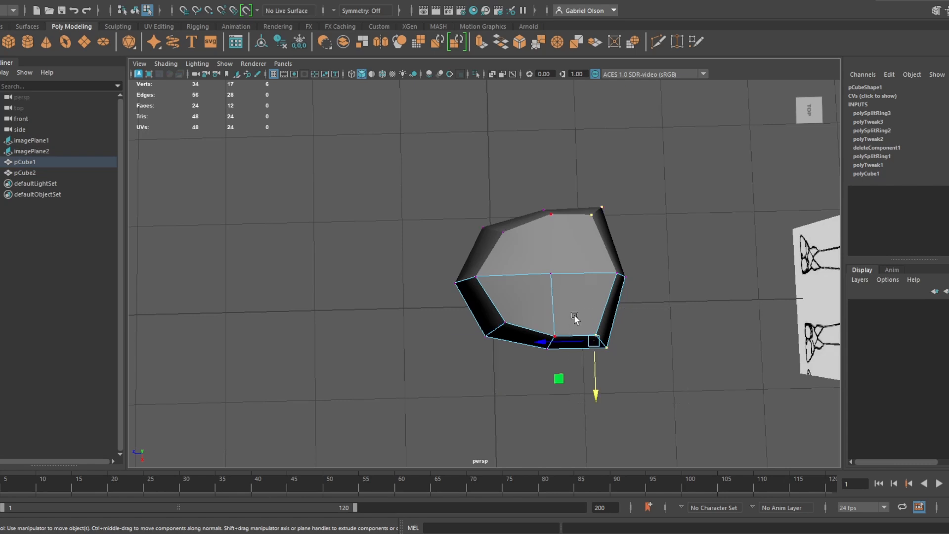
mouse_move(600, 395)
left_mouse_down()
mouse_move(635, 275)
mouse_move(746, 257)
mouse_move(623, 256)
left_mouse_up()
Adjust the front outer vertices to round the face, and return the half head to object mode
left_click_drag(526, 239, 459, 295, "alt")
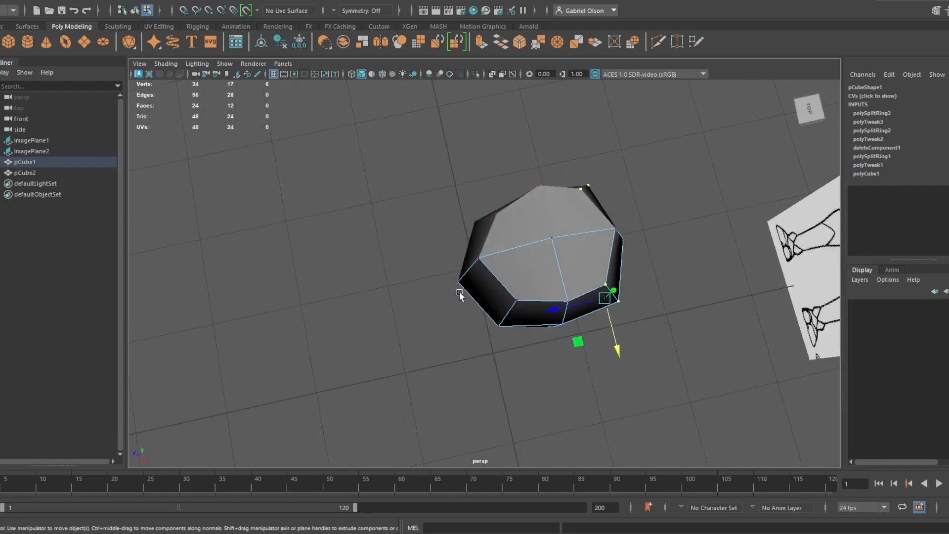
left_click(515, 300)
left_click_drag(524, 361, 483, 309, "alt")
left_click_drag(486, 361, 485, 362)
left_click_drag(557, 364, 529, 190, "alt")
right_click(528, 189)
right_click_drag(528, 189, 600, 172)
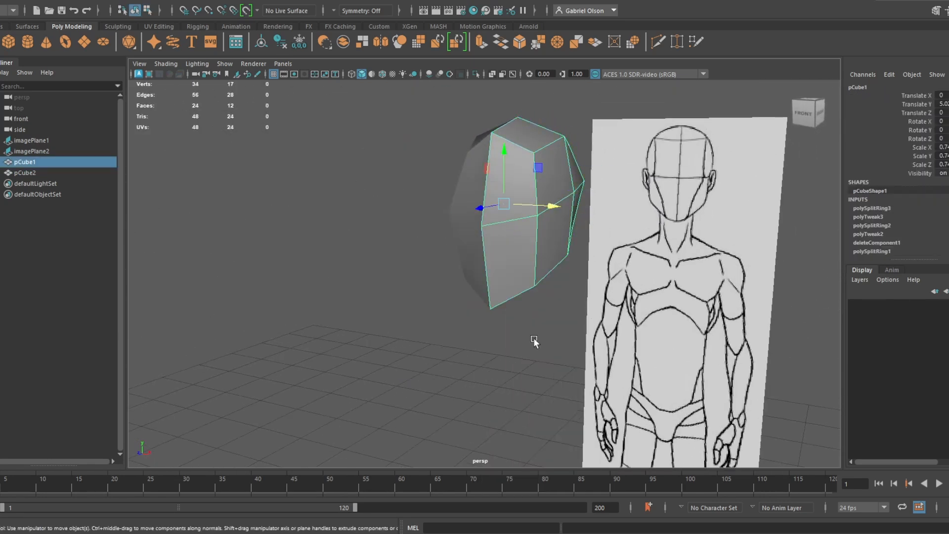
Duplicate the half head and move the copy straight down to about Y 3.72 as the base for the torso
left_click(532, 337)
scroll(505, 288, "down", 4)
left_click_drag(505, 288, 655, 265, "alt")
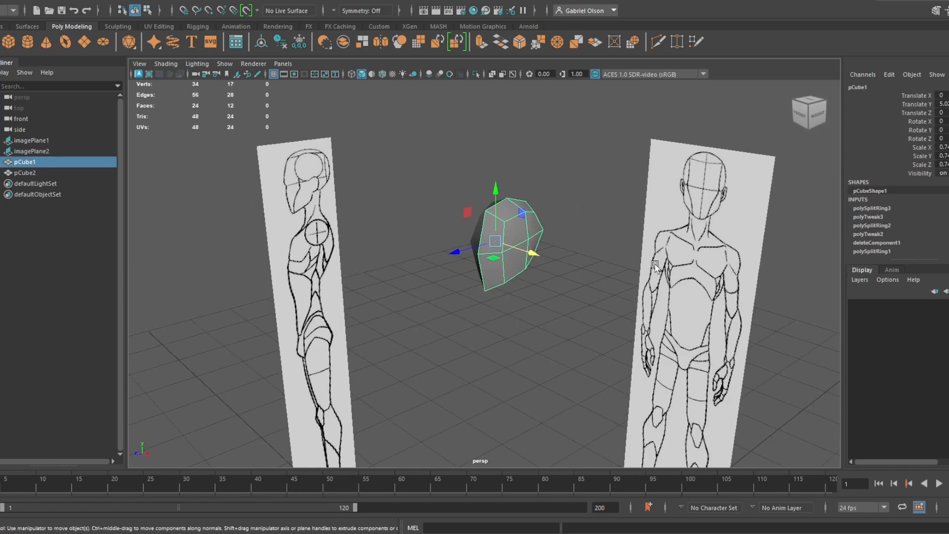
left_click_drag(559, 269, 553, 257, "alt")
key("ctrl+d")
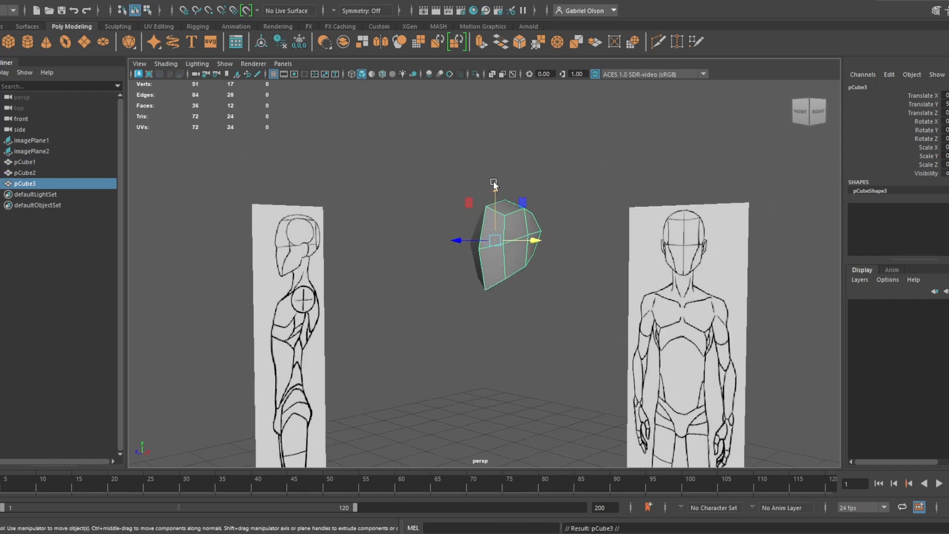
left_click_drag(493, 183, 495, 324)
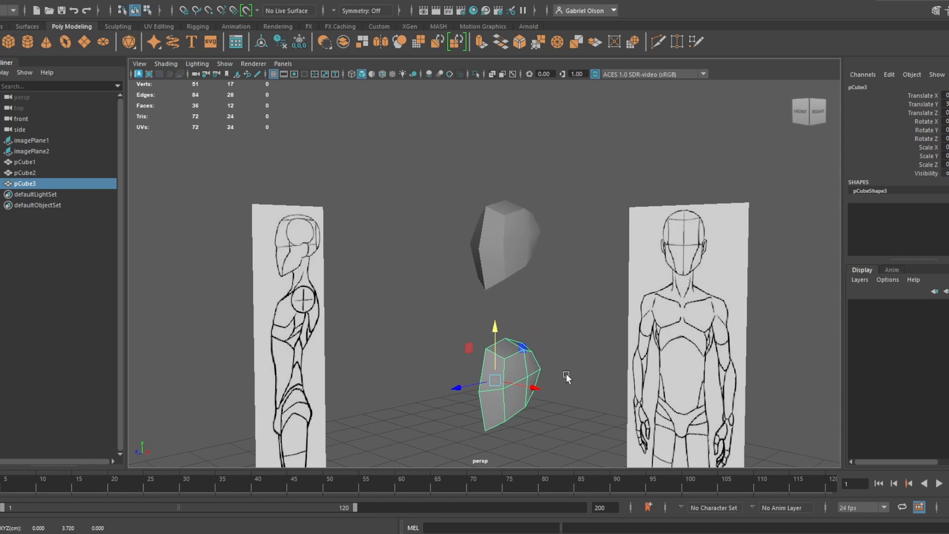
In the side view, raise the duplicated half head to about Y 3.99 so it covers the chest drawing
key("space")
key("space")
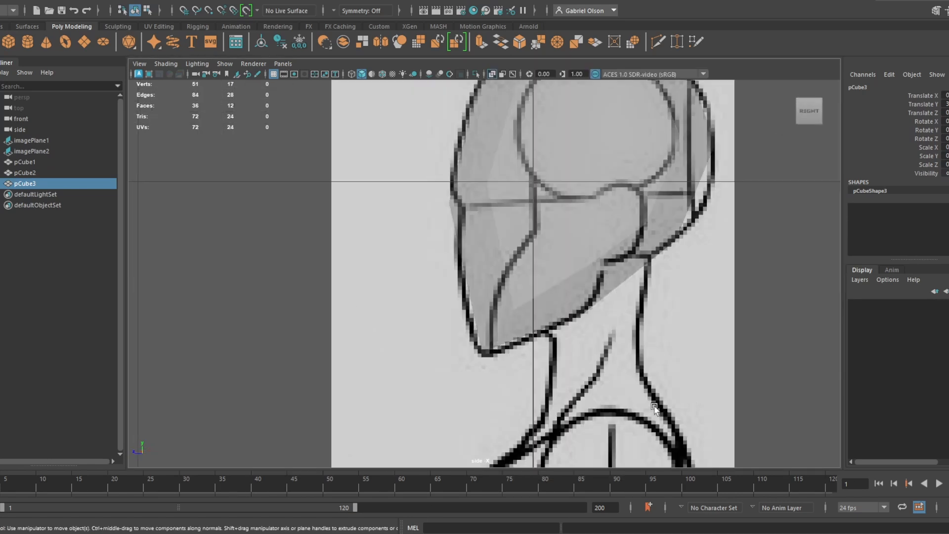
key("f")
scroll(577, 270, "up", 5)
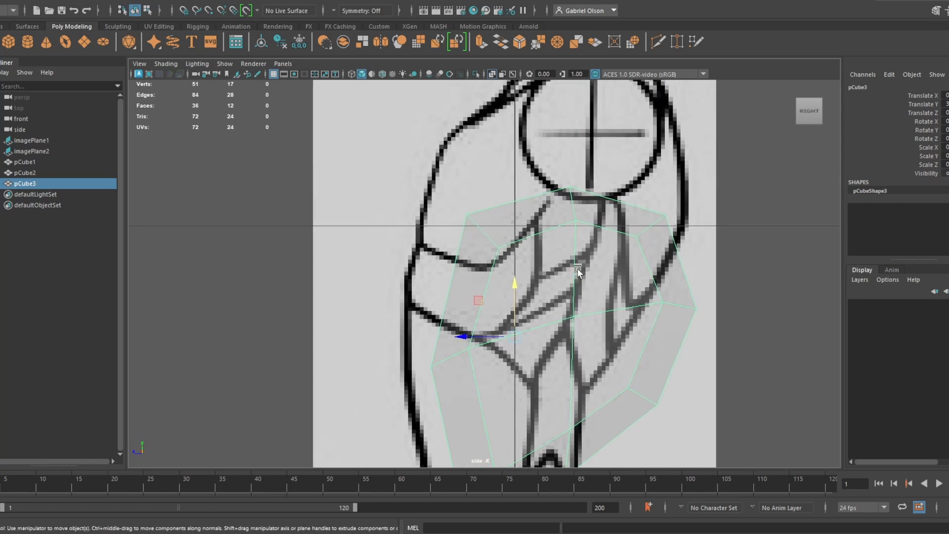
right_click_drag(547, 228, 484, 229)
scroll(511, 213, "down", 10)
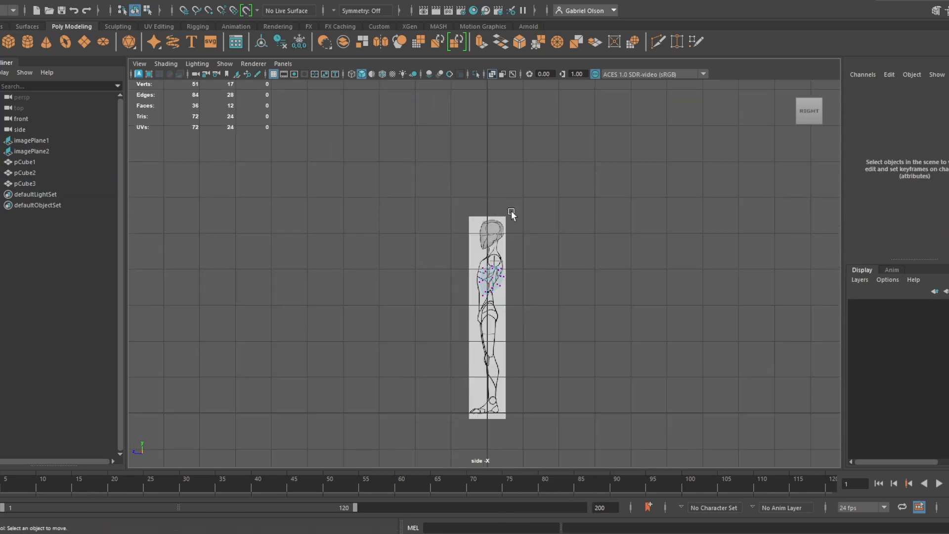
scroll(481, 296, "up", 5)
right_click_drag(497, 287, 528, 289)
middle_click_drag(492, 267, 505, 277, "alt")
right_click_drag(505, 278, 524, 262, "alt")
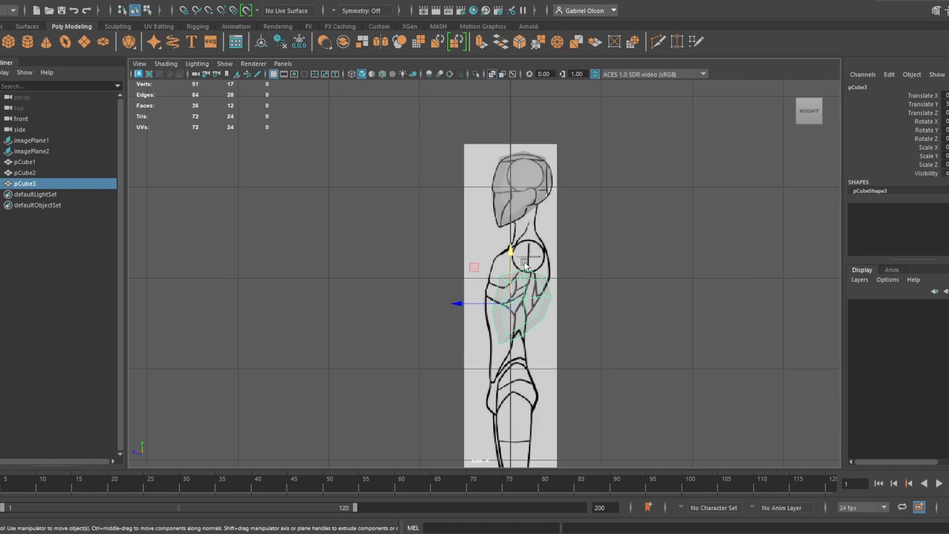
left_click_drag(519, 256, 525, 231)
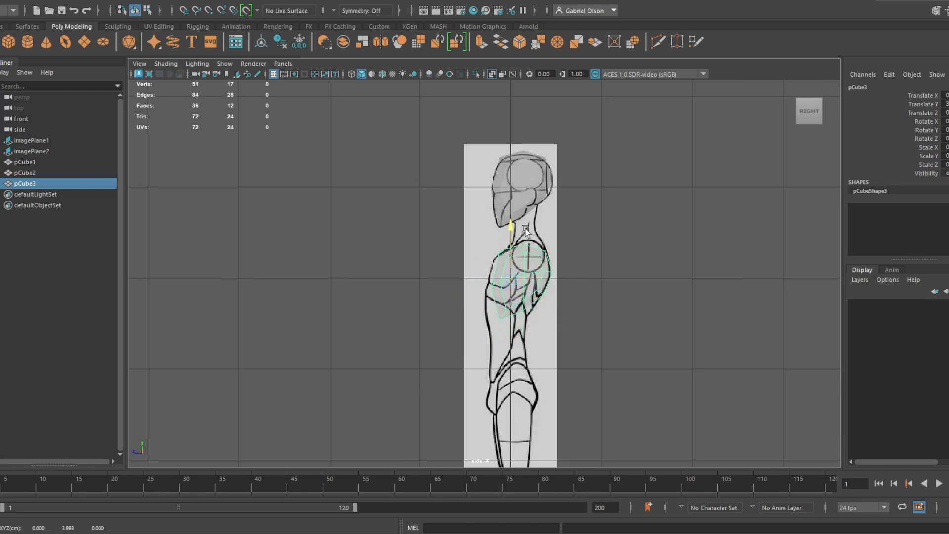
Fit the copy's bottom, middle and upper front vertices to the chest and abdomen outline in the side view
middle_click_drag(498, 241, 504, 252, "alt")
right_click_drag(541, 304, 580, 330, "alt")
middle_click_drag(580, 330, 559, 293, "alt")
right_click_drag(559, 293, 599, 434, "alt")
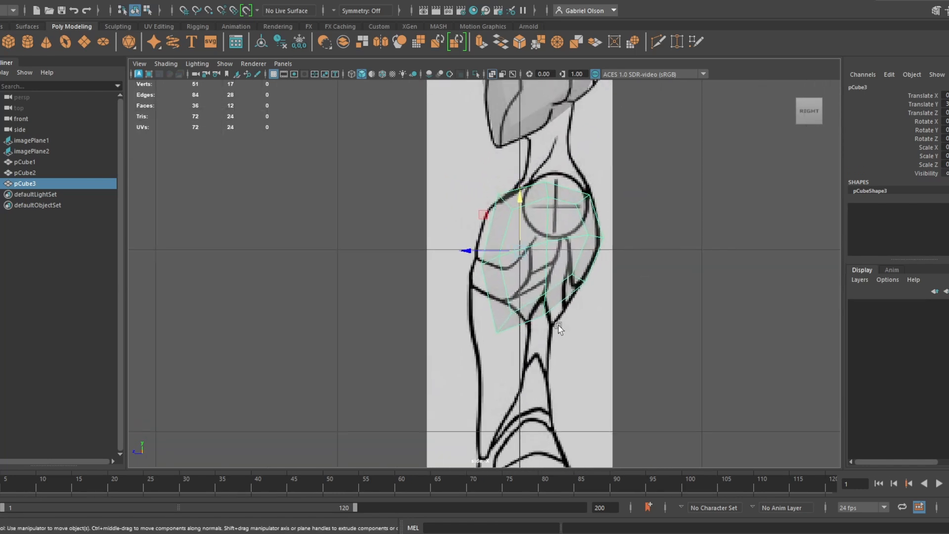
right_click_drag(559, 286, 507, 215)
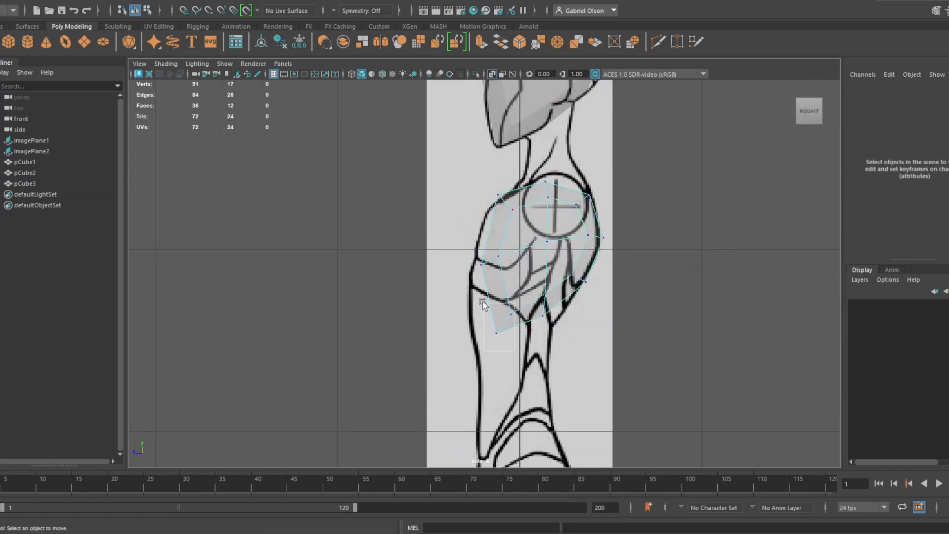
mouse_move(482, 301)
left_mouse_down()
mouse_move(481, 315)
mouse_move(474, 311)
left_mouse_up()
middle_click_drag(473, 251, 482, 280, "alt")
right_click_drag(482, 281, 552, 335, "alt")
mouse_move(488, 278)
left_mouse_down()
mouse_move(462, 267)
mouse_move(490, 279)
left_mouse_up()
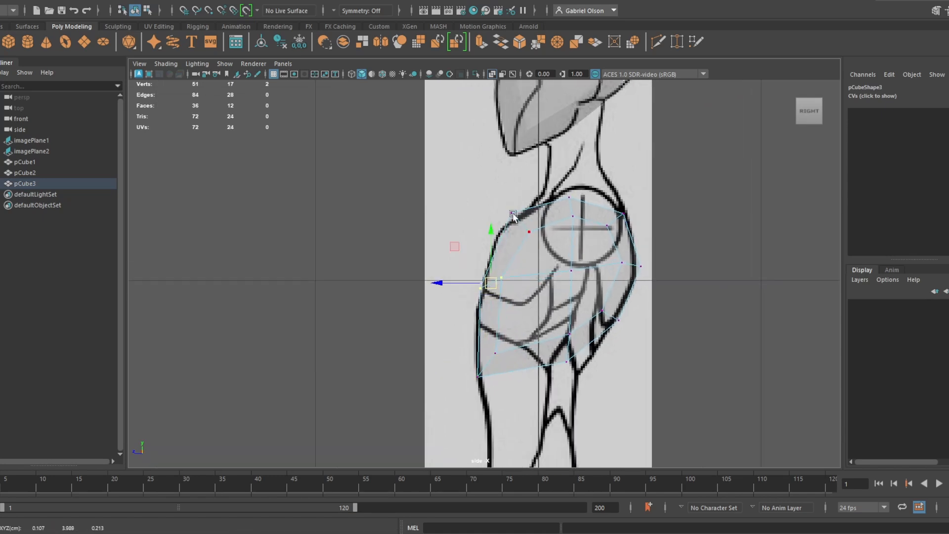
mouse_move(504, 196)
left_mouse_down()
mouse_move(526, 225)
mouse_move(514, 211)
left_mouse_up()
Move the copy's top centre vertices up to the shoulder circle's top, and fit its upper and middle back vertices to the back outline
left_click_drag(563, 179, 591, 242)
left_click_drag(572, 207, 585, 197)
left_click_drag(632, 245, 618, 214)
left_click_drag(649, 291, 628, 273)
Shift the copy's bottom middle vertices and side centre vertex forward, and lower the lower back vertices to the waist at about Y 3.67
left_click_drag(592, 379, 548, 347)
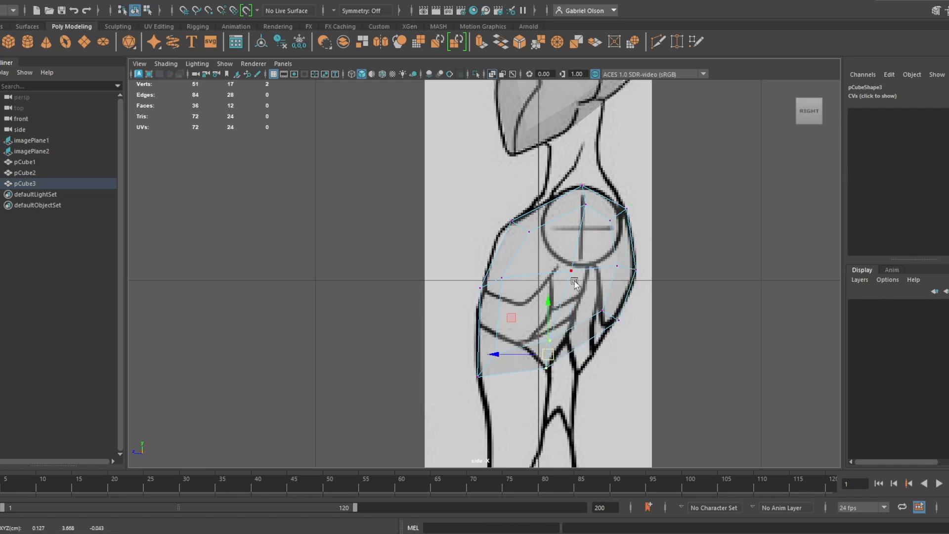
left_click_drag(577, 284, 568, 268)
left_click_drag(639, 343, 585, 283)
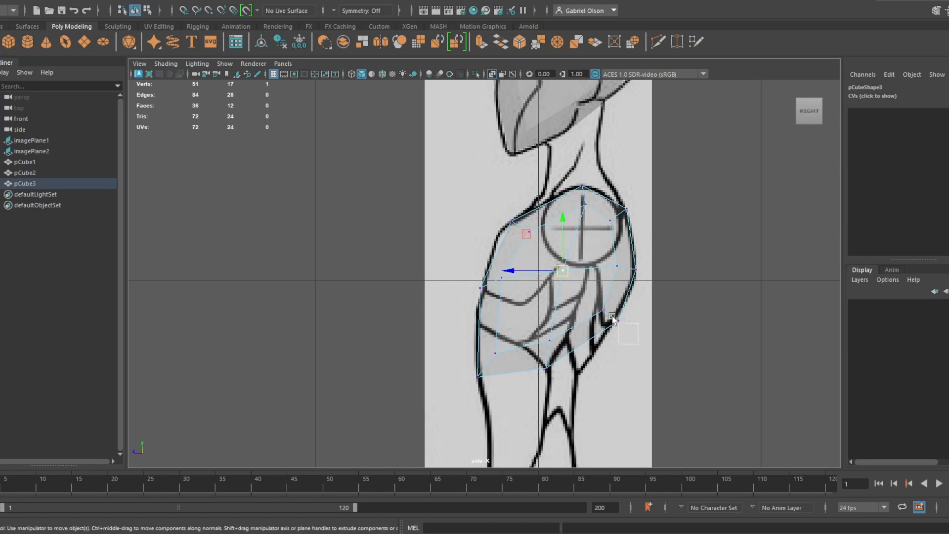
left_click_drag(609, 313, 582, 354)
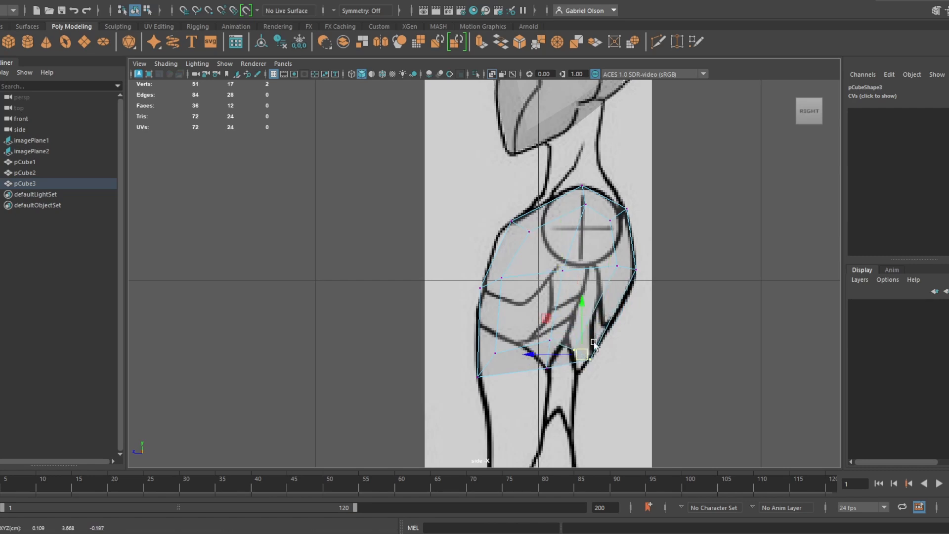
Fit the copy's middle back outer vertex to about Y 4.00 and its lower back outer vertex to about Y 3.73 in the side view
left_click_drag(649, 300, 624, 279)
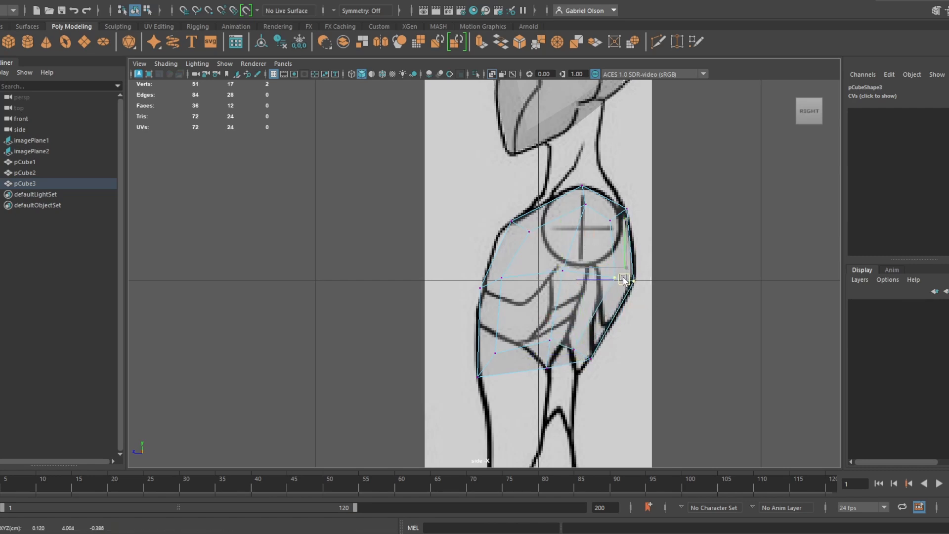
left_click(573, 350)
left_click_drag(573, 349, 583, 344)
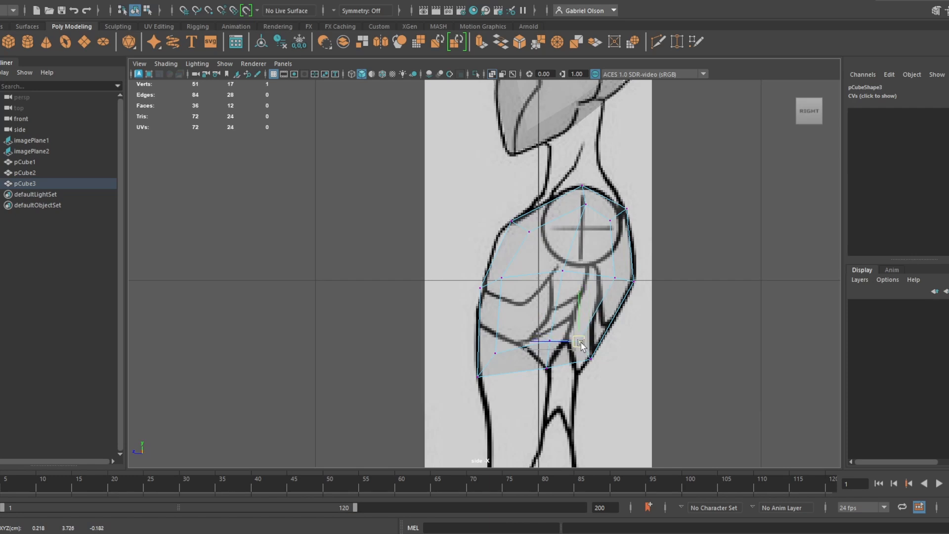
In the front view, move all the half torso's outer vertices outward to about X 0.39, matching the chest width
key("space")
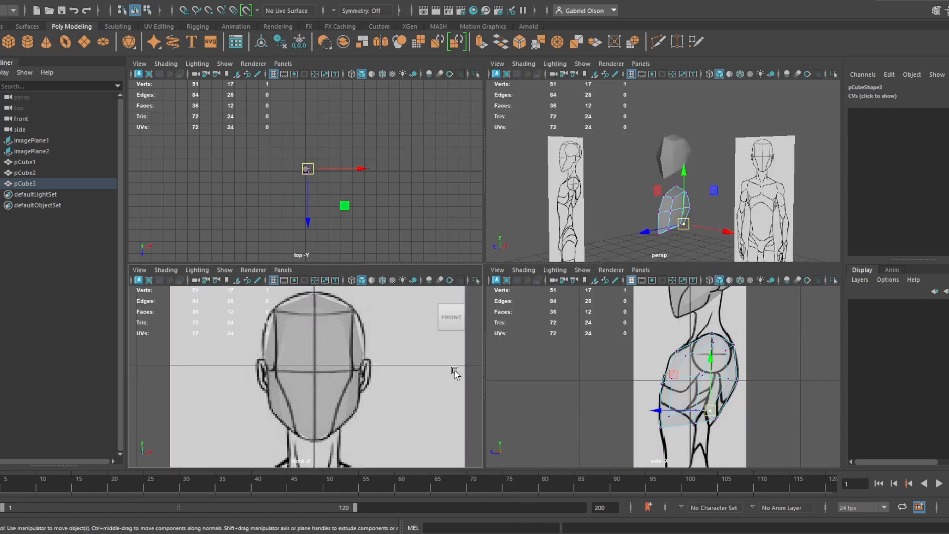
key("space")
middle_click_drag(514, 334, 471, 89, "alt")
middle_click_drag(529, 279, 542, 229, "alt")
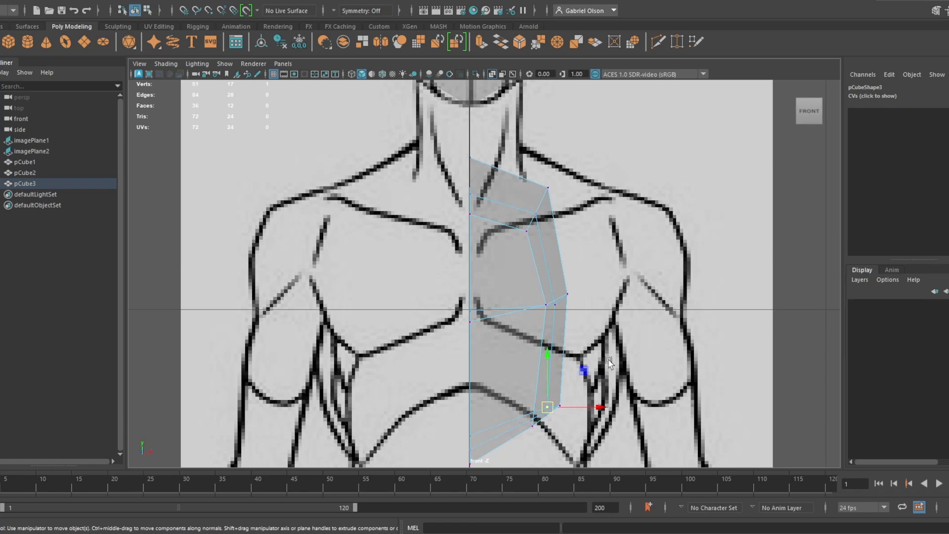
right_click_drag(691, 375, 625, 385, "alt")
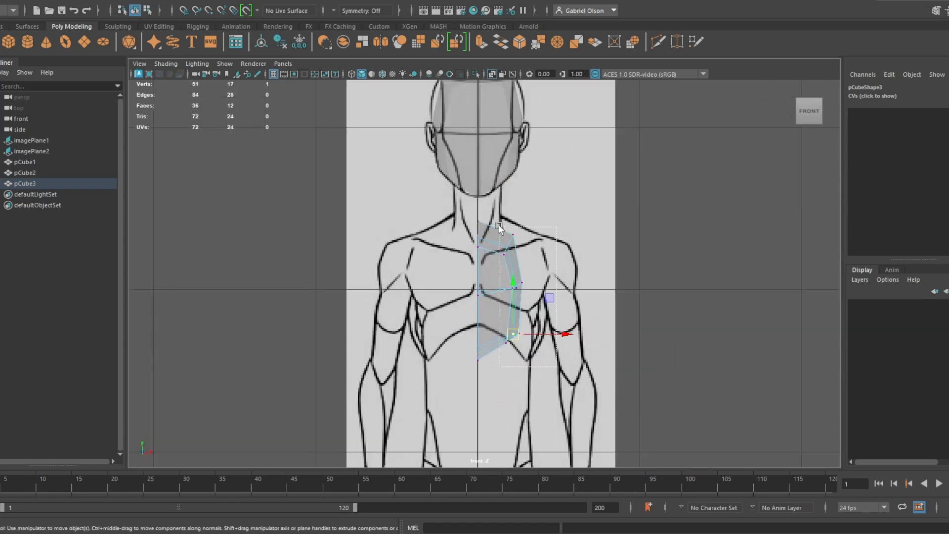
left_click_drag(498, 224, 500, 228)
left_click_drag(569, 289, 598, 293)
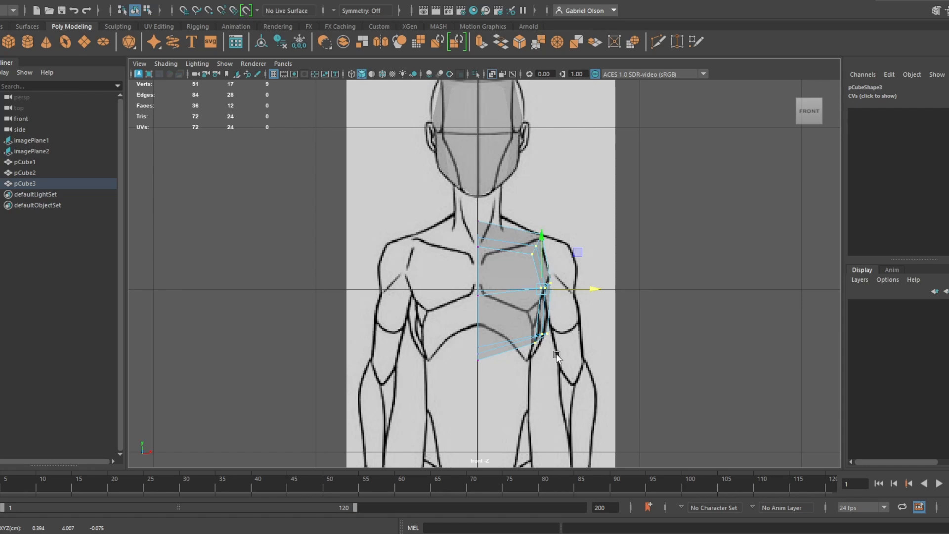
Fit the lower outer, side middle and top centre vertices to the rib cage and neck base in the front view
left_click_drag(565, 371, 525, 316)
left_click_drag(541, 336, 536, 348)
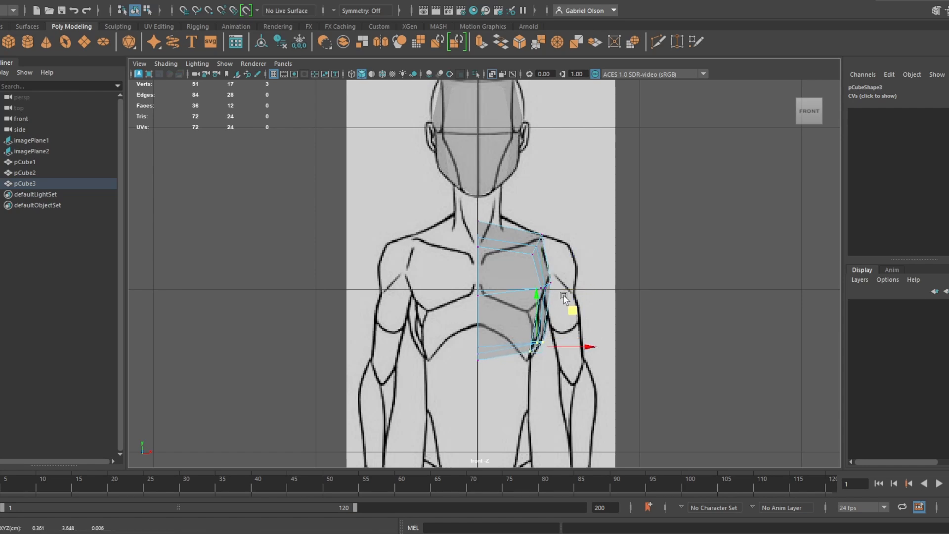
left_click(543, 286)
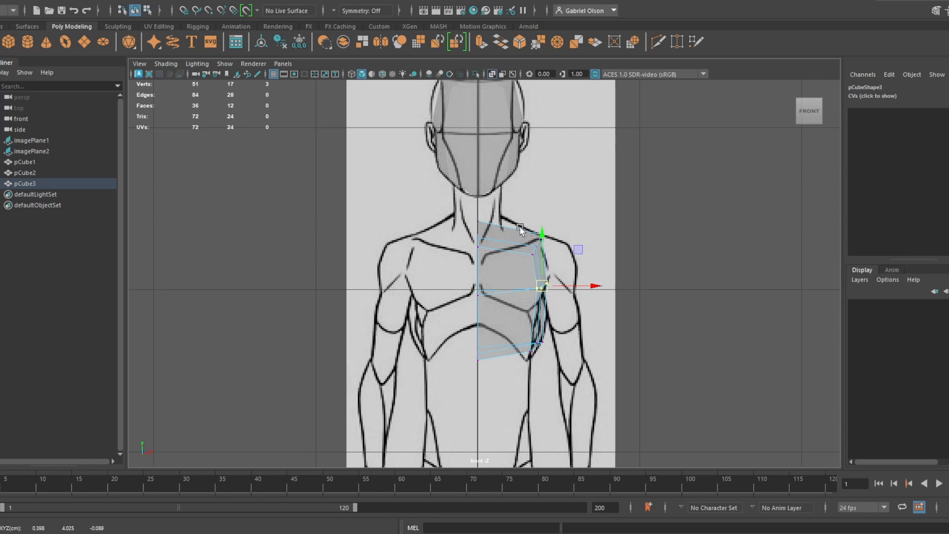
left_click(536, 245)
left_click_drag(496, 272, 465, 216)
In the perspective view, move the half torso's back outer vertices inward along X to narrow the back
key("space")
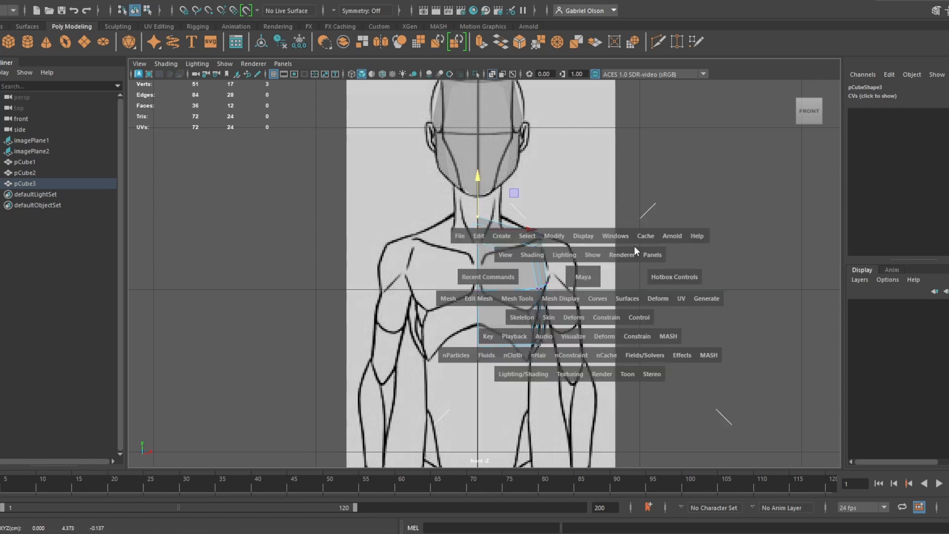
key("space")
left_click_drag(666, 267, 520, 328, "alt")
scroll(519, 327, "up", 1)
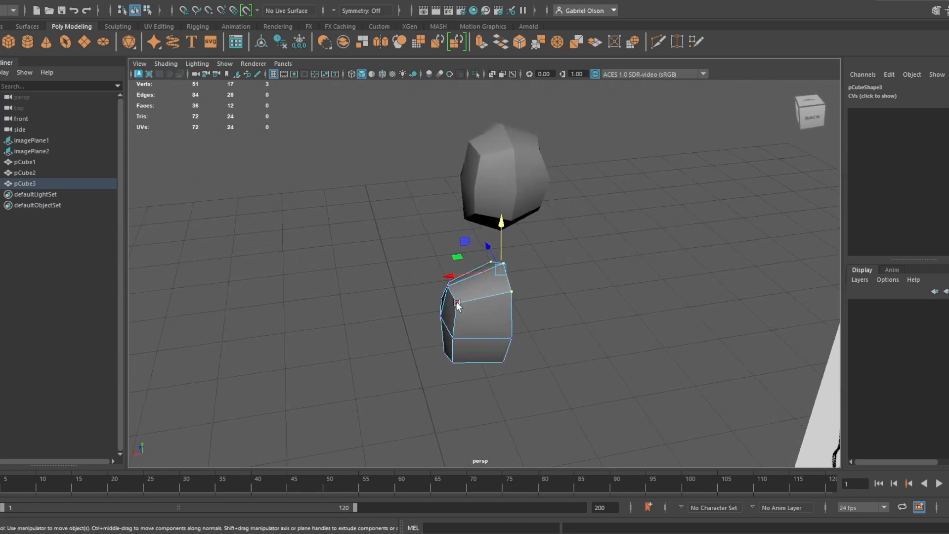
left_click(456, 303)
left_click(452, 337, "shift")
left_click(454, 361, "shift")
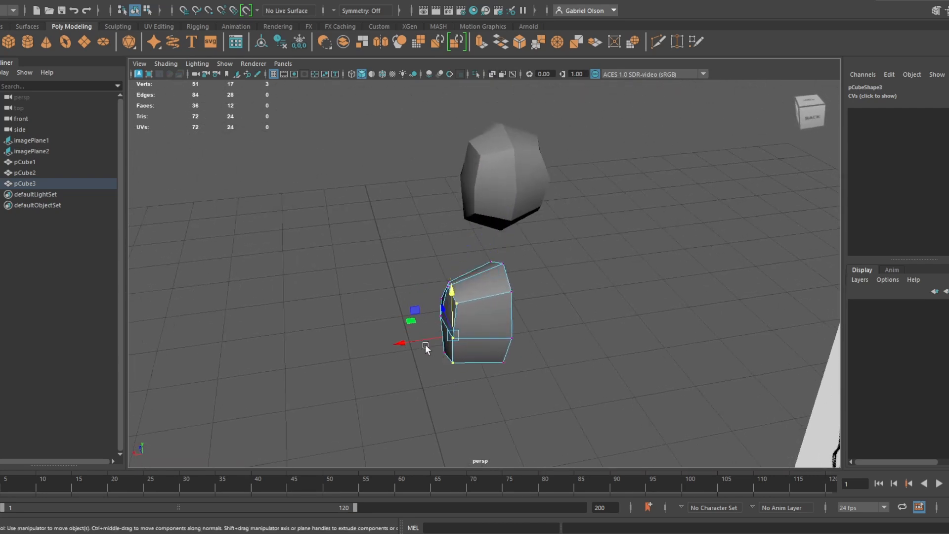
left_click_drag(416, 342, 505, 289)
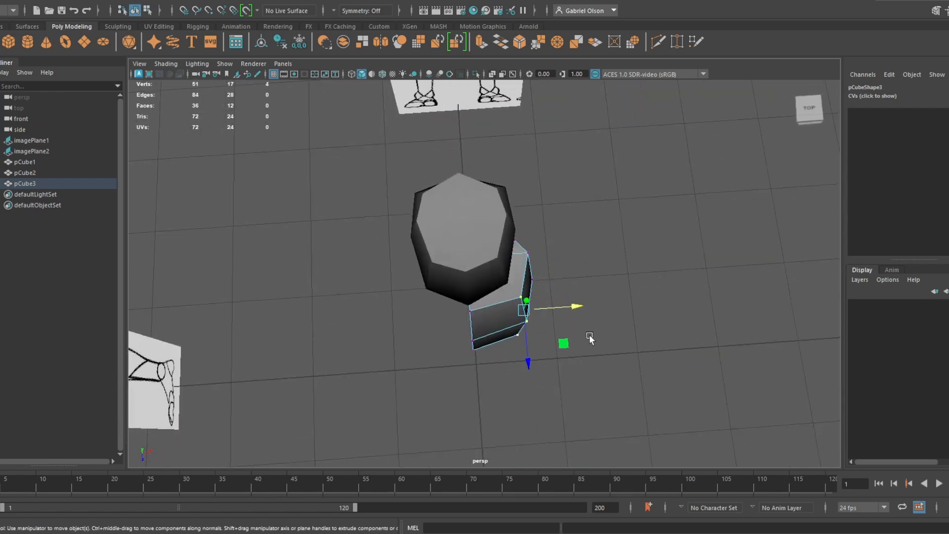
left_click_drag(575, 308, 485, 269)
Return the half torso to object mode and mirror it across the centre line with Duplicate Special
right_click_drag(484, 270, 566, 213)
left_click(590, 242)
scroll(587, 262, "down", 5)
mouse_move(585, 268)
left_mouse_down("alt")
mouse_move(570, 260)
mouse_move(585, 252)
left_mouse_up("alt")
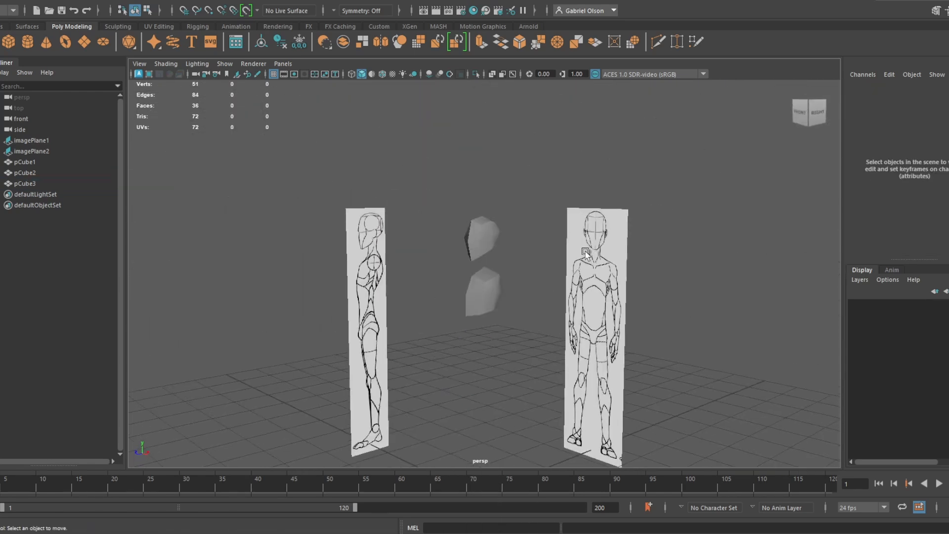
left_click_drag(399, 272, 487, 274, "alt")
left_click(491, 302)
left_click(6, 2)
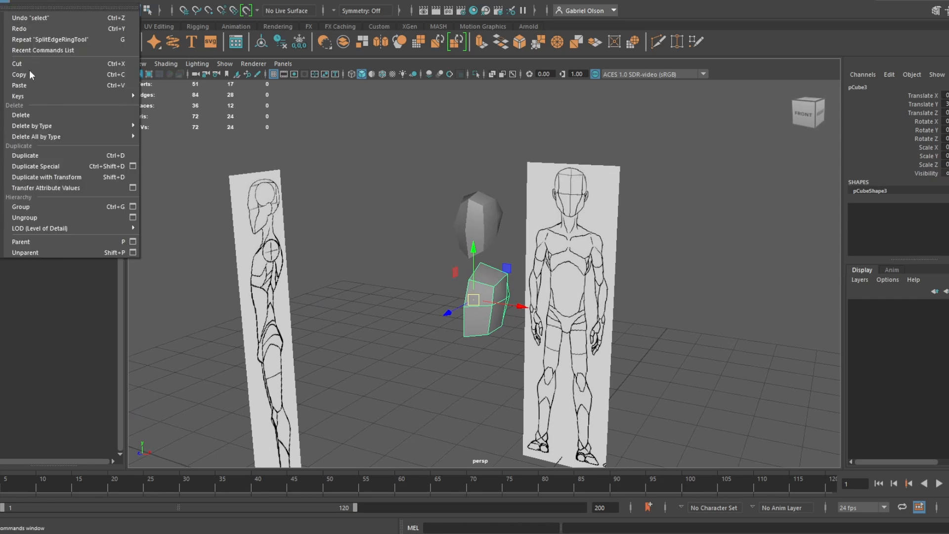
left_click(20, 166)
Select the bottom faces of the original half torso and extrude them down to about Y 2.79 to form the abdomen
left_click_drag(472, 258, 518, 275, "alt")
right_click_drag(519, 275, 506, 355, "alt")
left_click_drag(618, 290, 521, 274, "alt")
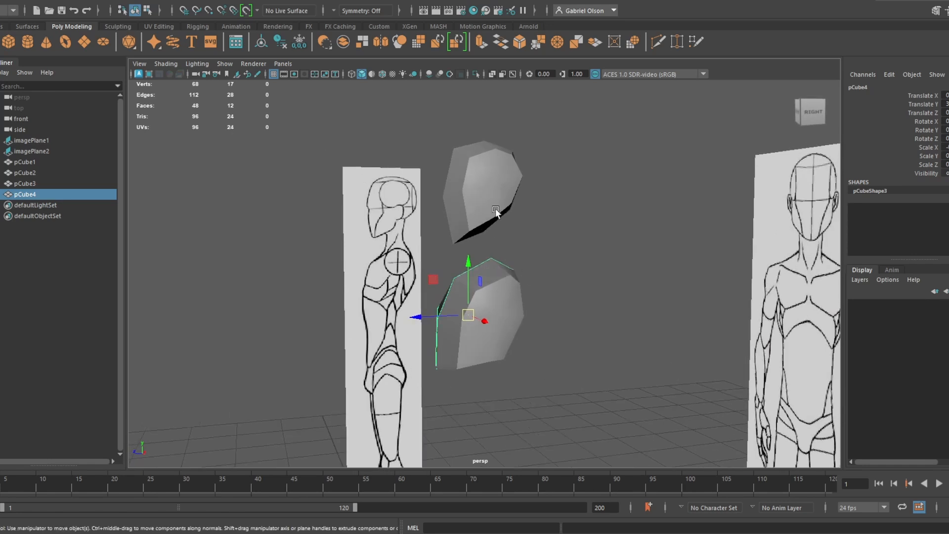
mouse_move(507, 237)
left_mouse_down("alt")
mouse_move(534, 254)
mouse_move(567, 239)
mouse_move(545, 258)
mouse_move(571, 265)
mouse_move(492, 230)
left_mouse_up("alt")
right_click_drag(491, 229, 502, 259)
left_click(489, 306)
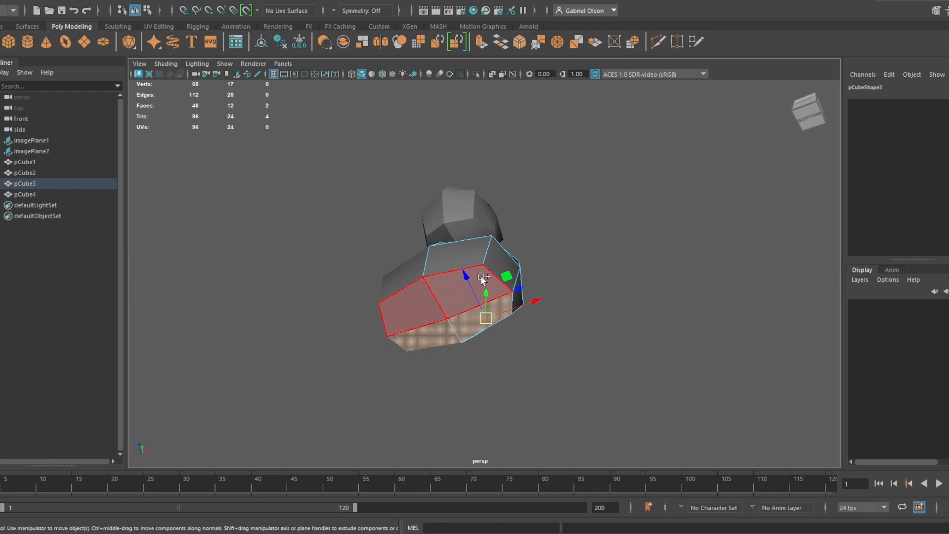
left_click(483, 280, "shift")
left_click_drag(483, 279, 509, 314, "alt")
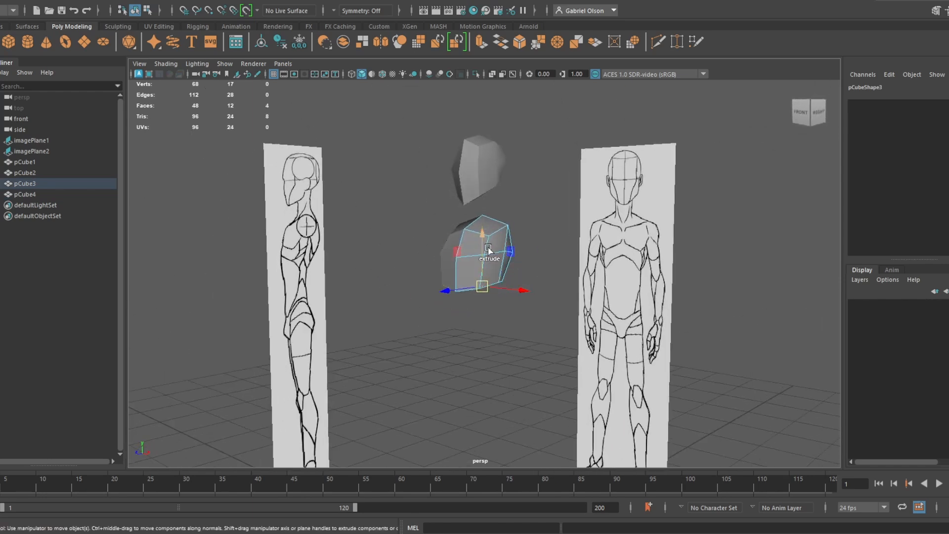
left_click_drag(488, 250, 488, 304, "shift")
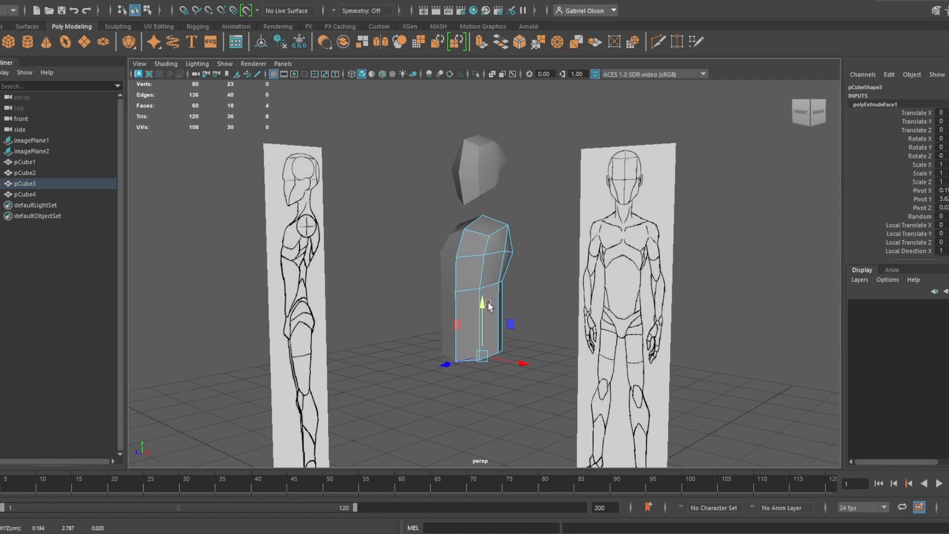
In the side view, raise the extruded bottom faces to about Y 2.89 and fit their depth to the lower torso outline
key("space")
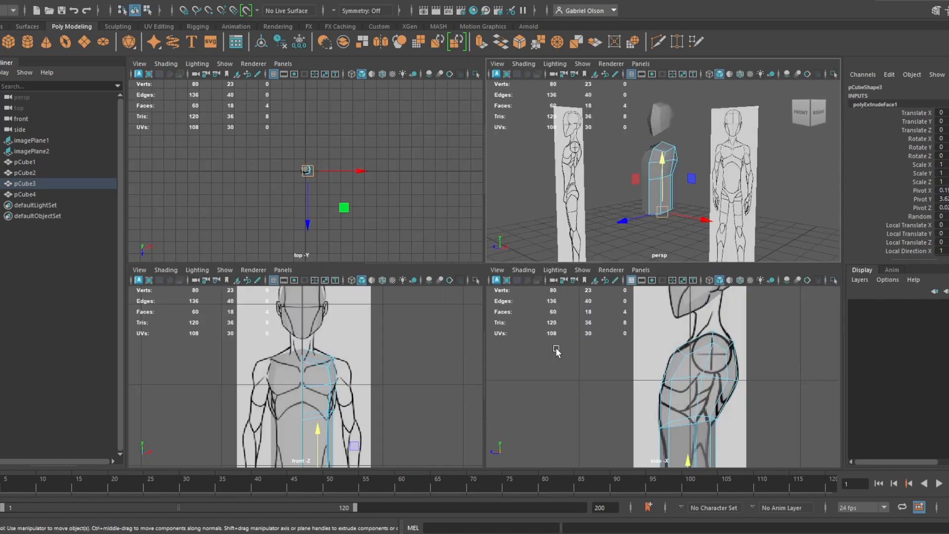
key("space")
key("f")
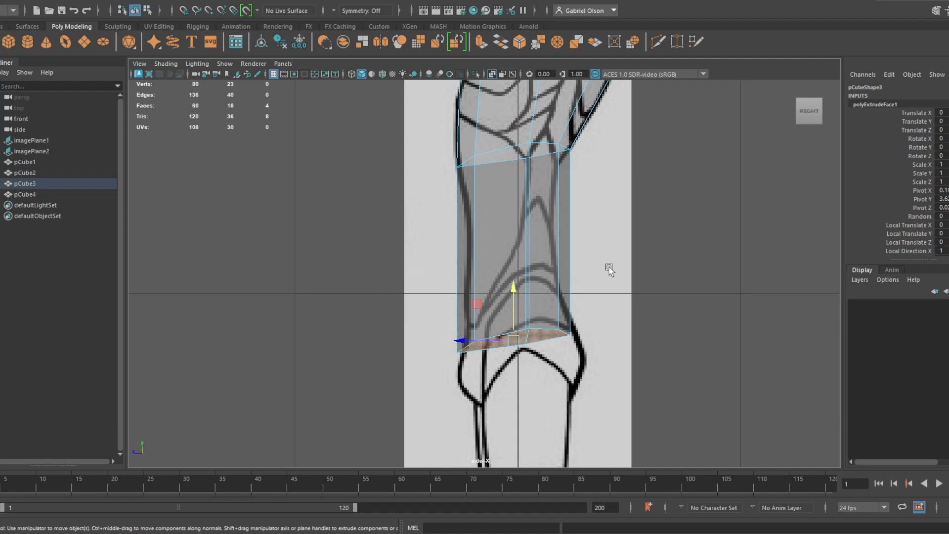
left_click(523, 280)
left_click_drag(524, 280, 531, 271)
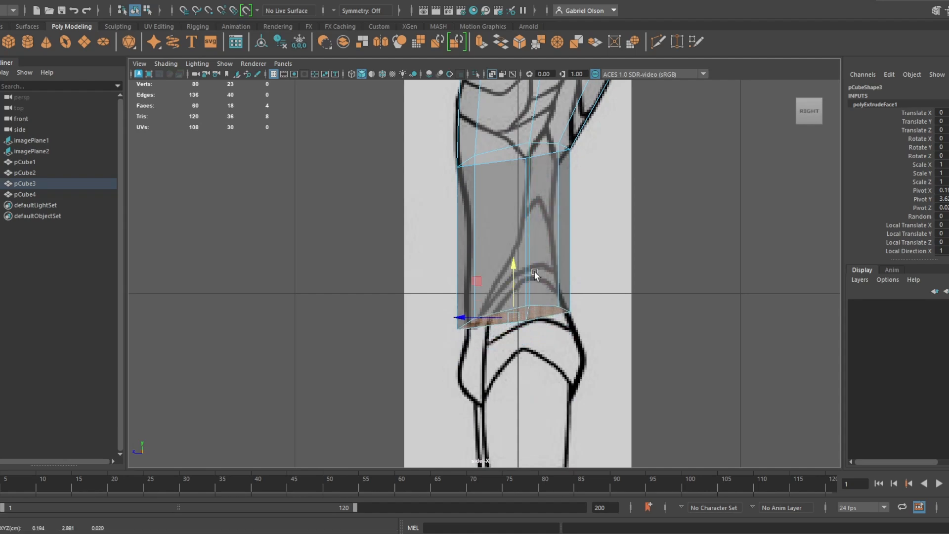
mouse_move(490, 319)
left_mouse_down()
mouse_move(461, 320)
mouse_move(473, 316)
left_mouse_up()
key("r")
key("w")
Return the half torso to object mode and isolate it in the perspective view with its inner side visible
key("space")
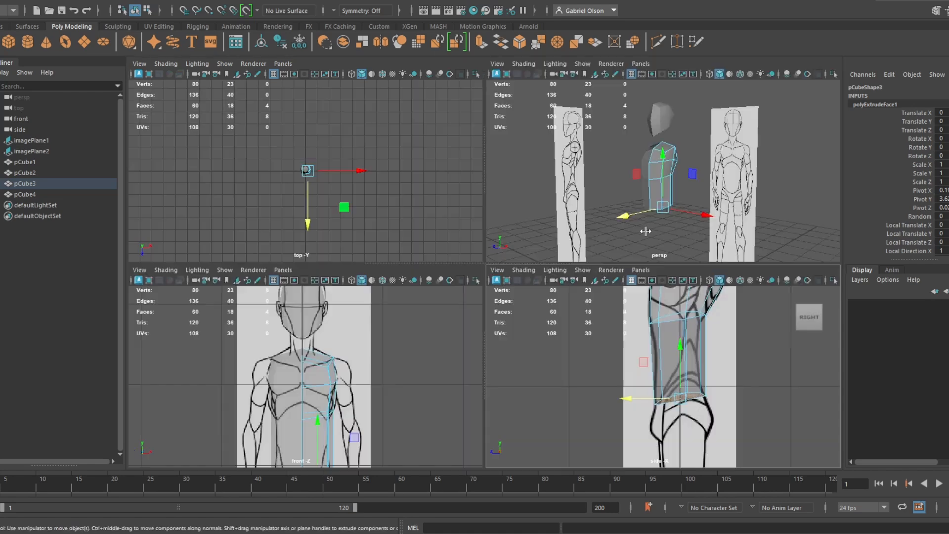
key("space")
left_click_drag(644, 219, 584, 276, "alt")
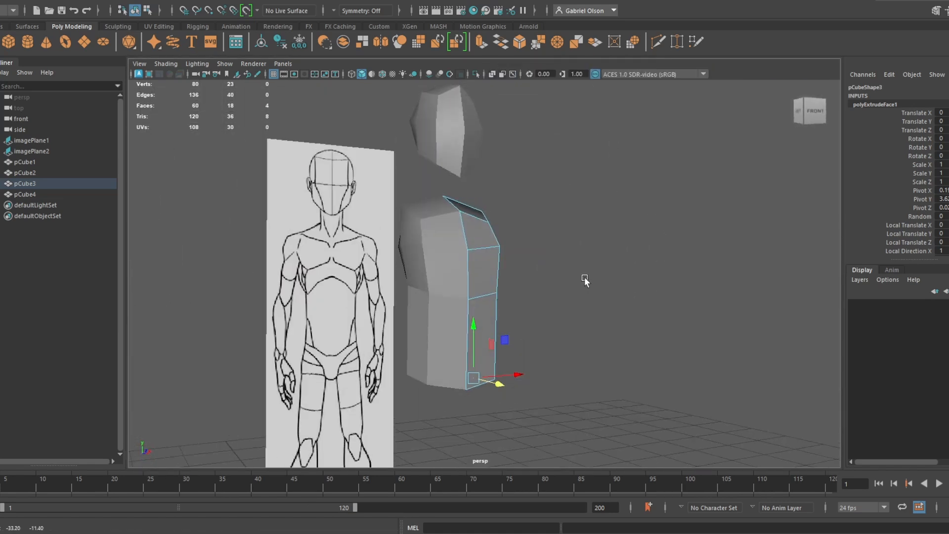
right_click_drag(484, 258, 557, 206)
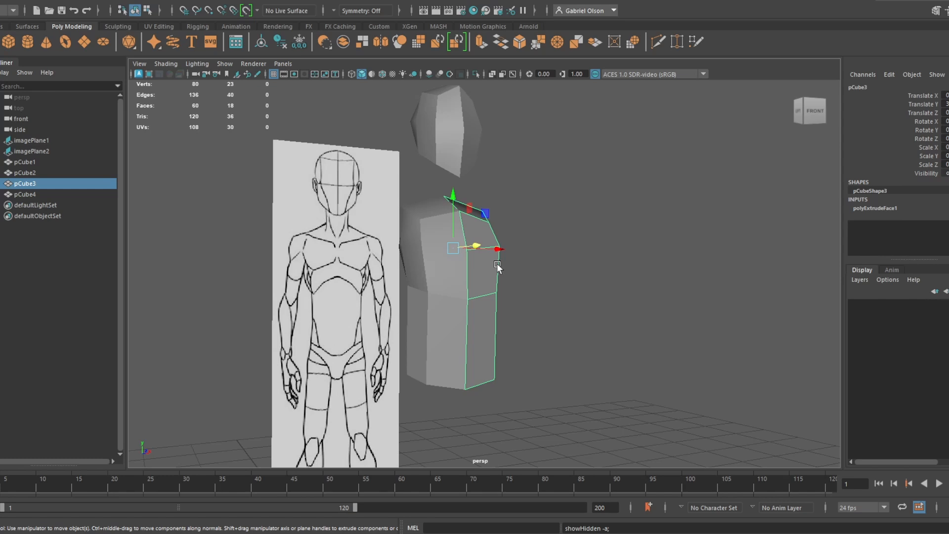
key("ctrl+1")
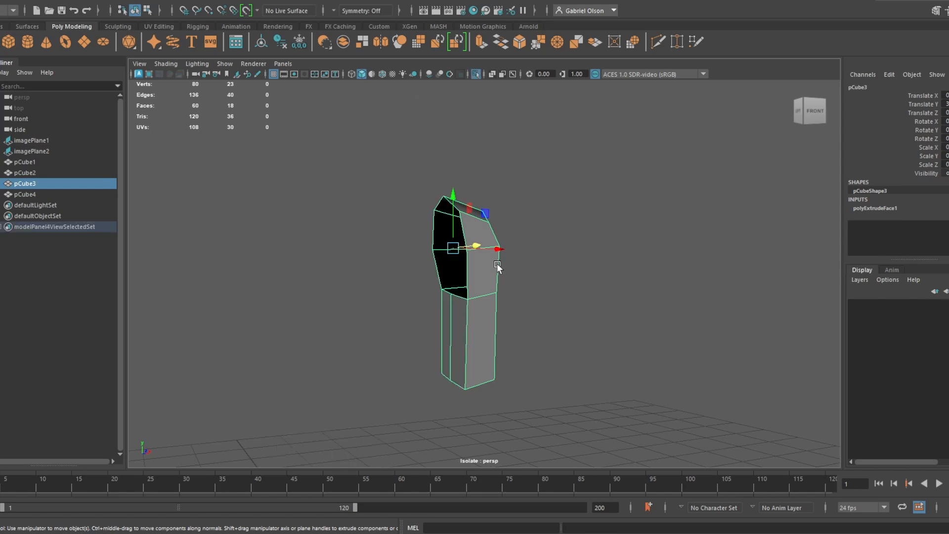
left_click_drag(497, 265, 529, 277, "alt")
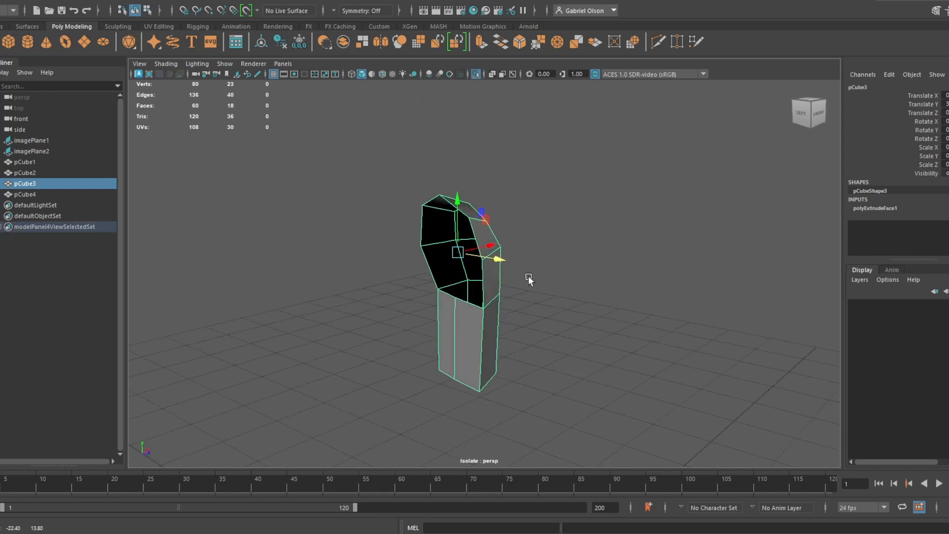
Delete the two inner centre faces of the extruded abdomen, return to object mode and end the isolation
right_click_drag(449, 307, 458, 270)
left_click(464, 323)
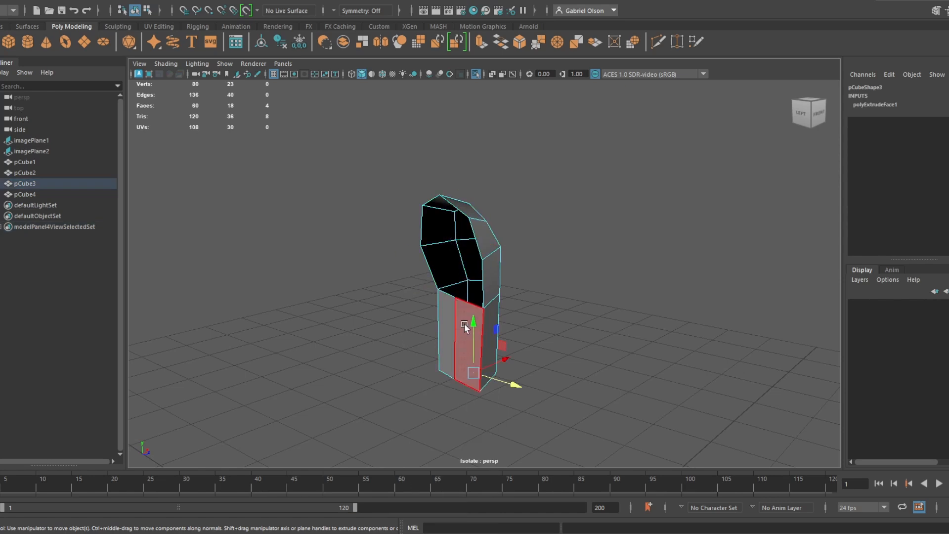
left_click(442, 308, "shift")
left_click(464, 308, "shift")
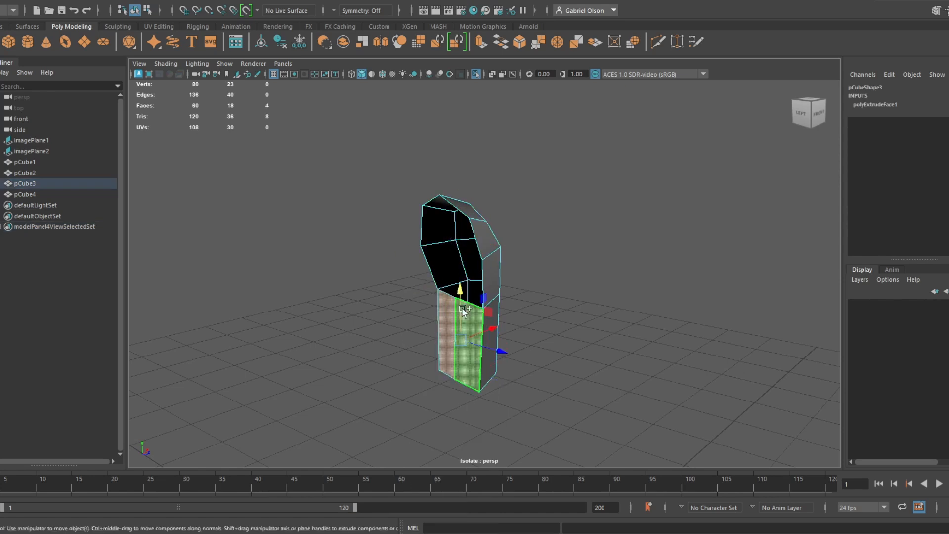
left_click_drag(490, 321, 496, 271, "alt")
key("Delete")
right_click_drag(495, 271, 549, 213)
left_click(601, 277)
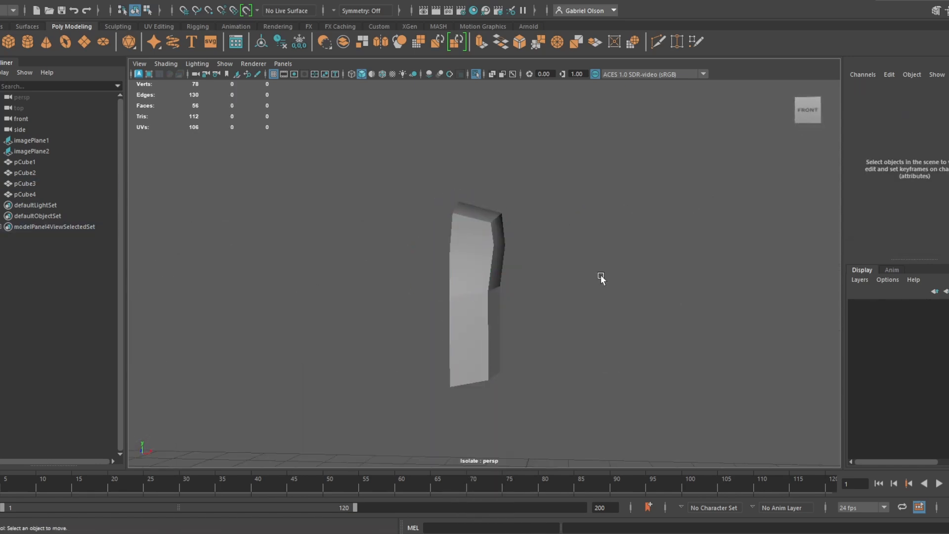
key("ctrl+1")
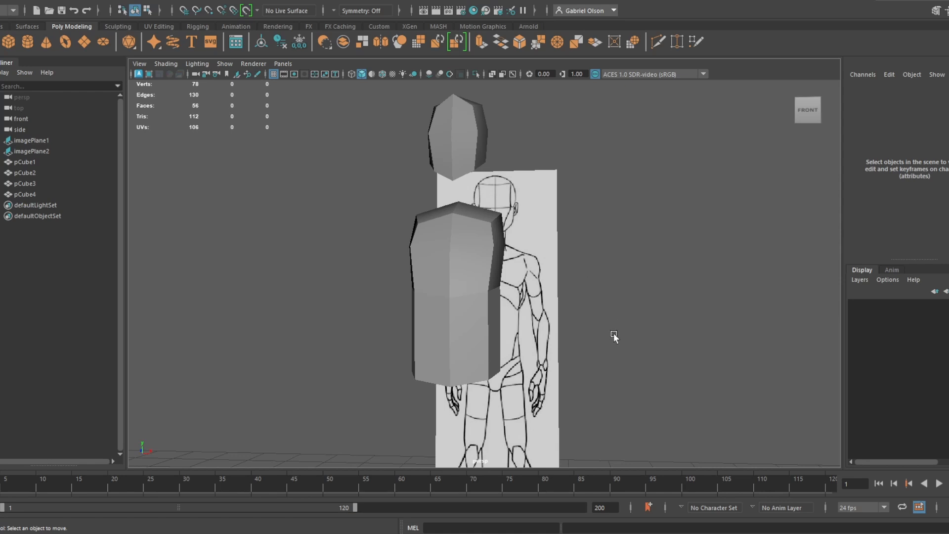
In the front view, pull the torso's bottom centre vertices down to the crotch at about Y 2.46
left_click_drag(614, 336, 567, 383, "alt")
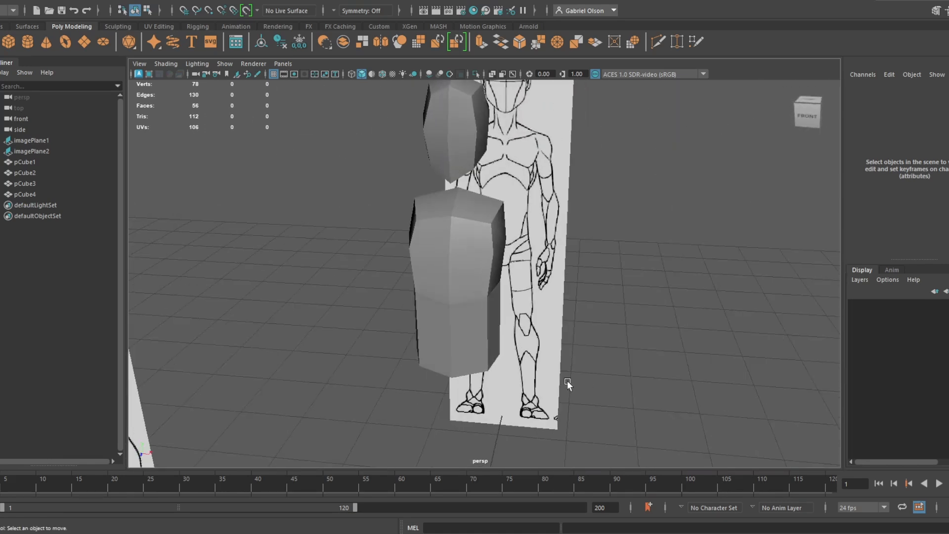
key("space")
key("space")
scroll(448, 302, "up", 5)
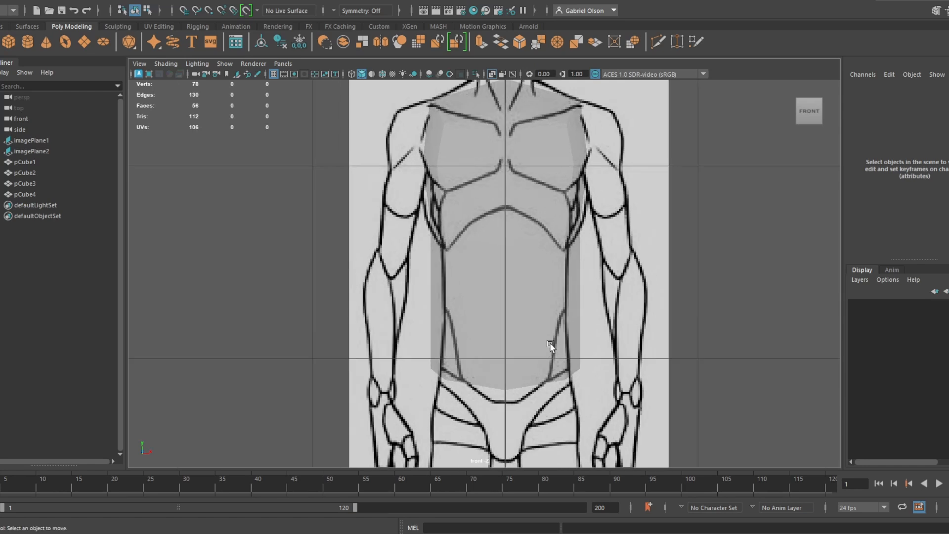
right_click_drag(519, 317, 465, 229)
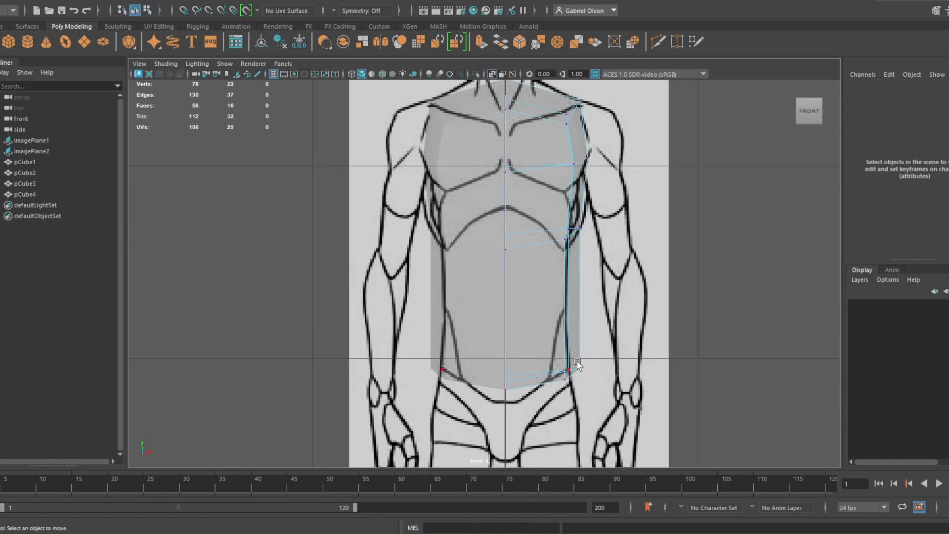
middle_click_drag(578, 366, 574, 320, "alt")
left_click_drag(488, 311, 488, 312)
left_click_drag(502, 276, 509, 359)
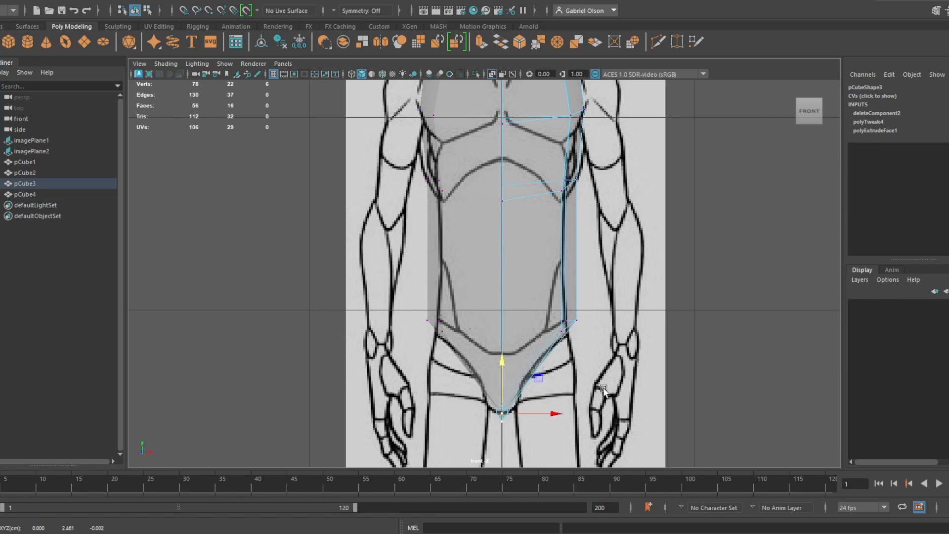
In the front view, pull the torso's hip and lower-rib side vertices inward to match the body outline
left_click(565, 319)
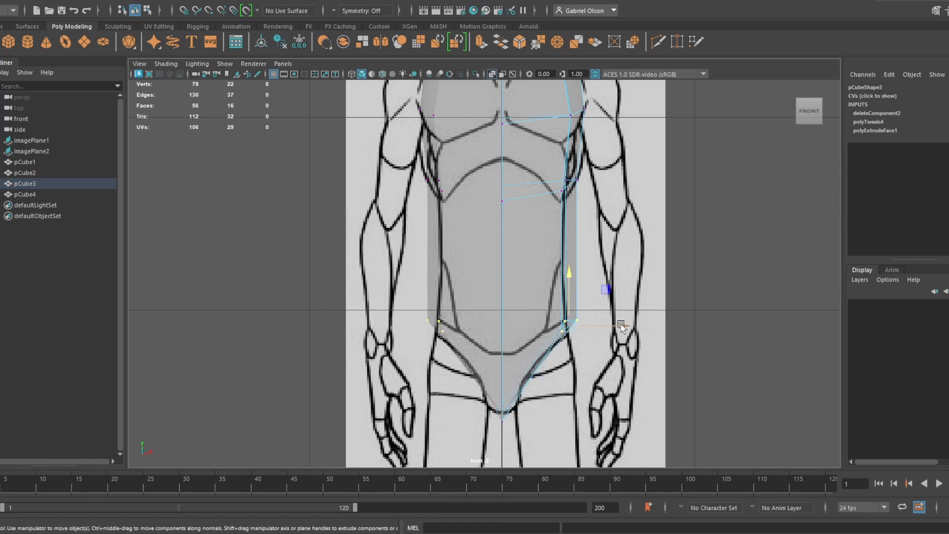
left_click_drag(620, 325, 609, 329)
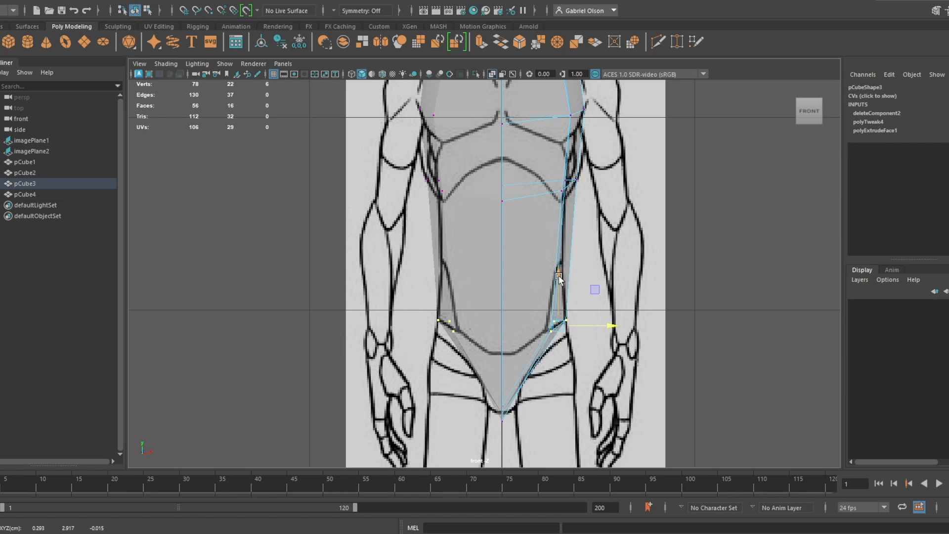
left_click(559, 280)
middle_click_drag(534, 324, 554, 337, "alt")
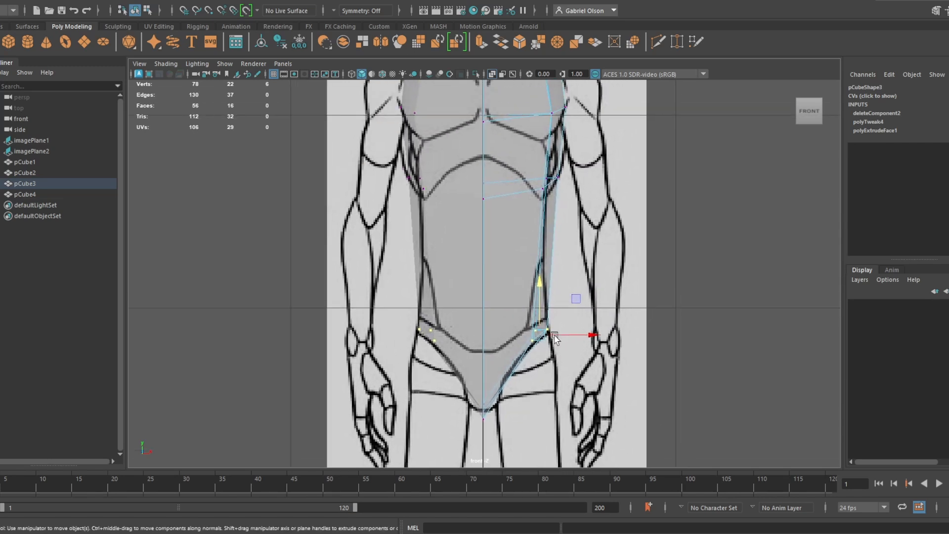
middle_click_drag(528, 295, 515, 361, "alt")
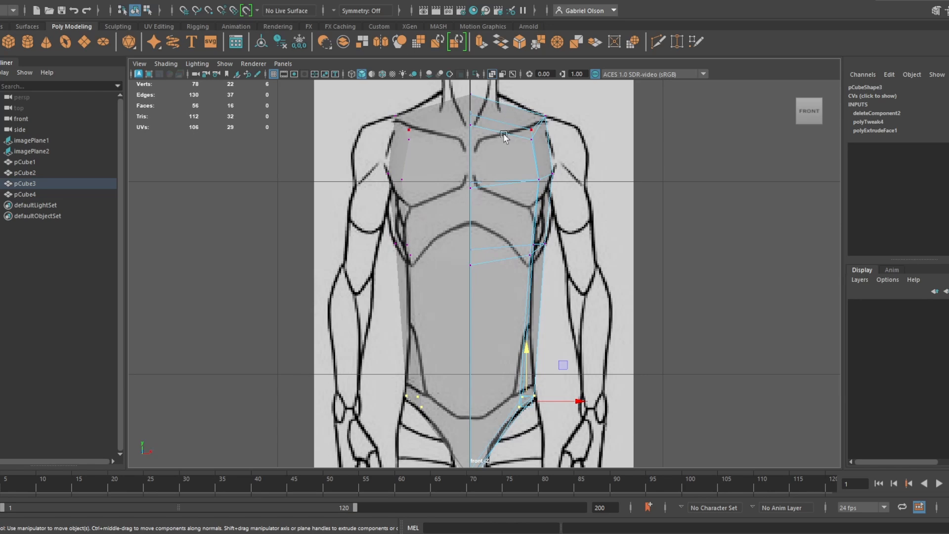
middle_click_drag(492, 396, 518, 225, "alt")
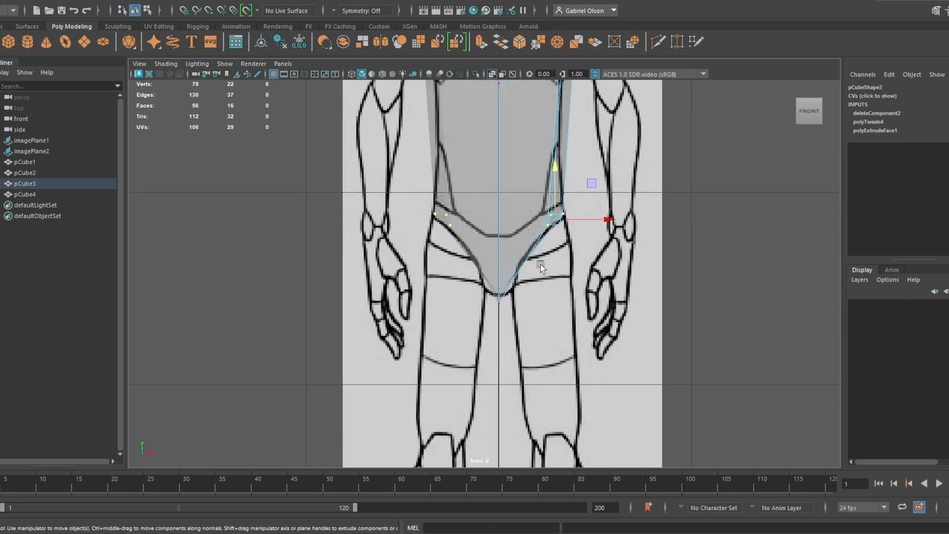
middle_click_drag(538, 227, 527, 349, "alt")
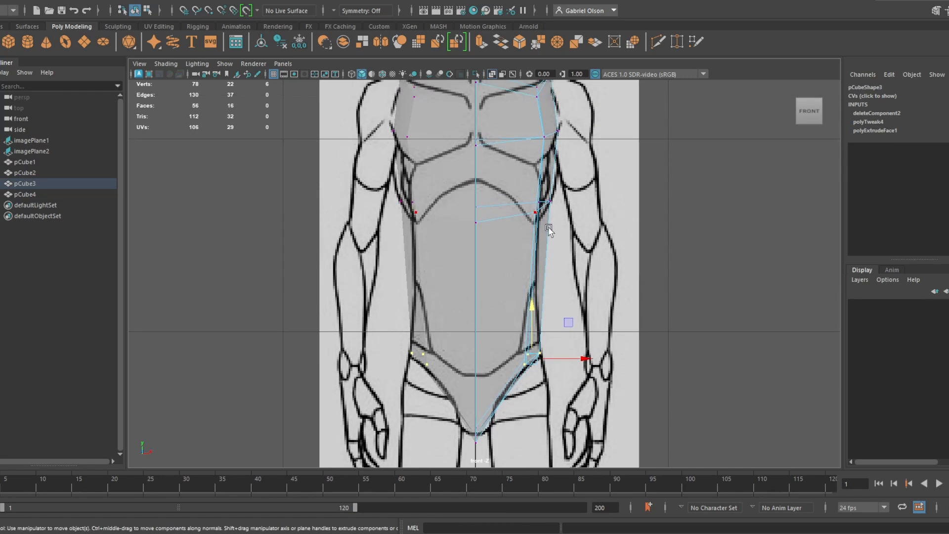
left_click_drag(561, 232, 540, 221)
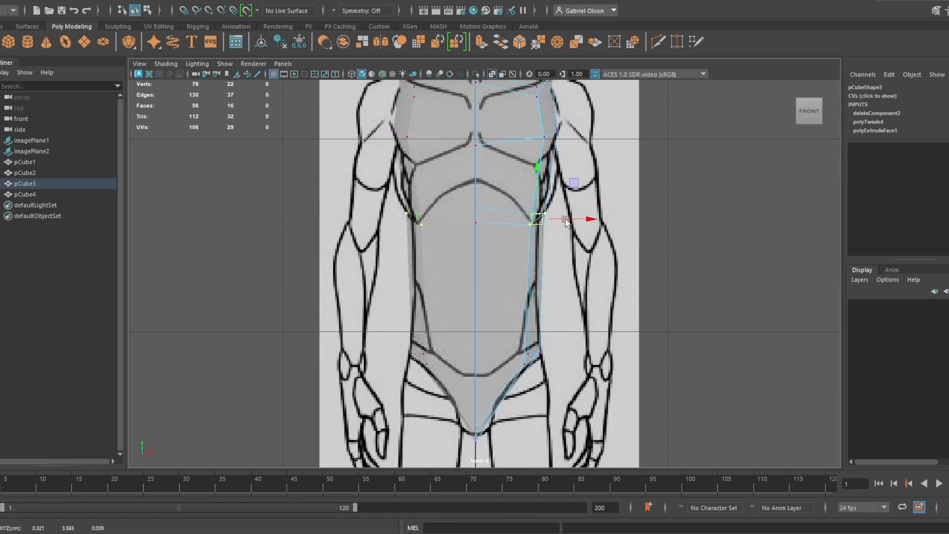
Insert an edge loop around the abdomen between the lower ribs and the hips
right_click_drag(521, 273, 517, 201)
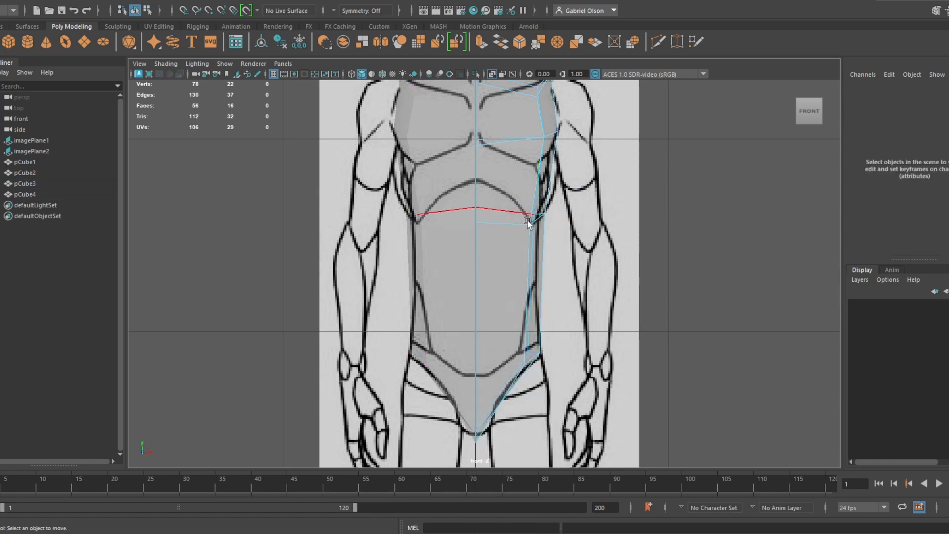
left_click(530, 269)
right_click_drag(530, 266, 540, 308, "shift")
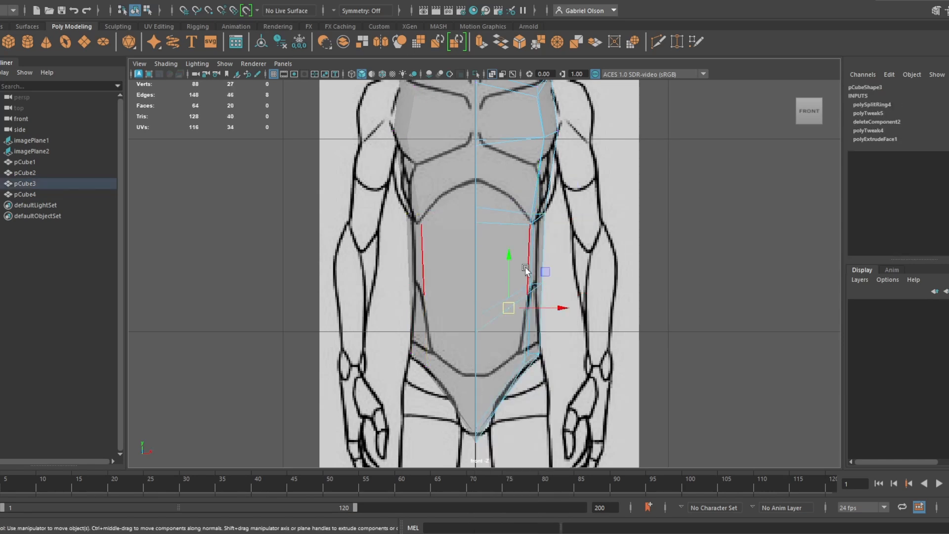
Raise the new loop's centre vertices and pull its side vertices in to the waist outline, checking the hip vertices' width
right_click_drag(519, 242, 475, 235)
left_click_drag(454, 267, 483, 238)
left_click_drag(557, 306, 509, 255)
left_click_drag(584, 289, 575, 291)
left_click_drag(559, 384, 510, 338)
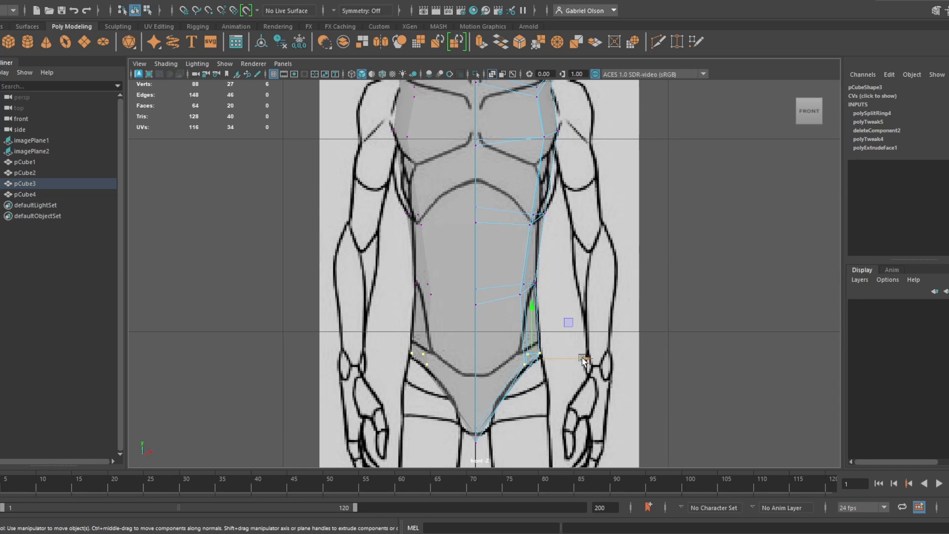
left_click_drag(582, 360, 582, 354)
In the perspective view, shift the middle side vertices of the hips and torso bottom forward to about Z -0.006
key("space")
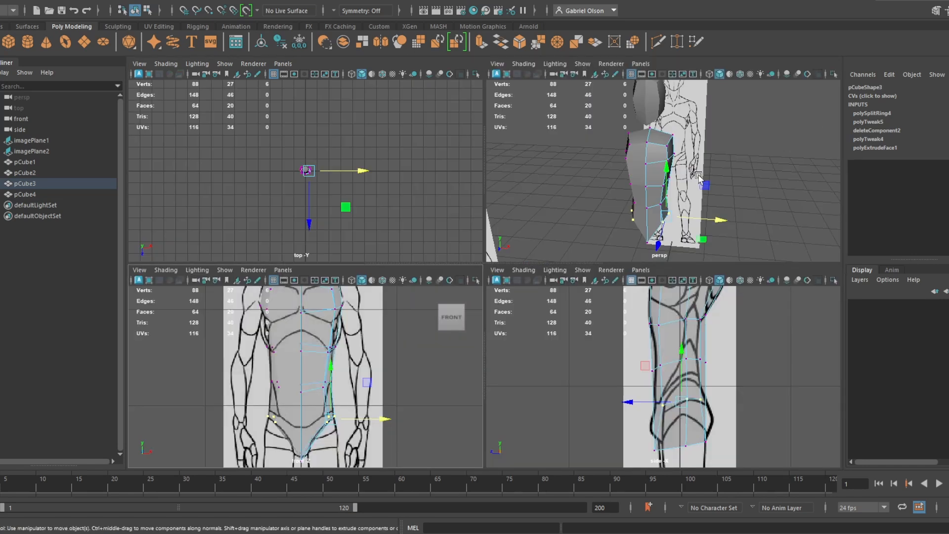
key("space")
left_click_drag(722, 193, 540, 227, "alt")
middle_click_drag(500, 250, 494, 168, "alt")
right_click_drag(494, 167, 500, 288, "alt")
left_click_drag(500, 289, 501, 350, "alt")
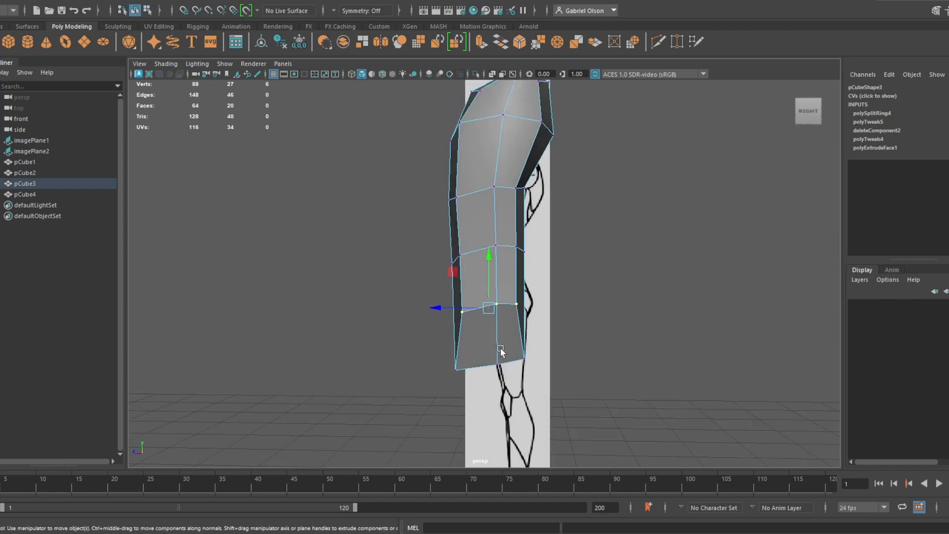
left_click_drag(507, 384, 480, 287, "alt")
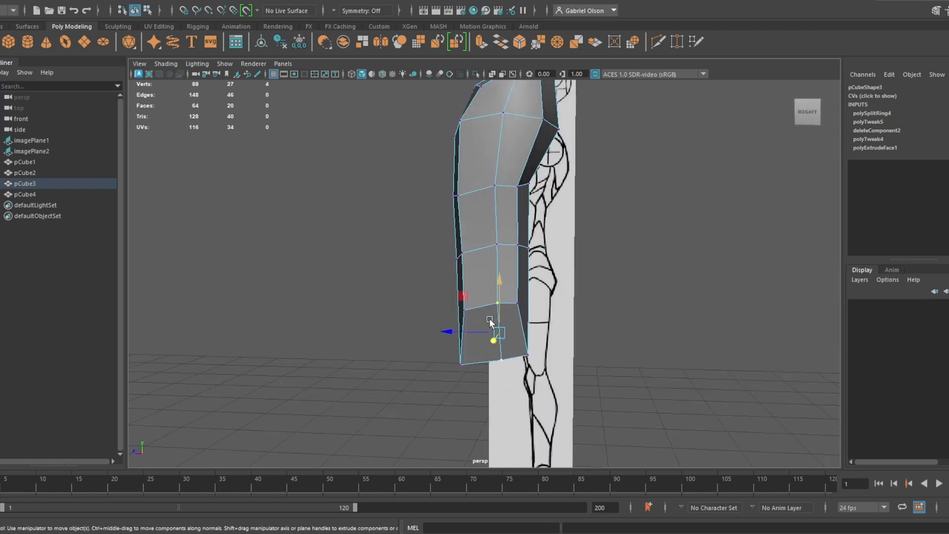
left_click_drag(470, 328, 462, 328)
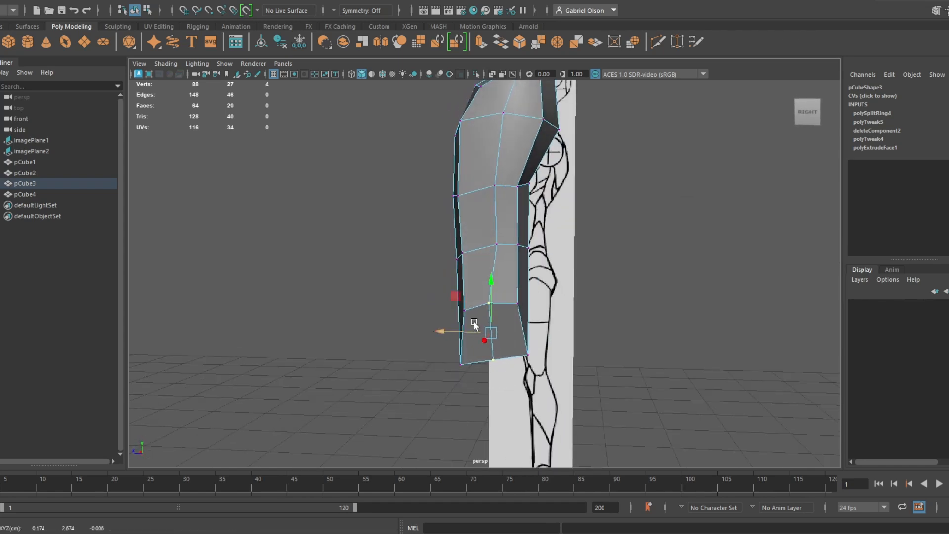
Shift the middle side vertices at the waist and lower ribs forward so the side edges line up
left_click_drag(494, 276, 531, 329)
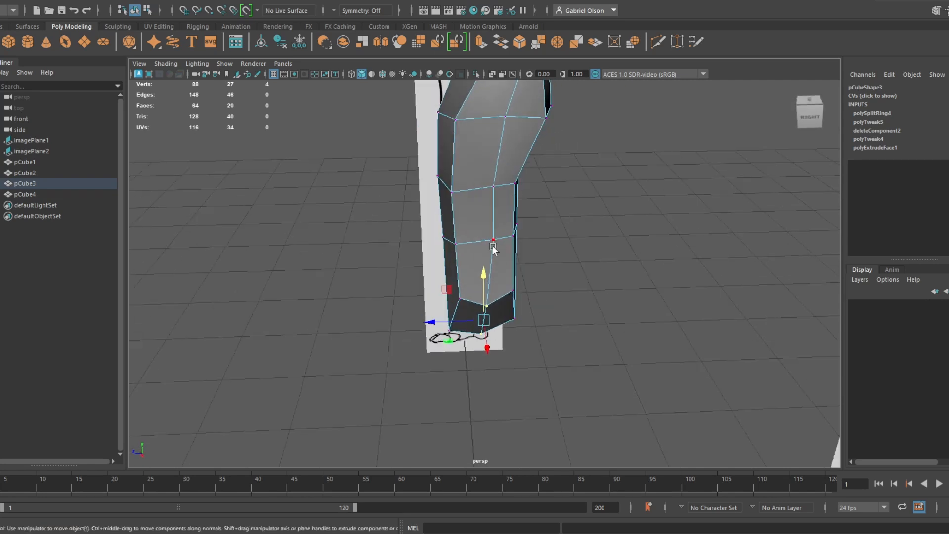
left_click(493, 239)
left_click_drag(474, 242, 467, 241)
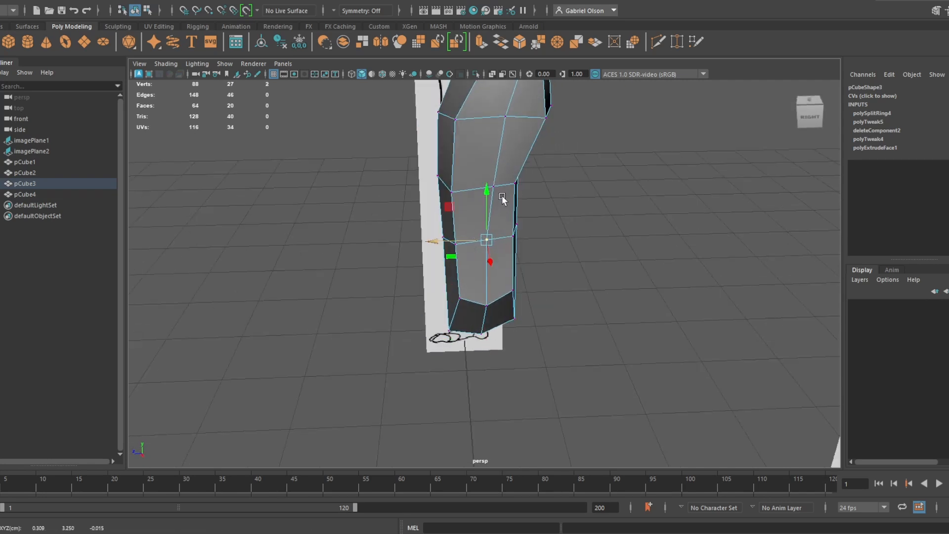
middle_click_drag(502, 195, 497, 233, "alt")
left_click_drag(491, 227, 490, 181)
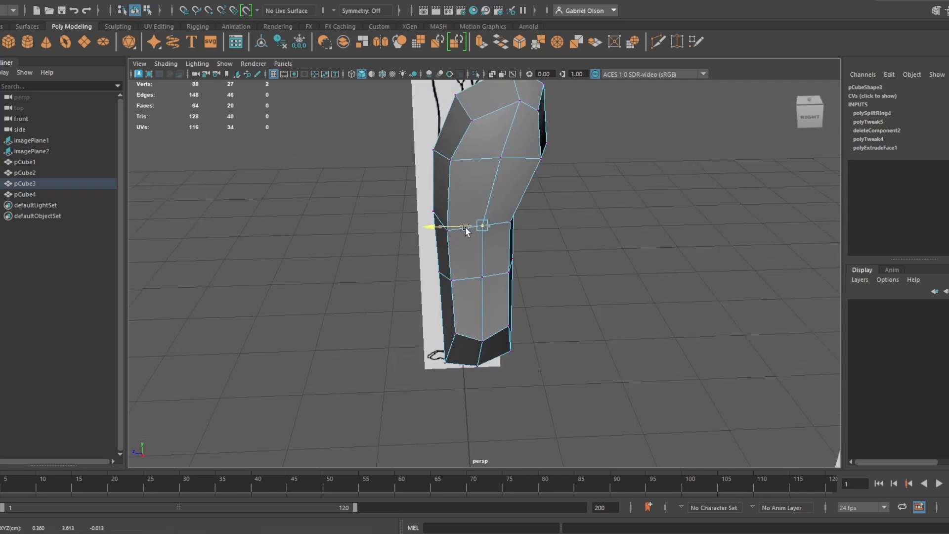
Select the hip side vertices and lower them in the front view to about Y 2.5, near crotch level
left_click_drag(464, 227, 447, 173, "alt")
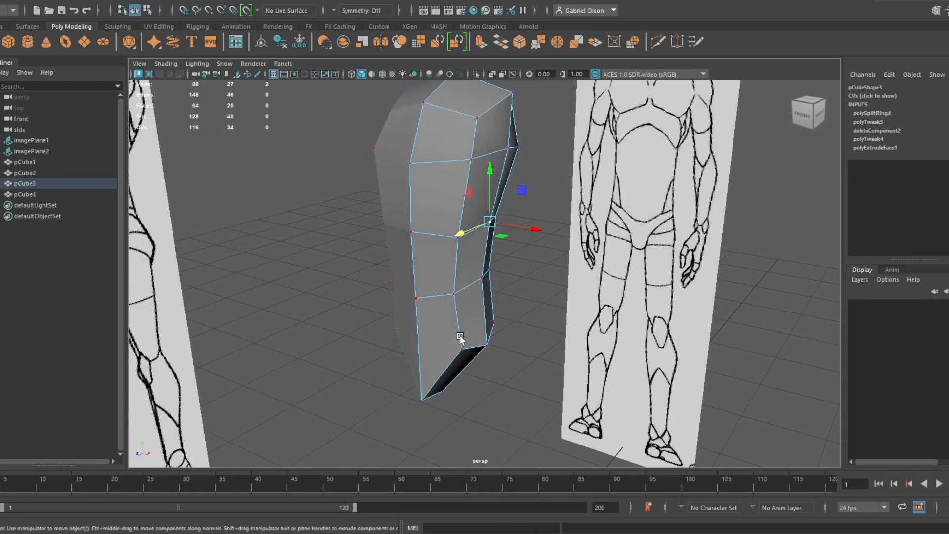
left_click_drag(459, 338, 566, 269, "alt")
left_click_drag(551, 325, 477, 254)
left_click_drag(476, 254, 509, 265, "alt")
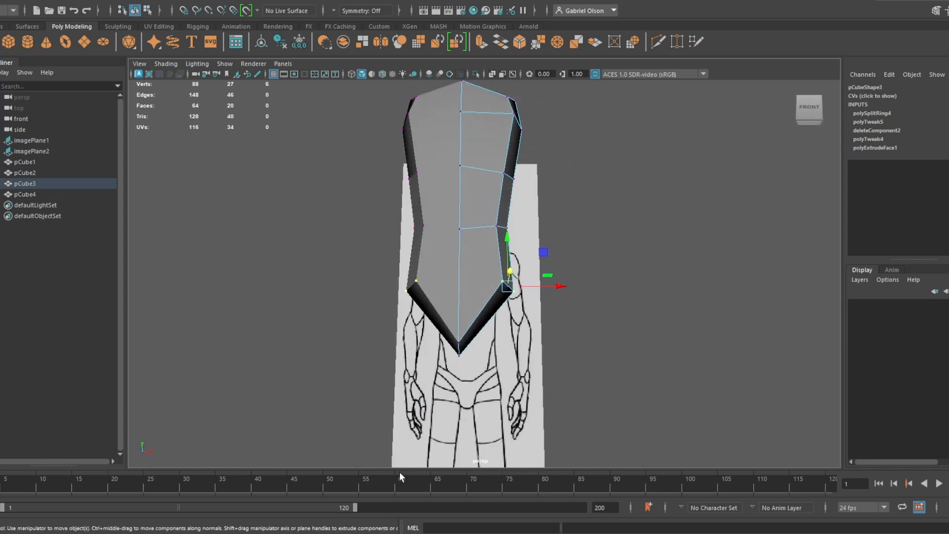
left_click_drag(530, 318, 484, 264)
key("space")
key("space")
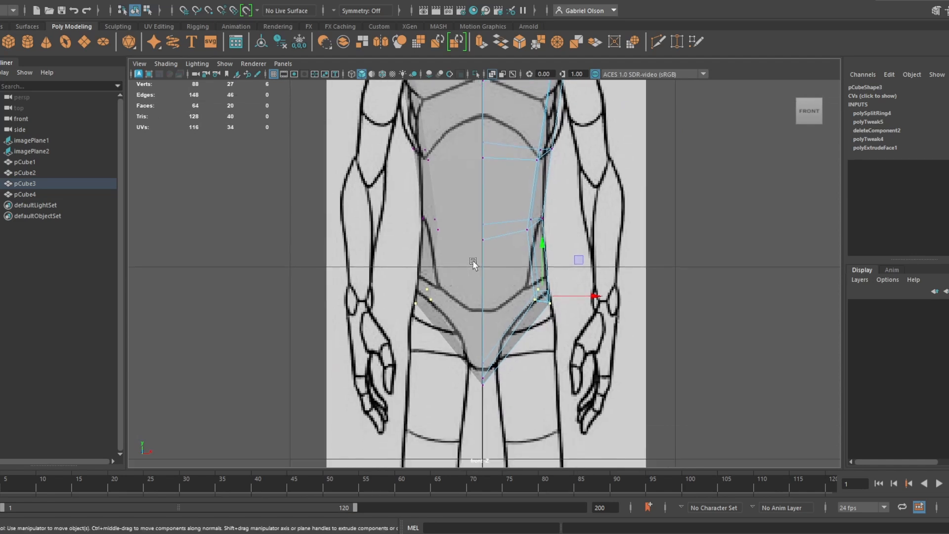
left_click_drag(542, 245, 539, 312)
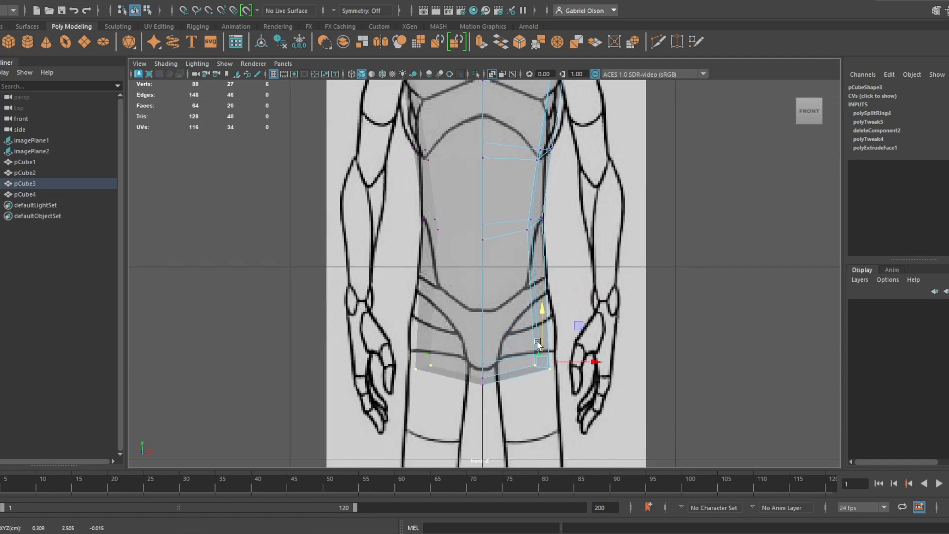
Narrow the lowered side vertices to the crotch width and raise the whole bottom ring to the crotch line
left_click_drag(593, 366, 548, 363)
left_click_drag(490, 410, 485, 339)
left_click_drag(524, 404, 425, 338)
left_click_drag(489, 328, 492, 318)
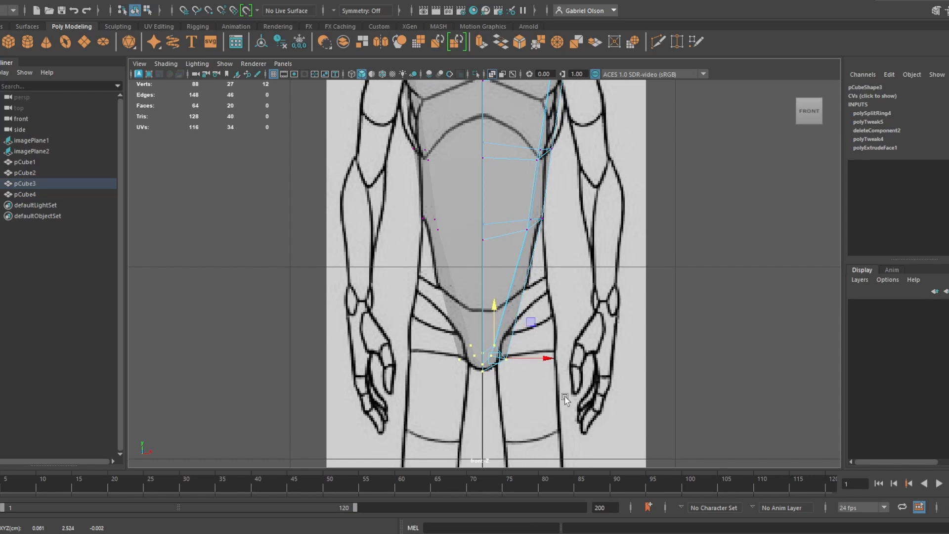
left_click_drag(561, 395, 537, 359)
Insert an edge loop between the waist and the crotch at hip height, undoing the sideways move made on it
right_click_drag(508, 297, 510, 280)
right_click_drag(510, 282, 522, 300, "shift")
left_click_drag(541, 295, 575, 295)
key("ctrl+z")
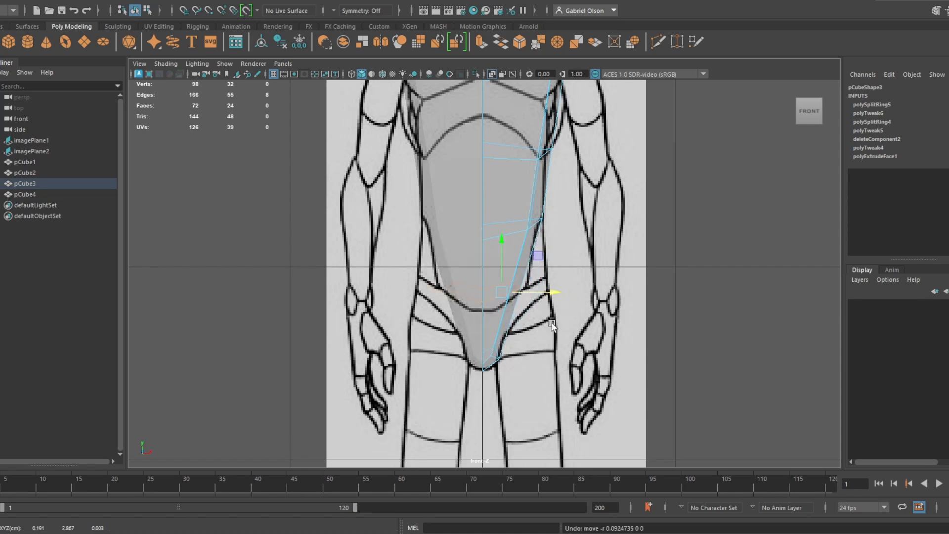
Pull the new loop's side vertices out to the hip outline in the front view
right_click_drag(515, 230, 470, 230)
left_click_drag(569, 327, 499, 261)
left_click_drag(567, 289, 540, 313)
In the side view, move the pelvis's back and front vertices onto the buttocks and groin outlines
key("space")
key("space")
key("space")
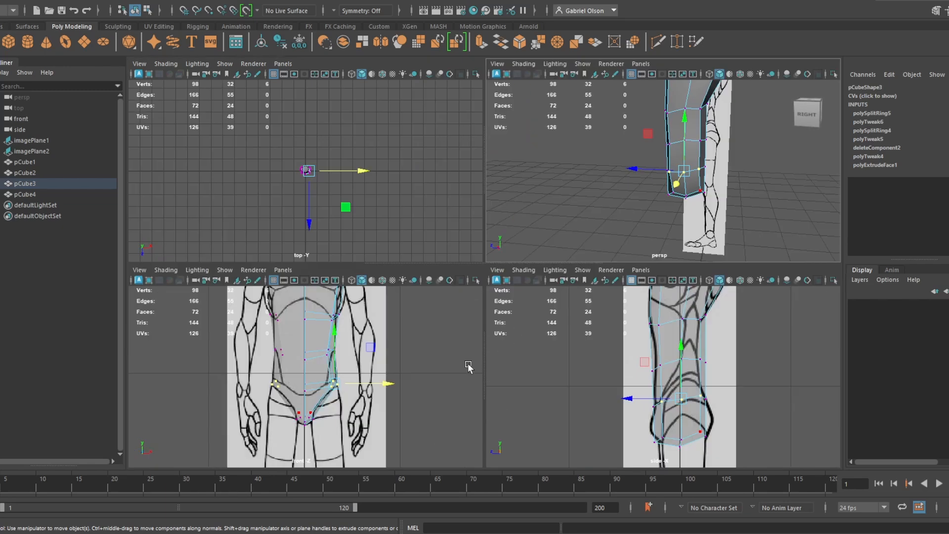
key("space")
scroll(598, 247, "up", 5)
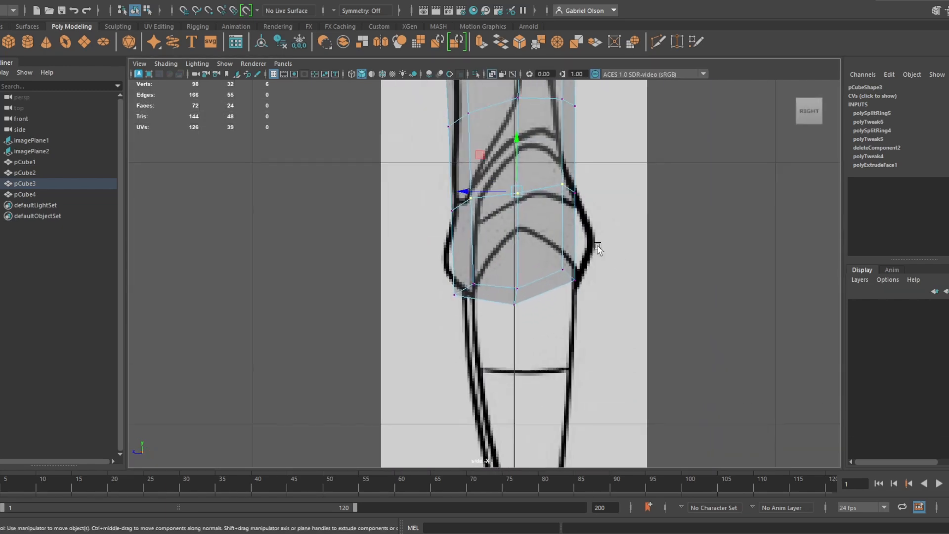
middle_click_drag(597, 247, 597, 282, "alt")
left_click_drag(561, 277, 585, 316)
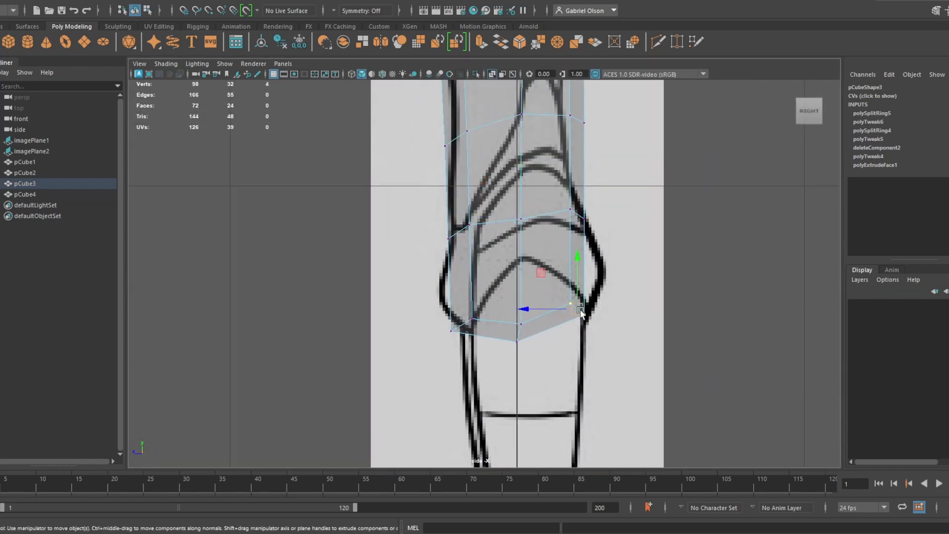
left_click_drag(559, 194, 595, 250)
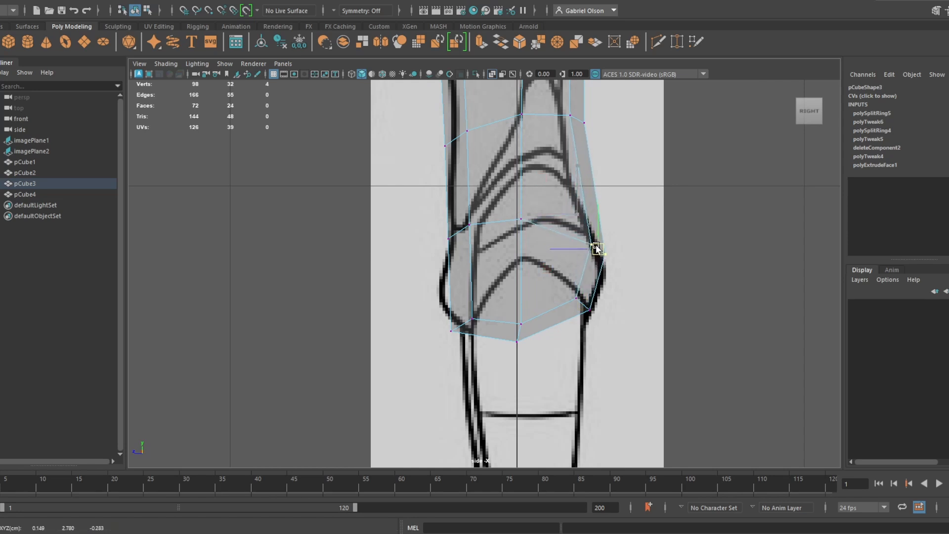
left_click_drag(392, 285, 471, 303)
left_click_drag(433, 212, 463, 233)
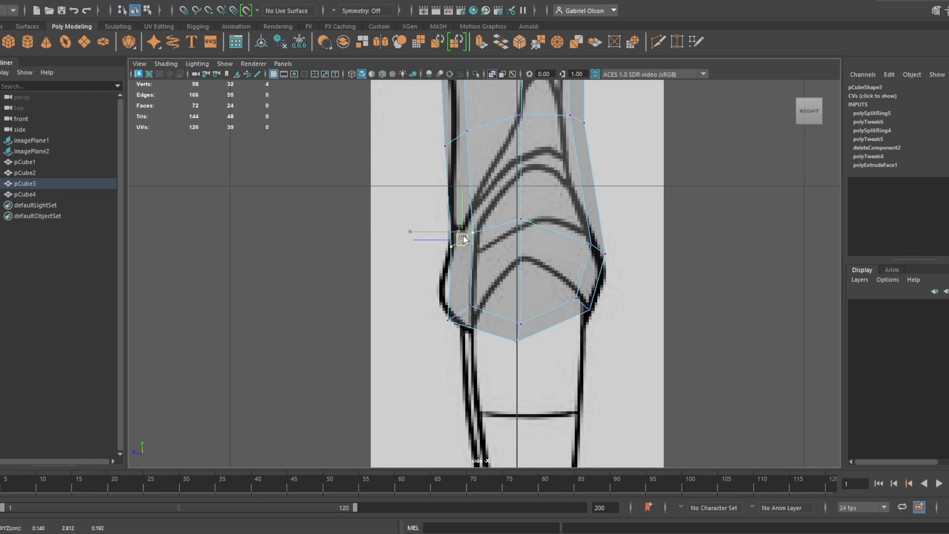
Fit the waist loop's front and back vertices to the side reference outline
middle_click_drag(518, 218, 513, 376, "alt")
left_click_drag(441, 259, 464, 289)
left_click_drag(603, 309, 553, 286)
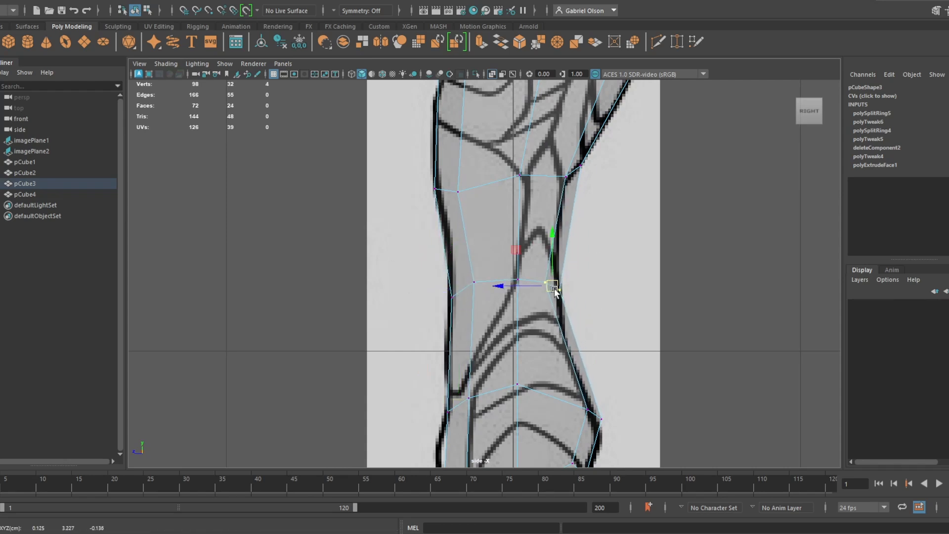
Adjust the lower-rib back vertices to the side outline and nudge the middle side vertices at the ribs and waist forward
middle_click_drag(523, 339, 526, 441, "alt")
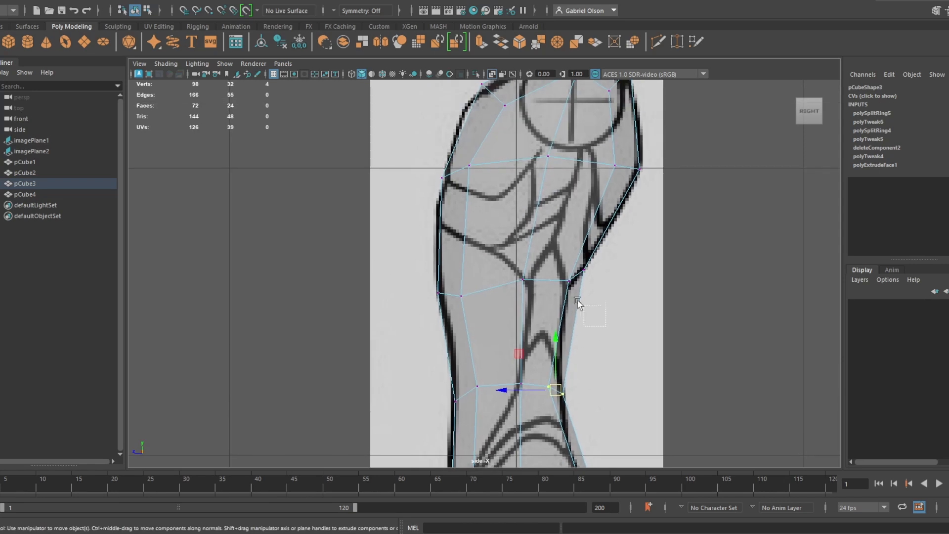
left_click_drag(562, 261, 572, 283)
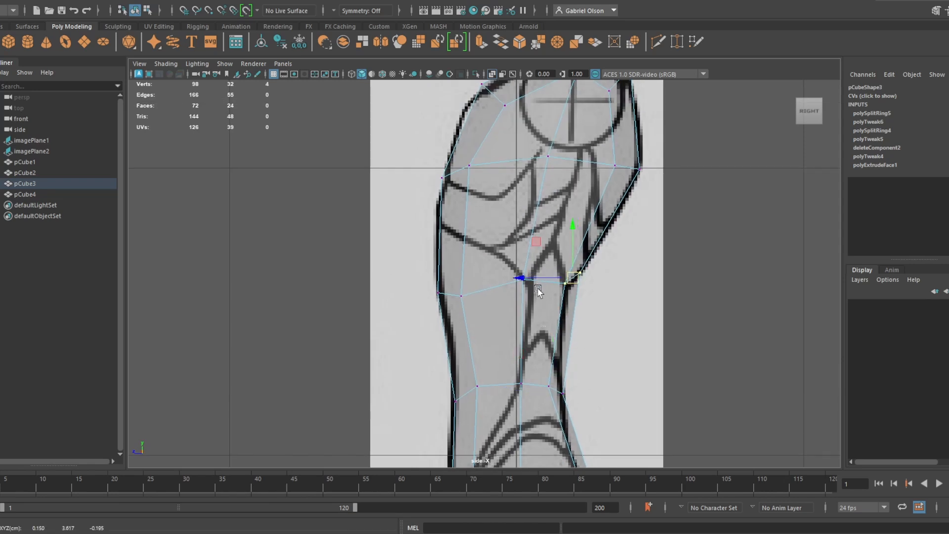
left_click_drag(515, 262, 521, 280)
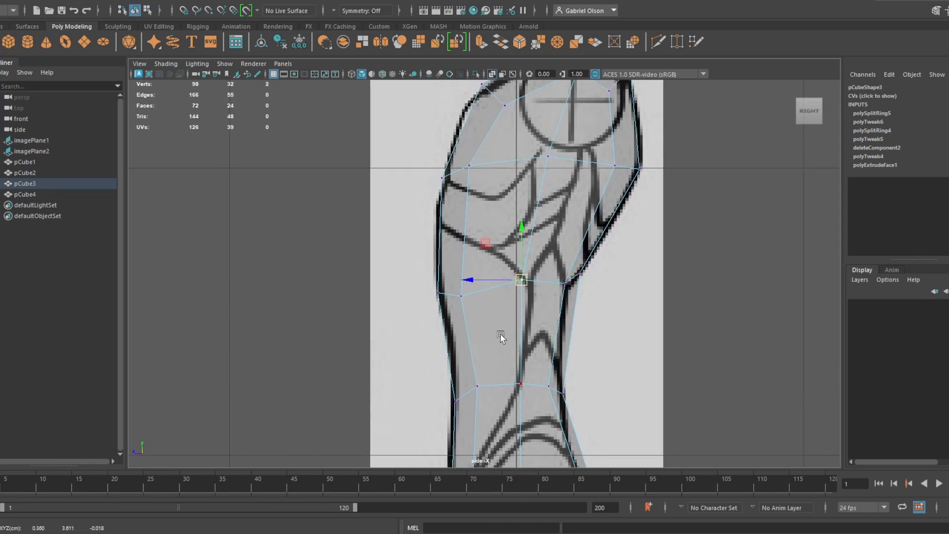
left_click_drag(501, 334, 526, 401)
left_click_drag(521, 384, 518, 384)
Return the torso to object mode in the perspective view, deselect it and inspect the full shape from the front
scroll(593, 267, "down", 10)
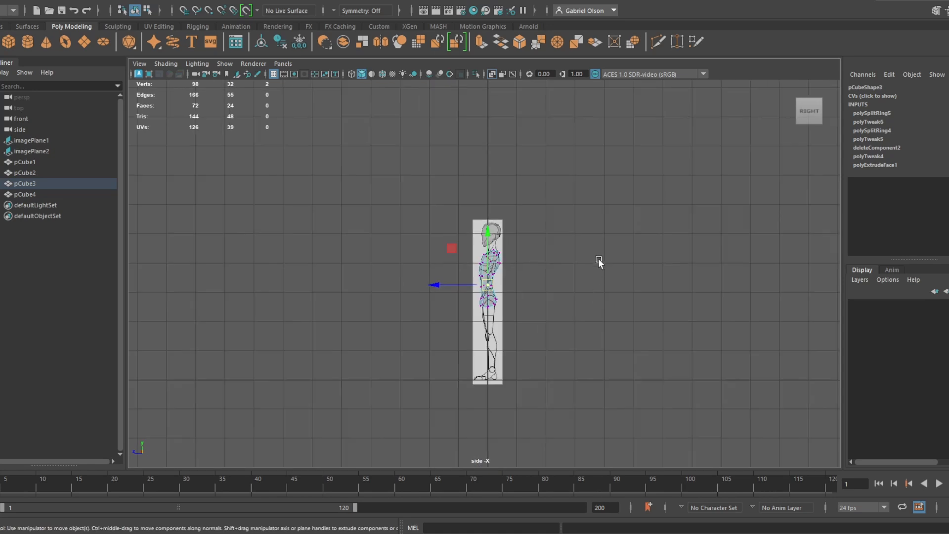
key("space")
key("space")
left_click_drag(583, 208, 679, 231, "alt")
right_click(504, 152)
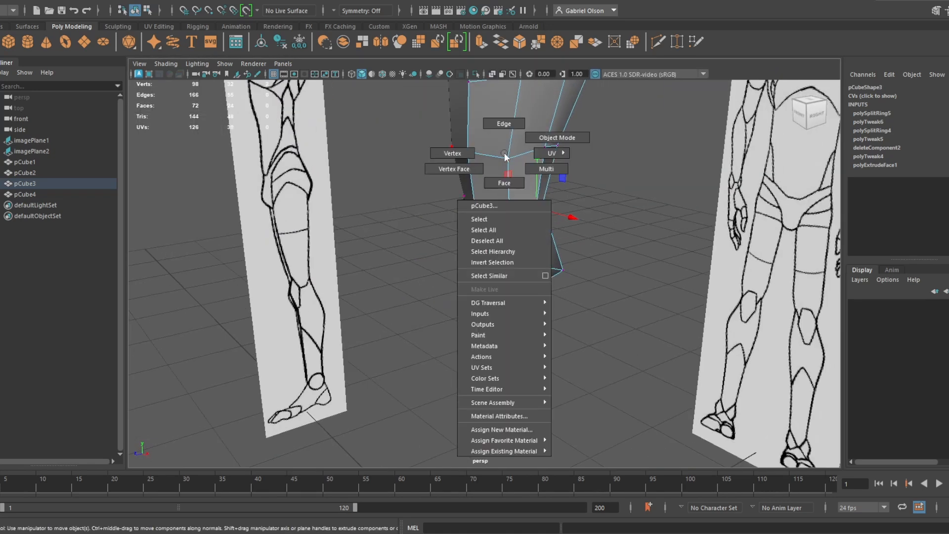
left_click(557, 137)
left_click(607, 160)
left_click_drag(607, 160, 677, 238, "alt")
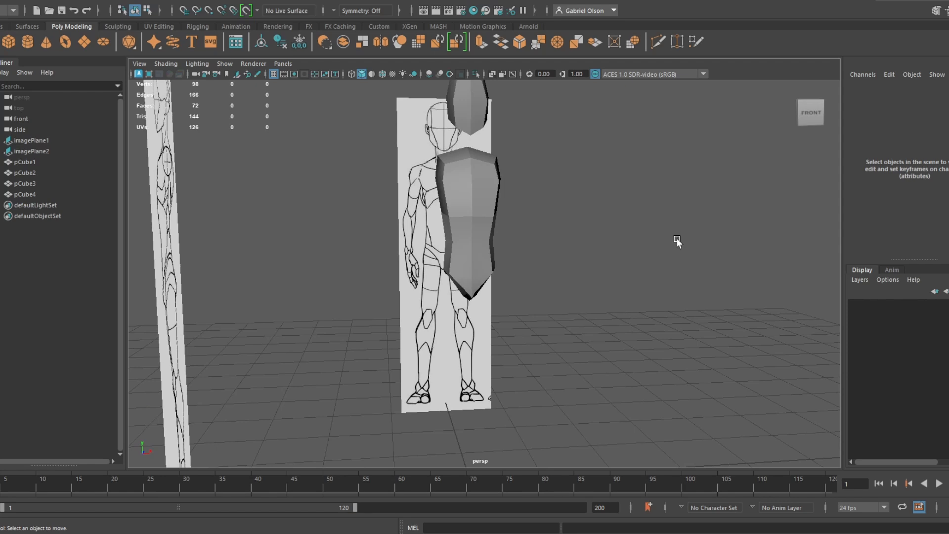
Soften the edges of the torso half and inspect the resulting shading
left_click_drag(624, 227, 575, 260, "alt")
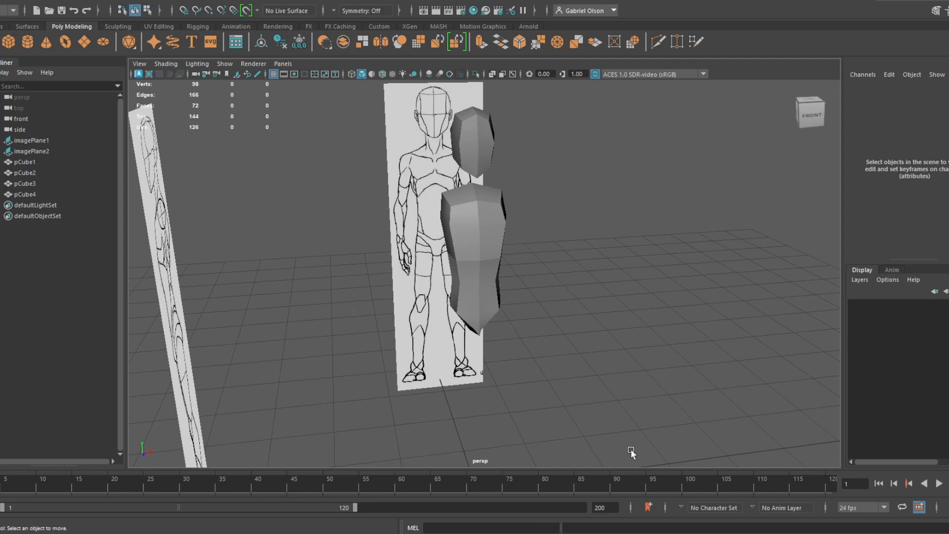
left_click_drag(612, 358, 515, 244, "alt")
left_click(519, 247)
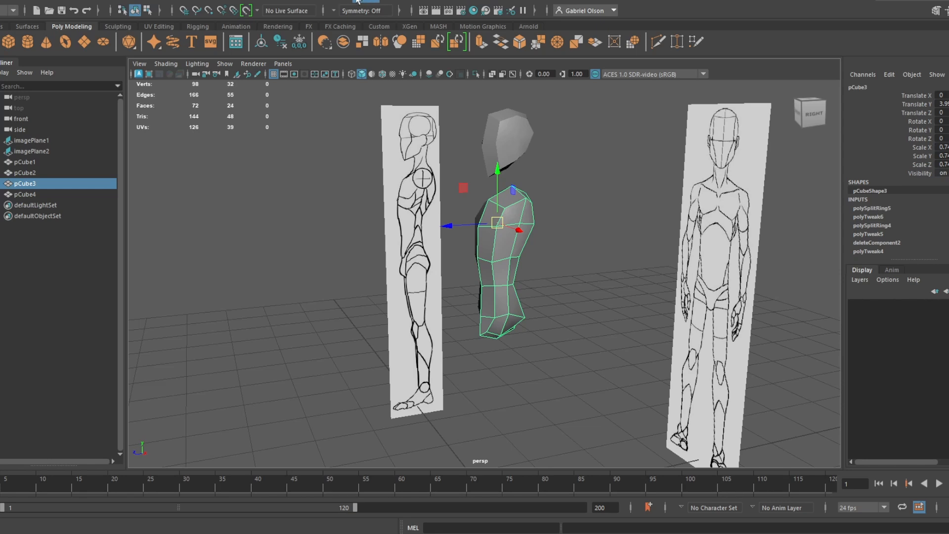
left_click(262, 1)
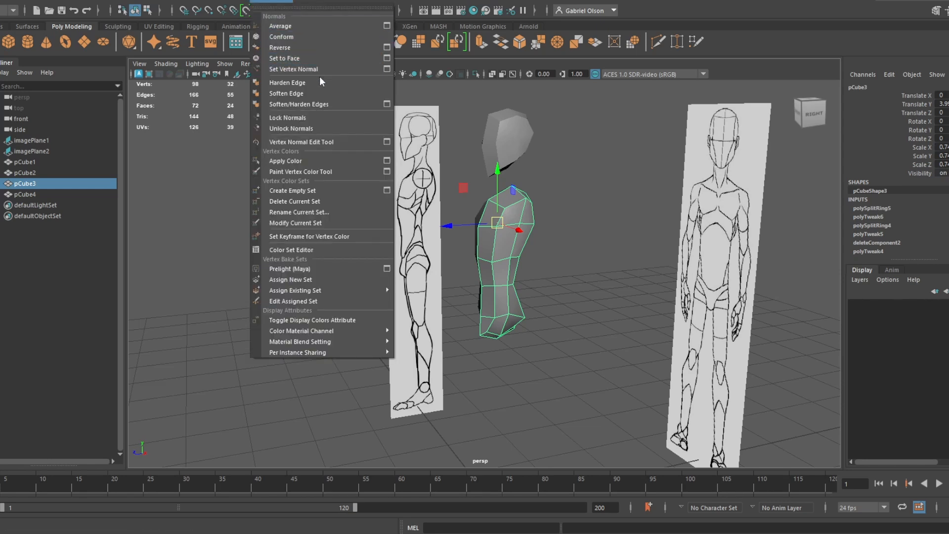
left_click(320, 92)
left_click(568, 267)
left_click_drag(534, 251, 510, 236, "alt")
Harden the edges of the torso half, deselect it and inspect the faceted shape
left_click(511, 235)
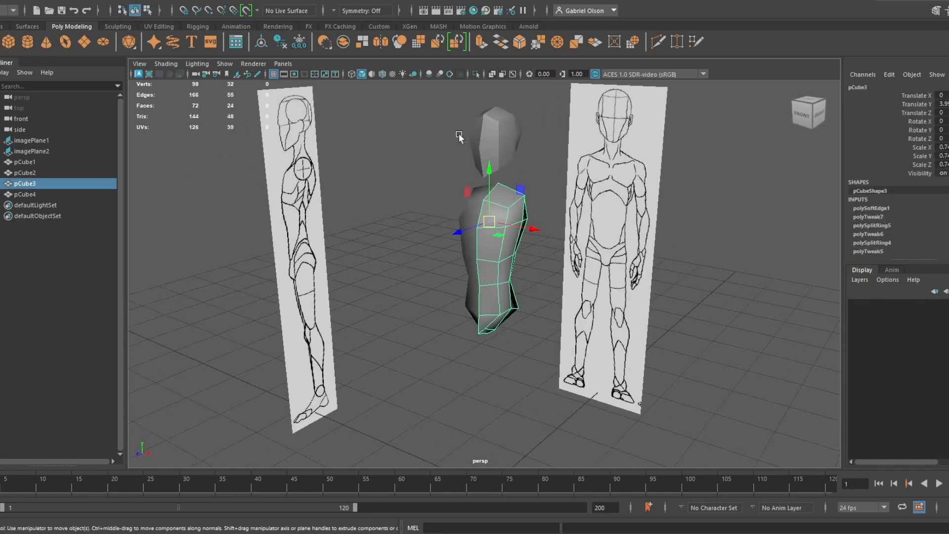
left_click(267, 1)
left_click(313, 81)
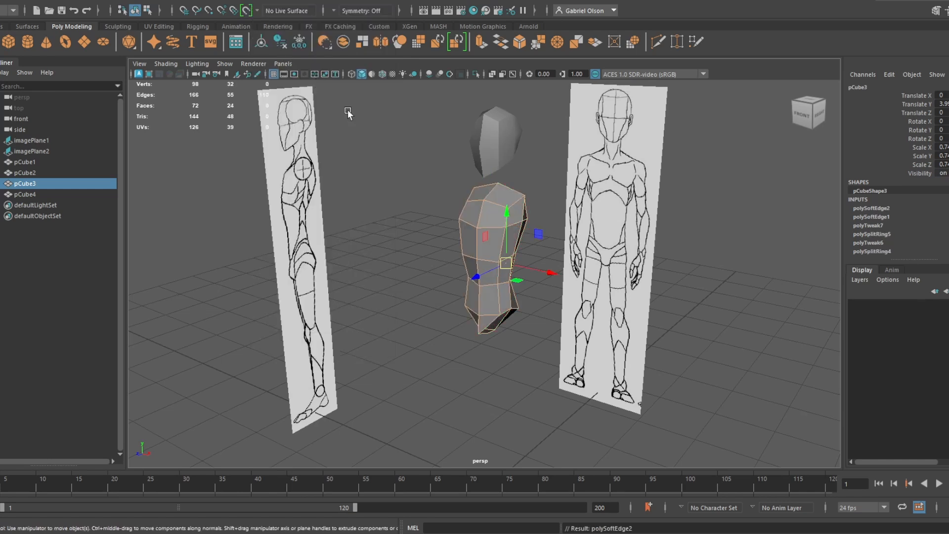
left_click(440, 194)
left_click_drag(439, 194, 414, 207, "alt")
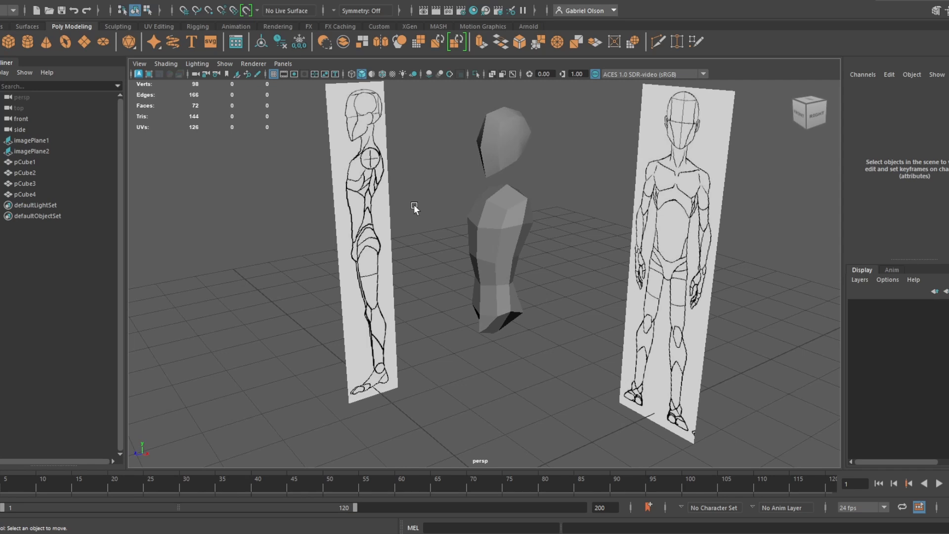
mouse_move(416, 206)
left_mouse_down("alt")
mouse_move(485, 218)
mouse_move(653, 207)
mouse_move(598, 287)
mouse_move(628, 280)
left_mouse_up("alt")
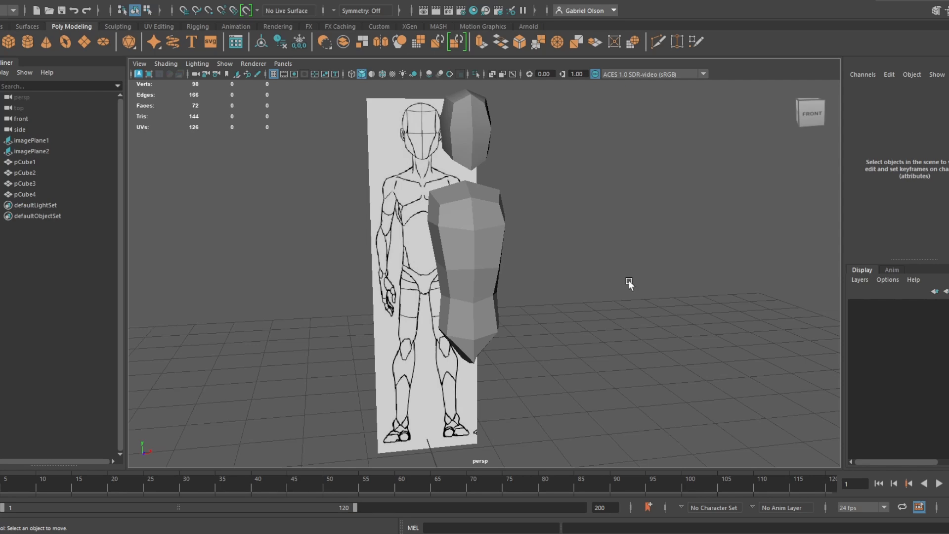
In vertex mode, lower the middle vertex on the side of the torso's shoulder
mouse_move(629, 280)
left_mouse_down("alt")
mouse_move(521, 270)
mouse_move(548, 201)
mouse_move(538, 175)
left_mouse_up("alt")
right_click(537, 175)
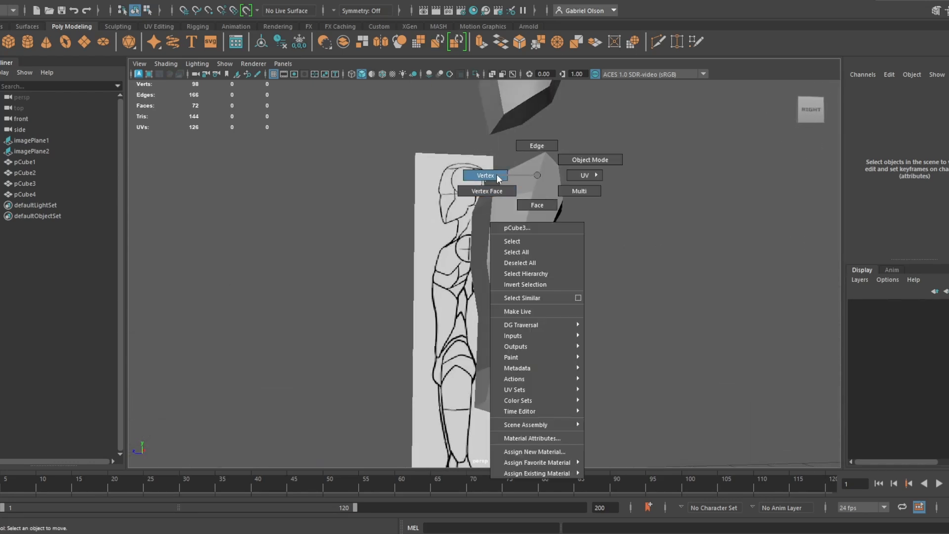
left_click(496, 176)
left_click(532, 181)
left_click_drag(532, 148, 532, 179)
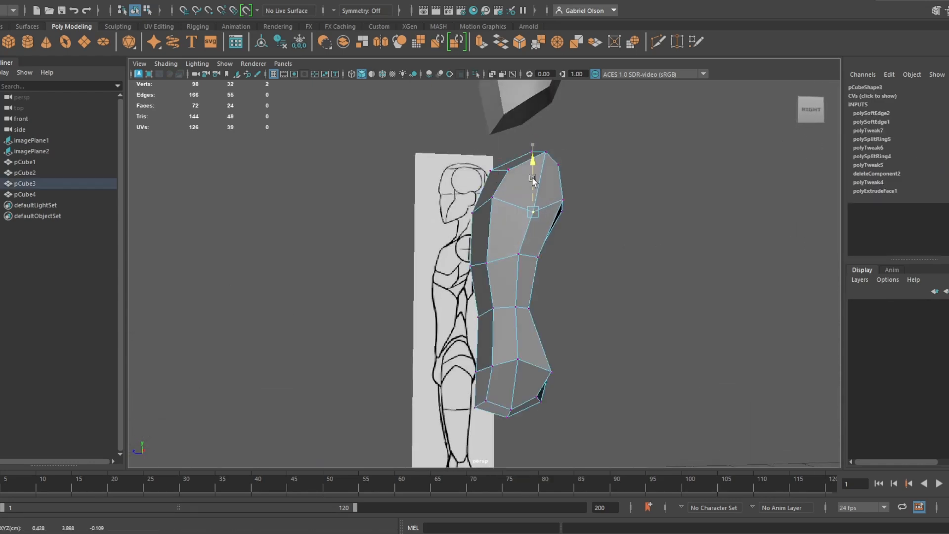
left_click_drag(516, 214, 696, 262)
Try extruding the torso's two upper side faces straight outward as an arm
right_click(566, 193)
left_click(567, 220)
left_click(558, 195)
left_click(532, 190, "shift")
left_click_drag(766, 282, 690, 268, "alt")
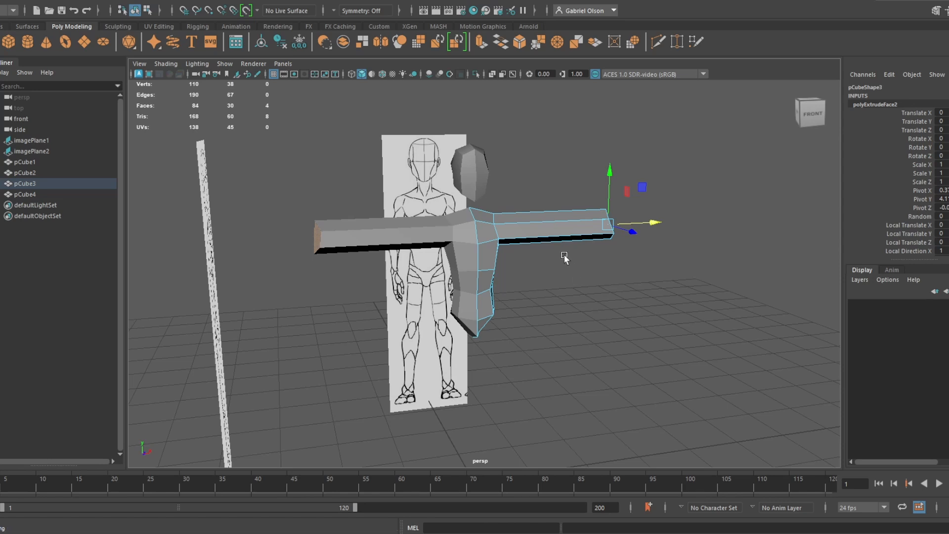
left_click_drag(565, 256, 521, 262, "alt")
key("ctrl+z")
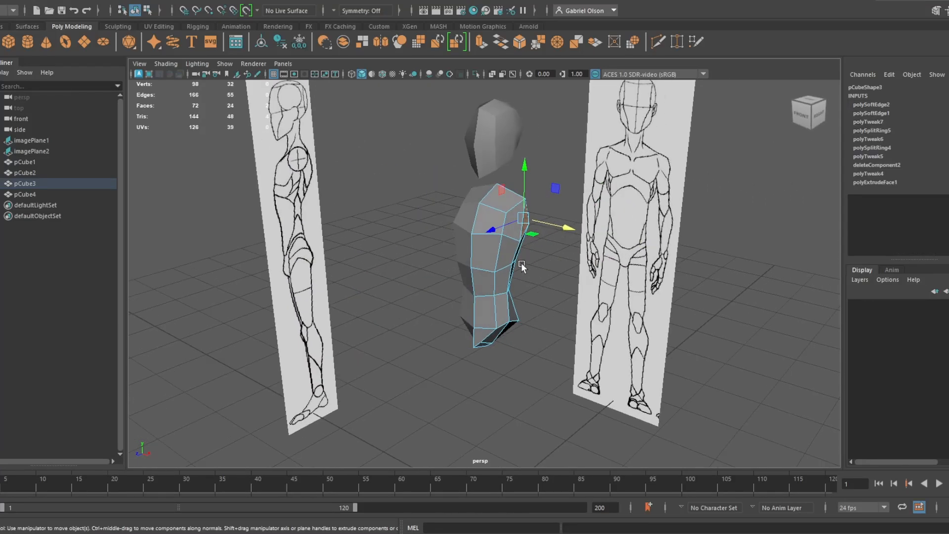
Return the torso to object mode and deselect it
right_click_drag(501, 229, 555, 214)
left_click(542, 292)
left_click_drag(518, 292, 539, 291, "alt")
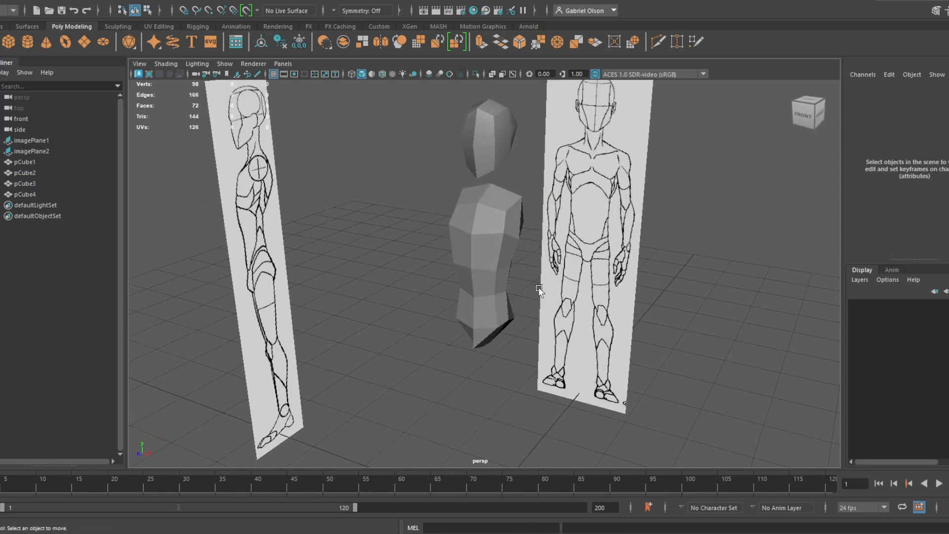
left_click_drag(552, 286, 555, 297, "alt")
Save the scene as Maya Binary file LowPolyDemo_01 in the Desktop's lowPoly_Character folder
key("ctrl+shift+s")
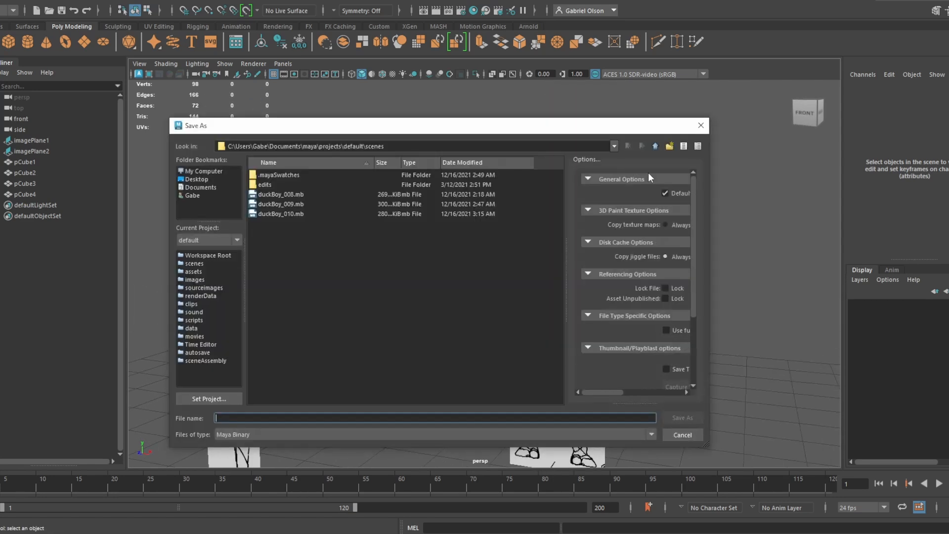
left_click(701, 125)
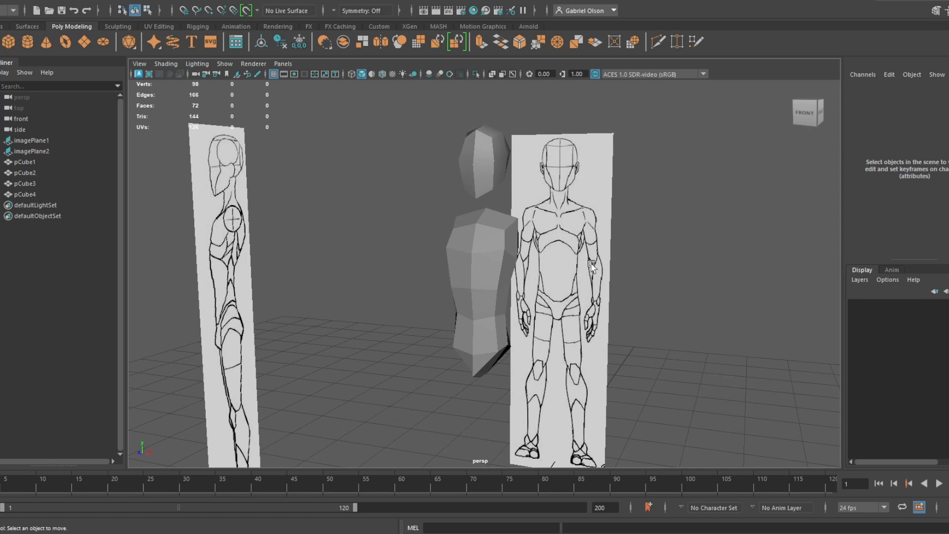
mouse_move(591, 266)
left_mouse_down("alt")
mouse_move(582, 277)
mouse_move(590, 278)
left_mouse_up("alt")
key("ctrl+shift+s")
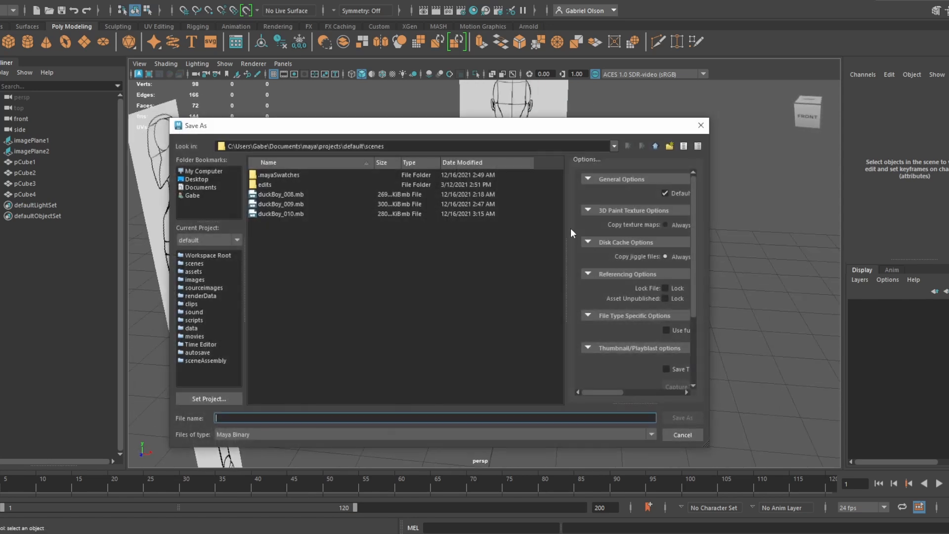
left_click(195, 179)
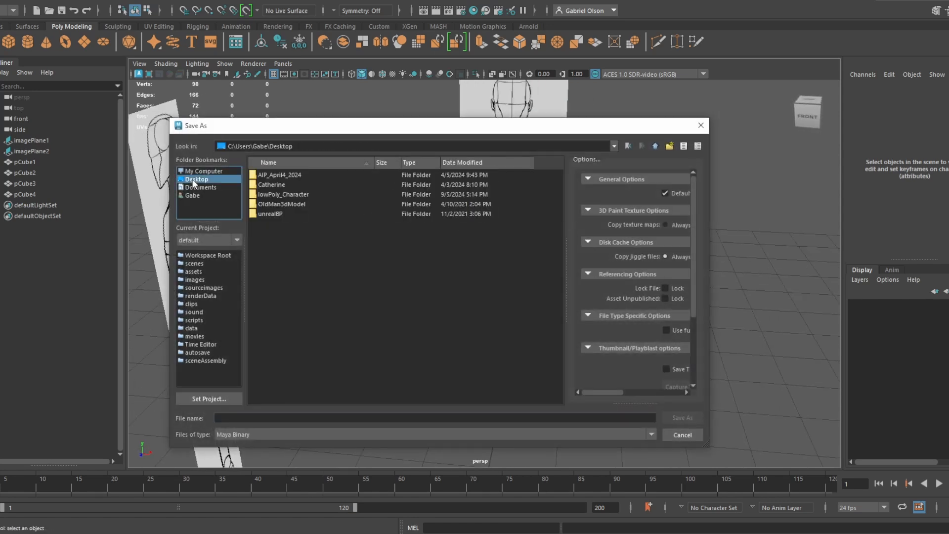
double_click(288, 195)
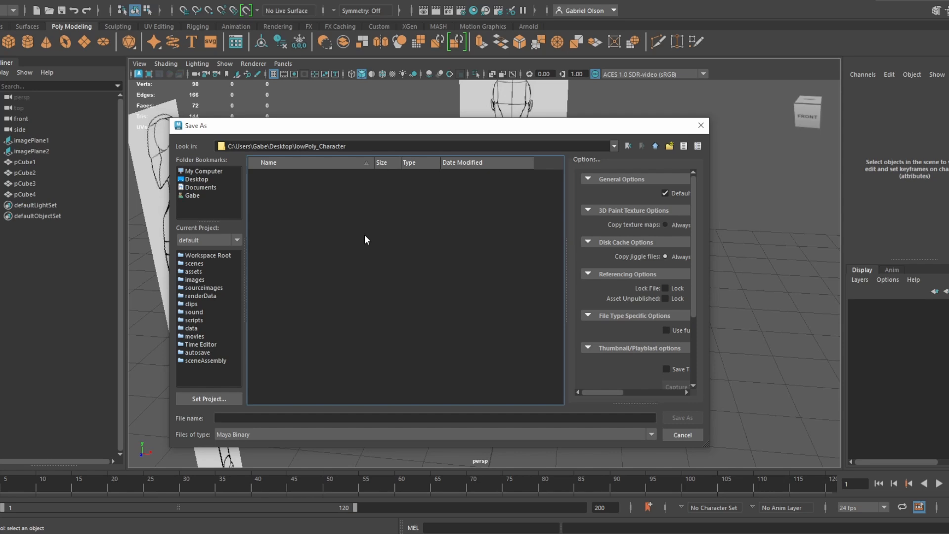
left_click(322, 416)
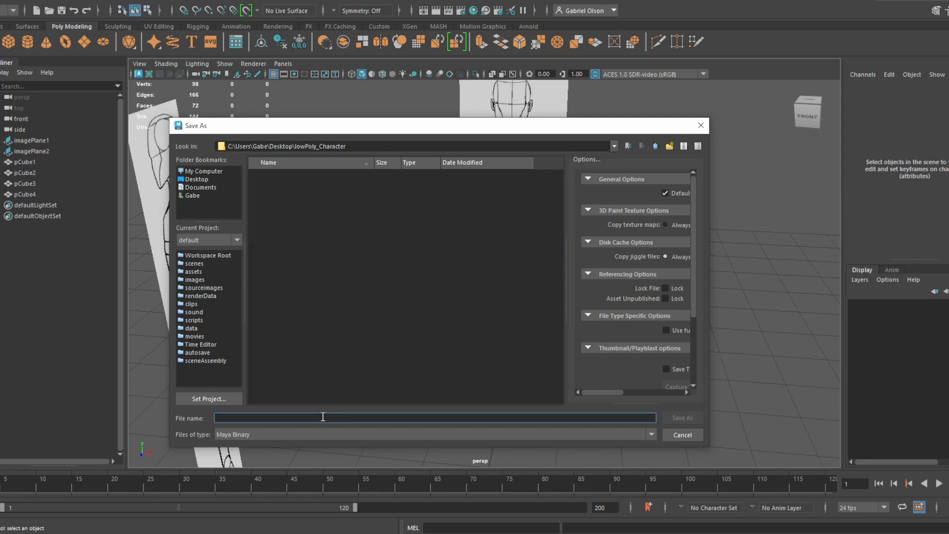
type("LowPolyDemo_01")
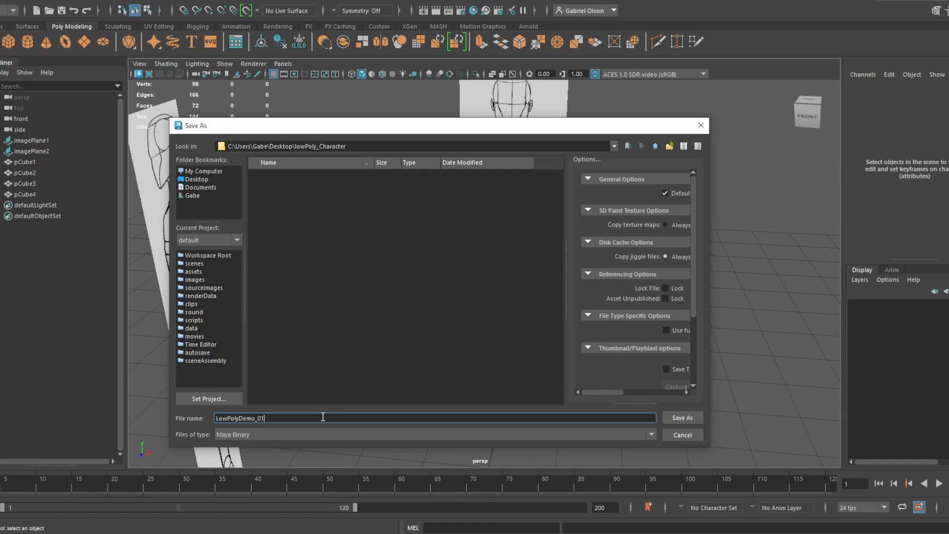
key("Return")
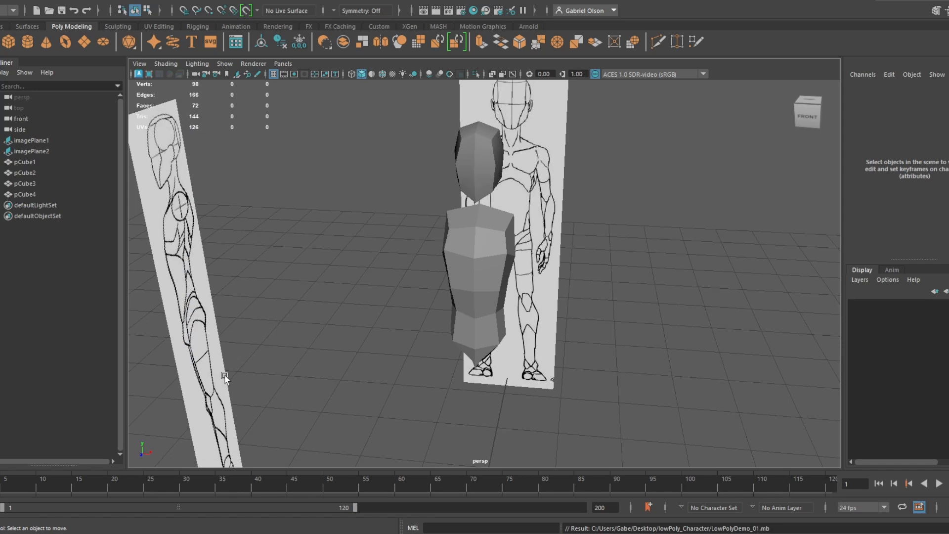
Create a polygon cylinder and raise it from the grid to above the torso
left_click_drag(599, 288, 527, 280, "alt")
left_click(25, 1)
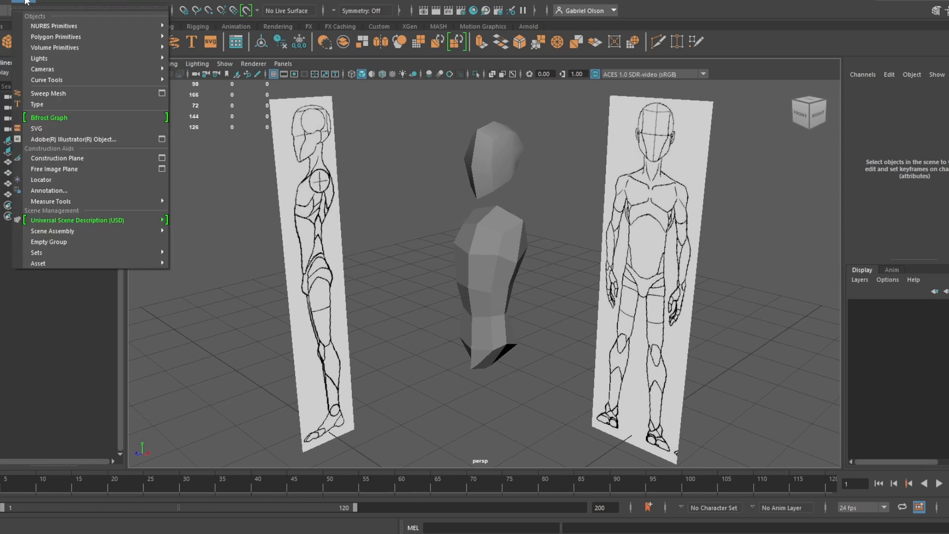
mouse_move(82, 37)
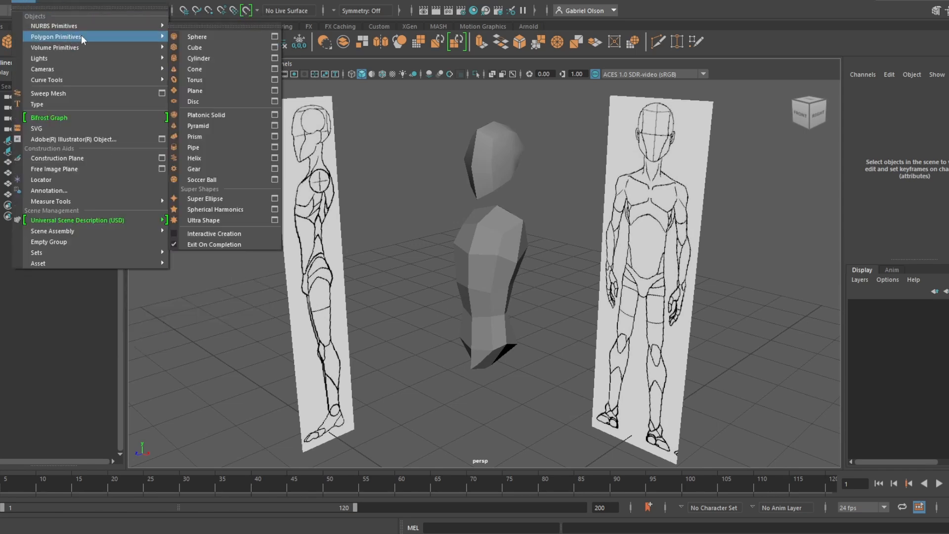
left_click(224, 58)
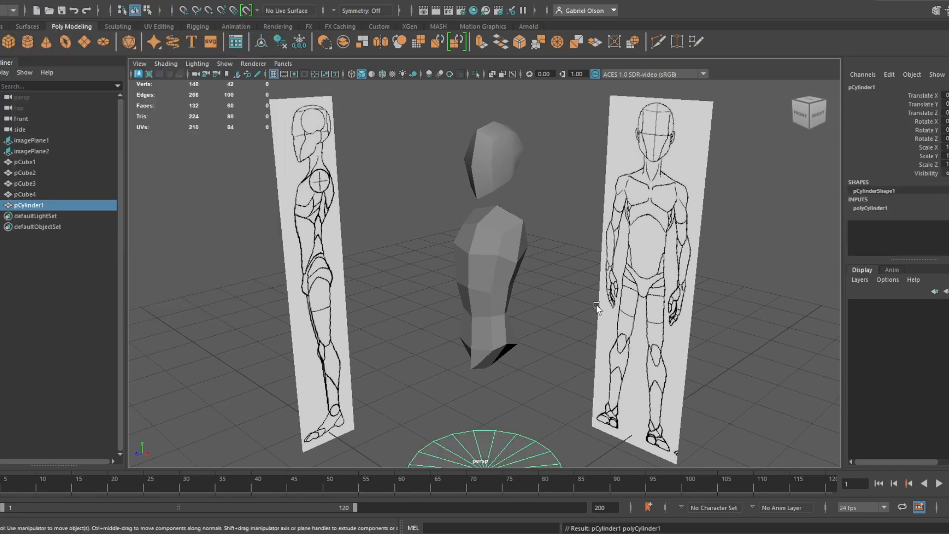
scroll(550, 349, "down", 5)
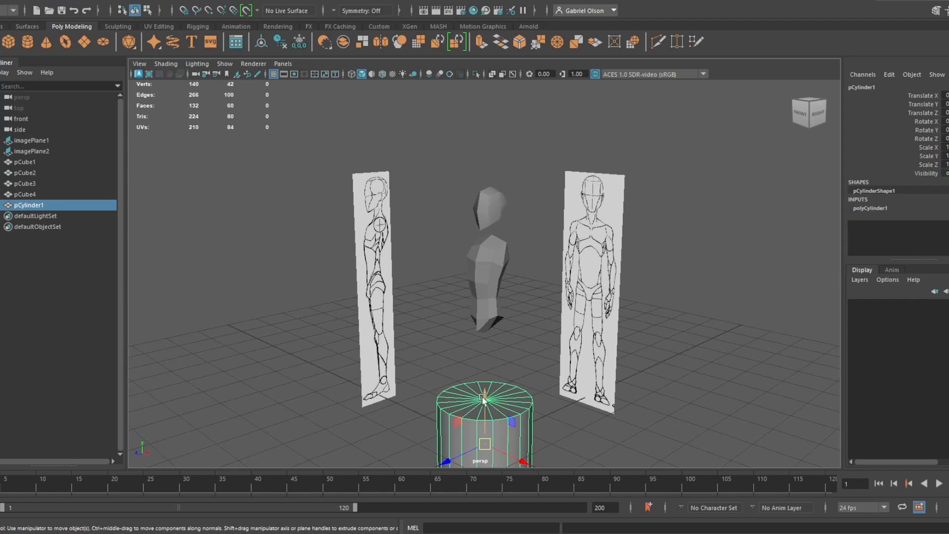
left_click_drag(483, 398, 526, 257)
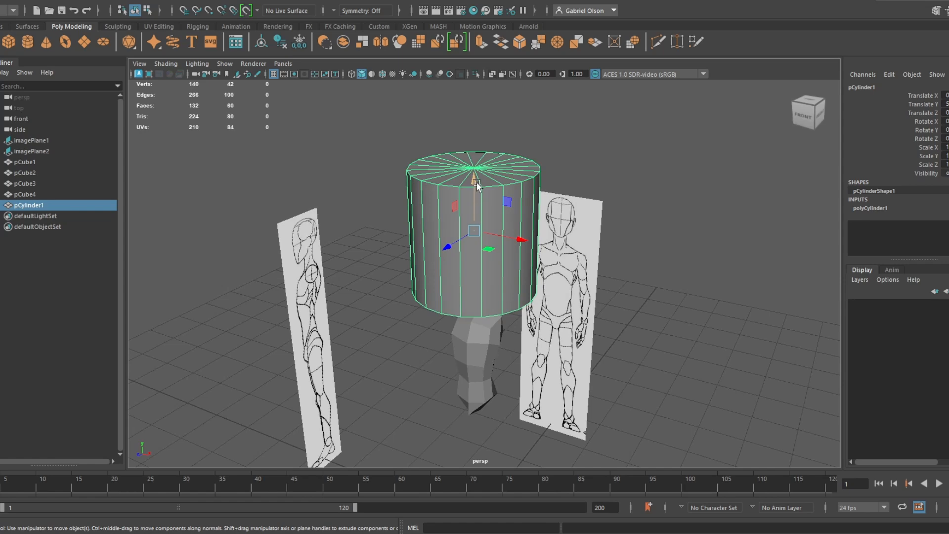
Move the cylinder sideways along X so it clears the head and torso
left_click_drag(468, 230, 503, 249, "alt")
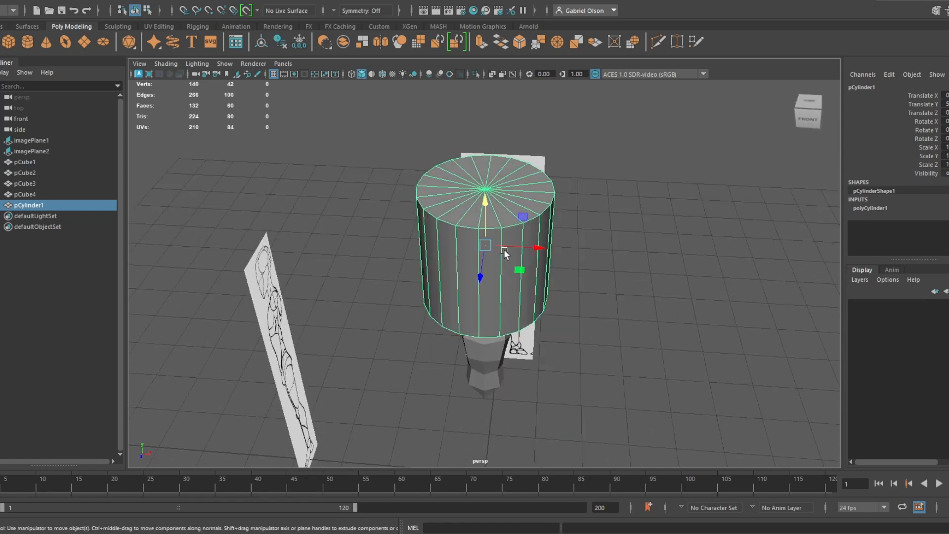
key("e")
key("w")
key("q")
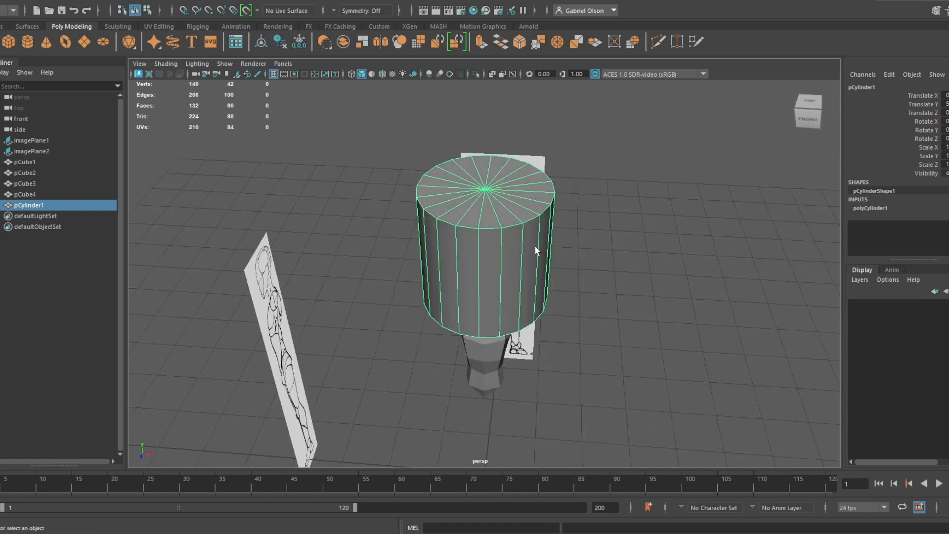
key("w")
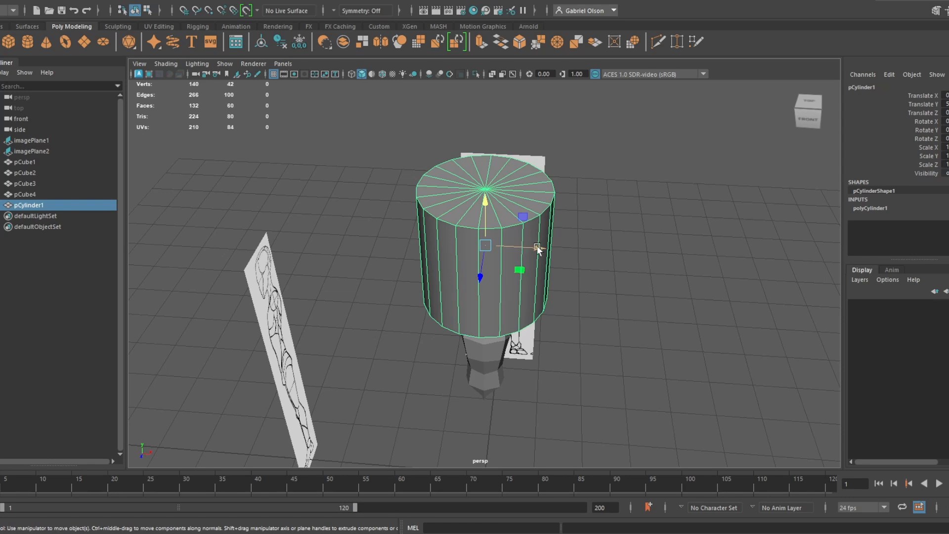
left_click_drag(539, 249, 668, 275)
middle_click_drag(653, 288, 631, 303, "alt")
left_click_drag(631, 302, 639, 288, "alt")
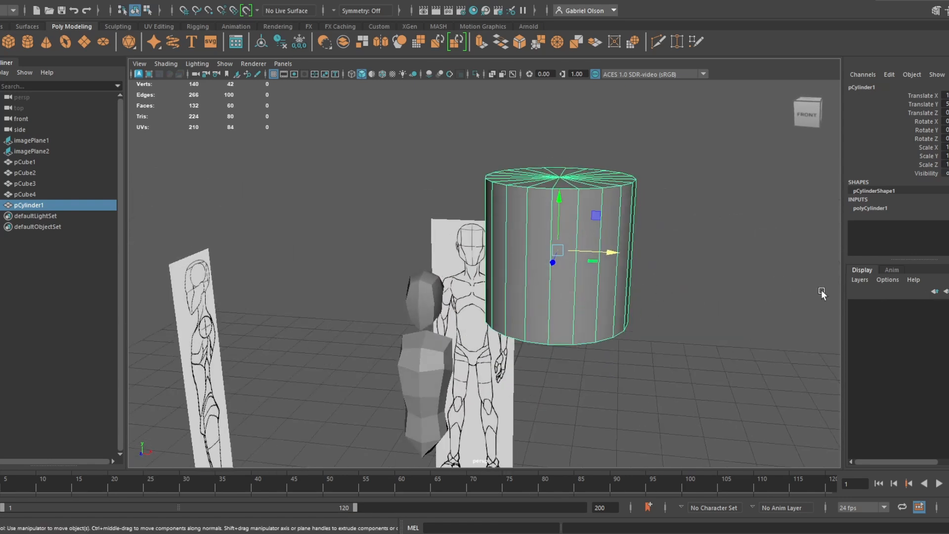
Set the cylinder's Subdivisions Axis to 5
left_click(869, 208)
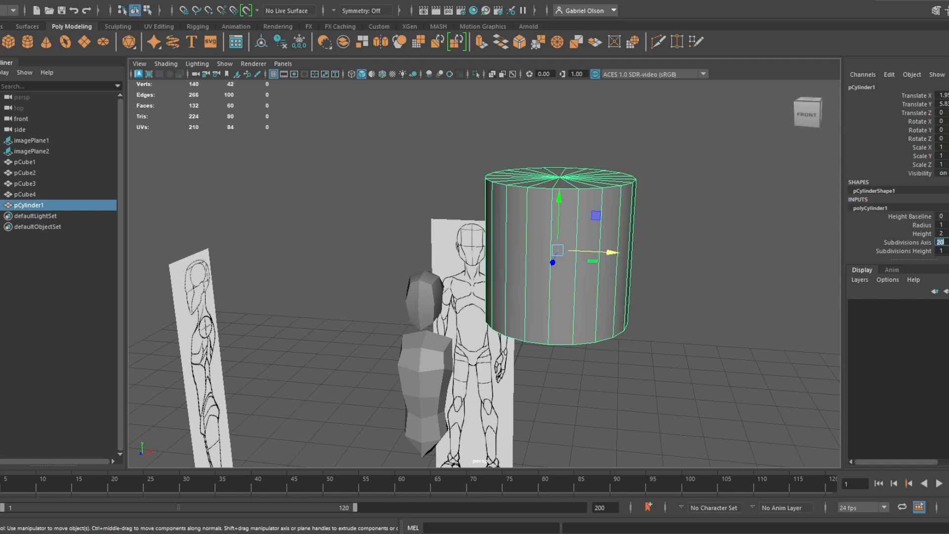
type("5")
key("Return")
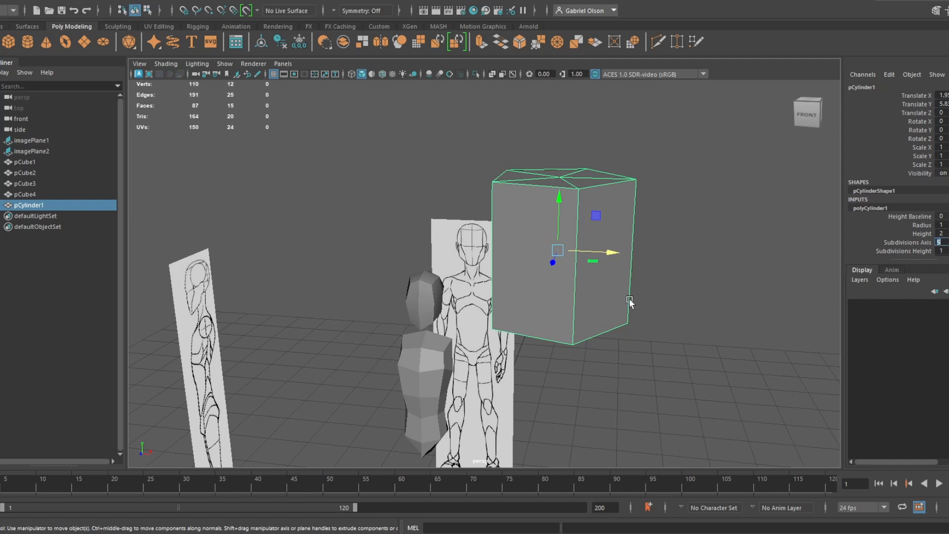
Scale the five-sided cylinder down uniformly to about 0.376
left_click_drag(629, 302, 422, 372, "alt")
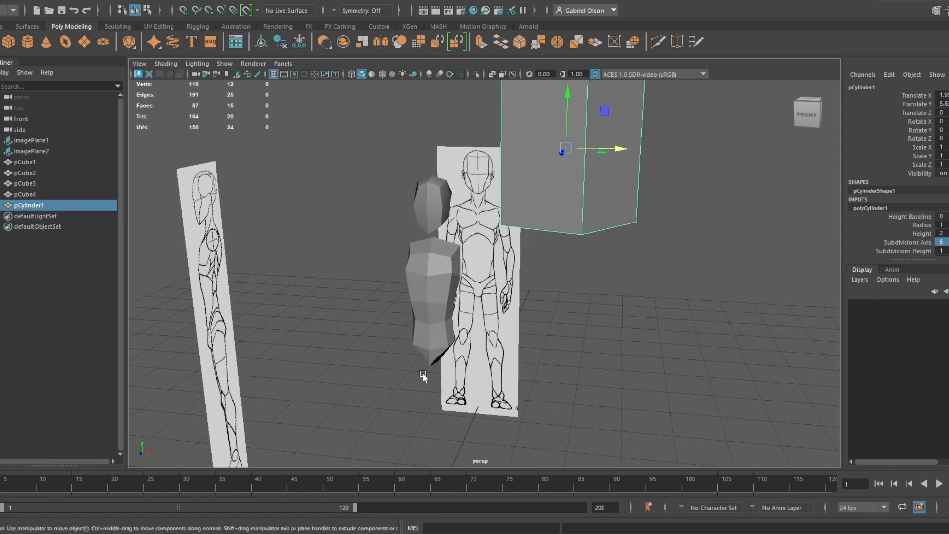
scroll(453, 174, "down", 5)
left_click_drag(624, 175, 632, 226, "alt")
key("e")
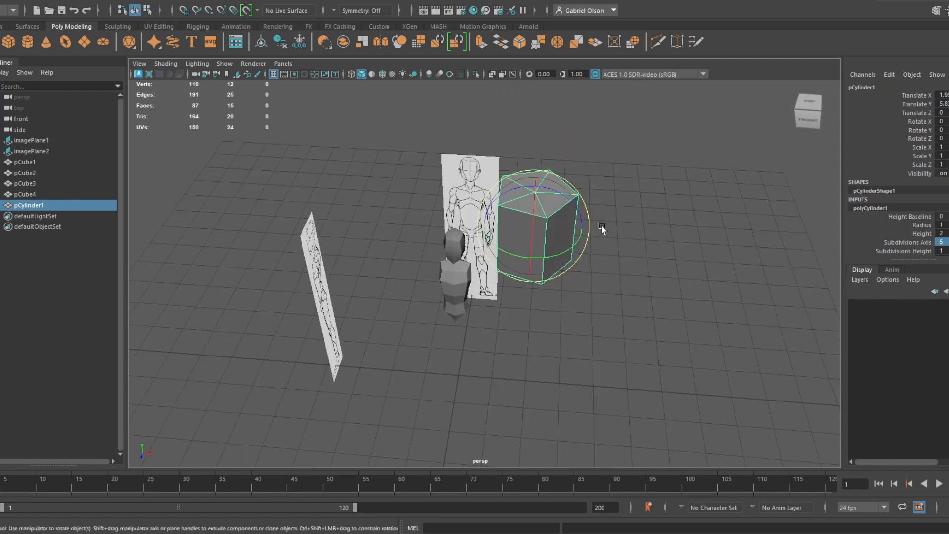
key("r")
left_click_drag(535, 220, 492, 221)
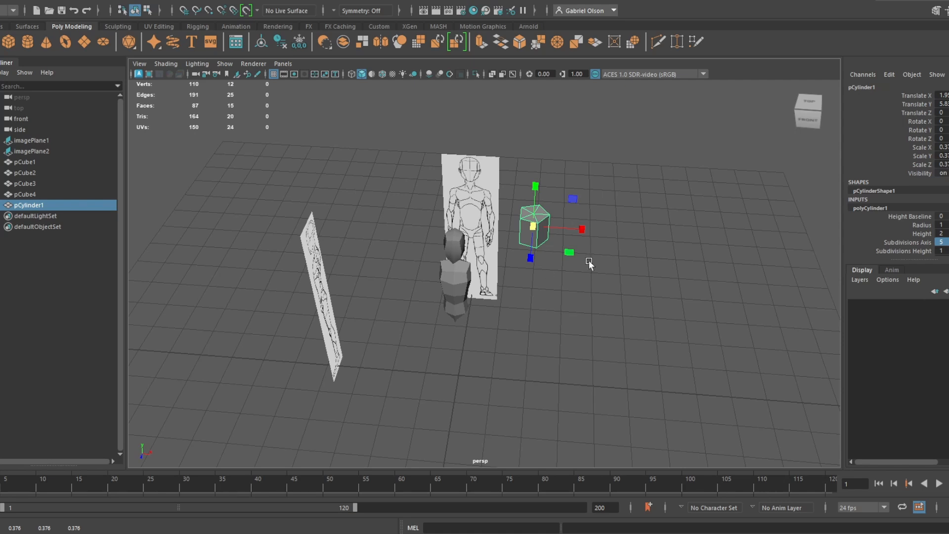
Set the cylinder's Subdivisions Axis to 6
left_click_drag(589, 261, 601, 214, "alt")
middle_click_drag(571, 242, 565, 265, "alt")
key("w")
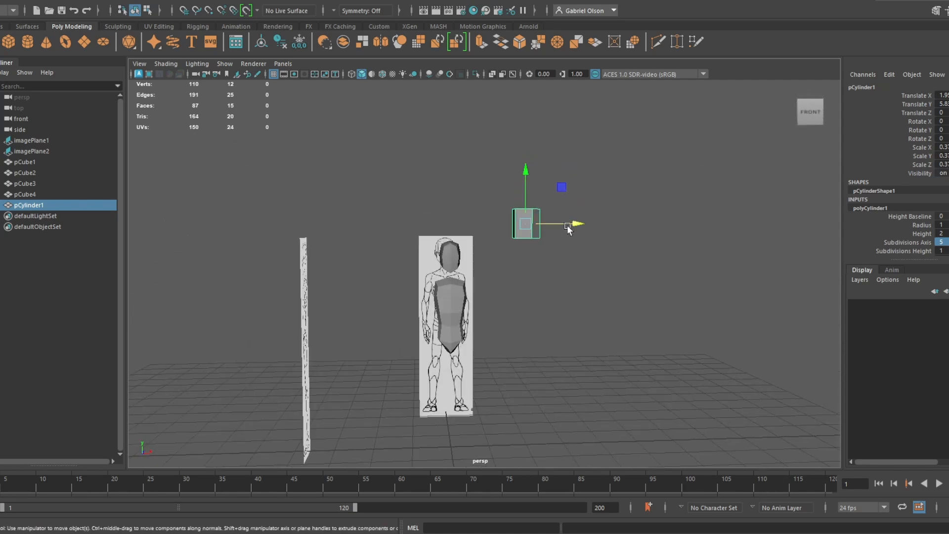
left_click_drag(568, 225, 579, 265, "alt")
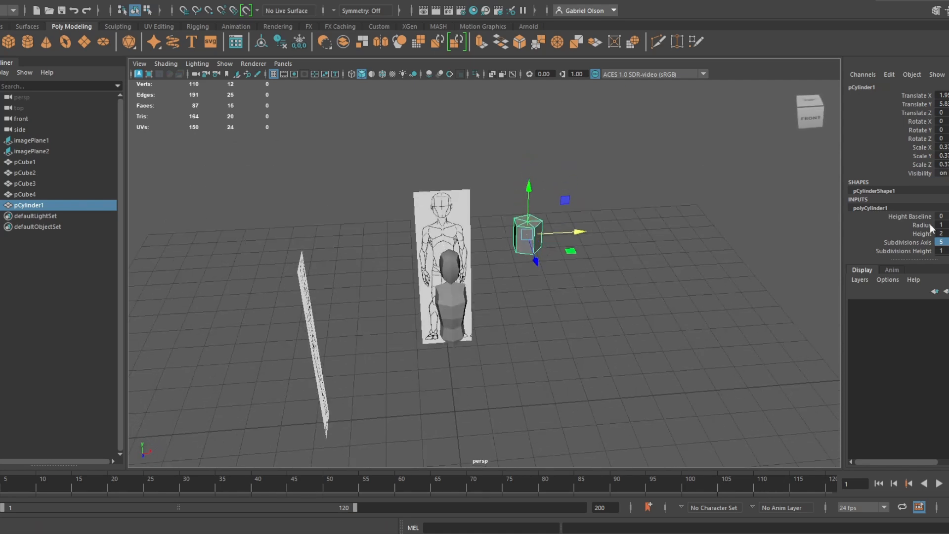
left_click(944, 243)
type("6")
key("Return")
Rotate the six-sided cylinder -30 degrees about Y and move it along X toward the head to about 0.9
key("e")
left_click_drag(621, 215, 643, 324, "alt")
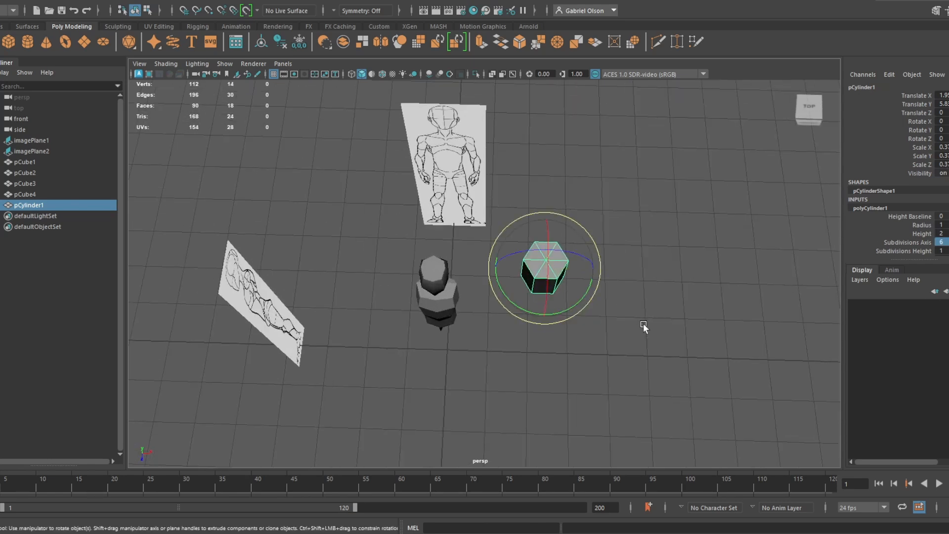
key("space")
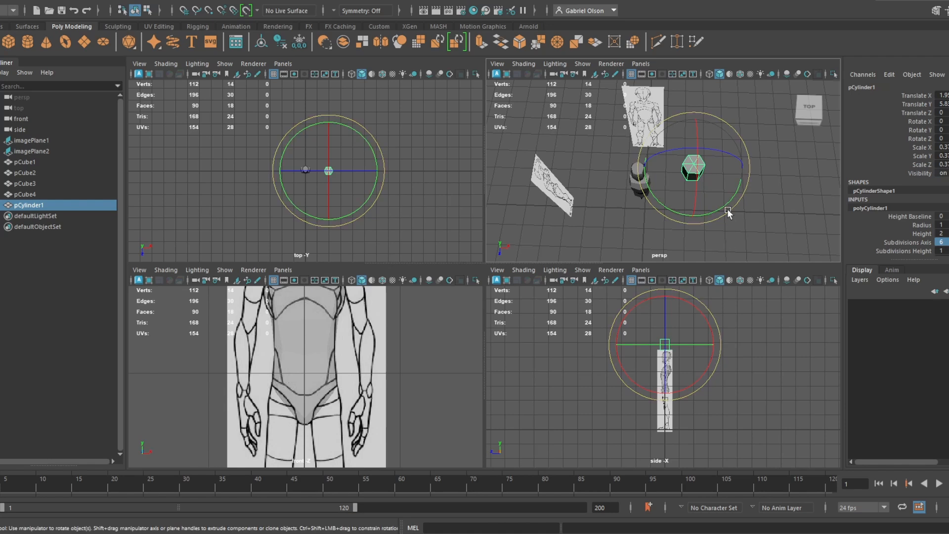
left_click_drag(726, 206, 711, 227)
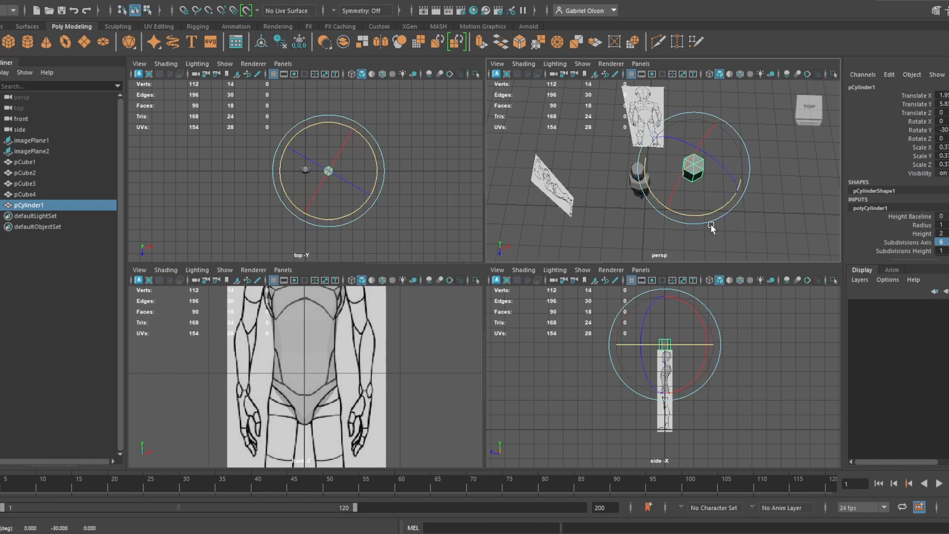
key("space")
left_click_drag(642, 250, 626, 235, "alt")
key("w")
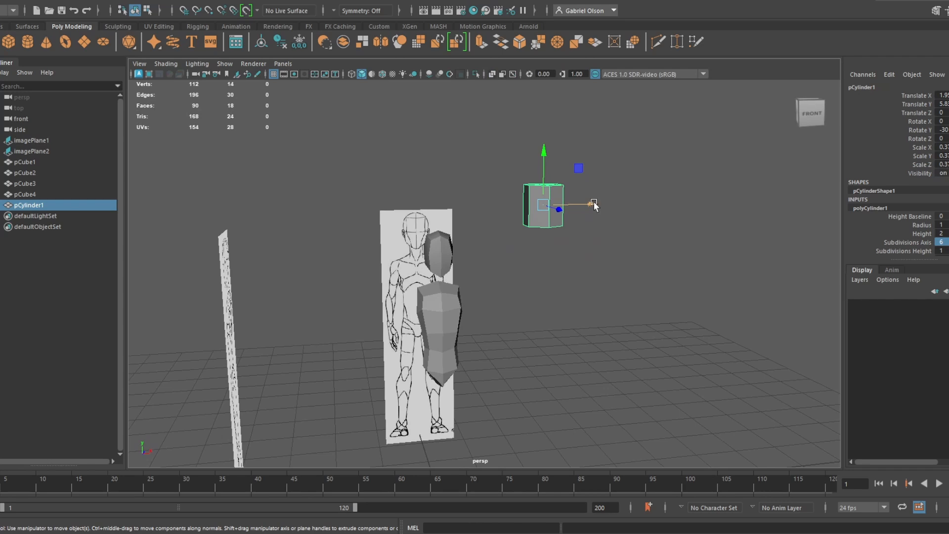
left_click_drag(594, 205, 538, 236)
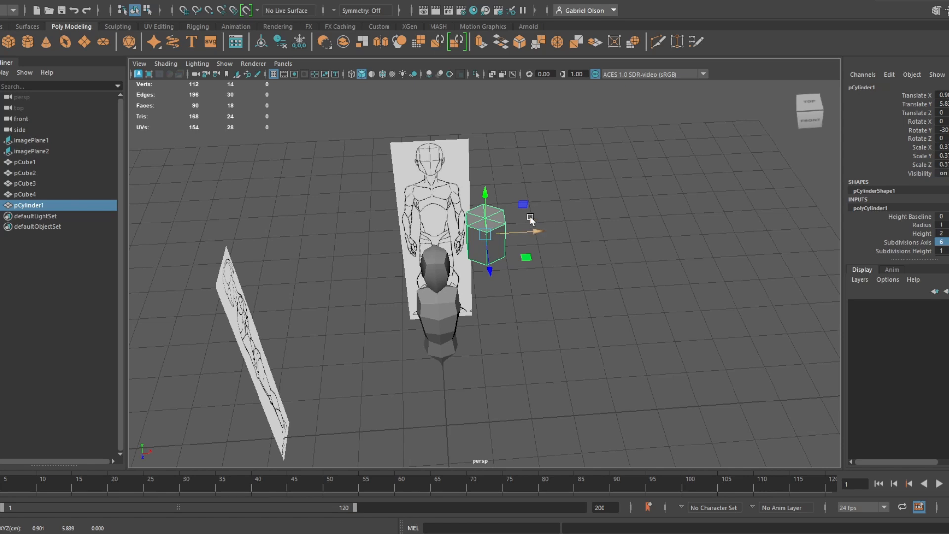
Delete all the triangular cap faces at the upper and lower ends of the cylinder, leaving an open tube
left_click_drag(527, 190, 530, 254, "alt")
right_click_drag(529, 254, 559, 277, "alt")
left_click_drag(559, 277, 522, 277, "alt")
middle_click_drag(522, 276, 555, 232, "alt")
right_click_drag(554, 232, 607, 220, "alt")
left_click(604, 195)
left_click(627, 233, "shift")
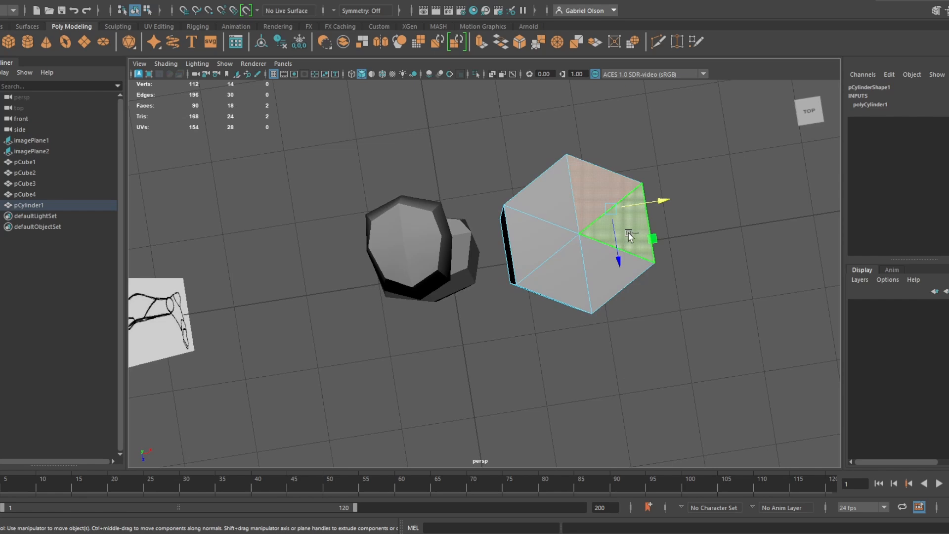
left_click(603, 263, "shift")
left_click(553, 272, "shift")
left_click(525, 240, "shift")
left_click(546, 205, "shift")
left_click_drag(637, 233, 577, 151, "alt")
left_click(570, 157, "shift")
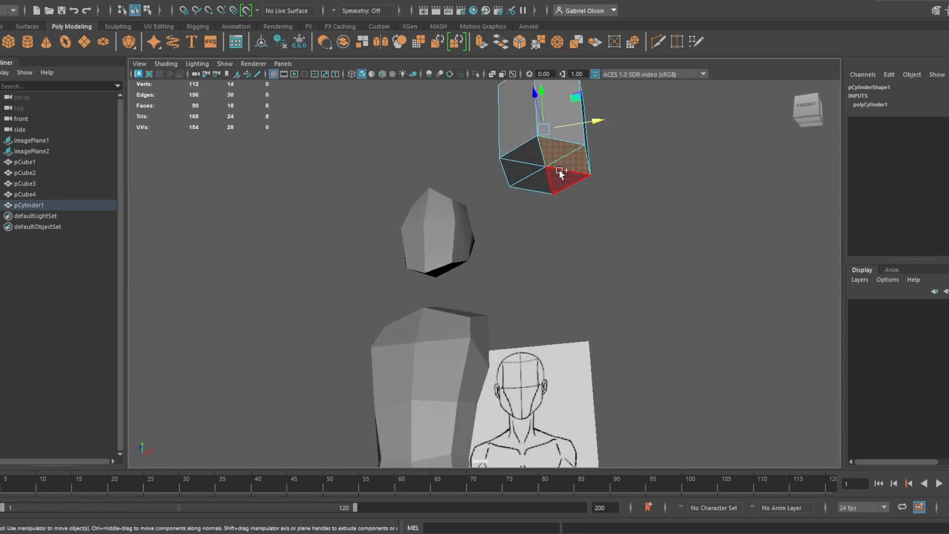
left_click(558, 170, "shift")
left_click(531, 178, "shift")
left_click(512, 170, "shift")
left_click(524, 152, "shift")
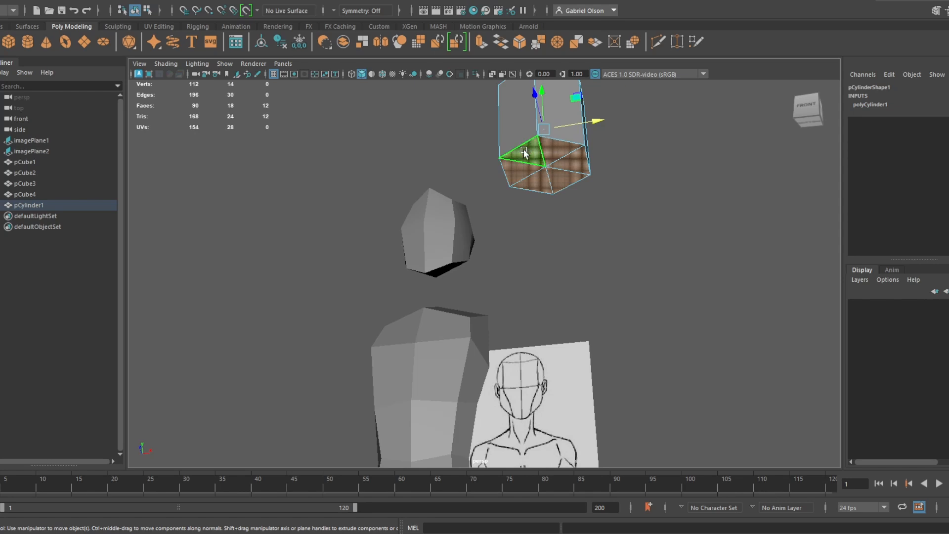
key("Delete")
Return to object selection and move the open cylinder onto the reference neck in the front view, at about X 0.01, Y 4.5
left_click_drag(523, 152, 568, 256, "alt")
right_click(532, 168)
left_click(584, 149)
key("space")
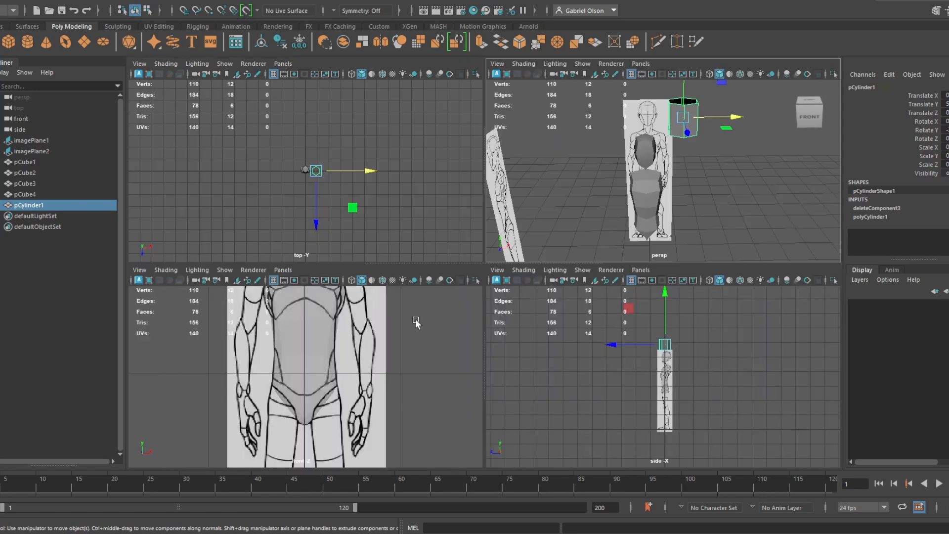
key("space")
scroll(574, 174, "up", 5)
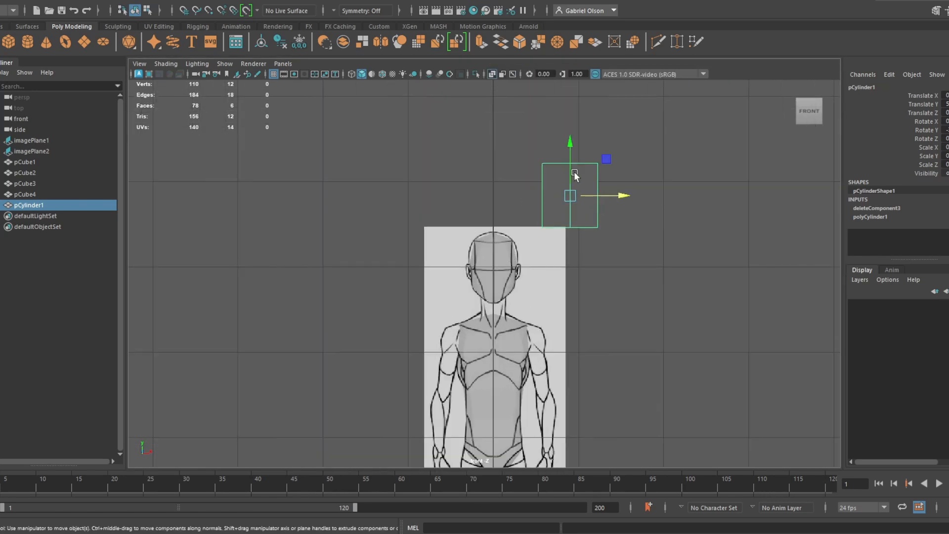
left_click_drag(570, 195, 493, 309)
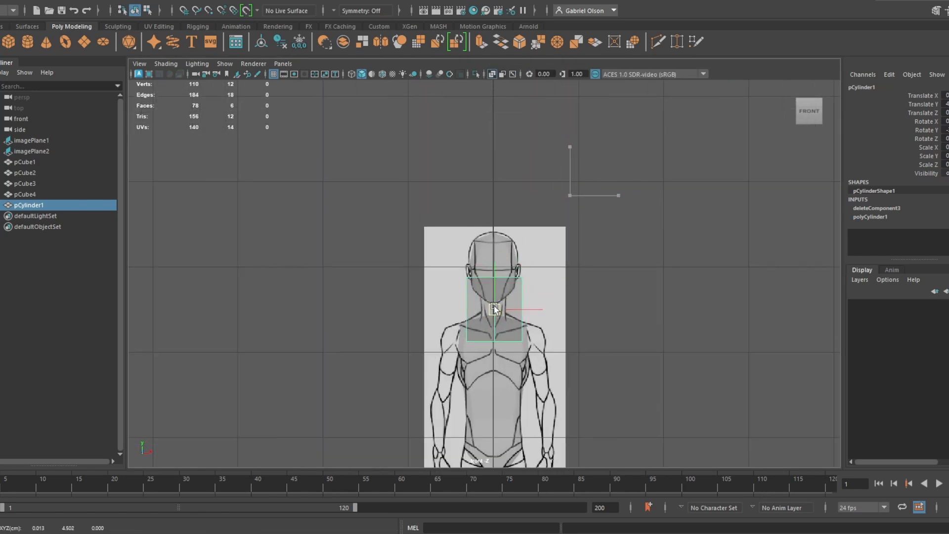
Centre the cylinder on the neck and scale it uniformly to about 0.164 to match the neck's width in the front view
scroll(598, 370, "up", 4)
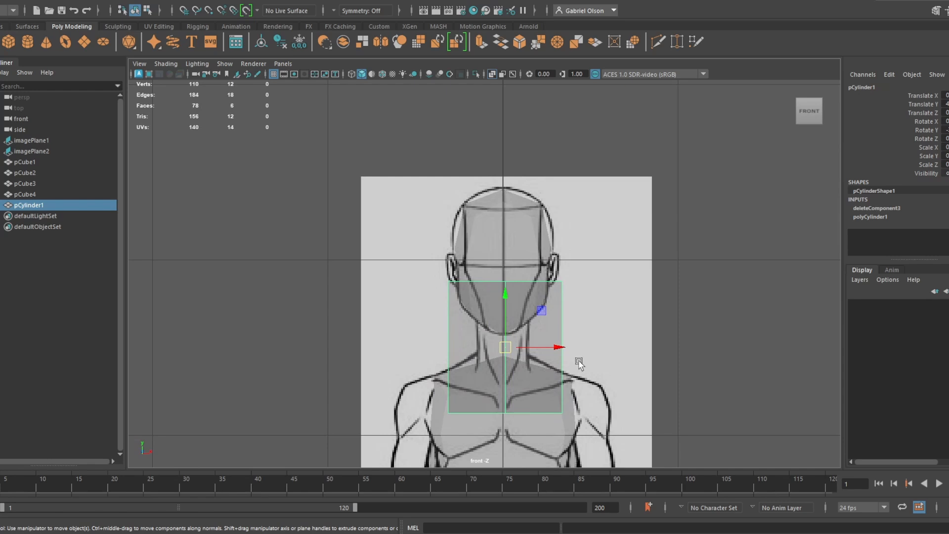
left_click_drag(538, 352, 430, 366)
key("r")
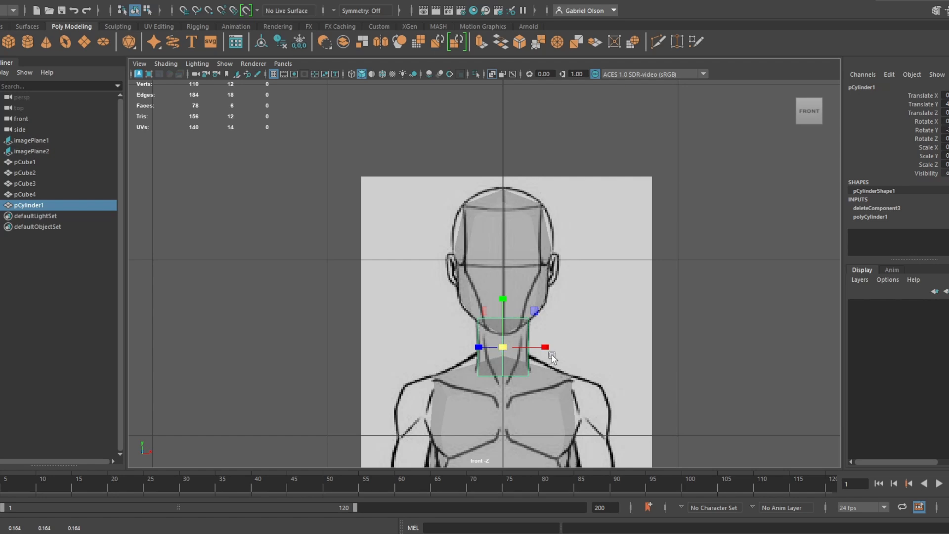
Align the neck cylinder front to back with the reference neck in the side view
key("space")
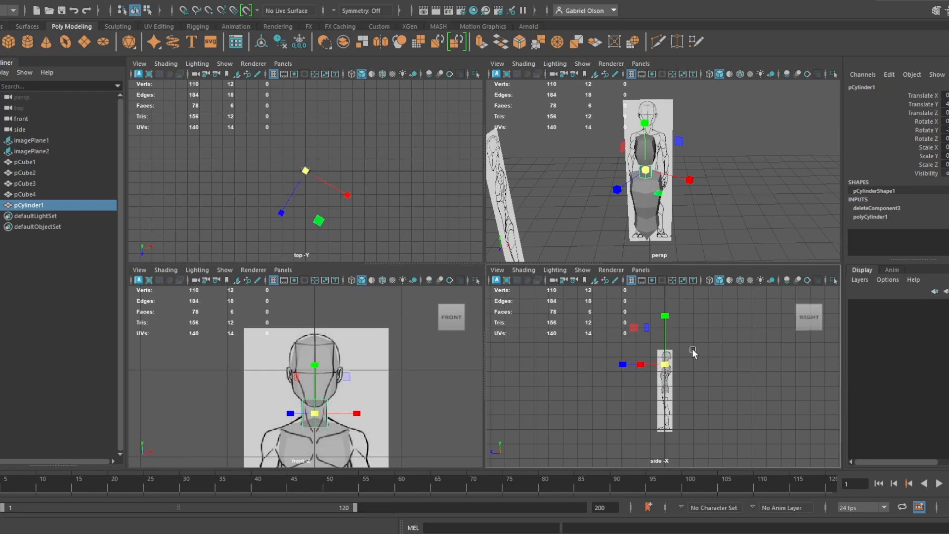
key("space")
key("w")
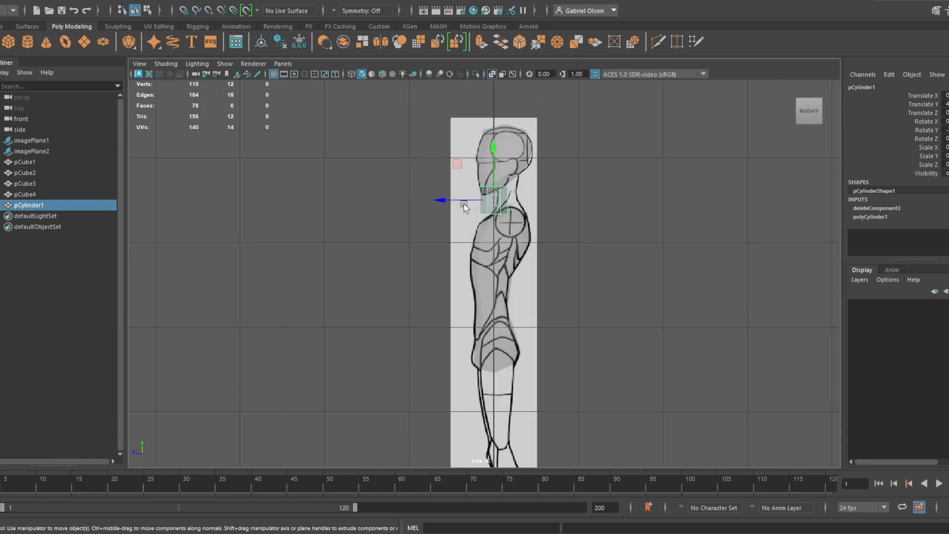
Move the cylinder back along Z onto the drawn neck, duplicate it, and place the copy behind the figure
left_click_drag(464, 203, 477, 203)
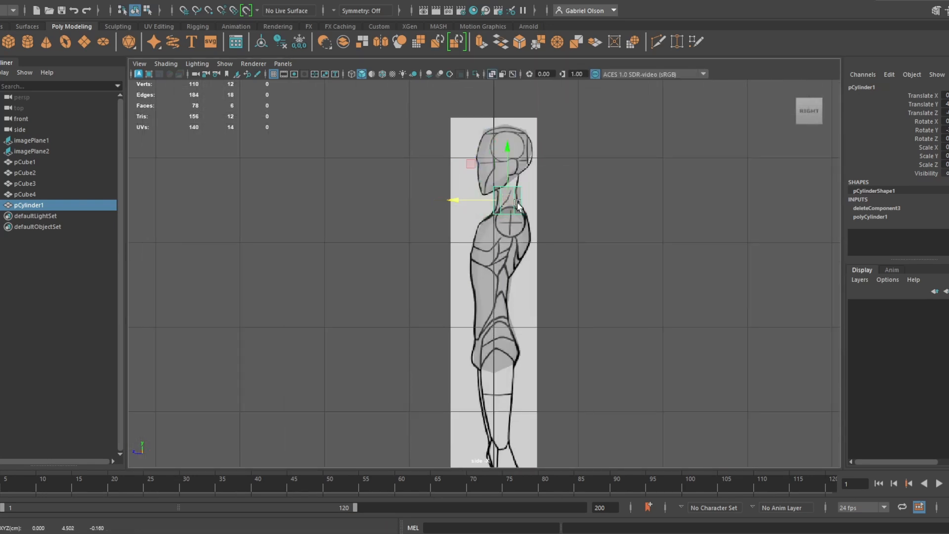
key("ctrl+d")
left_click_drag(465, 202, 350, 204)
middle_click_drag(427, 195, 430, 242, "alt")
scroll(430, 242, "up", 2)
left_click_drag(343, 235, 573, 236)
scroll(573, 236, "up", 5)
Raise the neck cylinder's top vertices into the head and scale that ring narrower to match the side reference
left_click(555, 174)
middle_click_drag(555, 173, 554, 247, "alt")
scroll(554, 247, "up", 1)
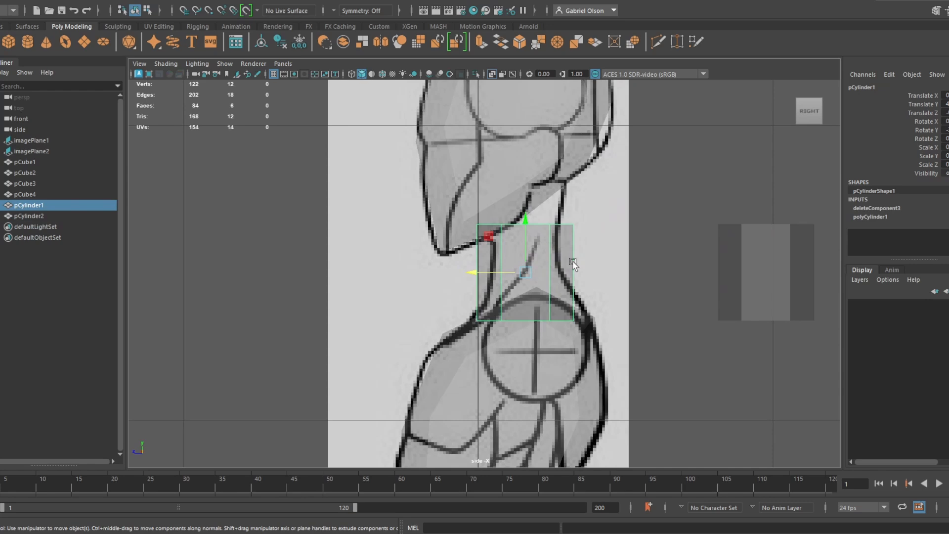
right_click_drag(551, 229, 499, 229)
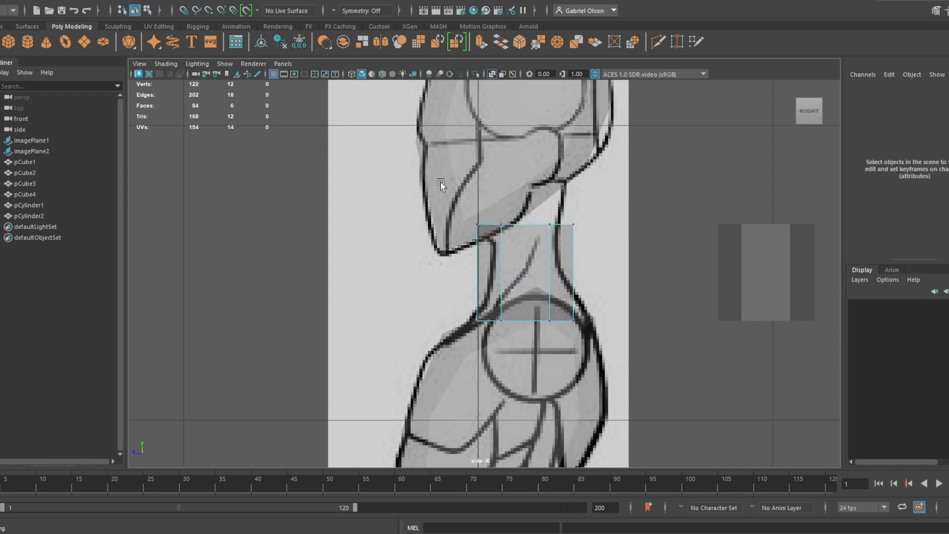
left_click_drag(440, 182, 577, 231)
left_click_drag(529, 190, 546, 144)
key("r")
left_click_drag(548, 183, 514, 184)
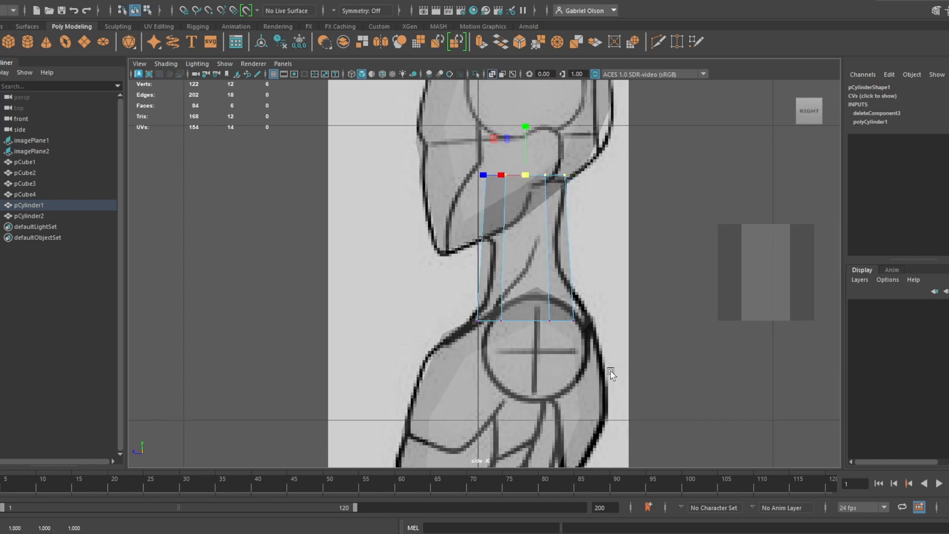
Scale the neck cylinder's bottom vertex ring in and shift it back to fit the neck base in the side reference
left_click_drag(593, 347, 404, 279)
left_click_drag(524, 325, 488, 317)
key("w")
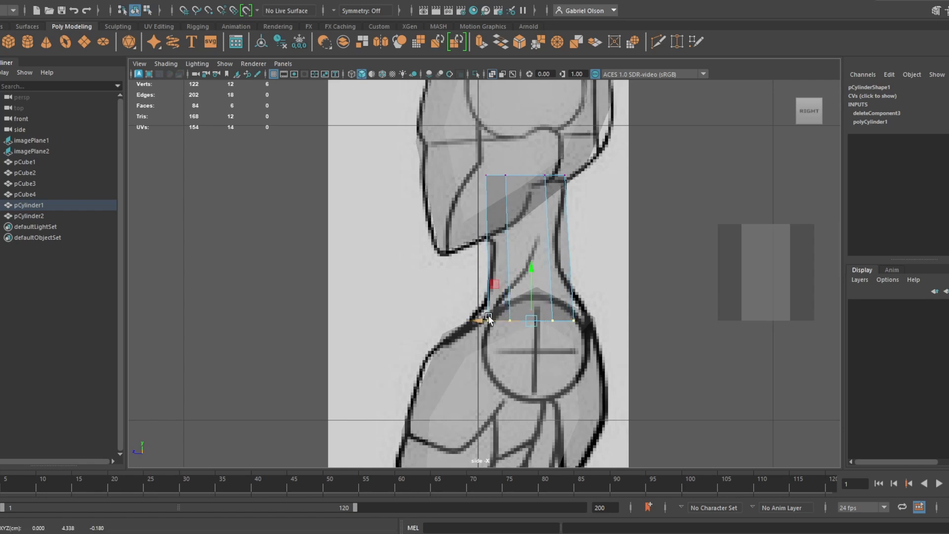
Insert a horizontal edge loop around the middle of the neck cylinder
scroll(489, 211, "up", 2)
mouse_move(589, 239)
right_mouse_down()
mouse_move(595, 213)
mouse_move(526, 248)
mouse_move(594, 255)
right_mouse_up()
left_click(589, 227)
Try to narrow the neck's middle edge loop front to back and shift it to follow the side outline
key("e")
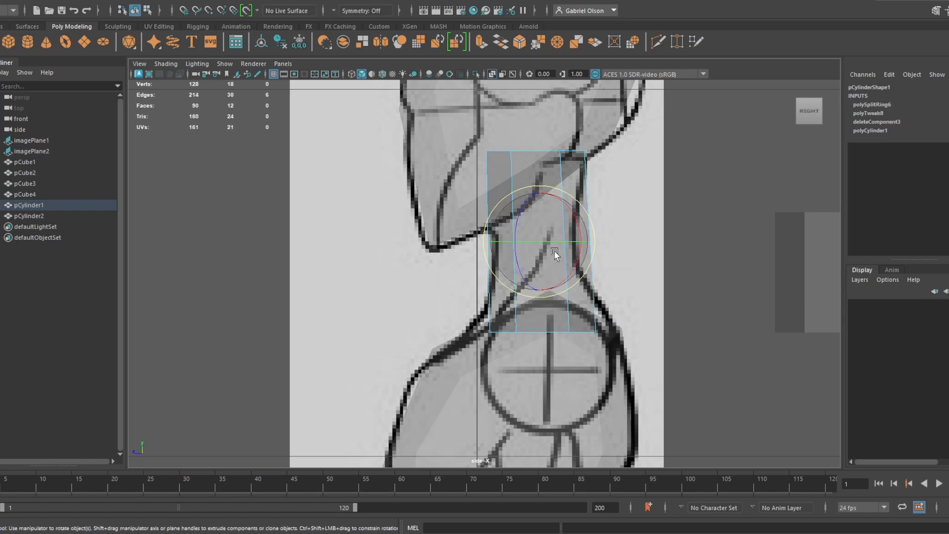
key("r")
left_click_drag(509, 243, 512, 245)
key("w")
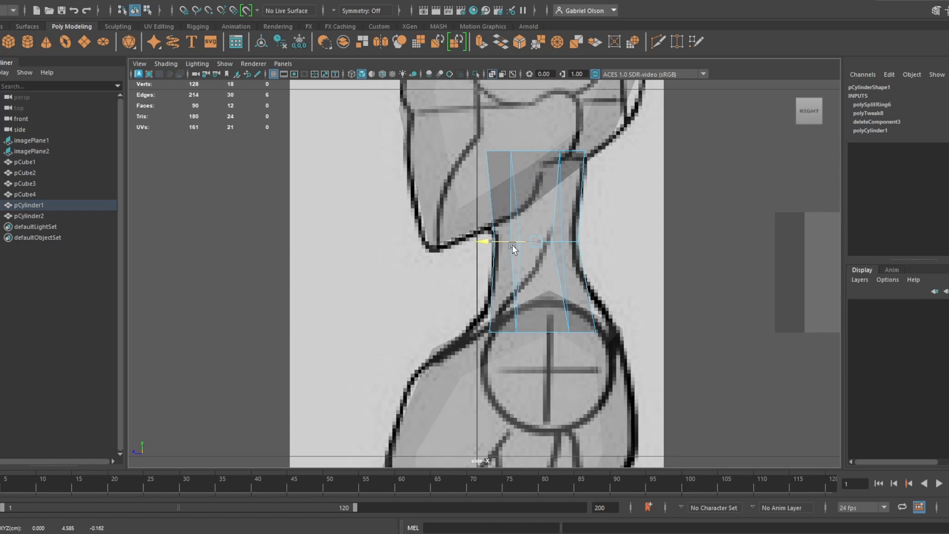
Try to widen the whole neck cylinder along X to match the drawn neck in the front view
key("space")
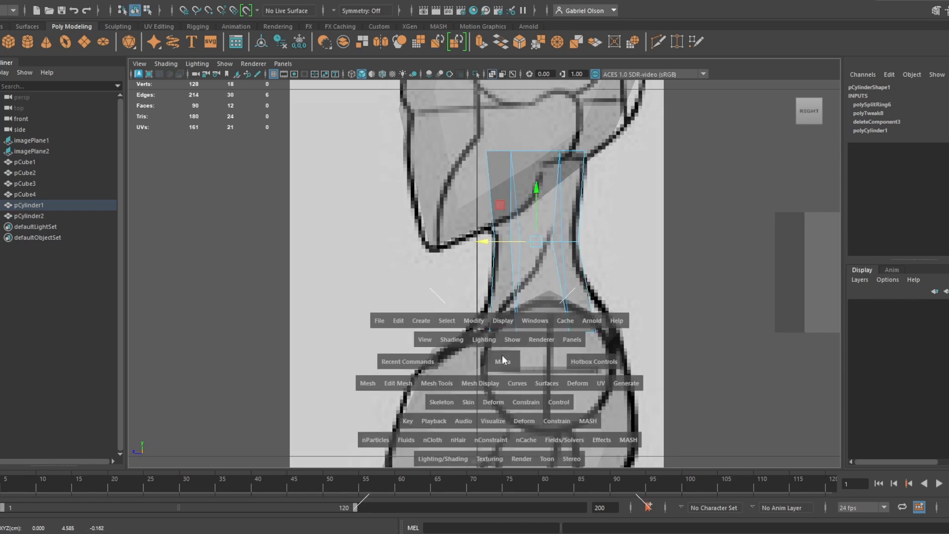
key("space")
right_click_drag(477, 378, 609, 384, "alt")
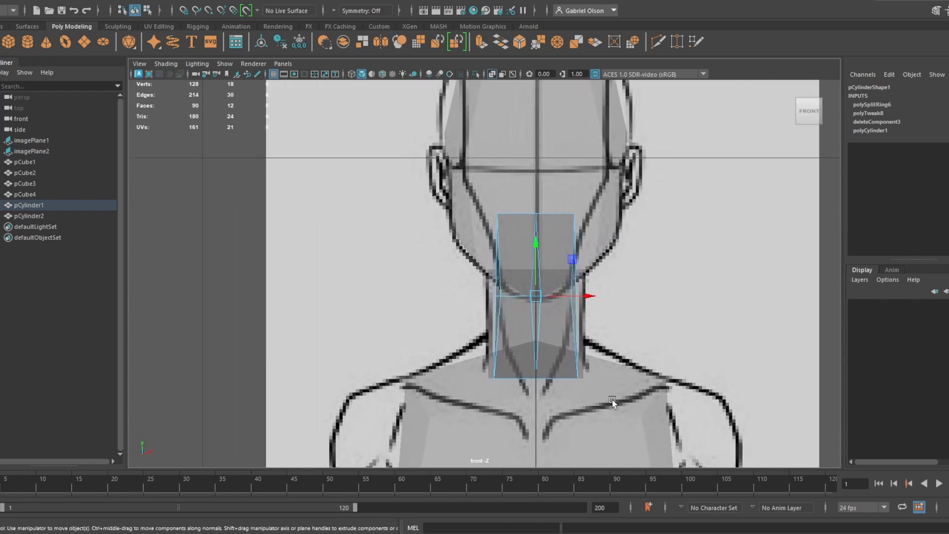
right_click_drag(542, 229, 601, 208)
left_click(549, 248)
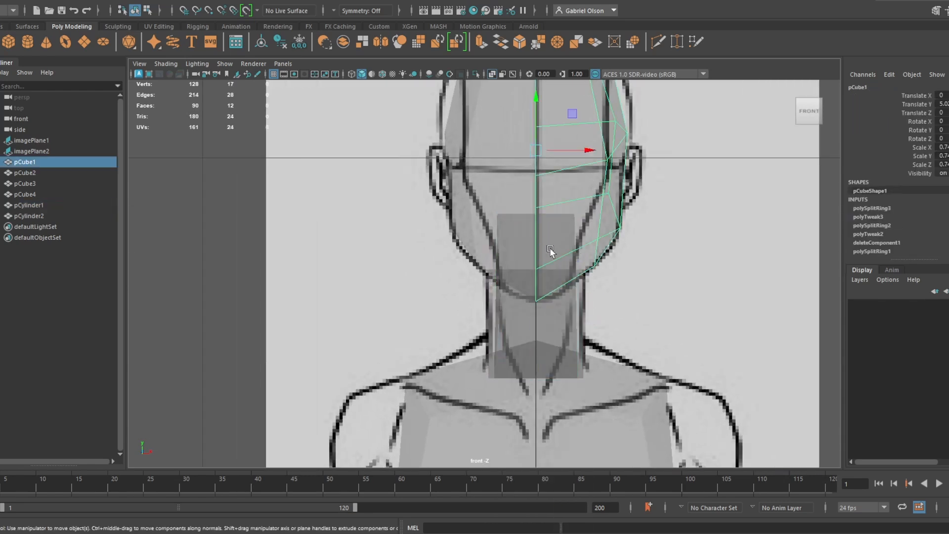
left_click(543, 346)
key("r")
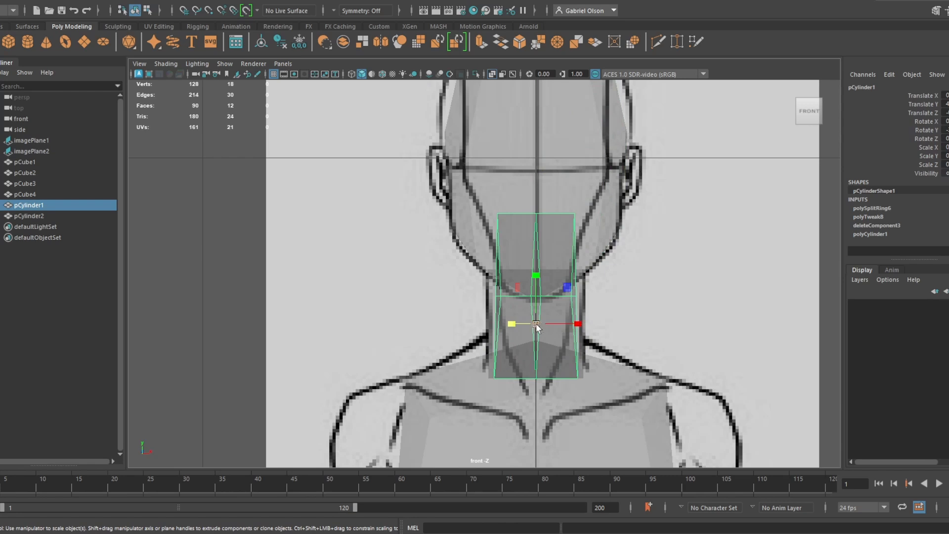
left_click_drag(566, 324, 585, 322)
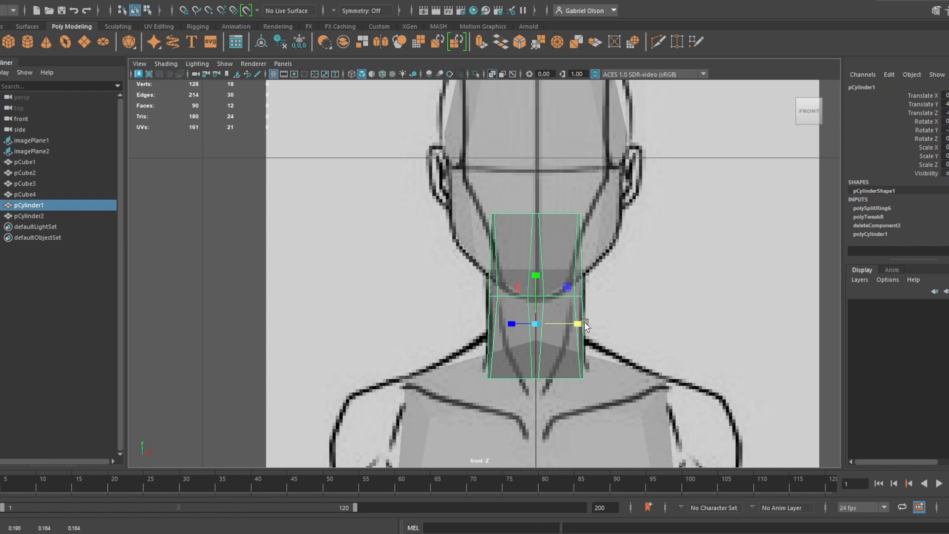
Examine the neck's shape and its fit between head and torso in perspective and against the front reference
key("space")
key("space")
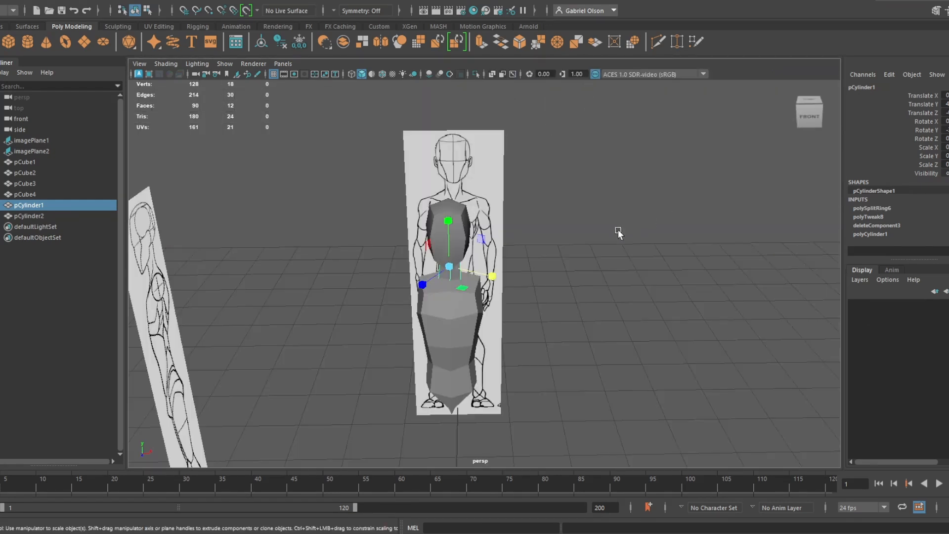
right_click_drag(618, 233, 711, 326, "alt")
left_click_drag(643, 291, 769, 268, "alt")
mouse_move(656, 272)
left_mouse_down("alt")
mouse_move(696, 269)
mouse_move(572, 292)
mouse_move(469, 269)
mouse_move(459, 257)
mouse_move(483, 258)
mouse_move(474, 203)
mouse_move(462, 267)
left_mouse_up("alt")
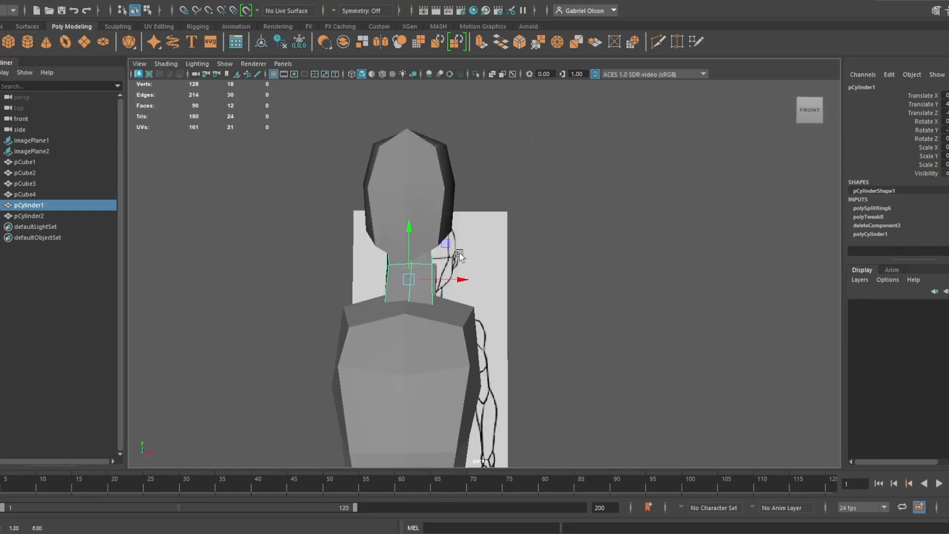
key("space")
key("space")
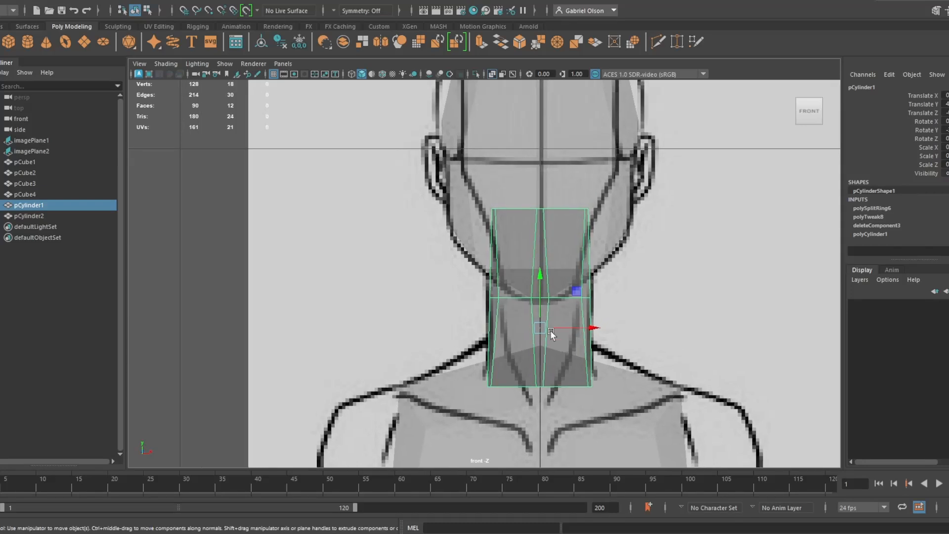
key("space")
key("space")
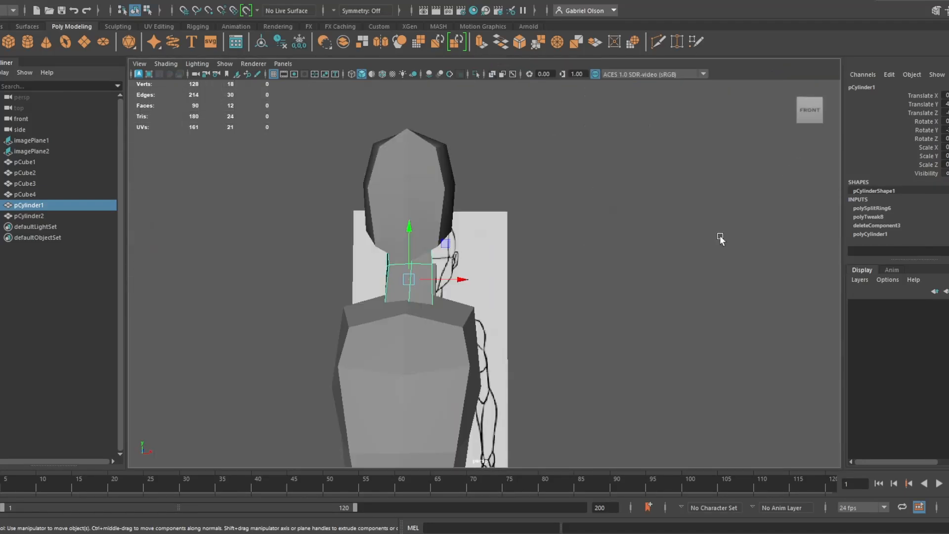
left_click_drag(698, 233, 447, 262, "alt")
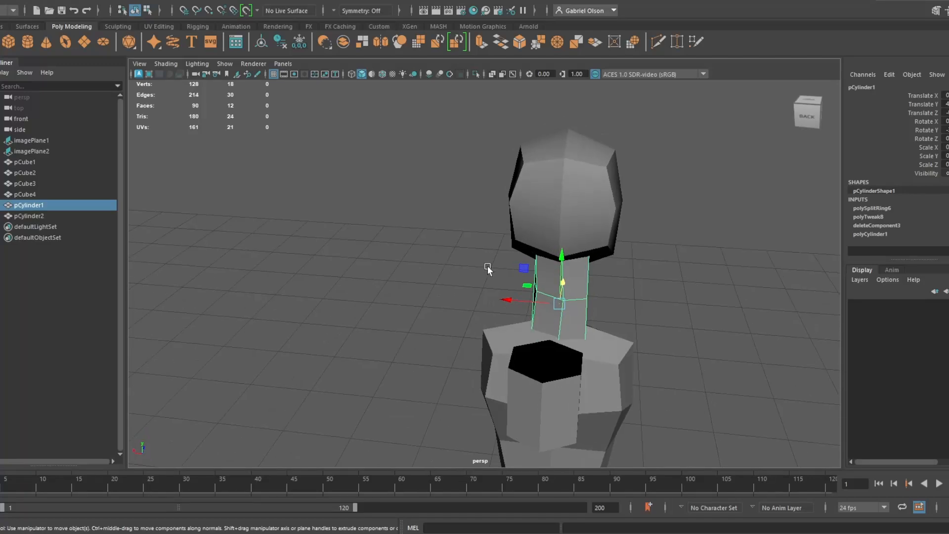
Undo the neck cylinder's widening and the scaling of its middle edge loop
key("ctrl+z")
key("ctrl+z")
key("ctrl+z")
key("ctrl+z")
key("ctrl+z")
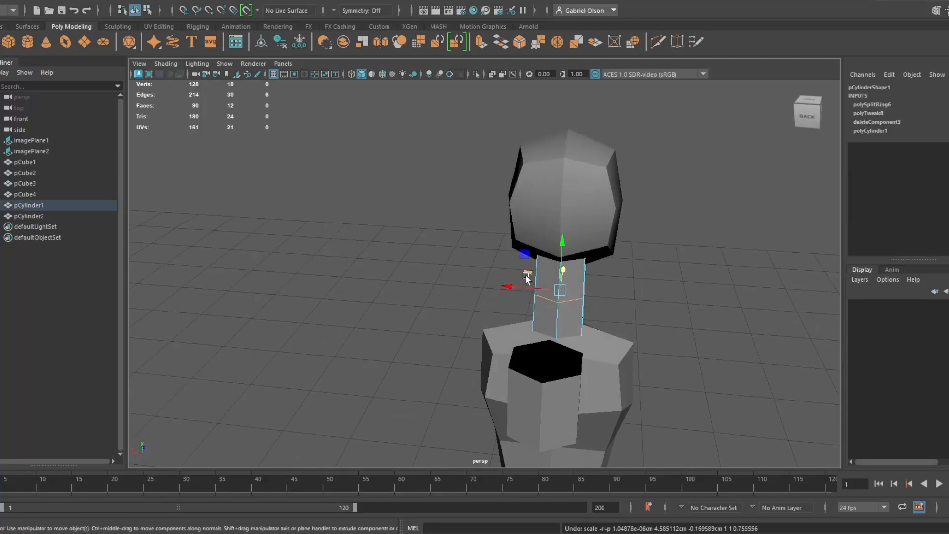
left_click_drag(526, 274, 597, 272, "alt")
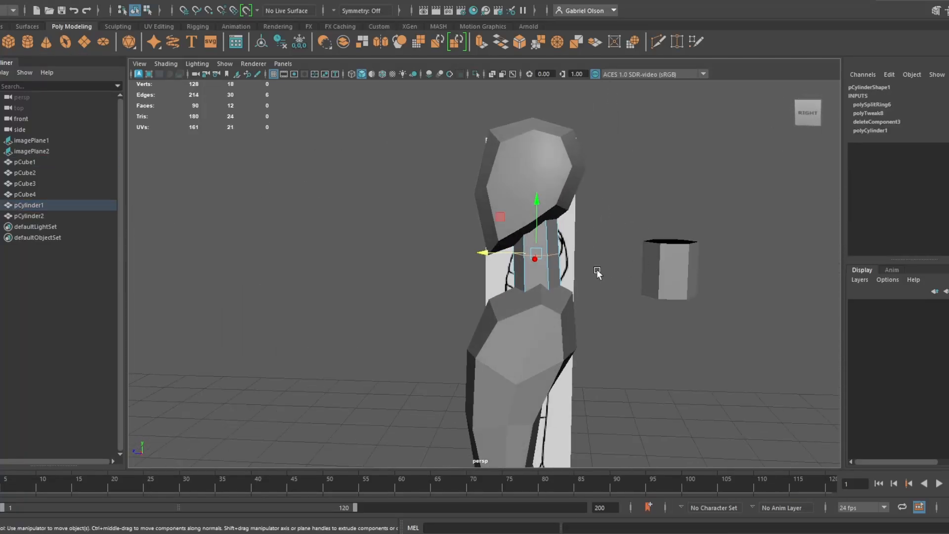
Scale the neck's middle edge loop to about 0.825 in X and Z and shift it forward to fit the side outline
key("space")
key("space")
key("space")
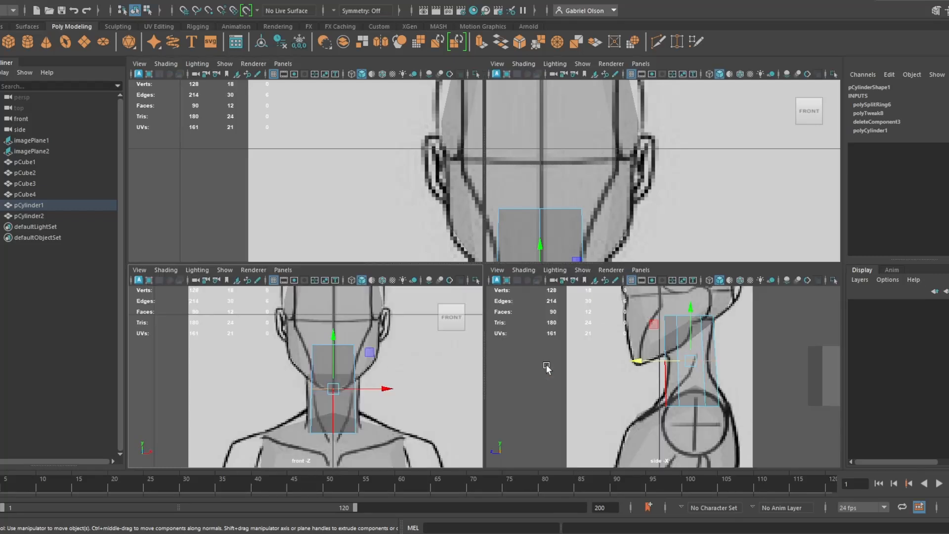
key("space")
scroll(663, 347, "up", 2)
right_click(581, 237)
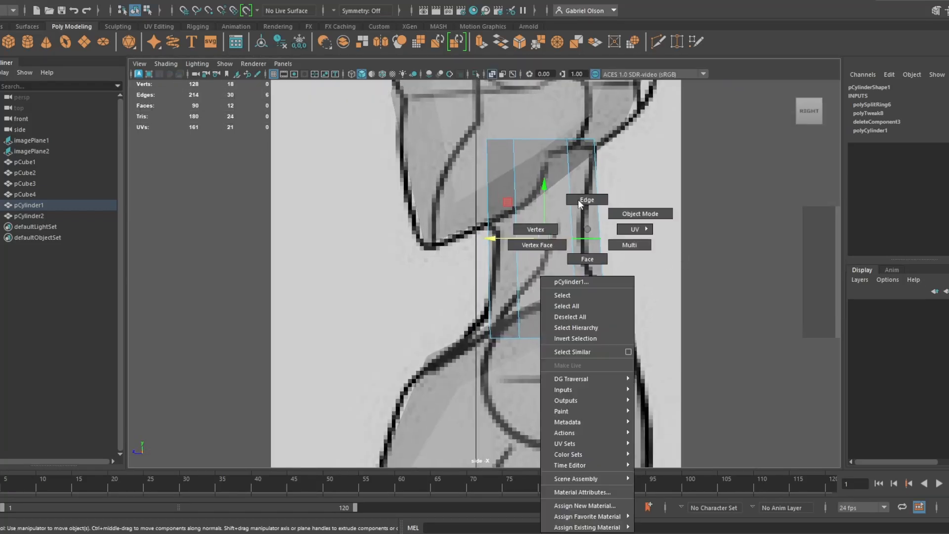
key("r")
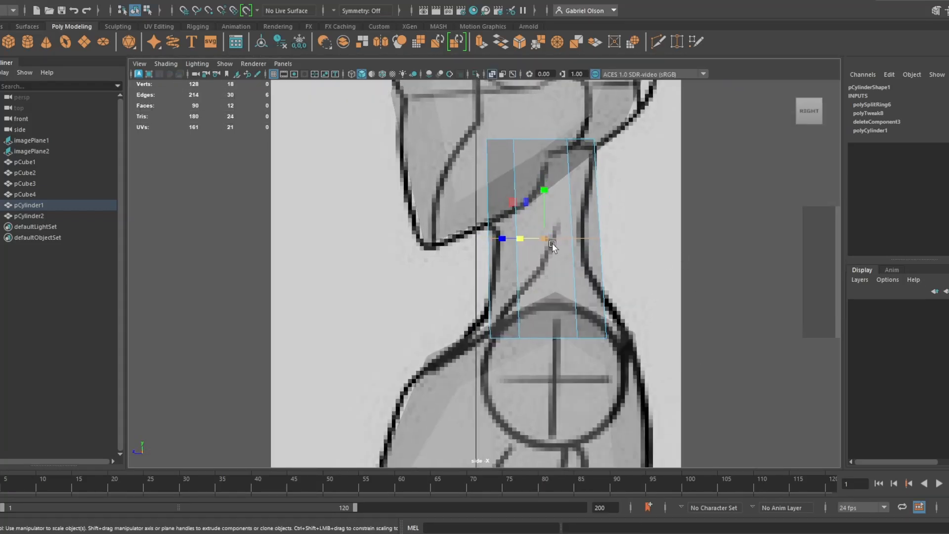
left_click_drag(548, 234, 538, 241)
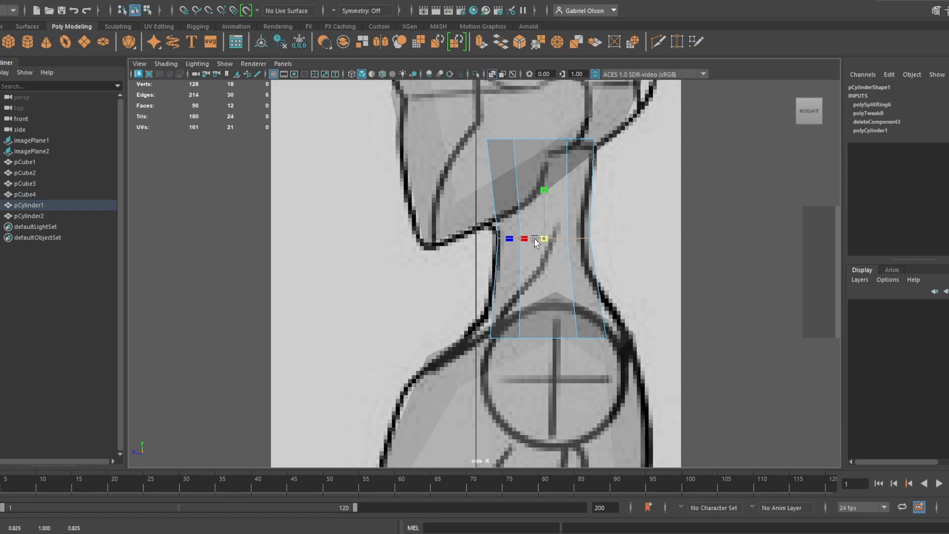
key("w")
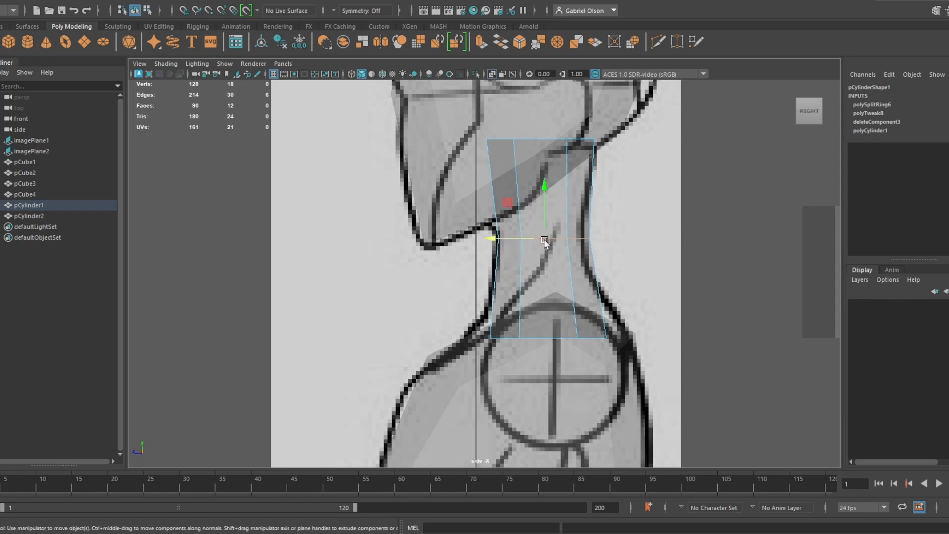
left_click_drag(544, 242, 541, 243)
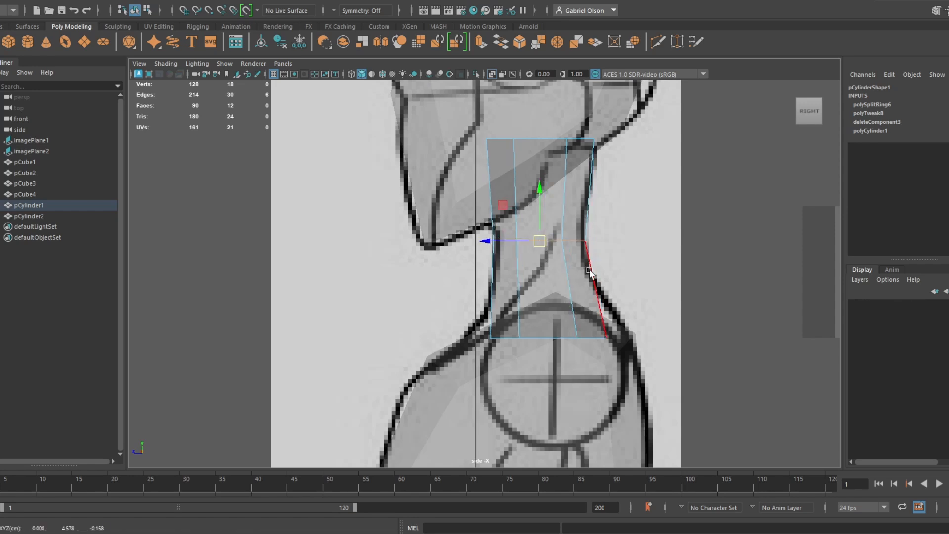
Move the rear vertices at the neck's base backward to meet the upper-back outline in the side view
right_click_drag(593, 230, 535, 228)
left_click_drag(627, 360, 558, 307)
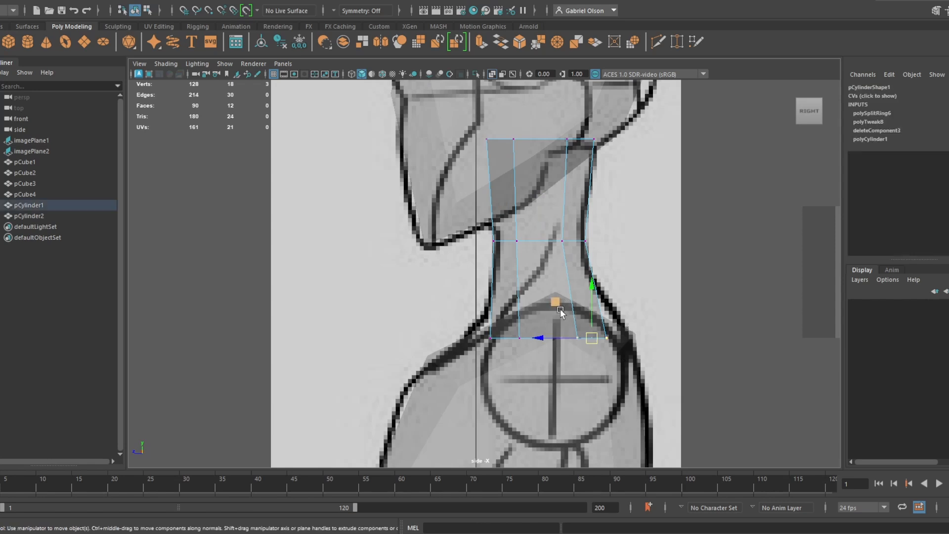
left_click_drag(583, 342, 600, 337)
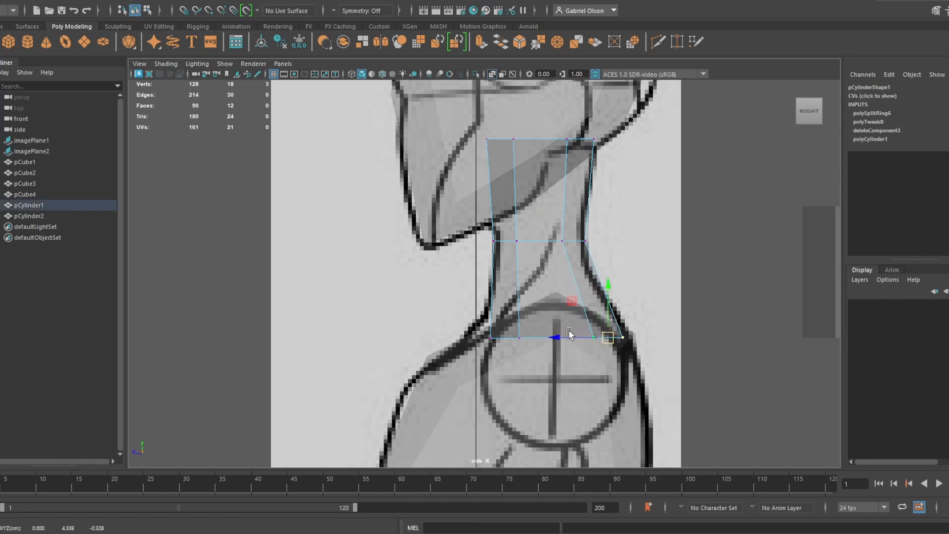
Lower the neck's middle vertex ring and move the front base vertices forward to follow the side reference
left_click_drag(601, 259, 462, 226)
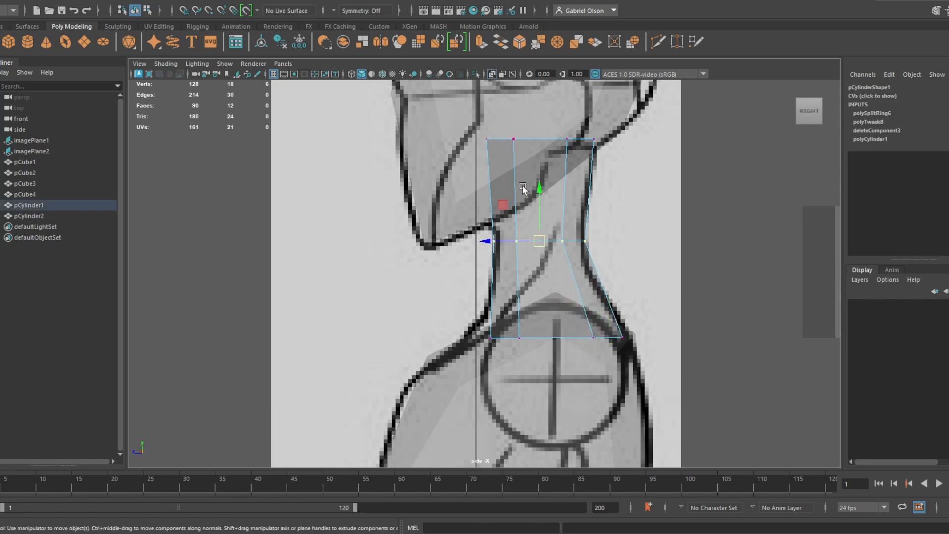
left_click_drag(537, 193, 537, 210)
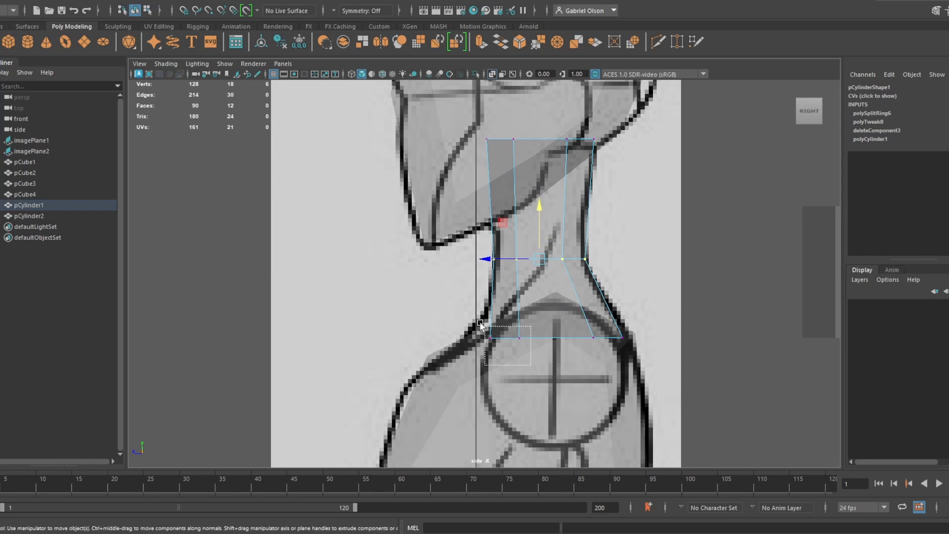
left_click_drag(531, 370, 485, 321)
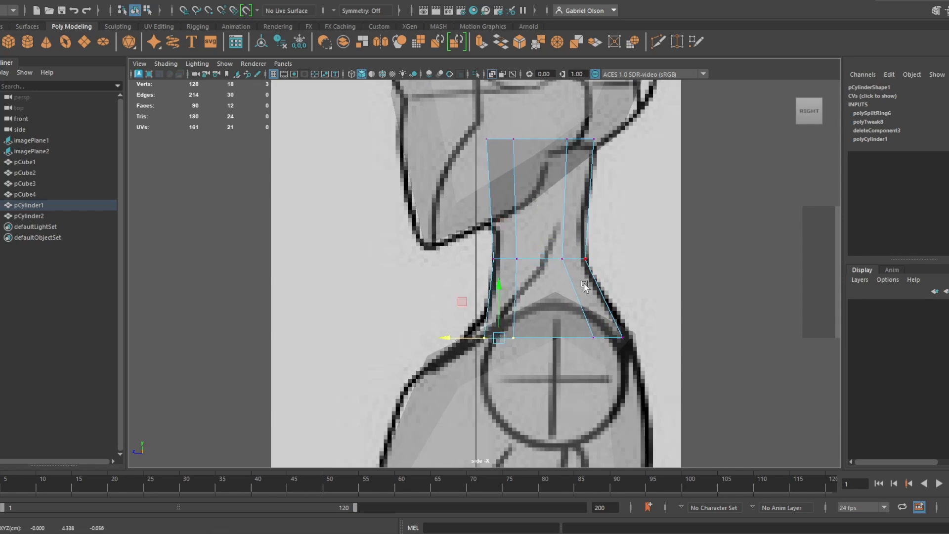
Select all of the neck's vertices in the front view and scale them wider along X to the drawn neck width
key("space")
key("space")
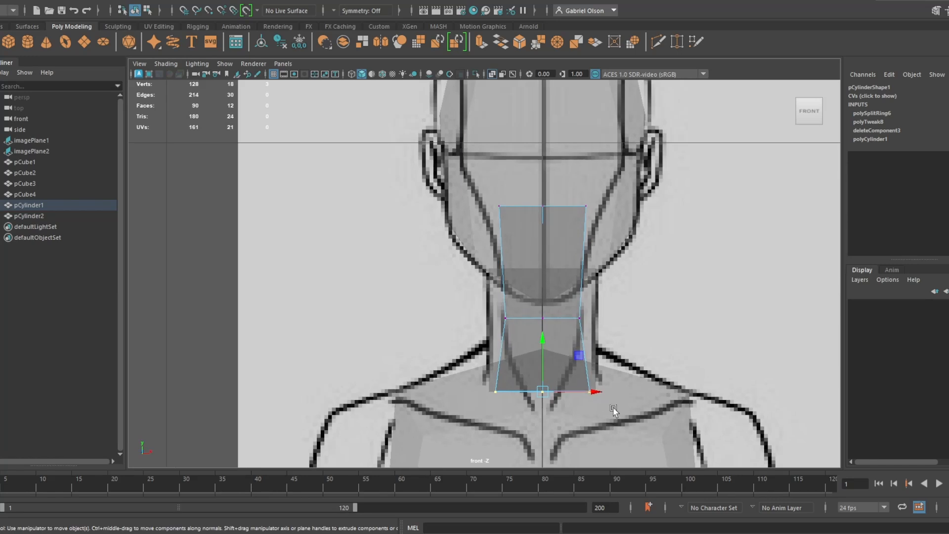
right_click_drag(572, 316, 521, 231)
left_click_drag(431, 136, 669, 478)
key("e")
key("r")
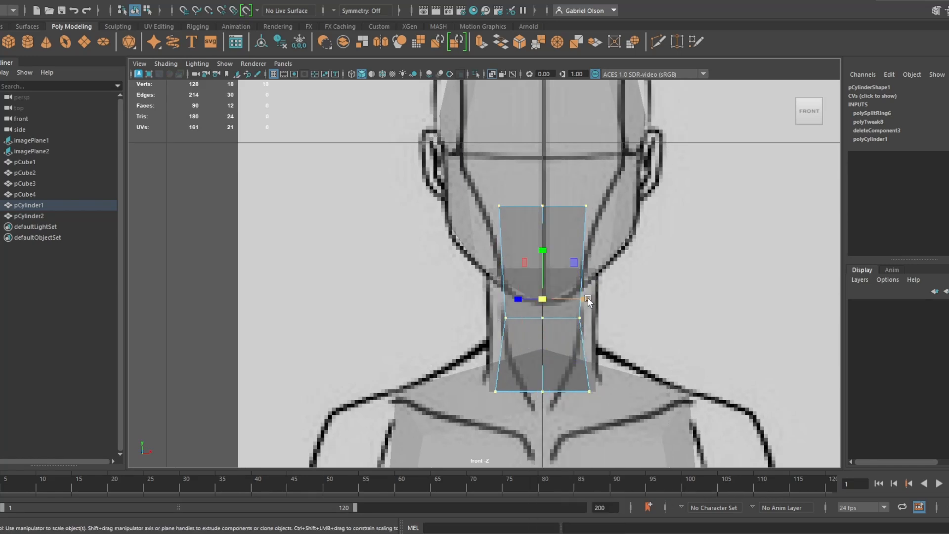
left_click_drag(587, 299, 608, 318)
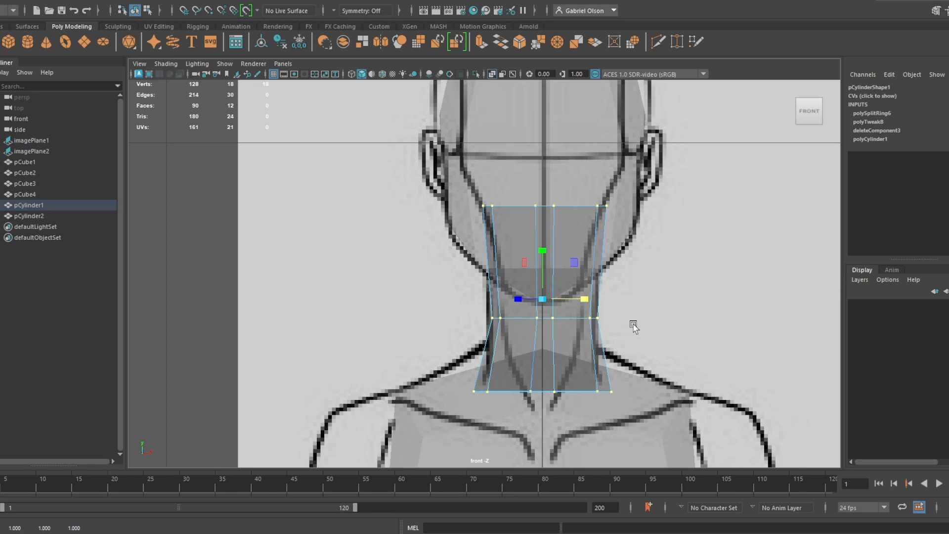
Move the outer base vertices on the +X side of the neck inward to the drawn neck outline
left_click_drag(624, 421, 581, 373)
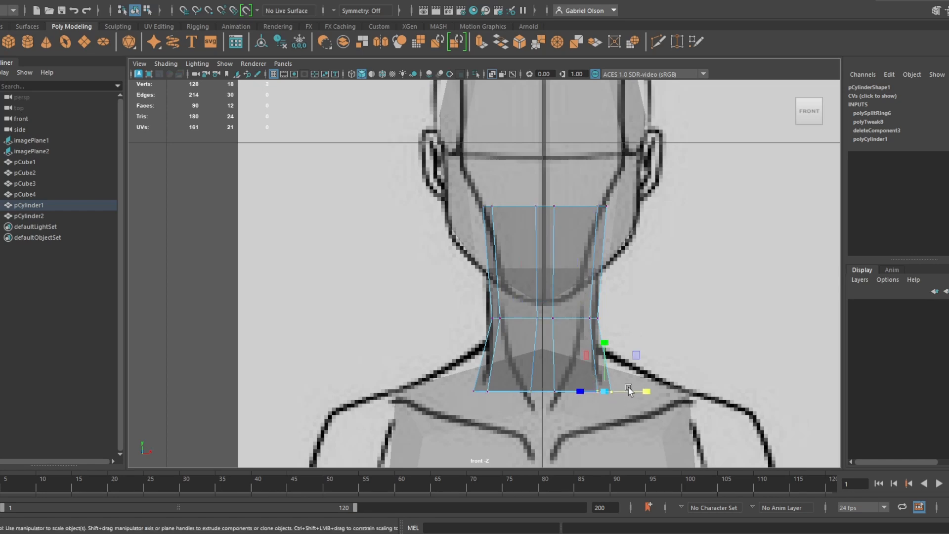
key("w")
mouse_move(653, 390)
left_mouse_down()
mouse_move(661, 389)
mouse_move(644, 389)
left_mouse_up()
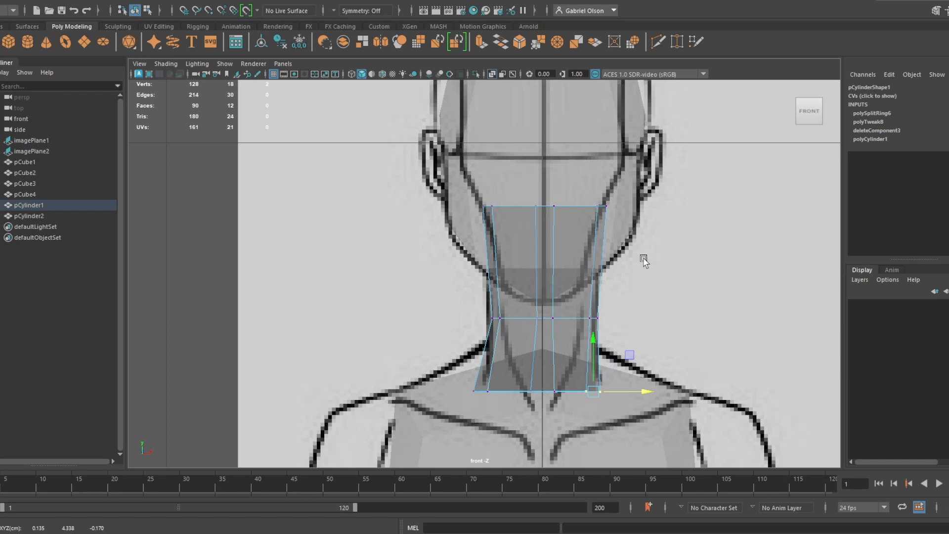
Undo the last base vertex move and try scaling all of the neck's base vertices narrower along X
key("ctrl+z")
left_click_drag(668, 454, 450, 352)
key("r")
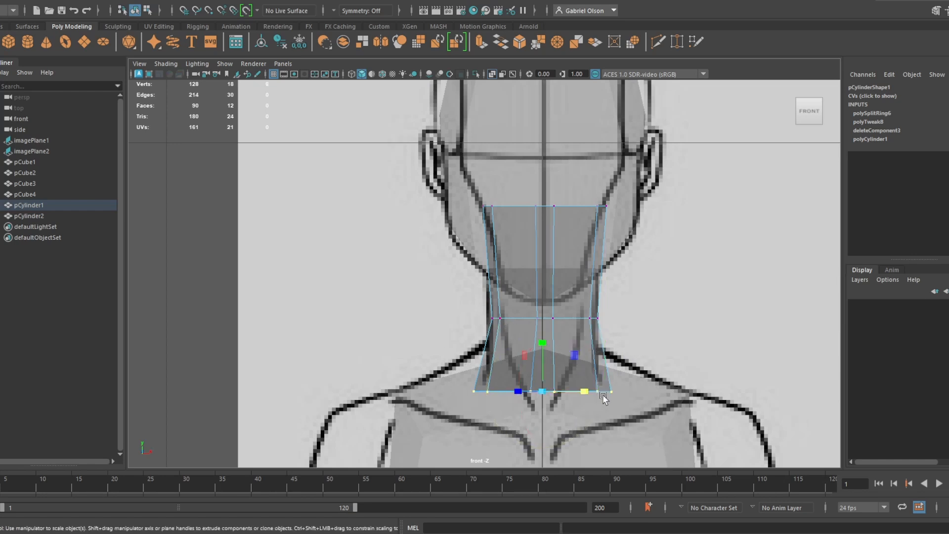
left_click_drag(581, 393, 574, 398)
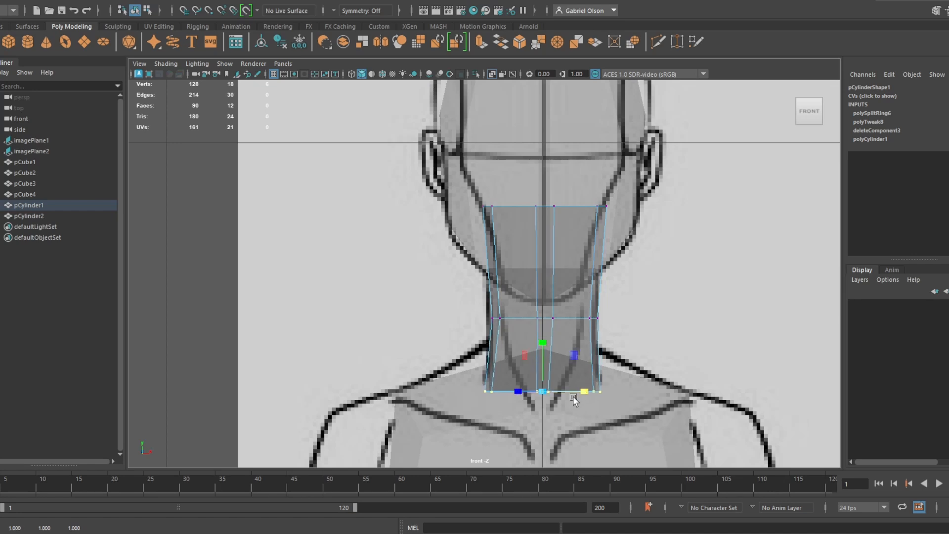
Undo the neck's vertex scaling back to the shape before it was widened along X
key("ctrl+z")
key("ctrl+z")
key("ctrl+z")
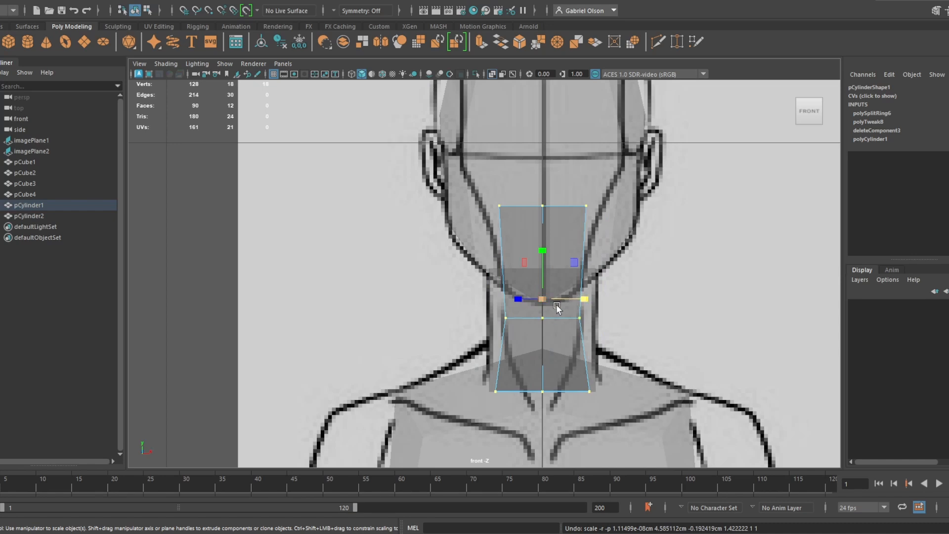
Try to freeze the neck's transformations while its vertices are selected
left_click(5, 2)
mouse_move(23, 2)
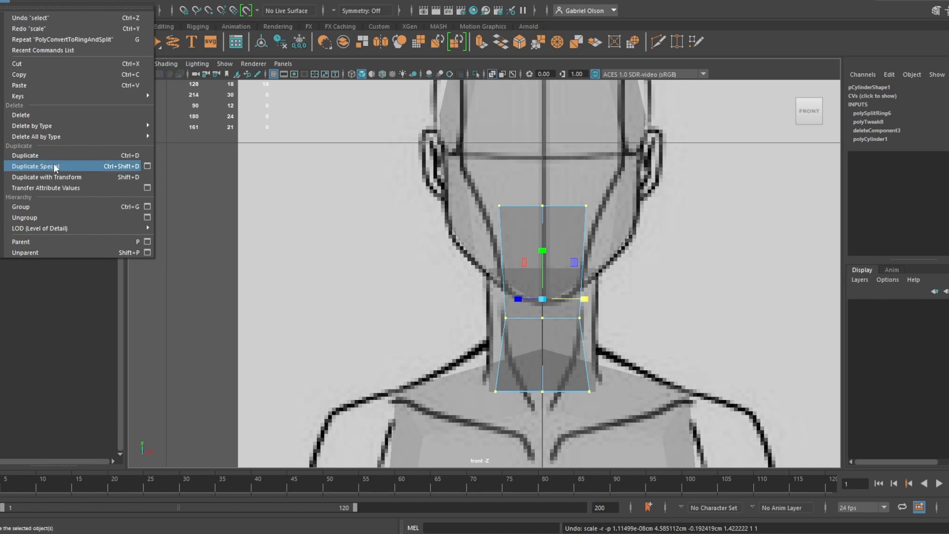
mouse_move(69, 1)
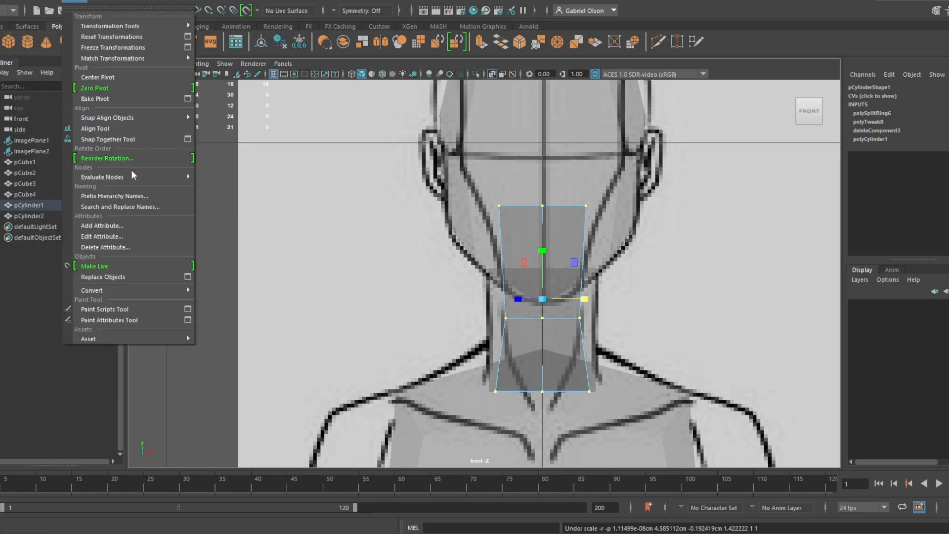
left_click(125, 44)
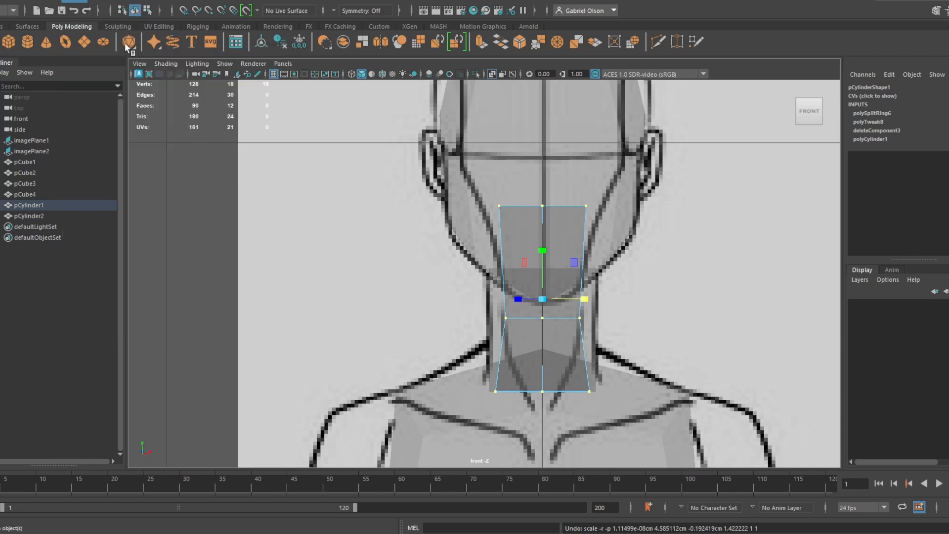
Center the neck's pivot and check its manipulator orientation in the perspective view
left_click(72, 3)
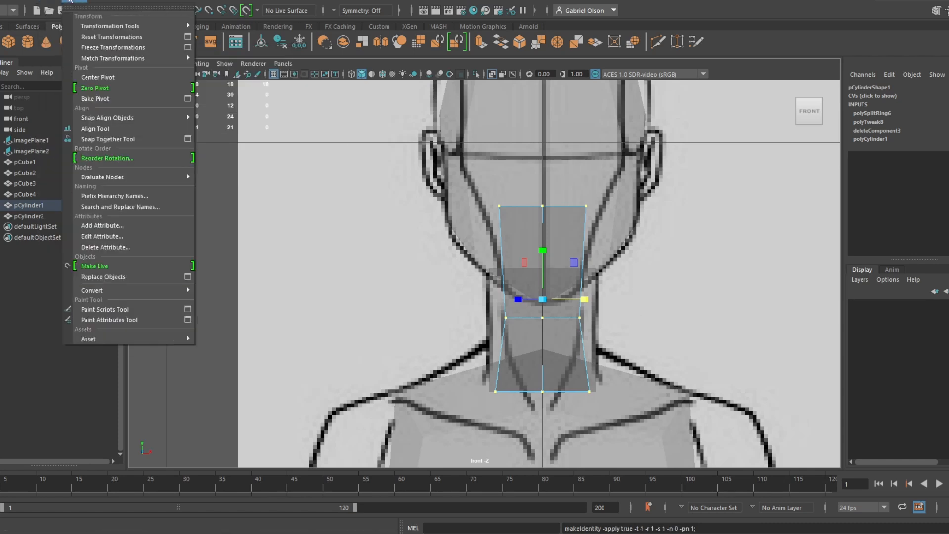
left_click(148, 78)
key("space")
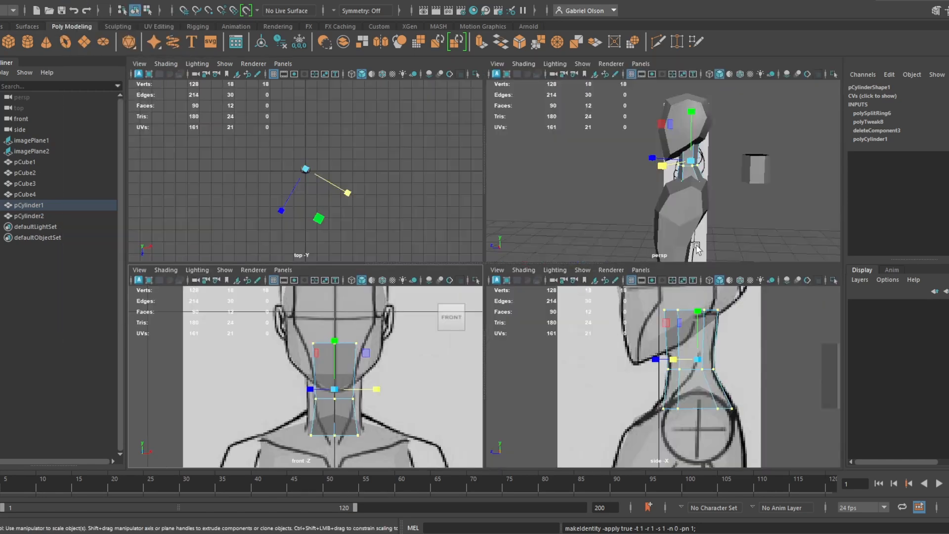
key("space")
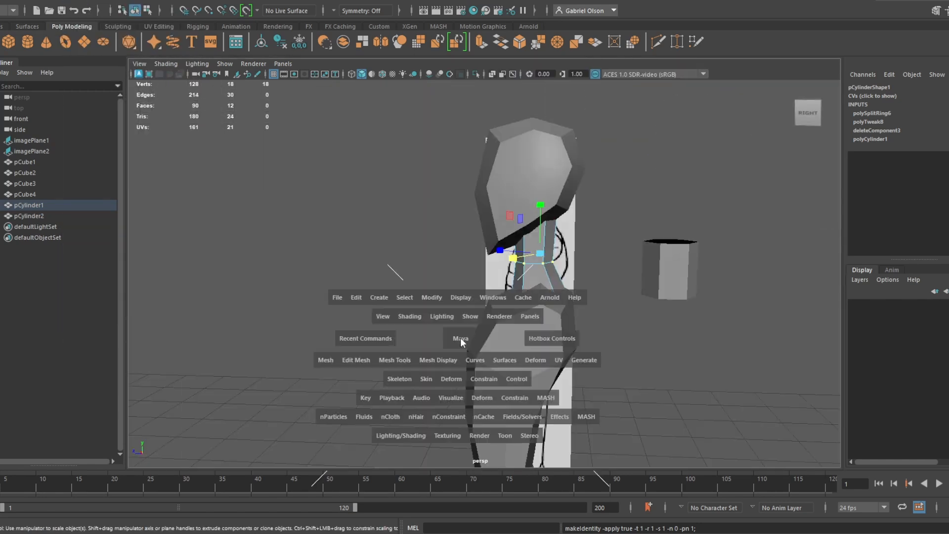
key("space")
key("space")
Select the neck as a whole object, freeze its transformations and scale it to 1.3 along X to fit the drawn neck width
scroll(434, 325, "up", 1)
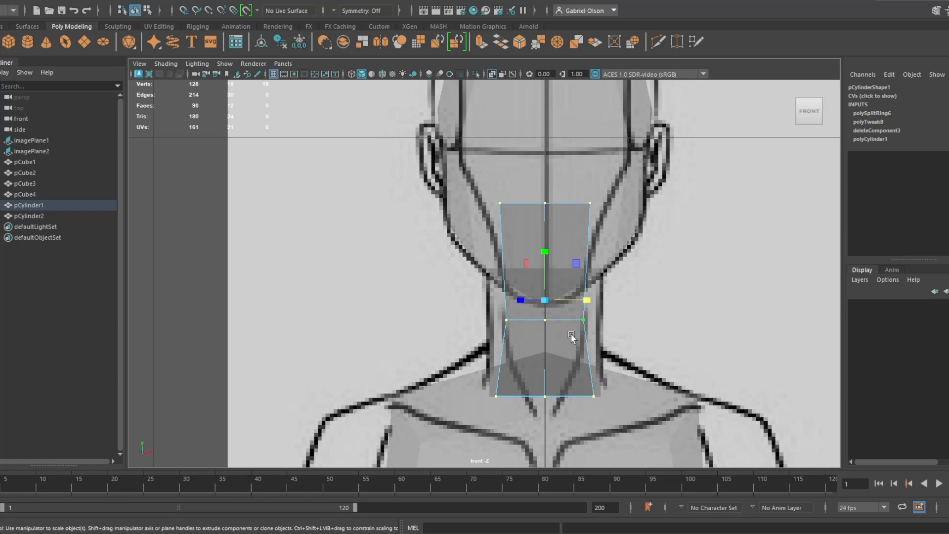
right_click_drag(568, 323, 630, 217)
left_click(661, 301)
left_click(565, 318)
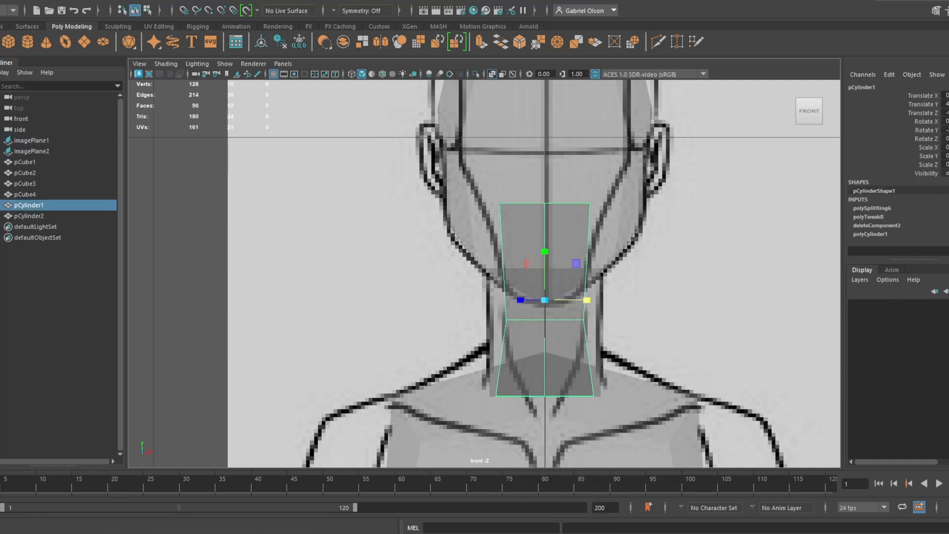
left_click(69, 1)
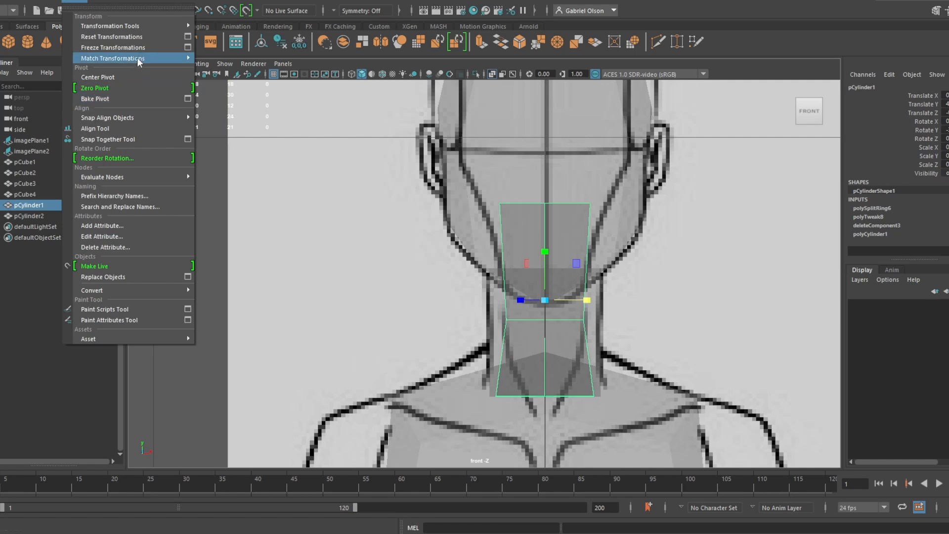
left_click(139, 49)
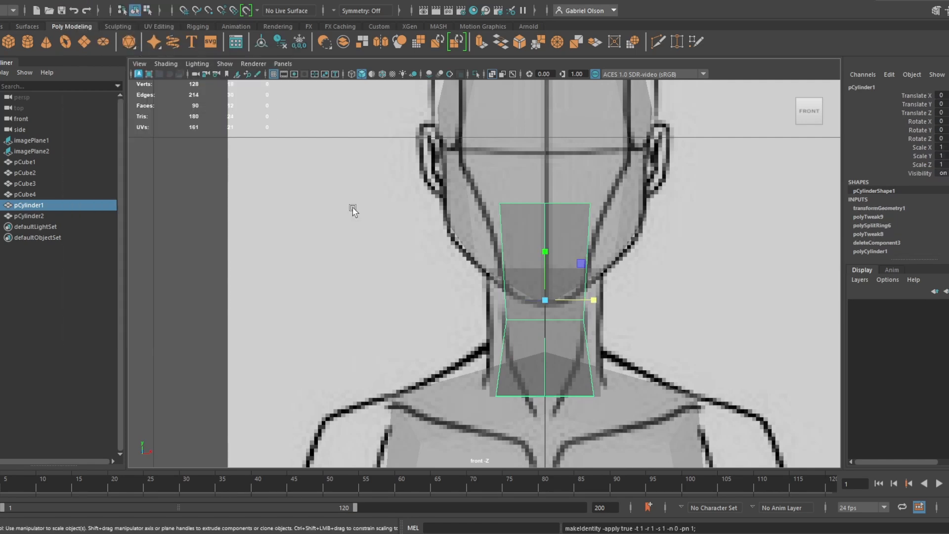
left_click_drag(595, 305, 603, 306)
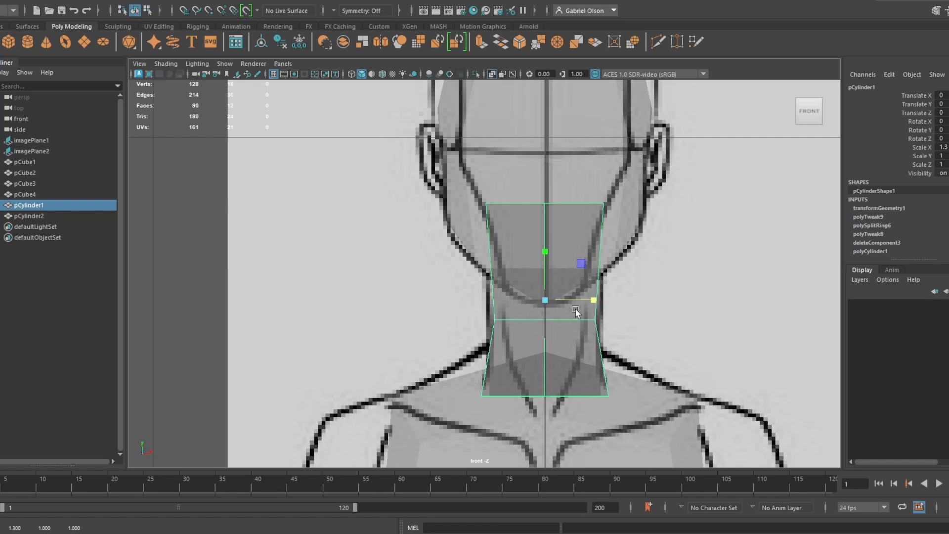
Examine the neck's middle vertex ring in the side and perspective views, then return to object selection and deselect the neck
right_click_drag(563, 239, 463, 279)
left_click_drag(462, 279, 597, 322)
key("space")
key("space")
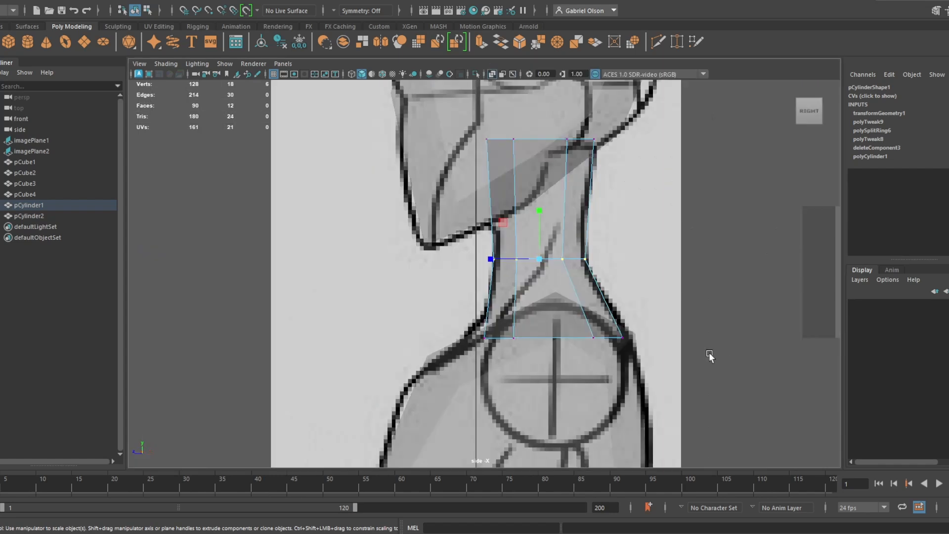
key("space")
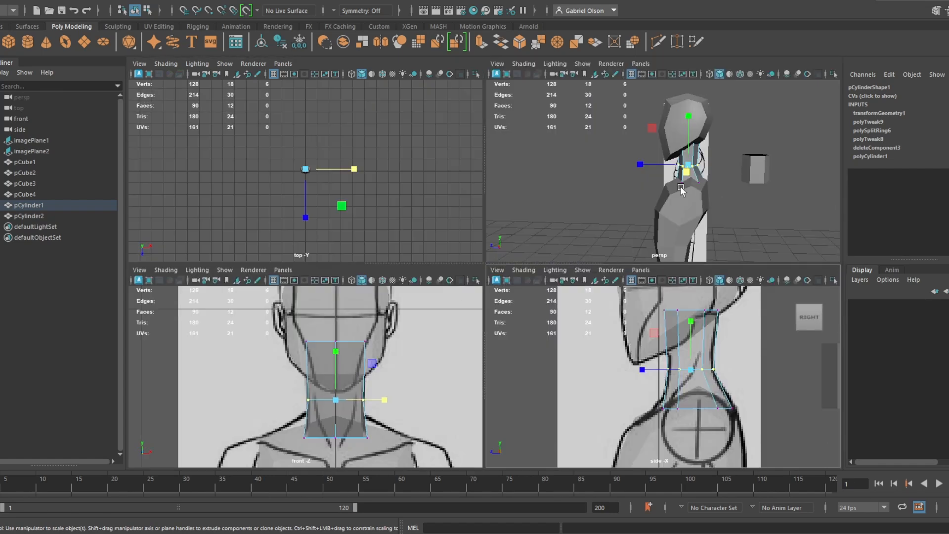
key("space")
left_click_drag(519, 284, 644, 265, "alt")
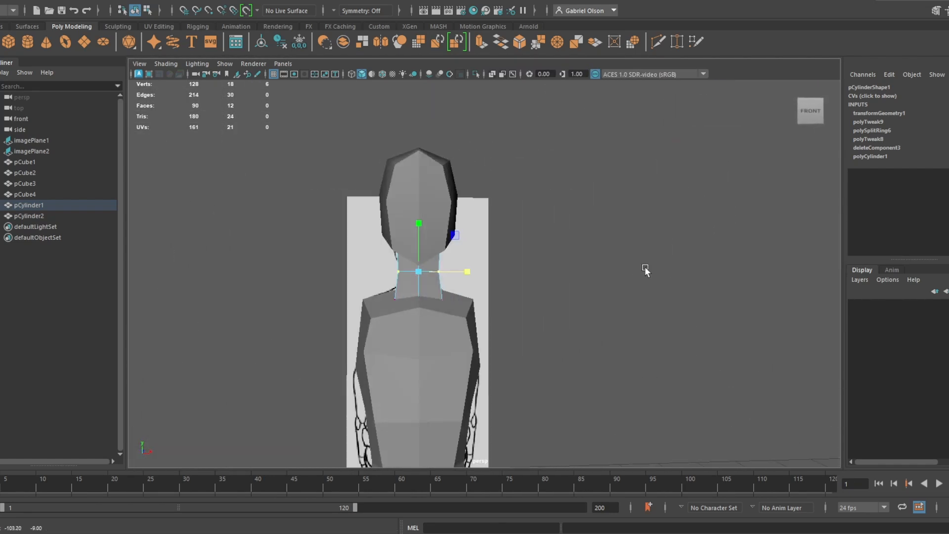
left_click_drag(413, 273, 409, 275, "alt")
right_click_drag(410, 274, 437, 201)
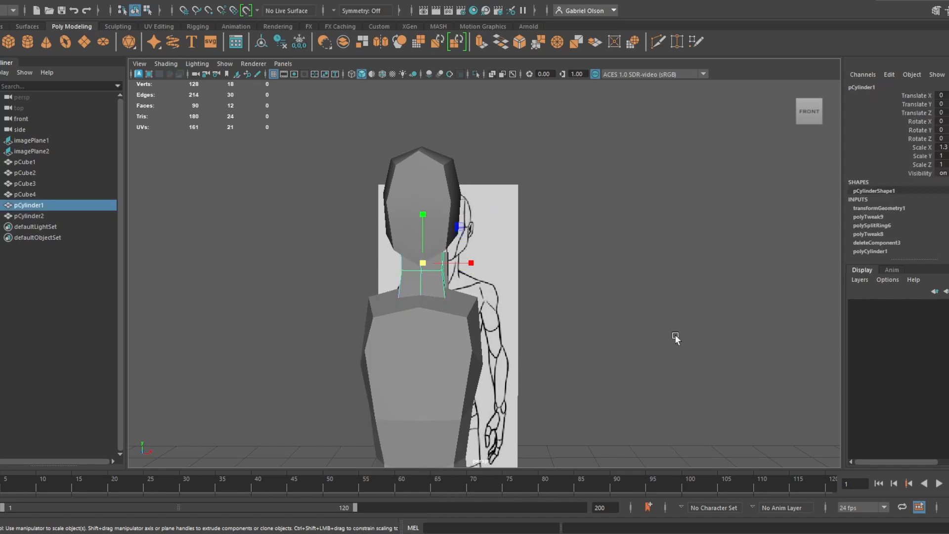
left_click(675, 334)
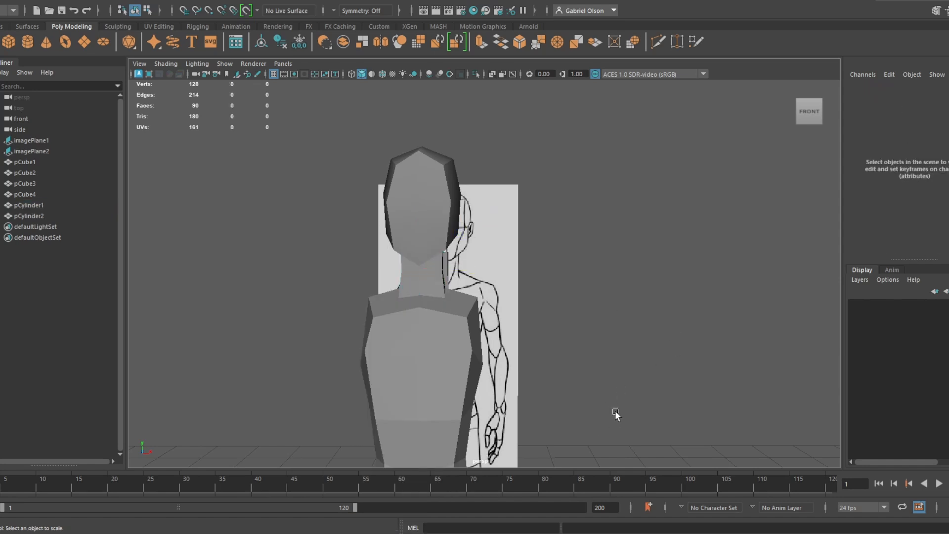
Save the scene with the head, neck and torso in the perspective view
left_click_drag(604, 404, 543, 380, "alt")
key("ctrl+s")
scroll(550, 369, "down", 5)
scroll(549, 369, "up", 4)
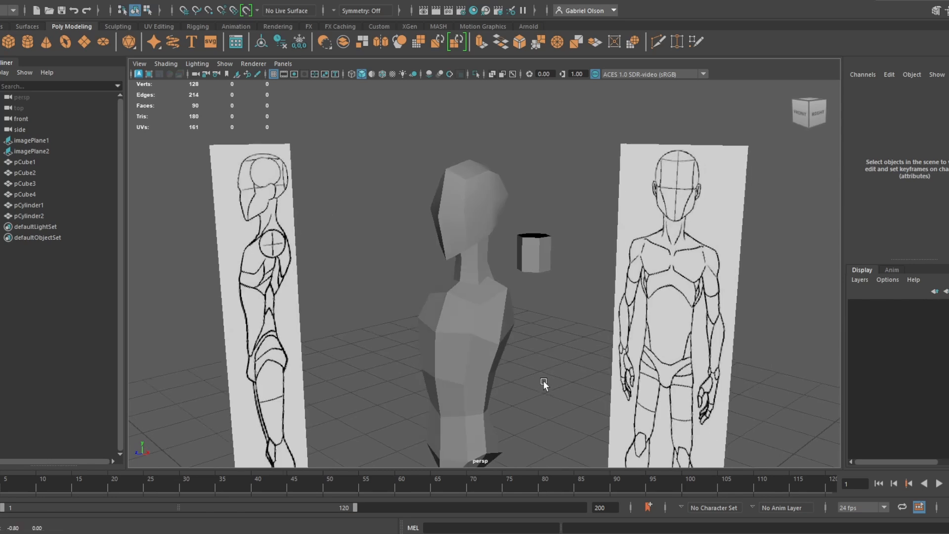
Select the spare cylinder beside the neck and move it straight down below the torso to a height of about 1.535
middle_click_drag(521, 366, 512, 248, "alt")
scroll(512, 248, "down", 5)
left_click_drag(514, 296, 587, 277, "alt")
left_click_drag(501, 232, 489, 195, "alt")
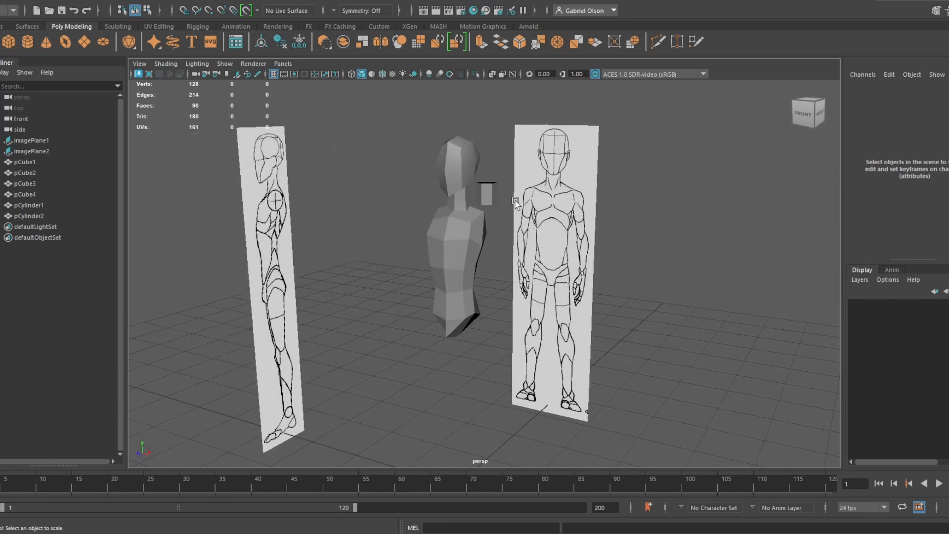
left_click(489, 193)
key("w")
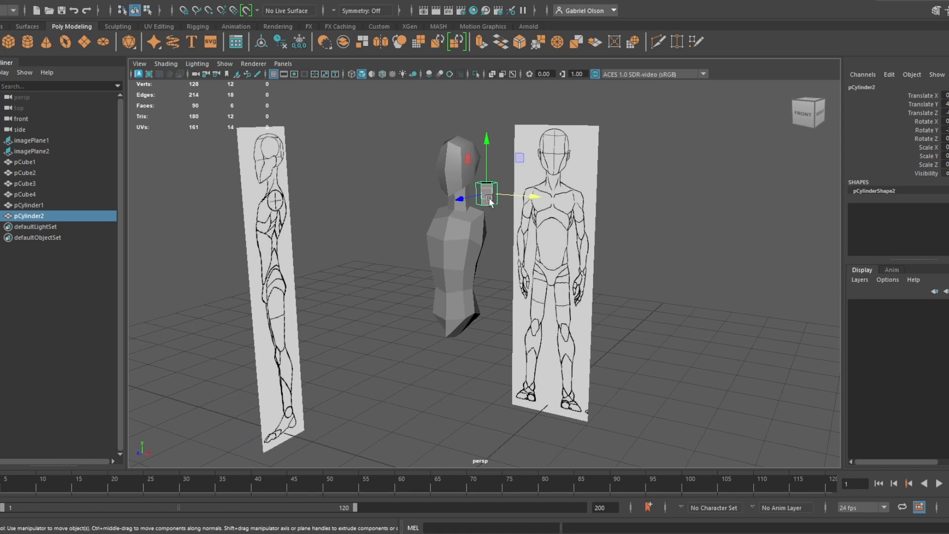
left_click_drag(484, 143, 484, 326)
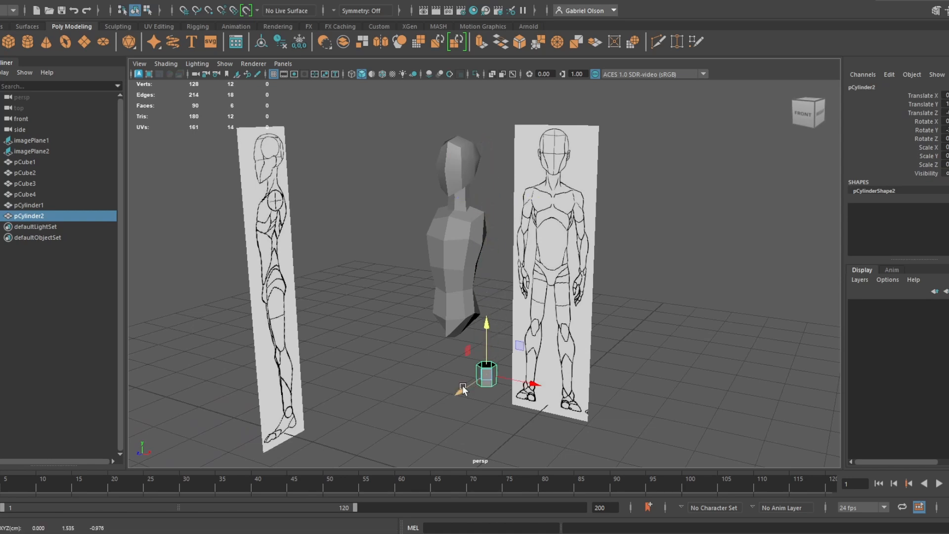
Move the spare cylinder in the side view onto the drawn thigh, to about Y 2.163
key("space")
key("space")
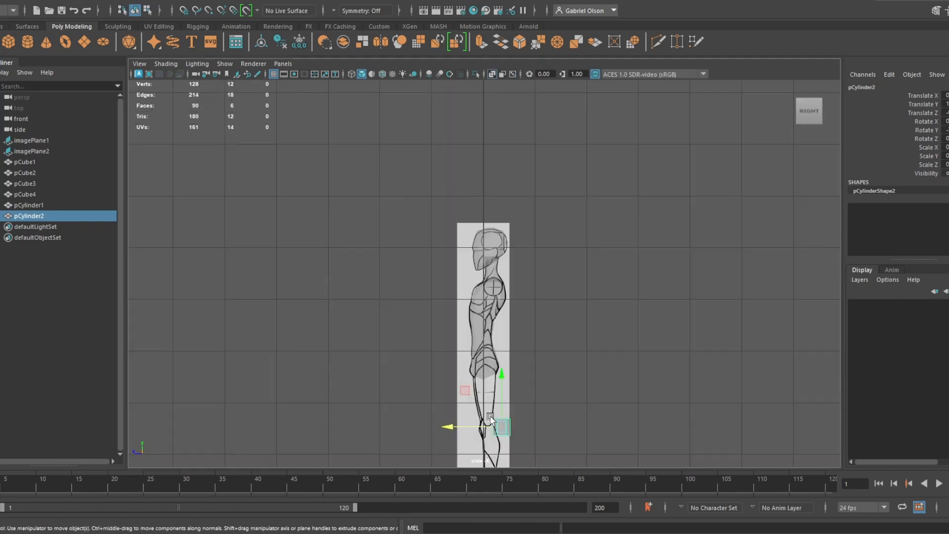
scroll(500, 417, "up", 2)
left_click_drag(494, 367, 485, 347)
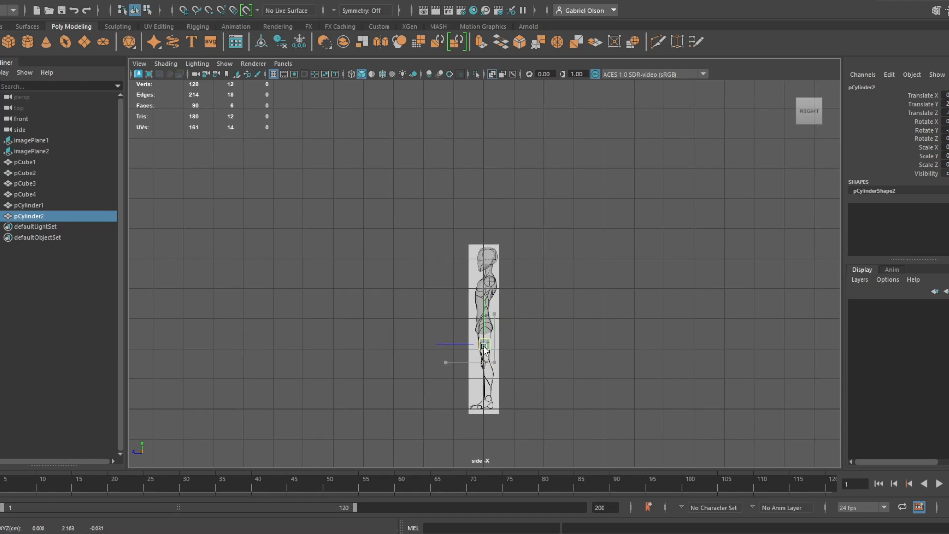
Move the cylinder sideways along X to about 0.36 for the leg's position
key("space")
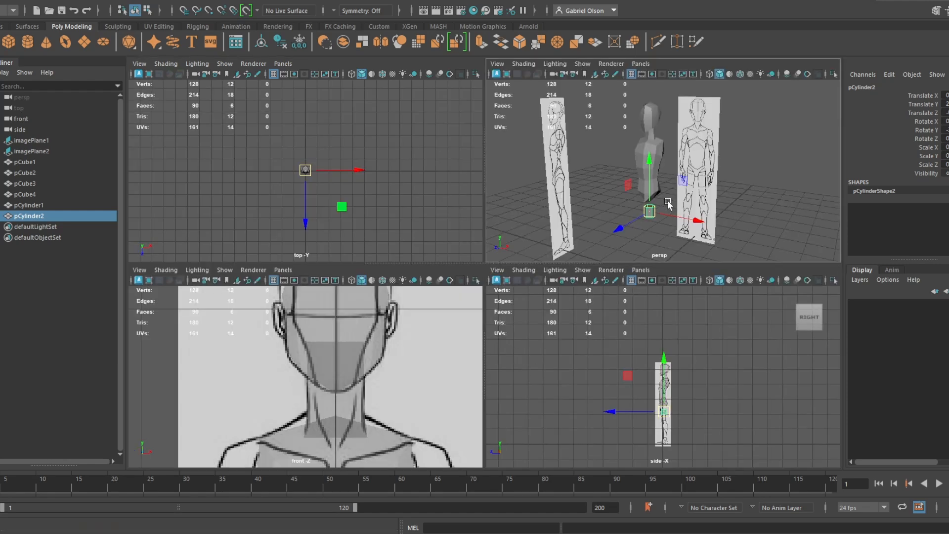
key("space")
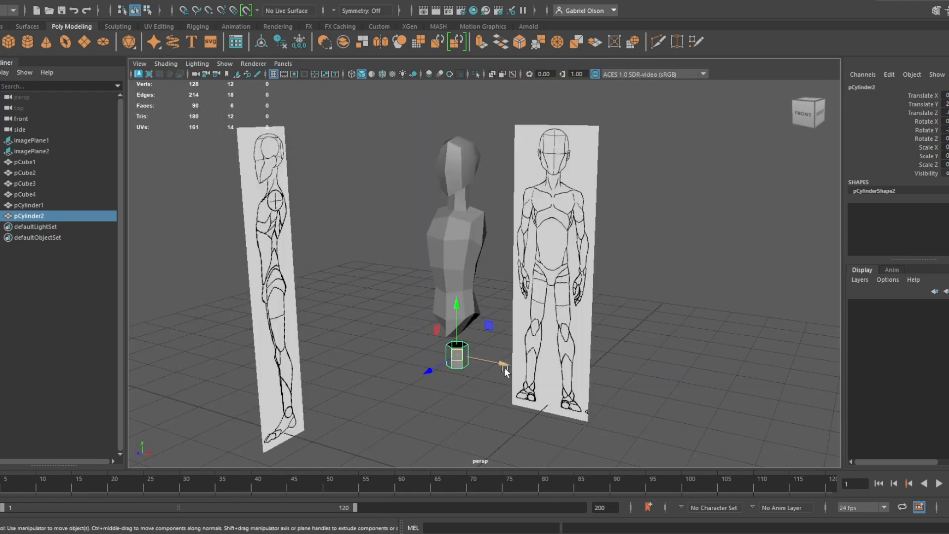
left_click_drag(502, 366, 523, 374)
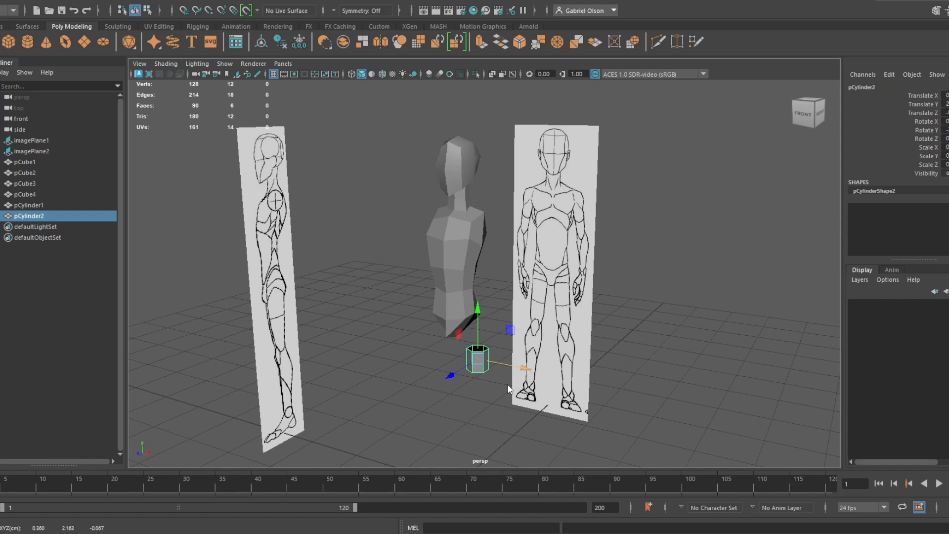
Frame the drawn thigh in the side view and freeze the leg cylinder's transformations
key("space")
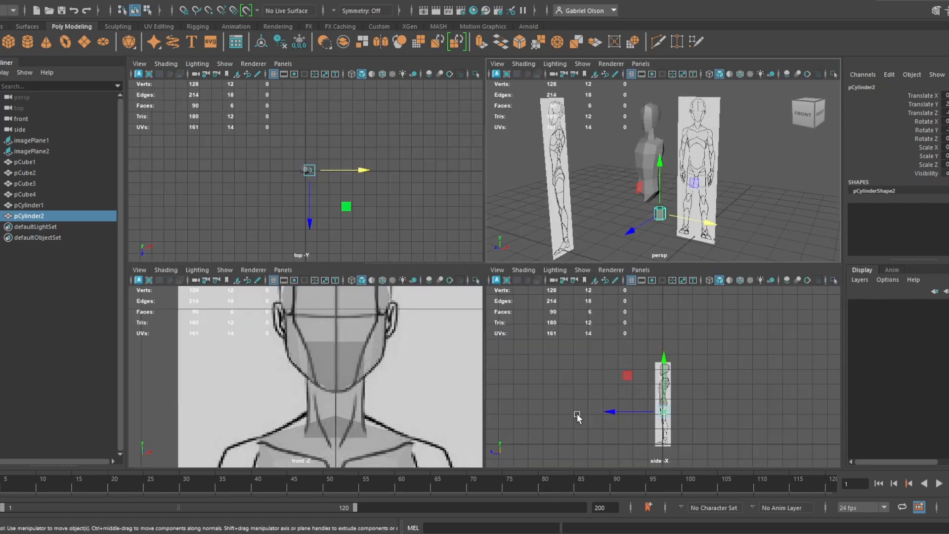
key("space")
middle_click_drag(596, 353, 666, 224, "alt")
scroll(597, 225, "up", 5)
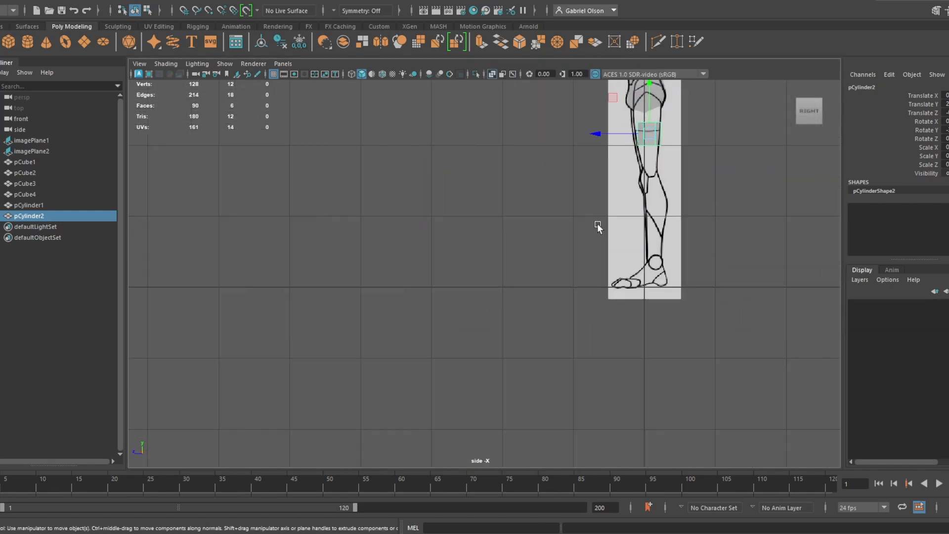
middle_click_drag(597, 224, 539, 341, "alt")
scroll(554, 317, "up", 4)
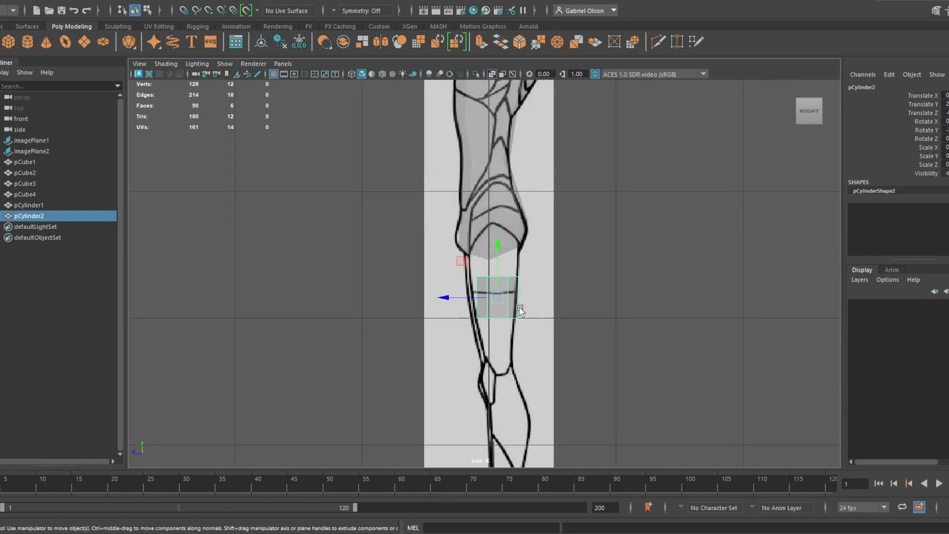
key("r")
key("w")
left_click(79, 2)
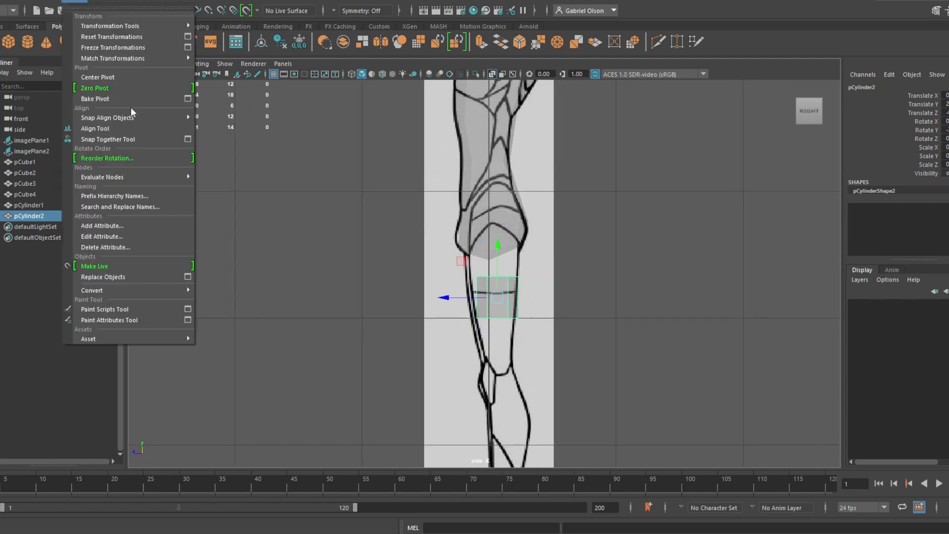
left_click(137, 48)
Move the leg cylinder slightly forward to center it on the drawn thigh and scale it to about 3.03 along Y
scroll(484, 274, "up", 1)
left_click_drag(497, 296, 493, 296)
key("r")
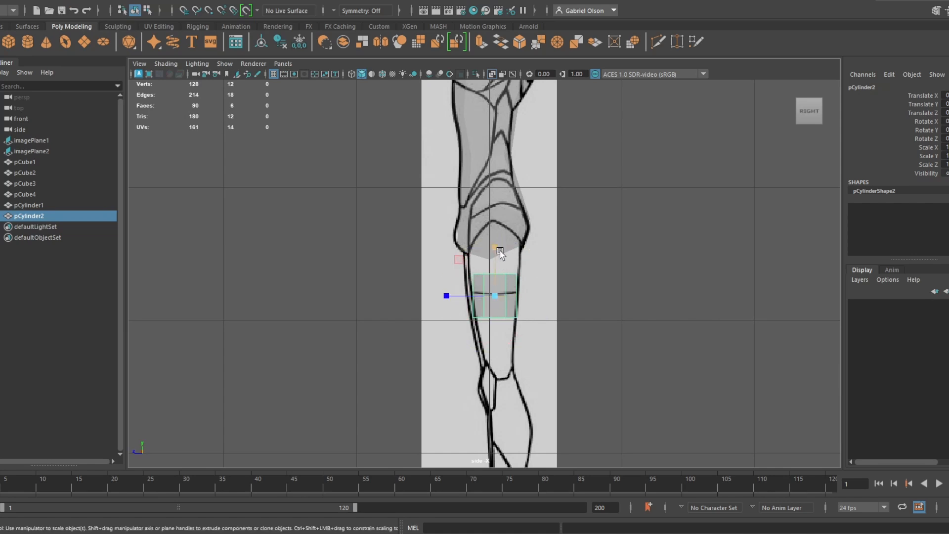
left_click_drag(499, 251, 514, 154)
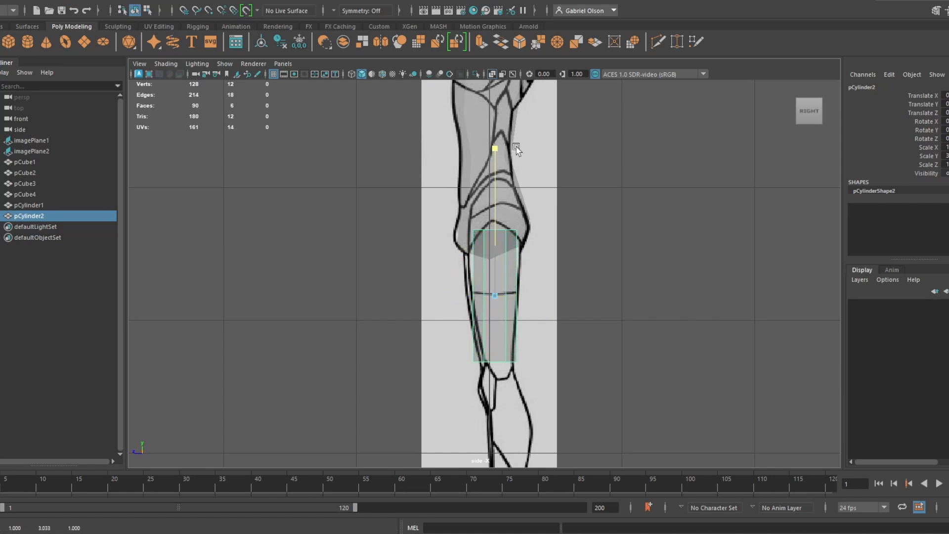
key("w")
scroll(495, 237, "up", 2)
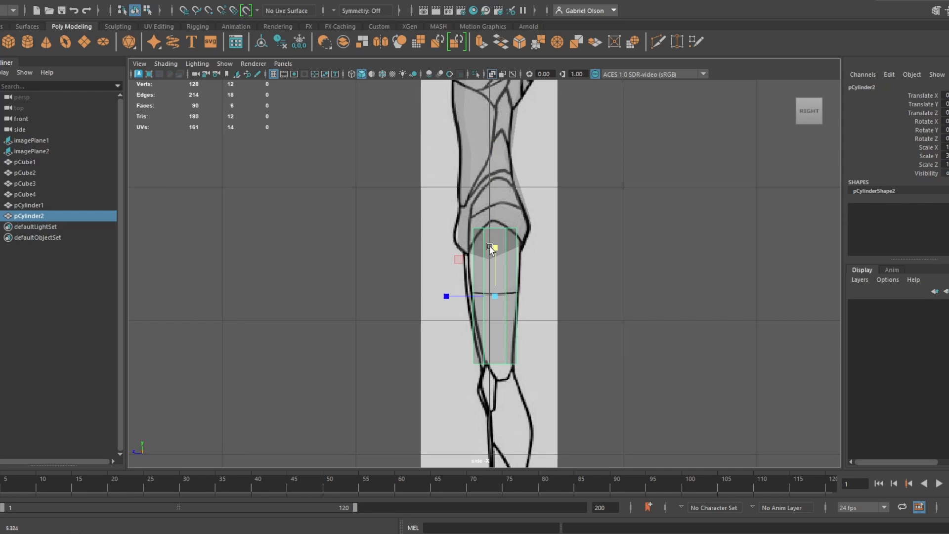
Widen the thigh cylinder's upper vertex ring in the side view and narrow and shift its lower ring to match the drawn knee
right_click_drag(513, 229, 461, 229)
left_click_drag(449, 203, 568, 246)
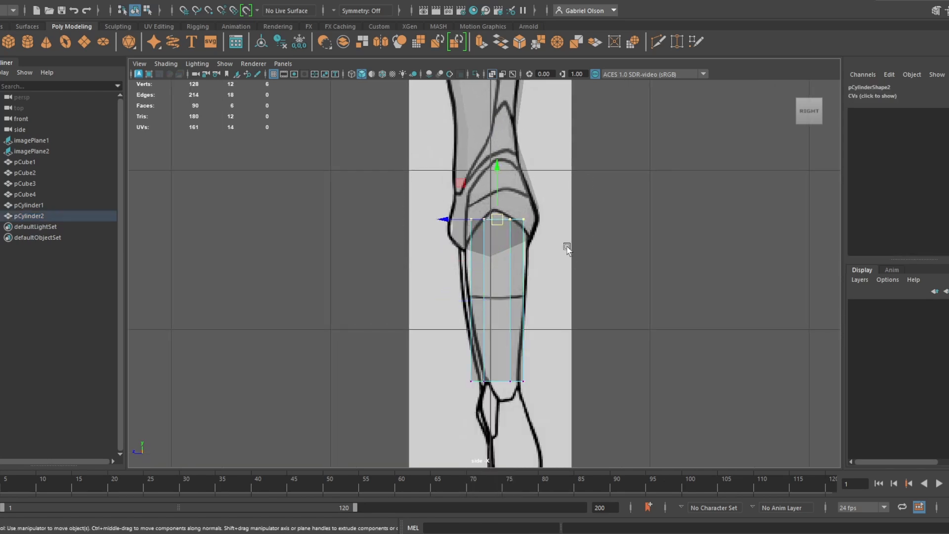
key("r")
left_click_drag(497, 219, 504, 219, "ctrl")
key("w")
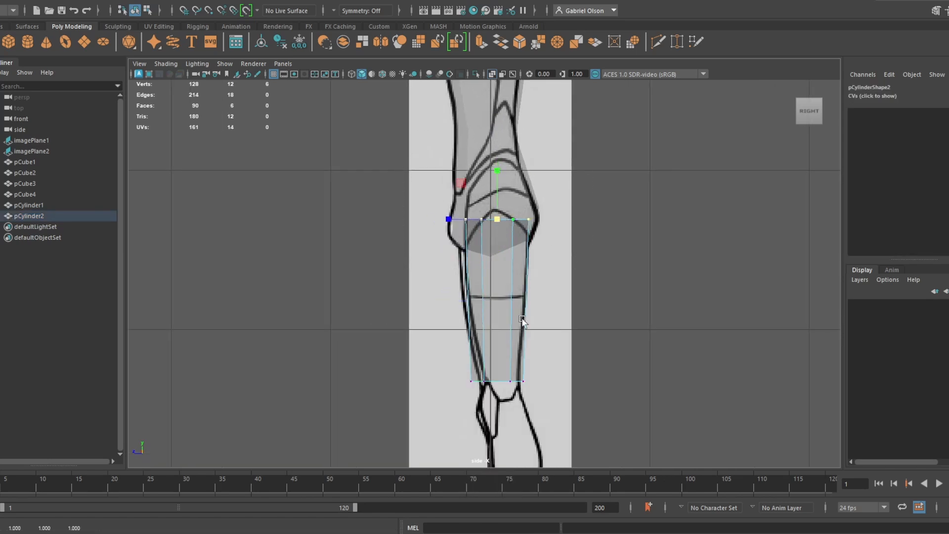
left_click_drag(541, 401, 441, 358)
key("r")
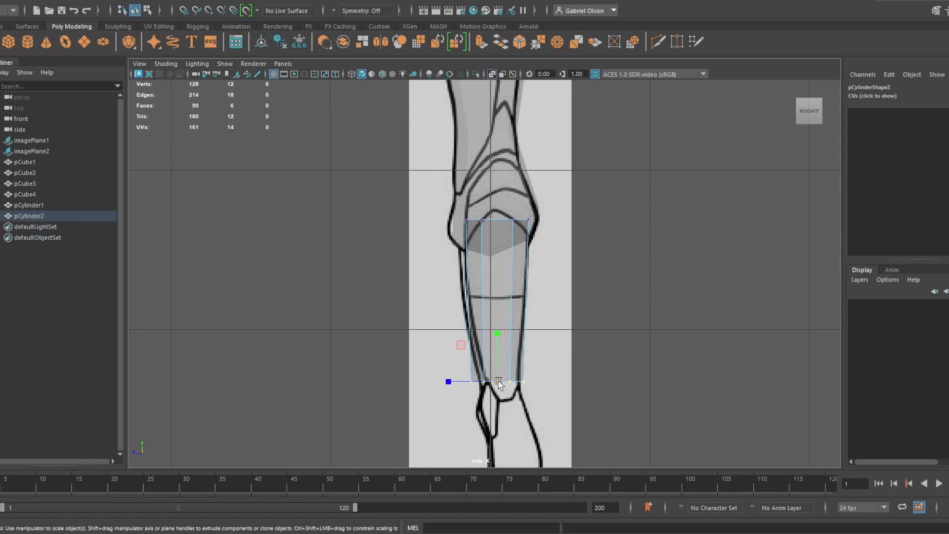
left_click_drag(498, 383, 472, 382)
key("w")
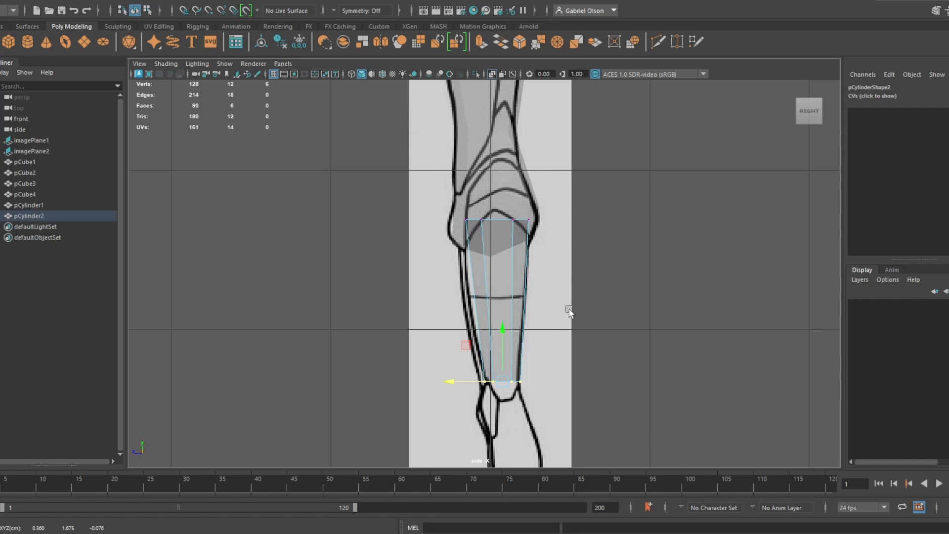
Shift the thigh cylinder's lower vertex ring sideways in the front view to line up with the drawn knee
key("space")
key("space")
left_click_drag(627, 255, 643, 284, "alt")
key("space")
key("space")
scroll(487, 403, "down", 10)
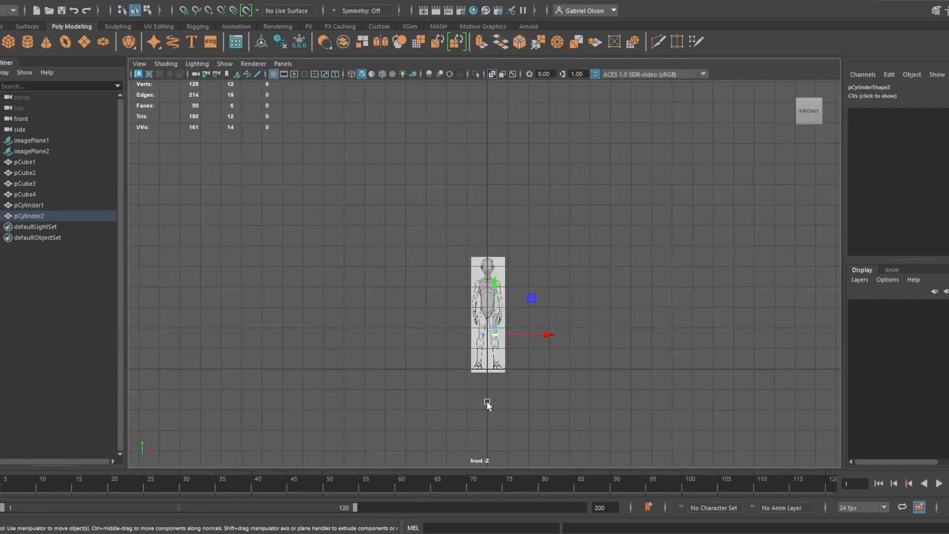
scroll(487, 356, "up", 6)
scroll(531, 224, "up", 5)
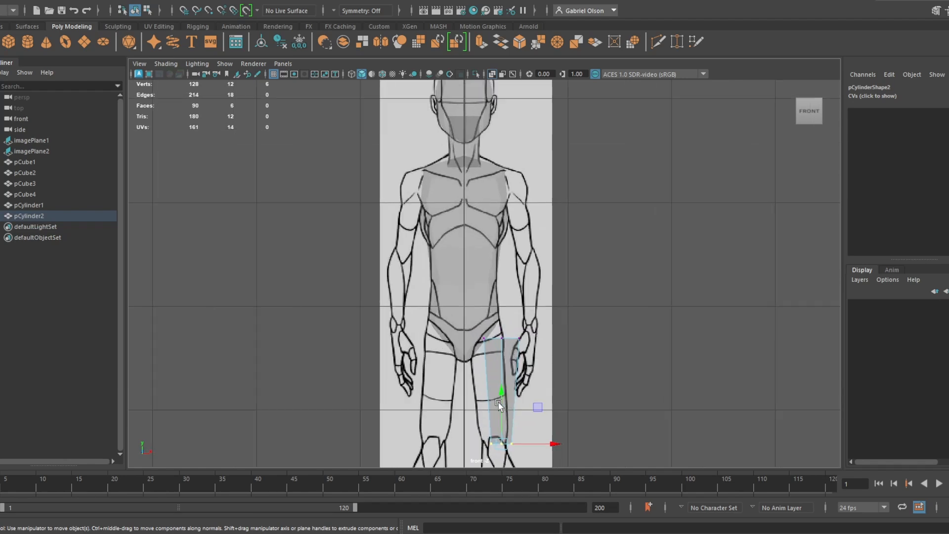
left_click_drag(568, 408, 472, 366)
left_click_drag(550, 377, 559, 381)
Move the thigh's upper vertex ring inward in the front view to X of about 0.214, matching the drawn hip
middle_click_drag(533, 312, 527, 333, "alt")
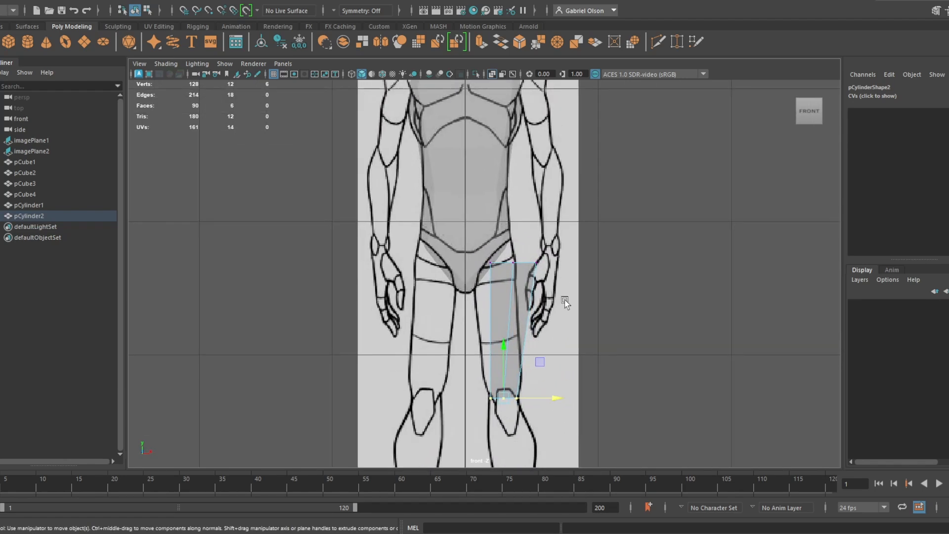
left_click_drag(564, 301, 433, 214)
left_click_drag(567, 266, 547, 267)
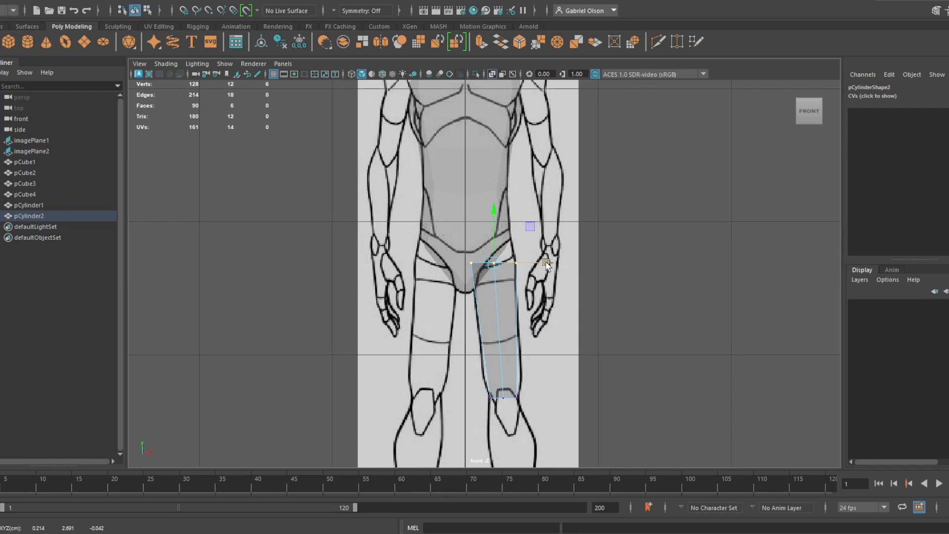
Switch the thigh cylinder back to whole-object selection and examine its fit with the torso from several perspective angles
key("space")
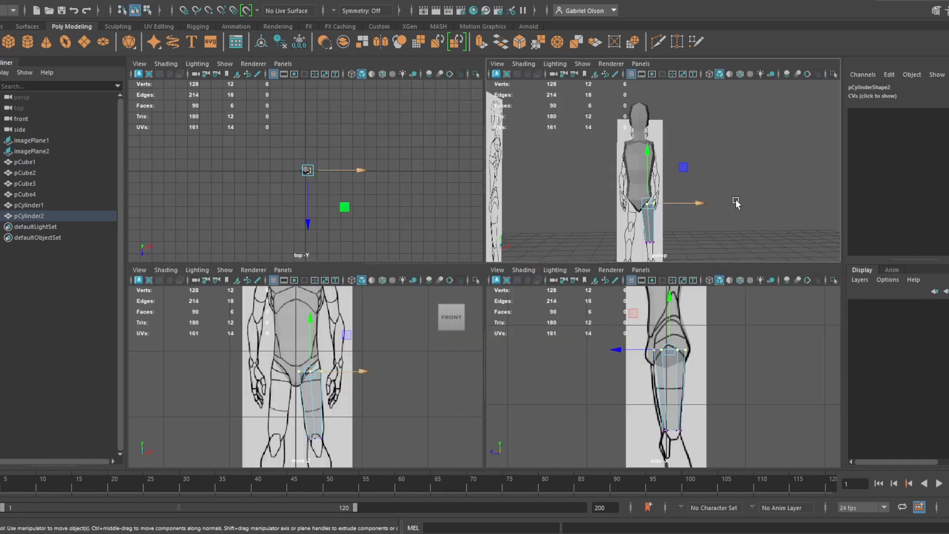
key("space")
left_click_drag(677, 247, 643, 277, "alt")
scroll(627, 302, "up", 5)
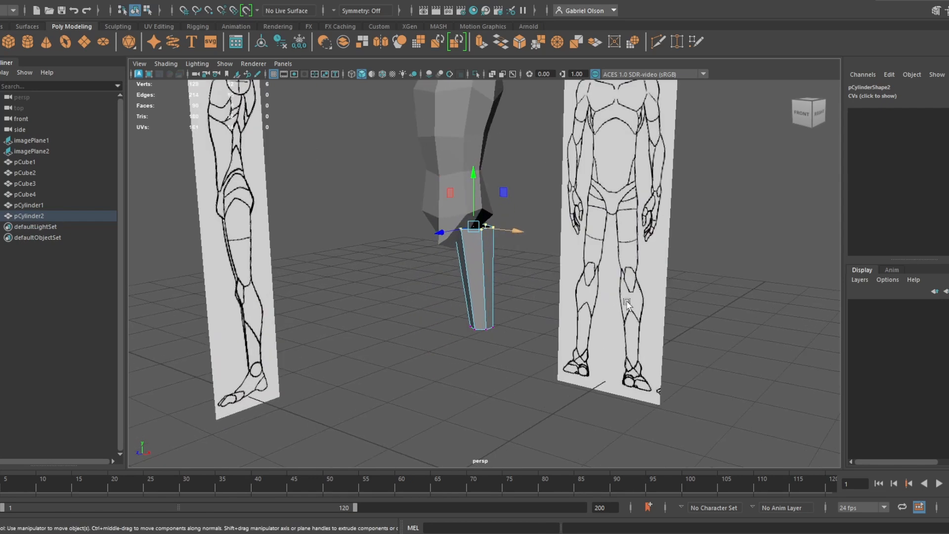
right_click_drag(471, 266, 514, 210)
left_click(508, 314)
left_click_drag(508, 314, 552, 299, "alt")
left_click(434, 306)
left_click_drag(494, 309, 522, 321, "alt")
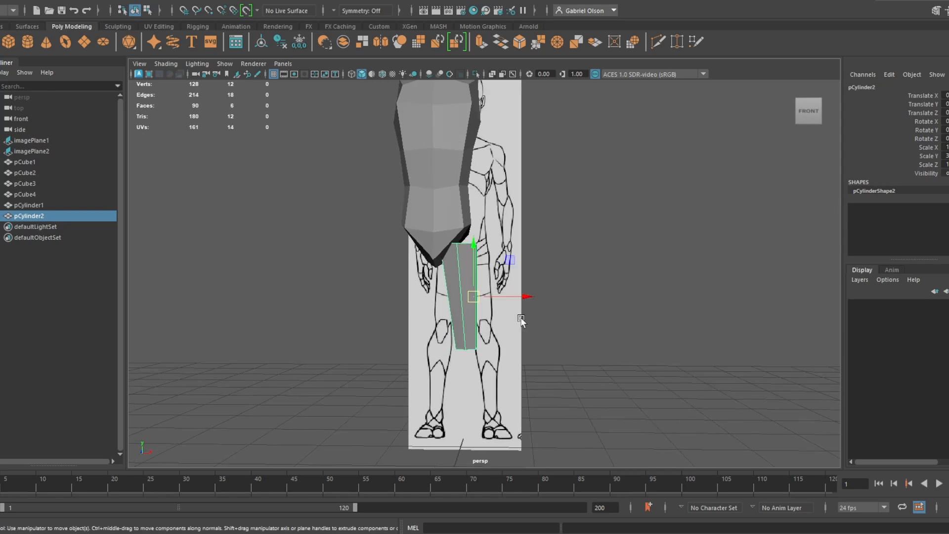
left_click_drag(427, 245, 455, 272, "alt")
Duplicate the thigh cylinder and move the copy down onto the drawn lower leg in the side view, to about Y 0.776
key("space")
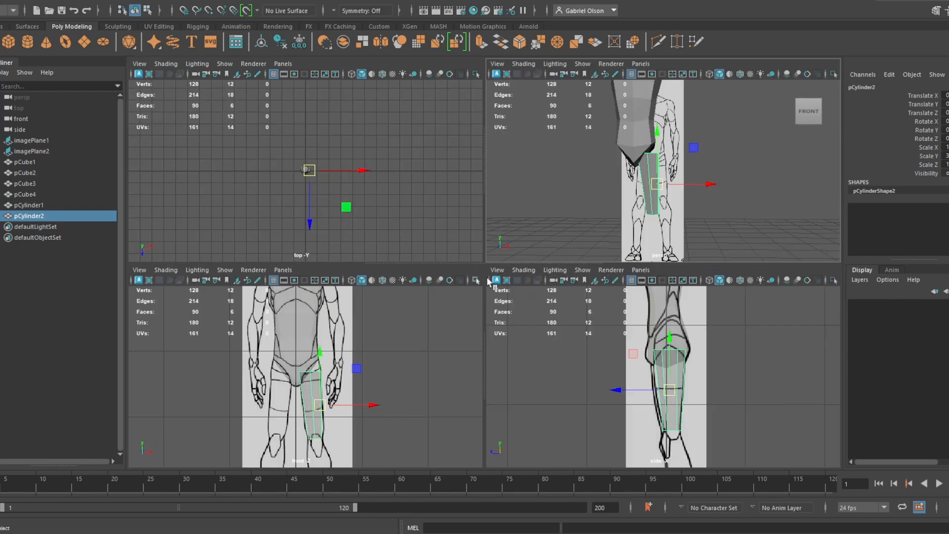
key("ctrl+d")
left_click_drag(321, 367, 321, 396)
scroll(355, 410, "down", 7)
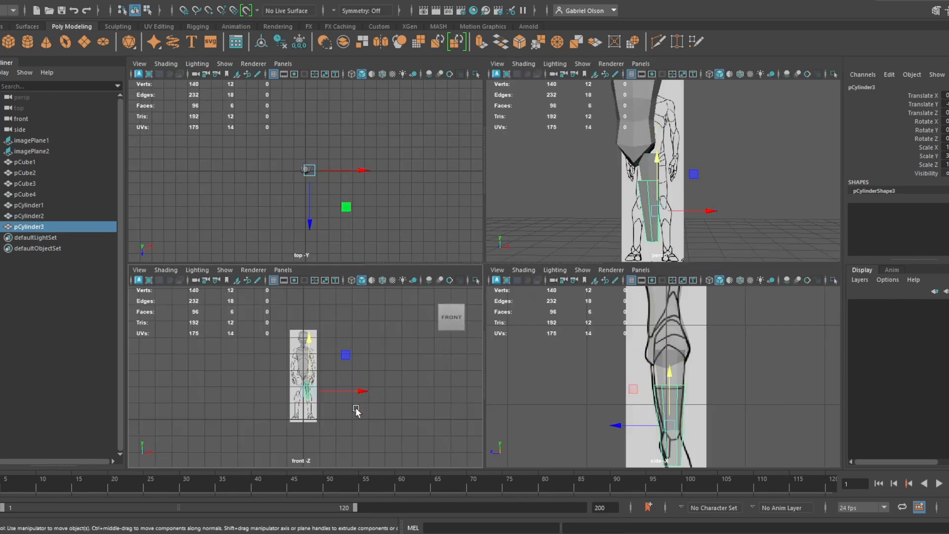
middle_click_drag(372, 414, 403, 337, "alt")
key("space")
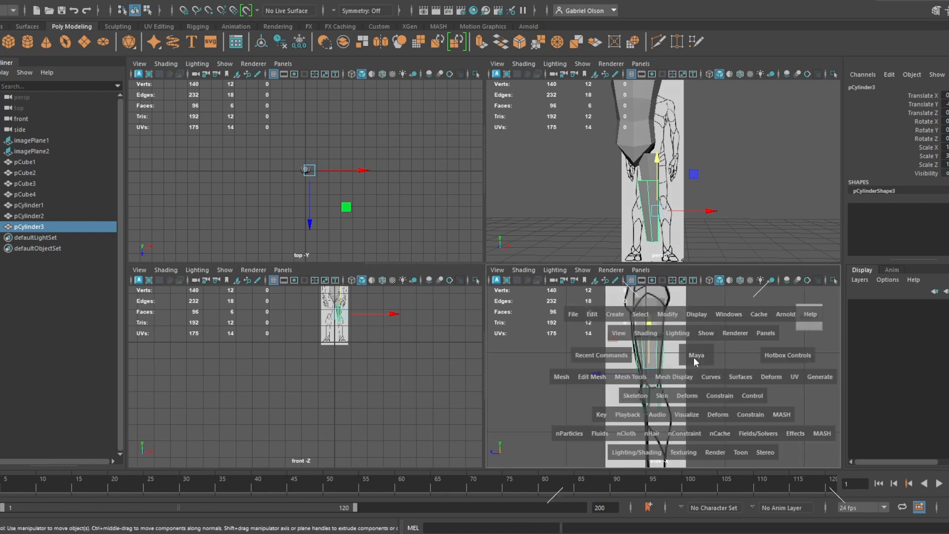
middle_click_drag(555, 345, 539, 220, "alt")
left_click_drag(488, 212, 494, 365)
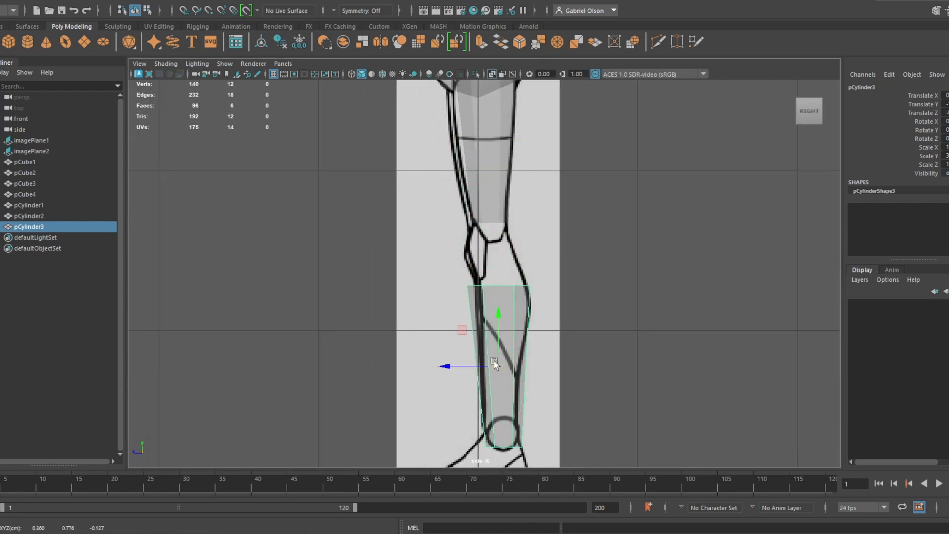
Fit the lower-leg cylinder's upper vertex ring to the drawn knee and scale its ankle ring to about 0.728 in the side view
right_click_drag(506, 229, 467, 230)
left_click_drag(426, 233, 488, 221)
key("r")
key("w")
middle_click_drag(529, 395, 537, 371, "alt")
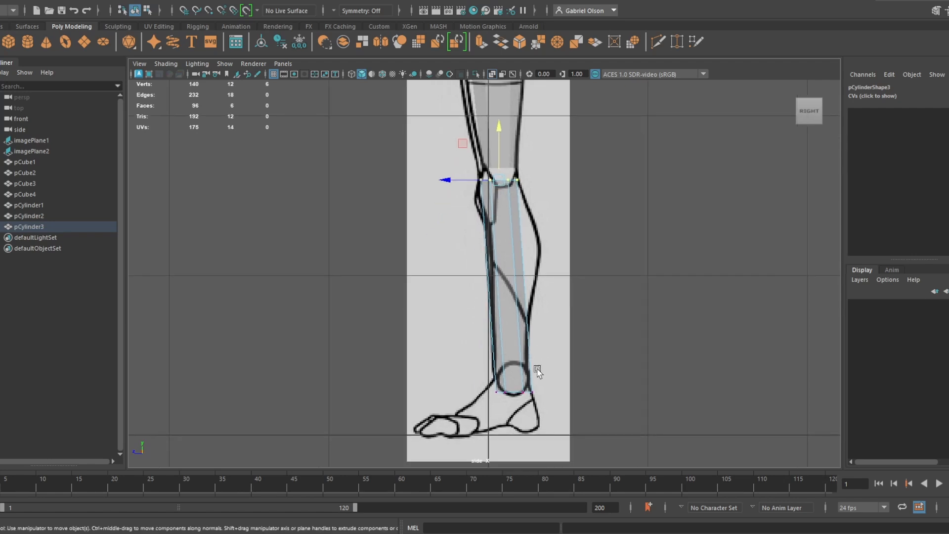
left_click_drag(464, 343, 562, 441)
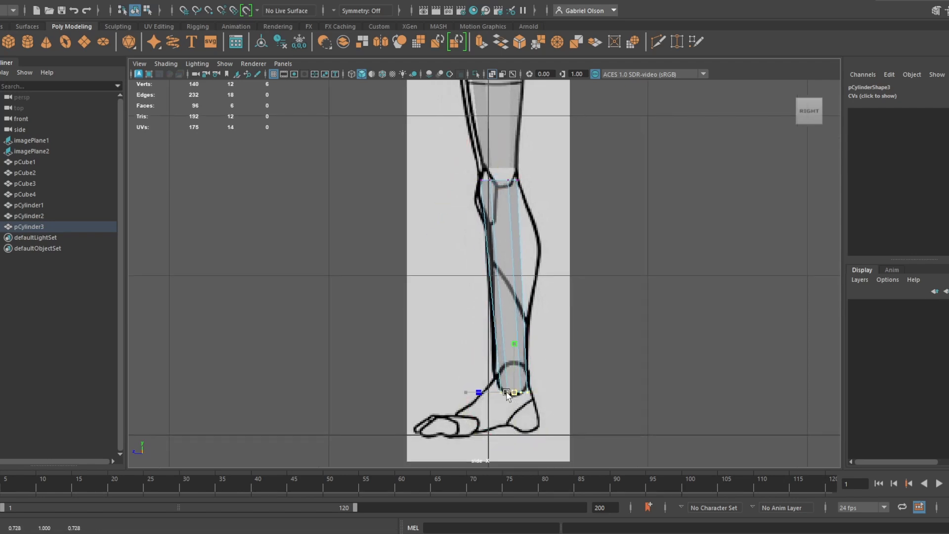
Move the lower leg's upper vertex ring outward along X in the front view to sit under the drawn knee
key("space")
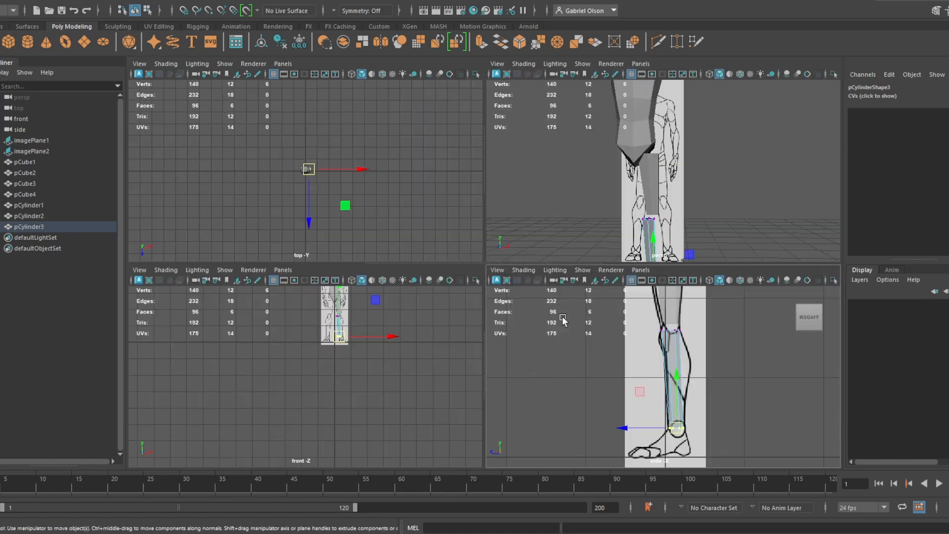
key("space")
right_click_drag(471, 330, 542, 305, "alt")
middle_click_drag(542, 305, 513, 371, "alt")
right_click_drag(544, 341, 692, 276, "alt")
middle_click_drag(601, 207, 512, 409, "alt")
right_click_drag(513, 410, 535, 368, "alt")
left_click_drag(450, 308, 450, 309)
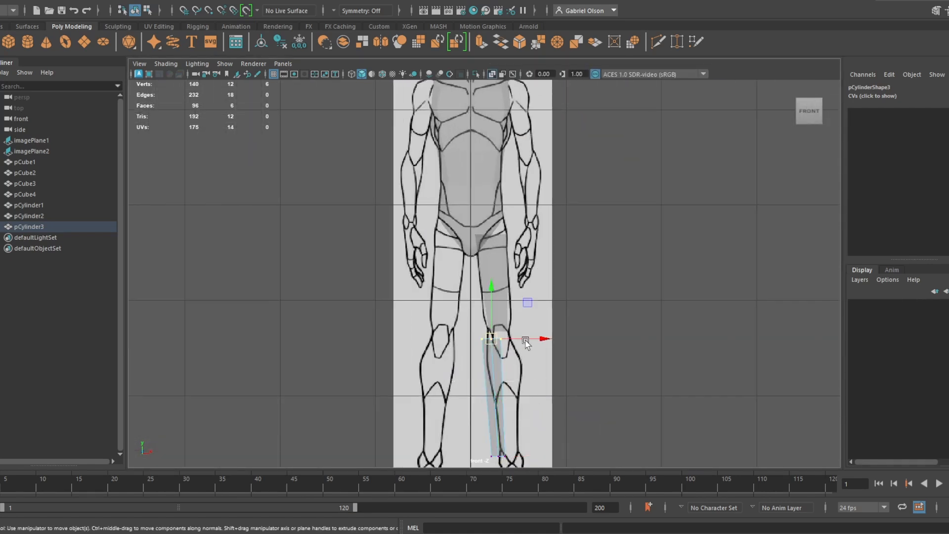
left_click_drag(524, 338, 534, 339)
Shift the lower leg's bottom vertices outward onto the drawn ankle, widen its knee end, and return to whole-object selection
middle_click_drag(528, 352, 525, 264, "alt")
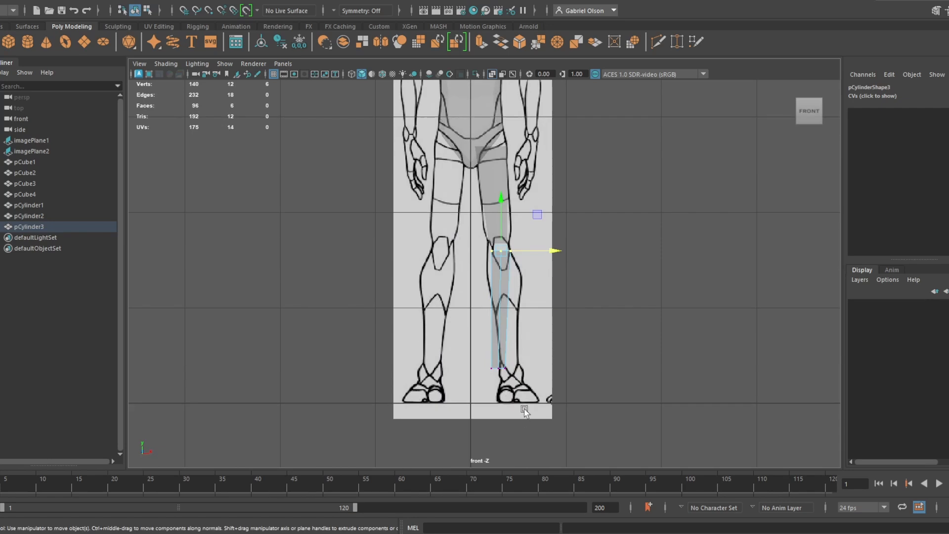
left_click_drag(484, 345, 548, 367)
left_click_drag(526, 274, 551, 248)
key("r")
key("w")
middle_click_drag(521, 252, 518, 265, "alt")
right_click_drag(518, 296, 534, 396, "alt")
right_click_drag(522, 308, 548, 217)
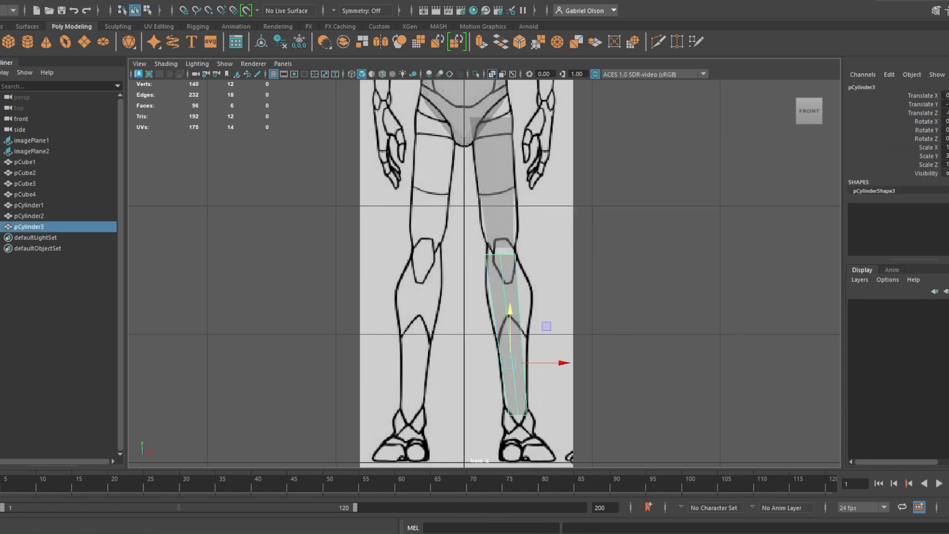
Insert an edge loop around the lower leg at the widest part of the calf and another around the middle of the thigh
left_click(229, 1)
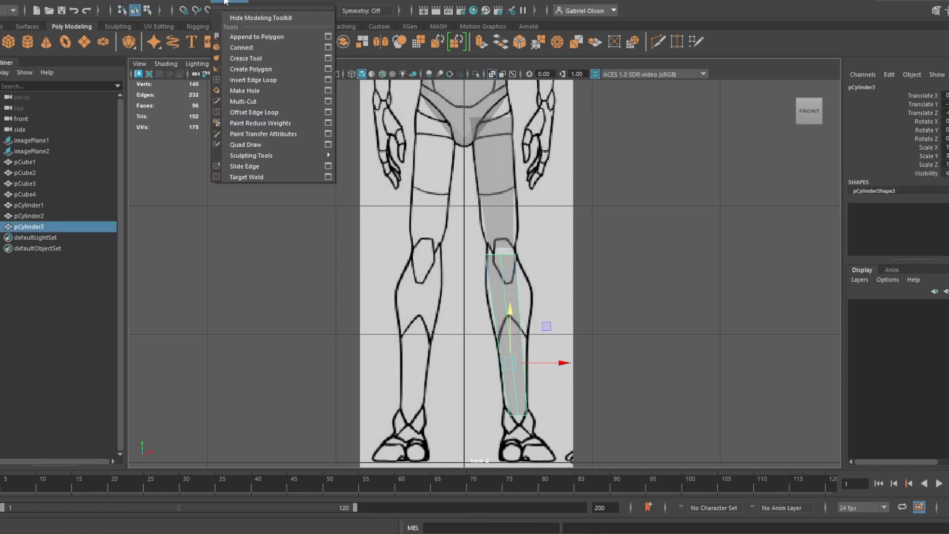
left_click(270, 81)
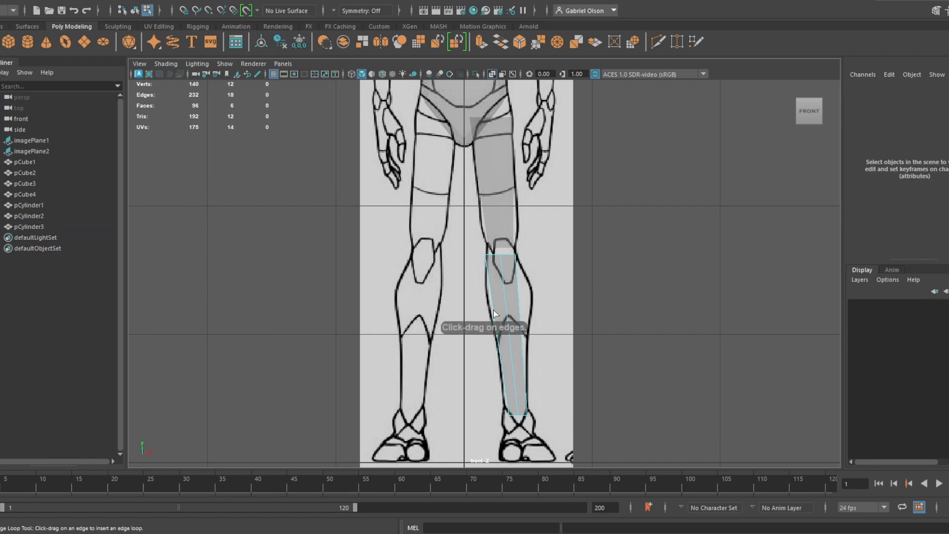
left_click_drag(509, 312, 508, 298)
middle_click_drag(533, 288, 520, 336, "alt")
left_click(500, 244)
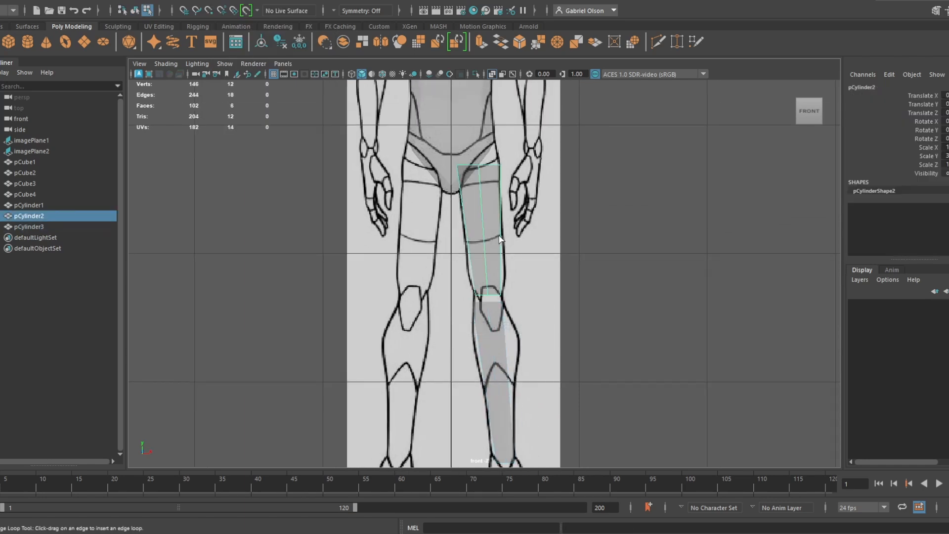
left_click(502, 244)
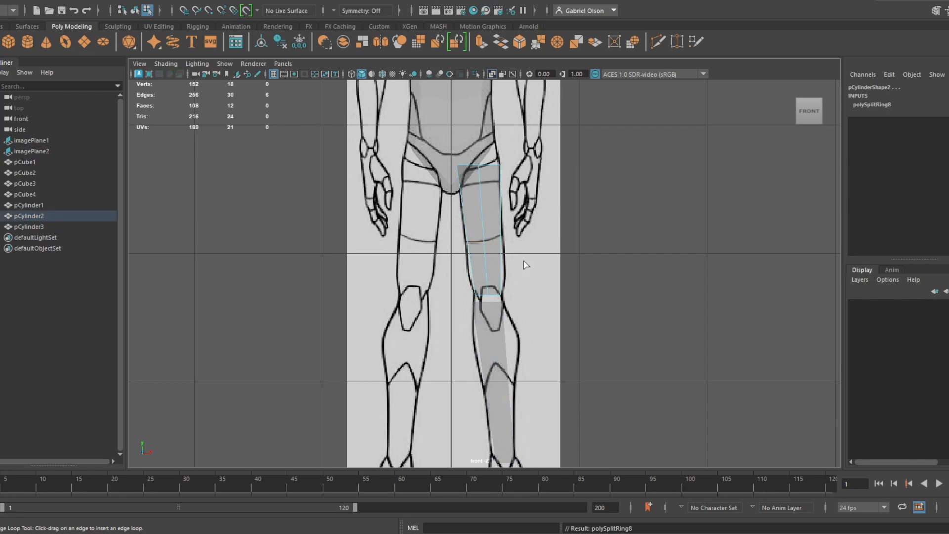
Select the calf loop's vertices in the front view and widen and shift them outward to match the drawn calf
key("w")
left_click(479, 360)
left_click(492, 356)
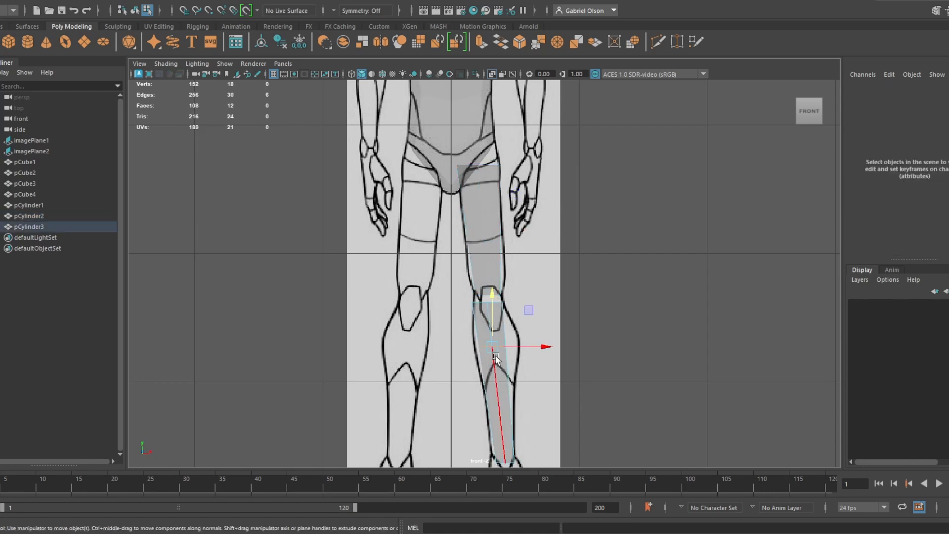
right_click_drag(503, 353, 451, 239)
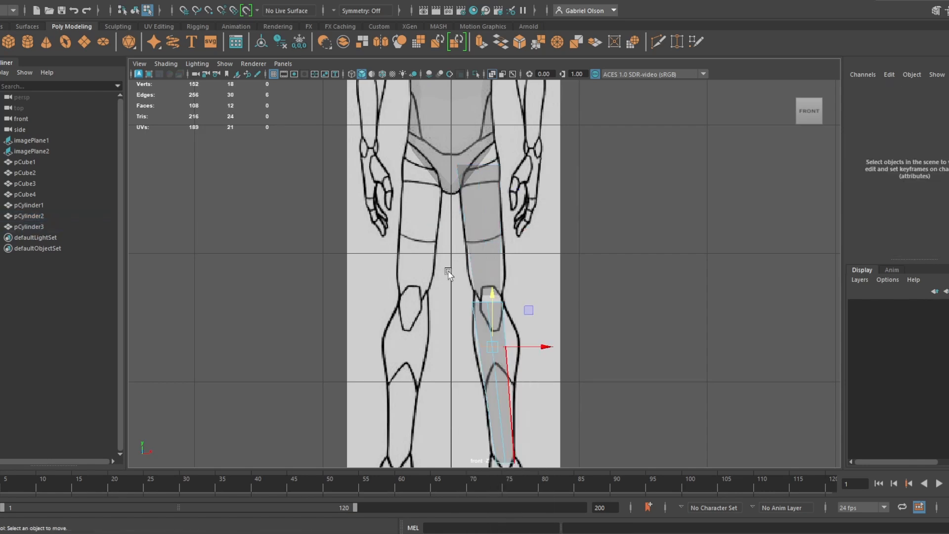
left_click_drag(454, 326, 521, 385)
key("r")
mouse_move(542, 349)
left_mouse_down()
mouse_move(568, 350)
mouse_move(547, 351)
left_mouse_up()
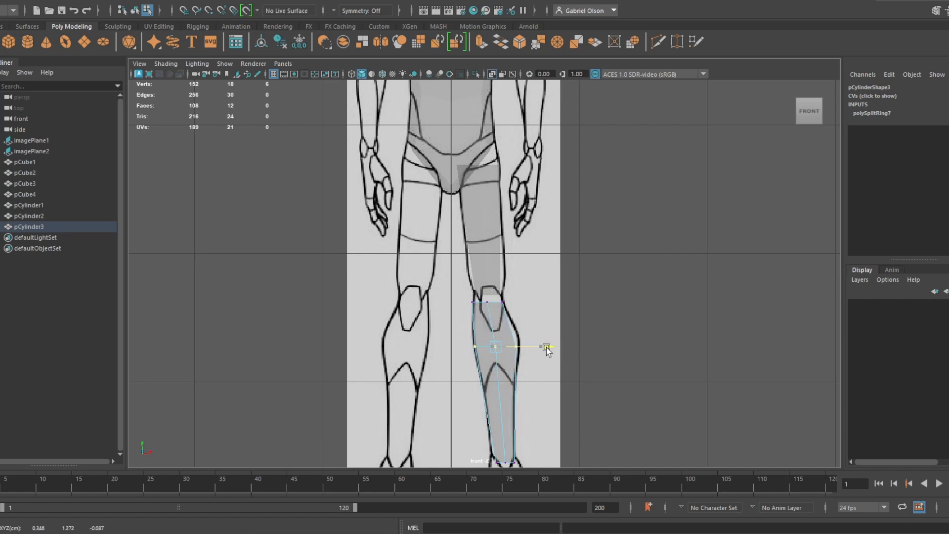
Lower the calf loop slightly in the side view and pull its rear vertices back to the drawn calf contour
key("space")
key("space")
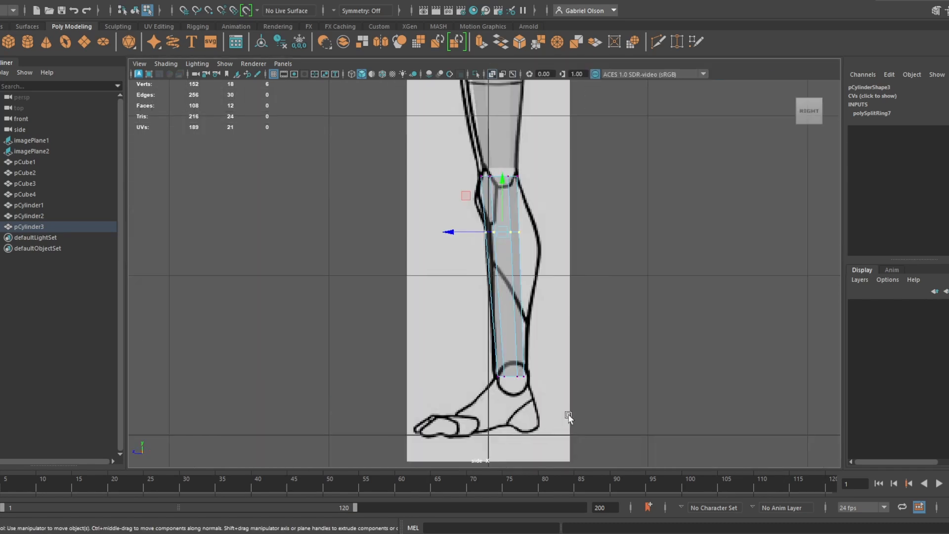
key("space")
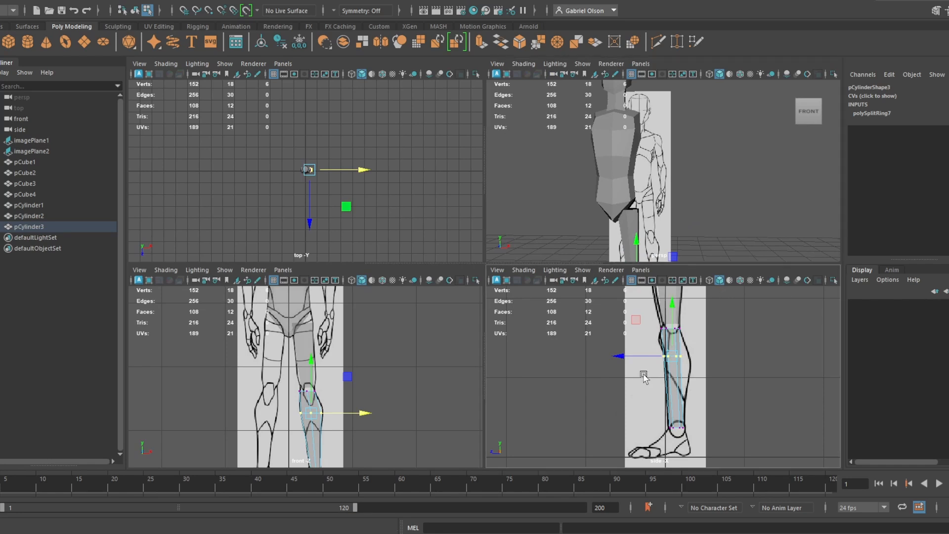
key("space")
right_click_drag(613, 303, 816, 383, "alt")
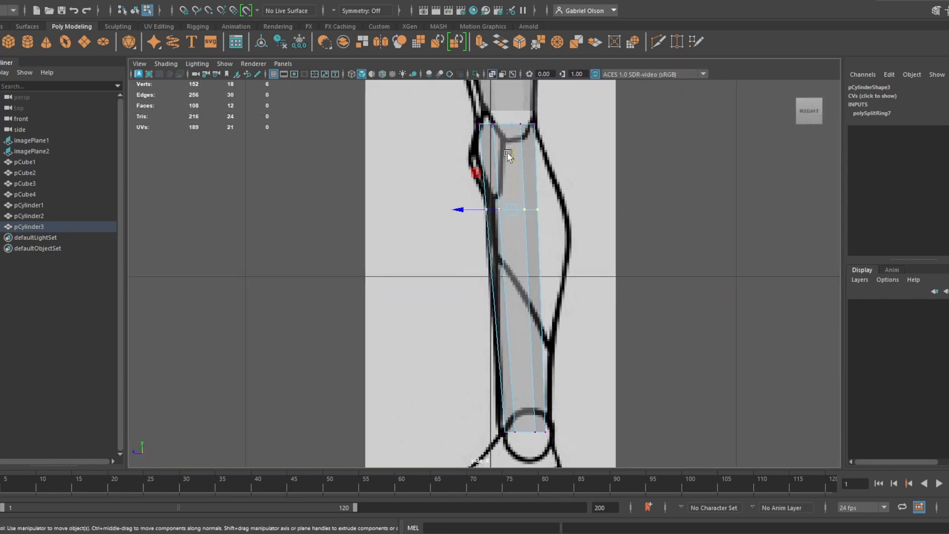
middle_click_drag(508, 155, 510, 165)
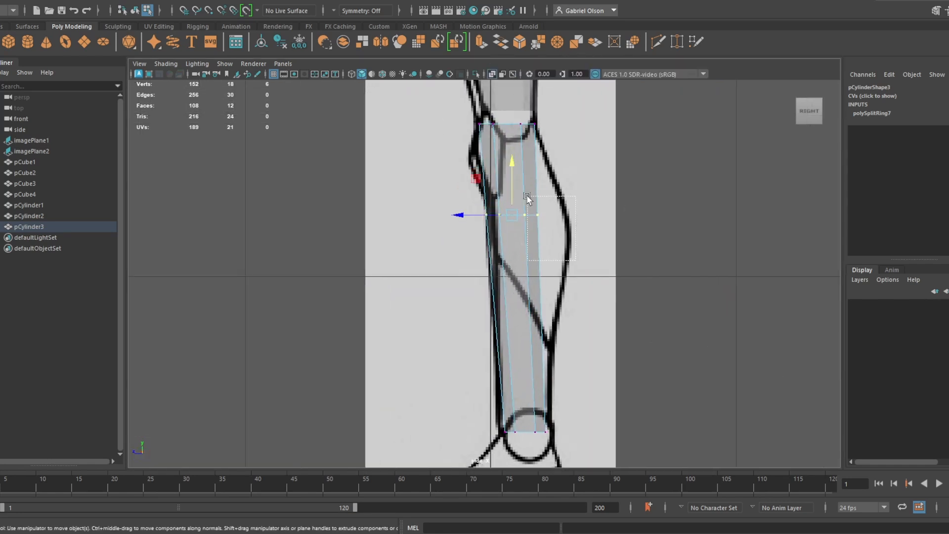
left_click_drag(539, 216, 511, 217)
left_click(498, 215)
Move the front vertices of the thigh's middle loop forward in the side view to follow the drawn thigh outline
middle_click_drag(537, 171, 548, 421, "alt")
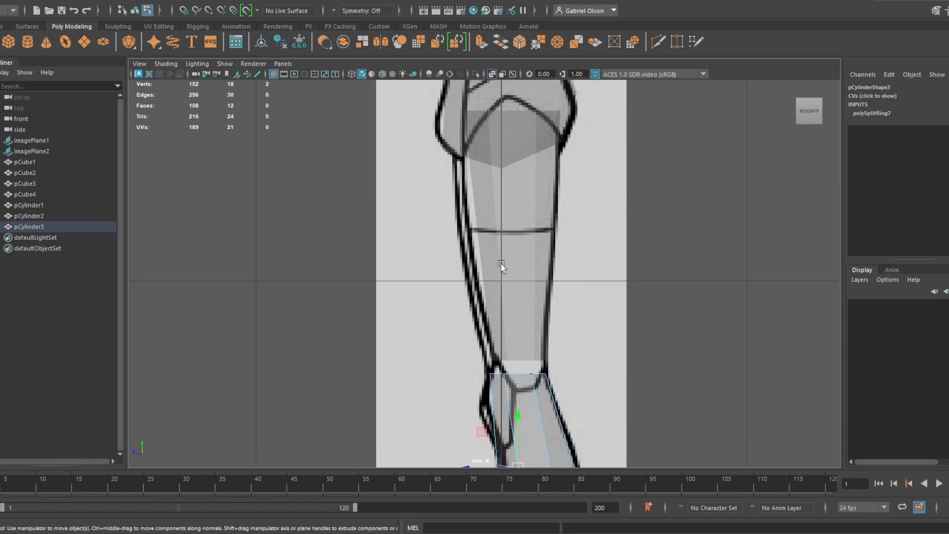
left_click(502, 264)
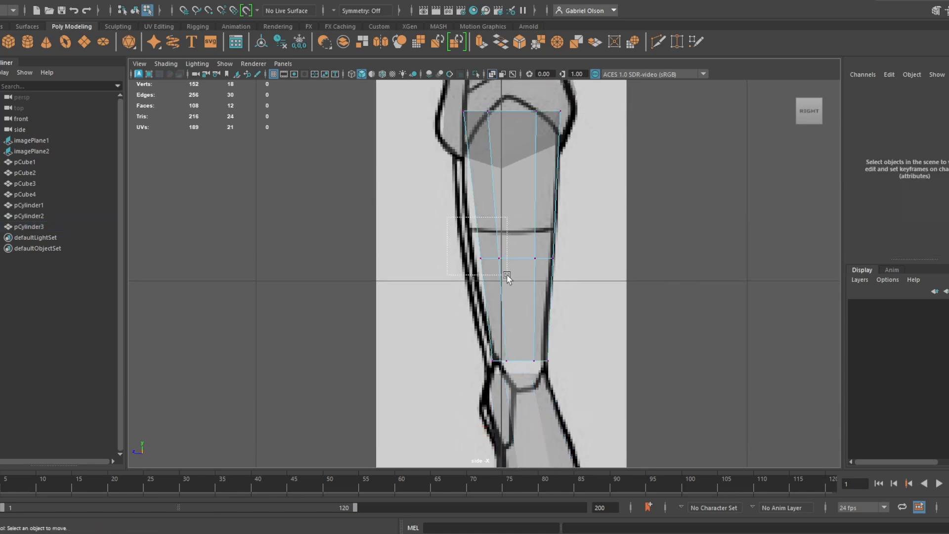
left_click_drag(507, 274, 507, 275)
left_click_drag(452, 257, 445, 260)
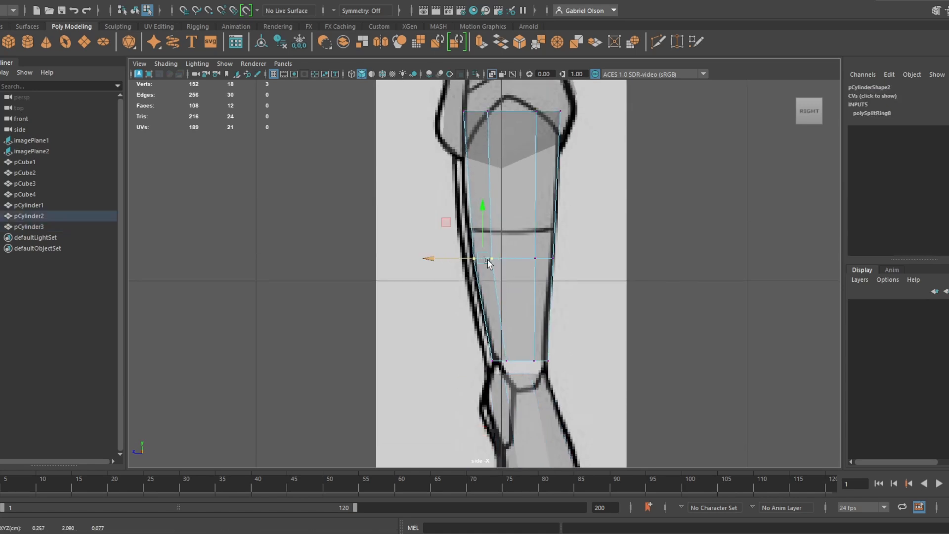
Shift the vertices of the thigh's middle loop in the side and front views to follow the drawn thigh
left_click_drag(564, 269, 488, 257)
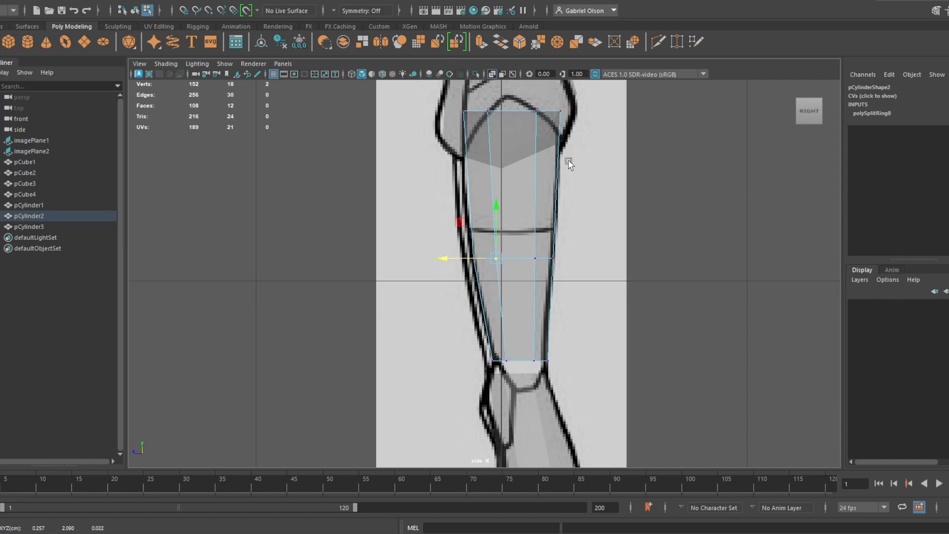
key("space")
key("space")
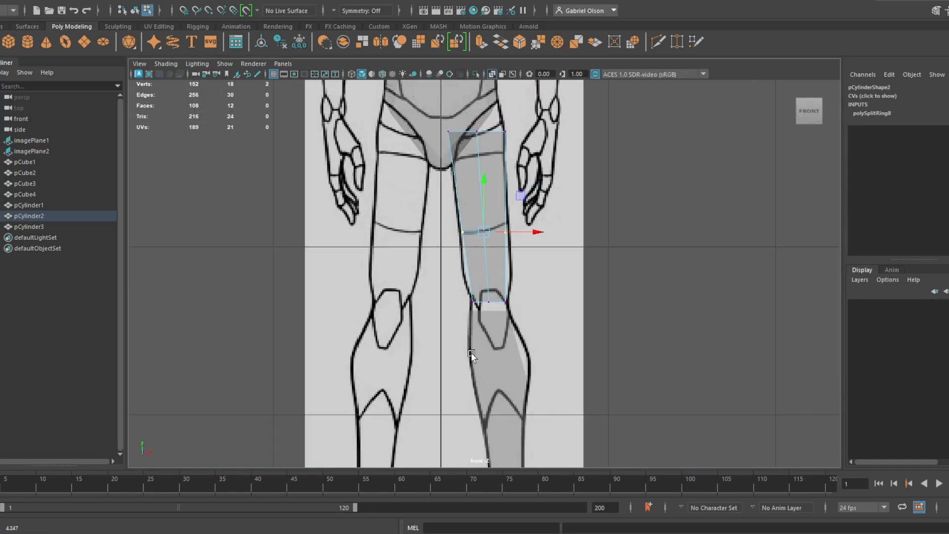
scroll(494, 247, "up", 3)
left_click_drag(542, 258, 506, 237)
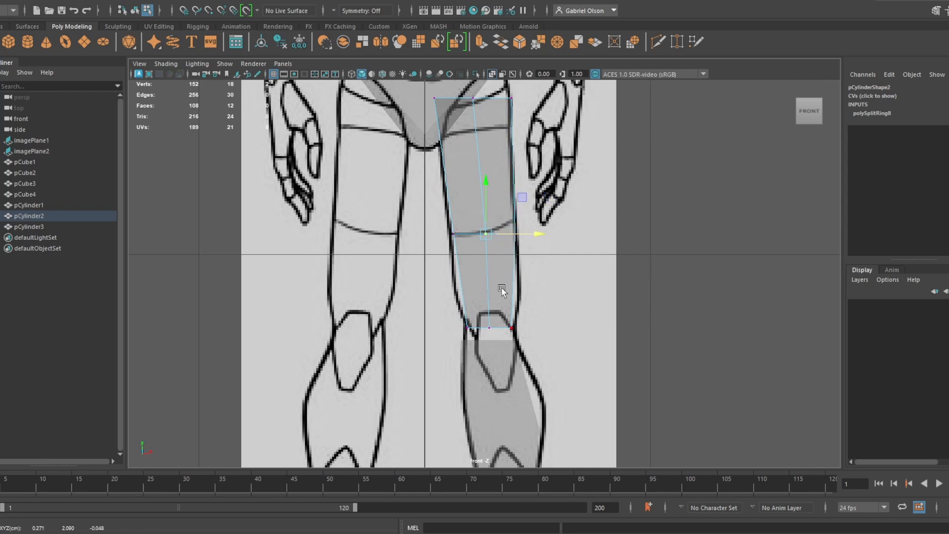
Insert an edge loop around the thigh cylinder just above the knee
right_click_drag(502, 290, 538, 275)
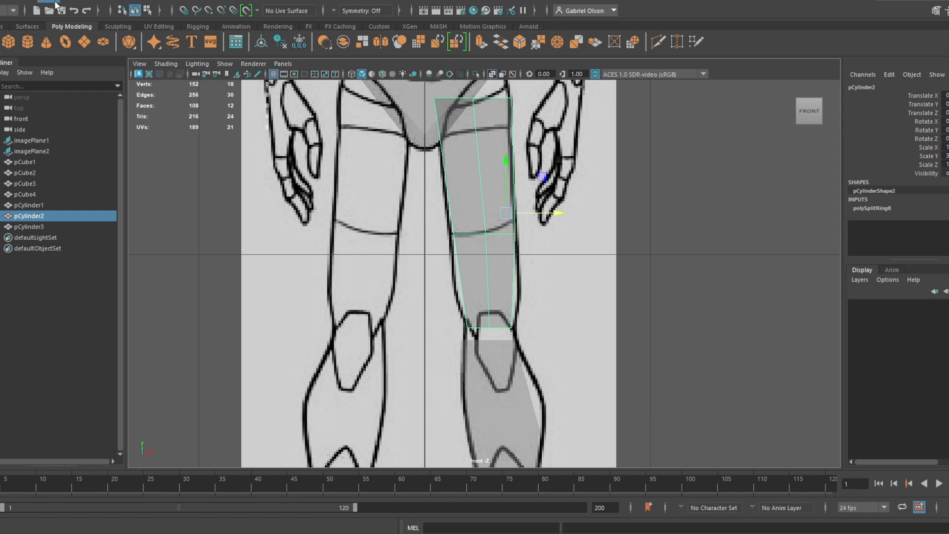
left_click(179, 1)
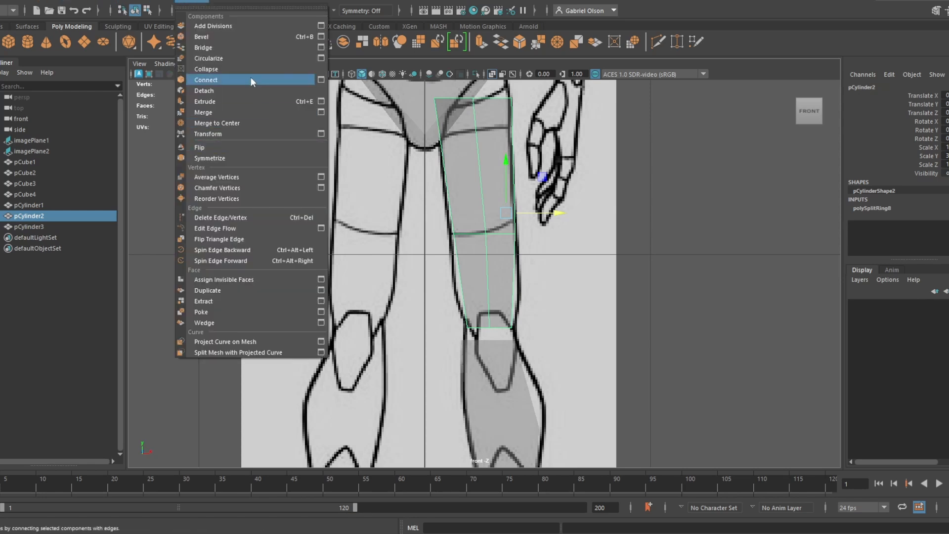
mouse_move(231, 2)
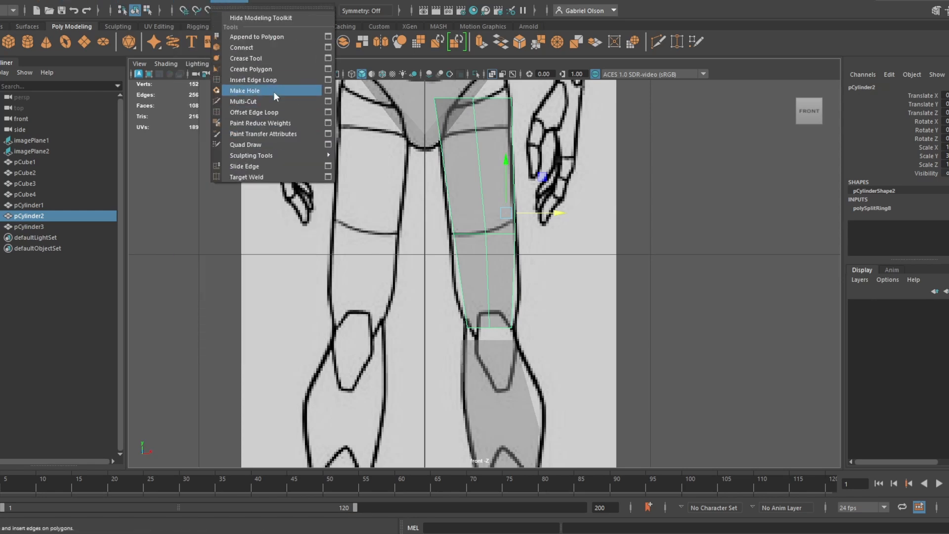
left_click(292, 79)
left_click(493, 297)
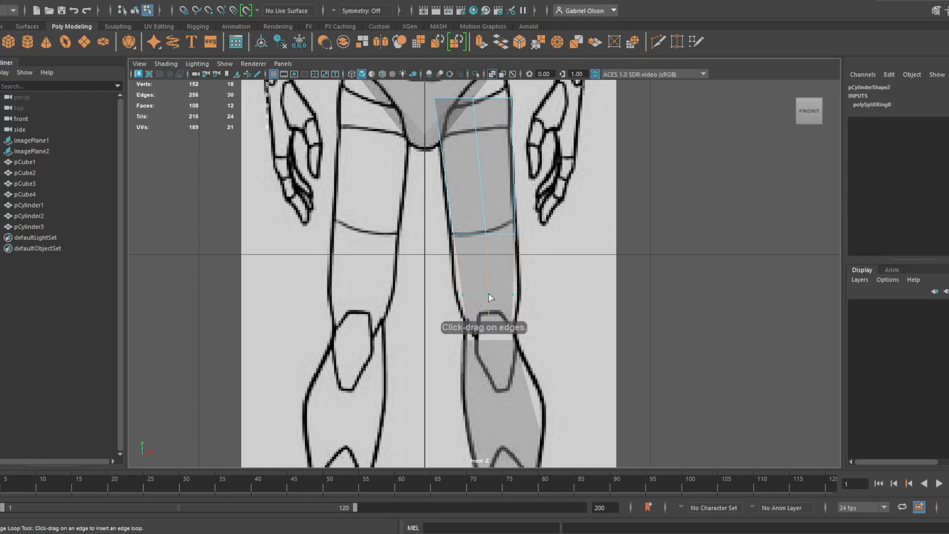
key("w")
Move the side vertices of the thigh's lower loop outward in the front view to match the drawn thigh outline
scroll(490, 284, "up", 3)
right_click_drag(496, 280, 432, 233)
left_click_drag(440, 291, 447, 311)
left_click_drag(529, 325, 534, 303)
left_click(498, 313)
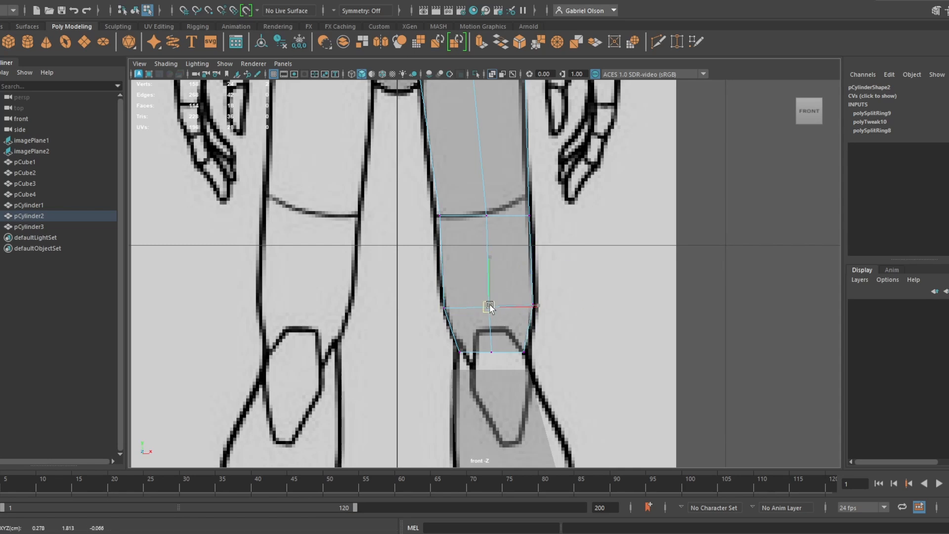
Select the outer calf vertices of the lower leg in the front view and move them outward to the drawn contour
middle_click_drag(555, 366, 518, 208, "alt")
left_click(498, 309)
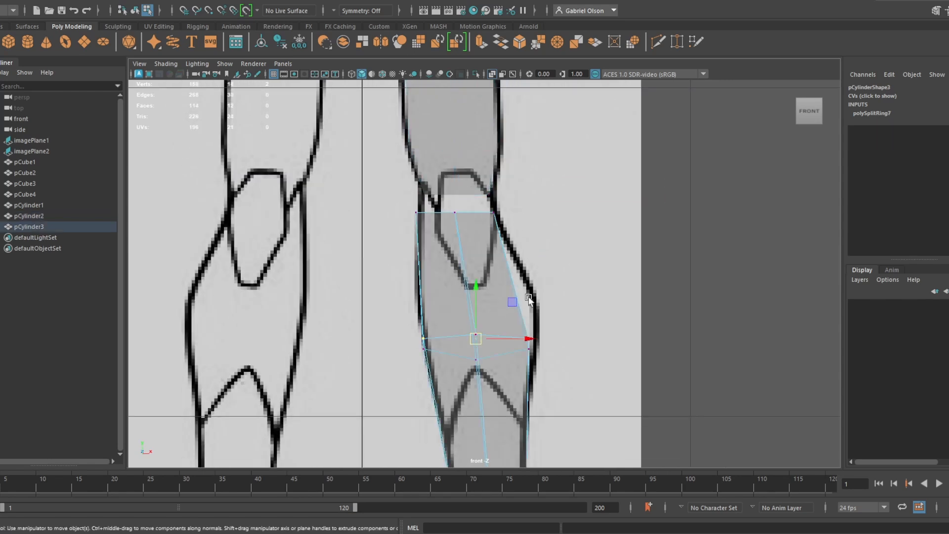
left_click_drag(495, 305, 495, 303)
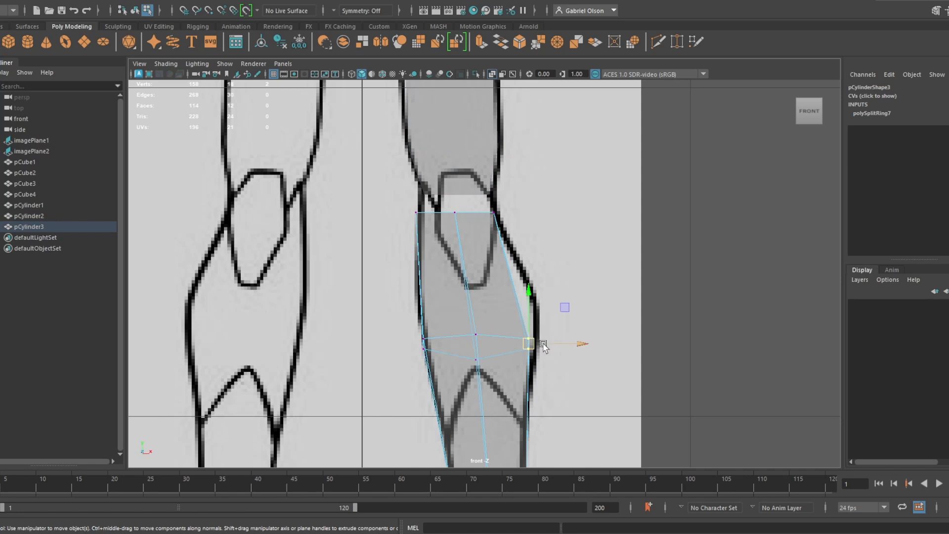
left_click_drag(540, 339, 545, 340)
Check the thigh and lower leg against the reference images in the side and perspective views
middle_click_drag(548, 374, 555, 227, "alt")
key("space")
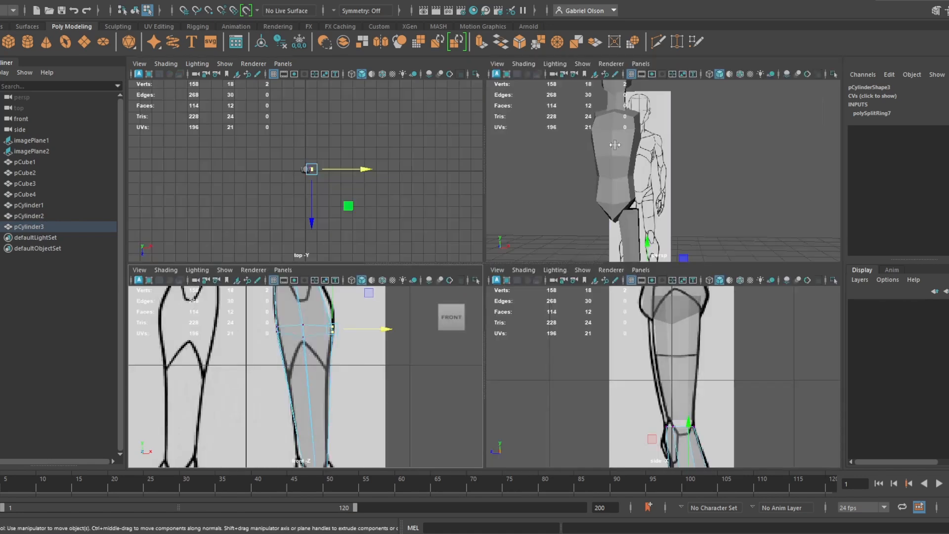
key("space")
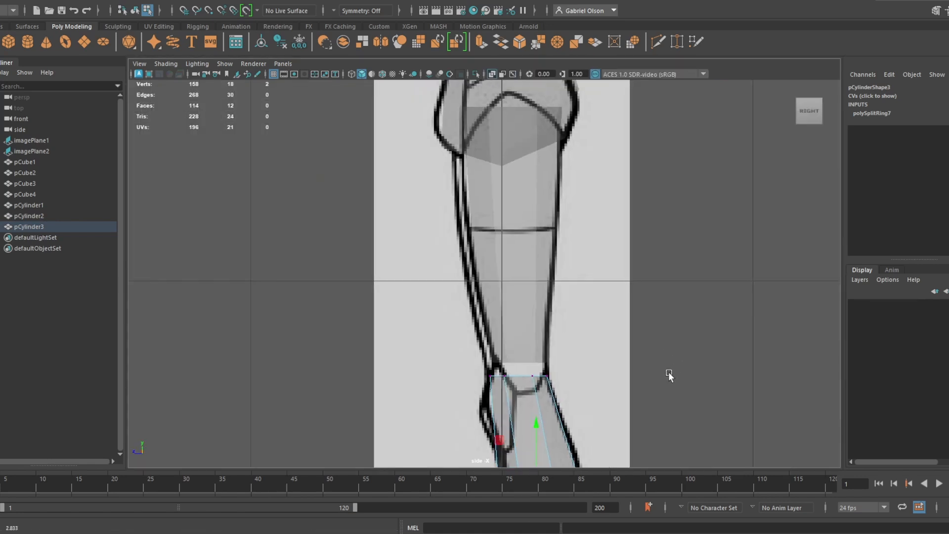
left_click(528, 268)
key("space")
key("space")
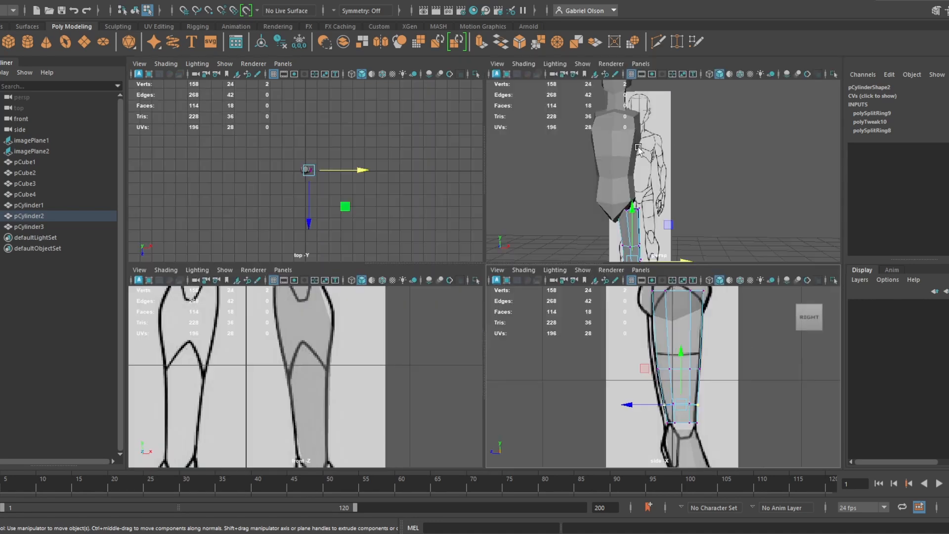
scroll(626, 181, "down", 4)
middle_click_drag(572, 283, 593, 154, "alt")
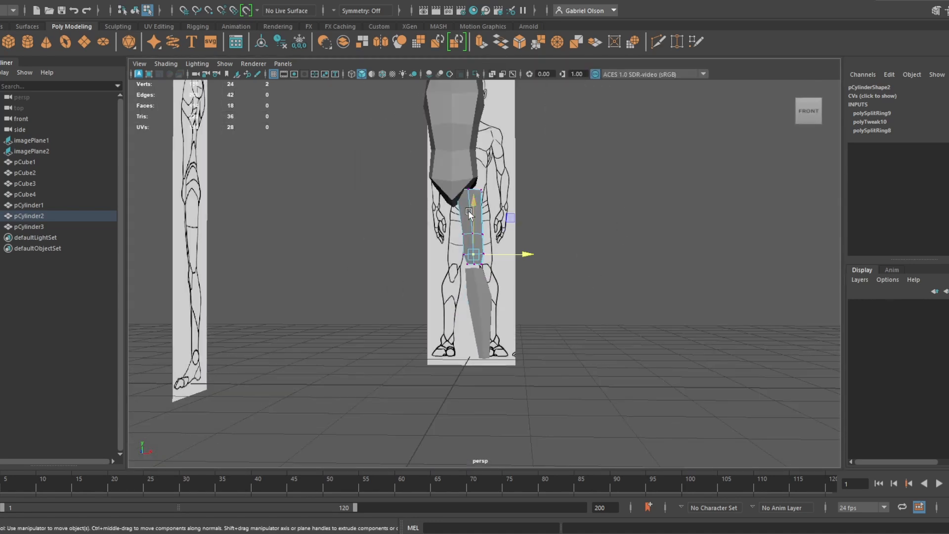
right_click_drag(468, 211, 513, 200)
left_click(622, 230)
scroll(612, 222, "down", 3)
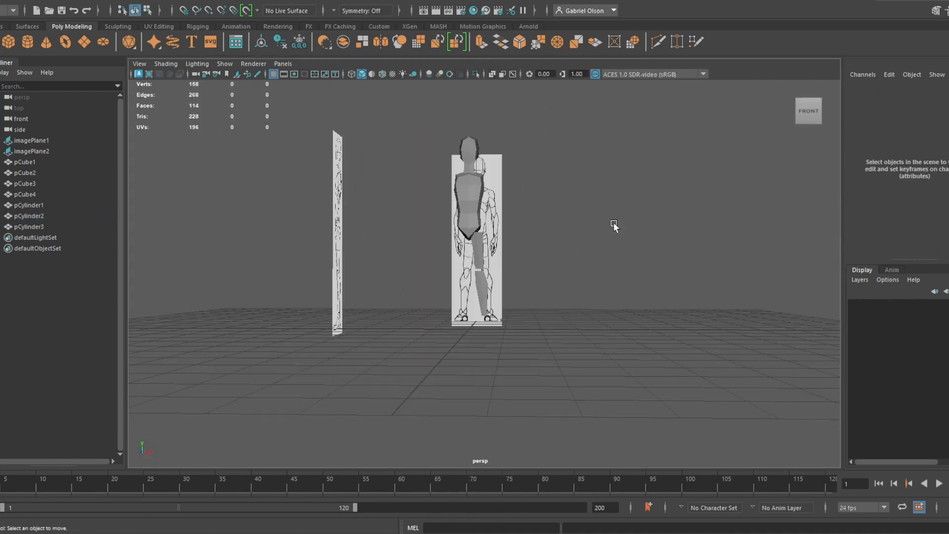
scroll(612, 222, "up", 2)
middle_click_drag(585, 241, 571, 277, "alt")
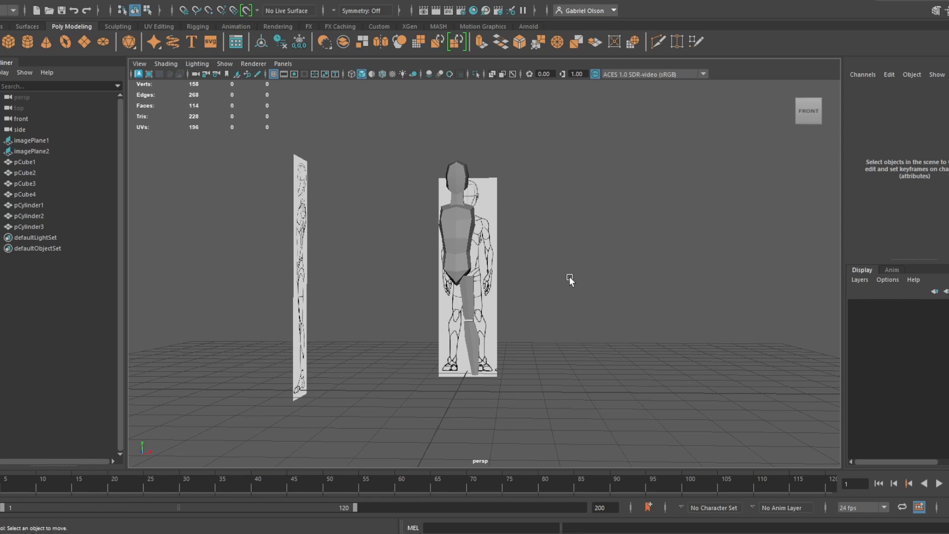
scroll(541, 262, "up", 5)
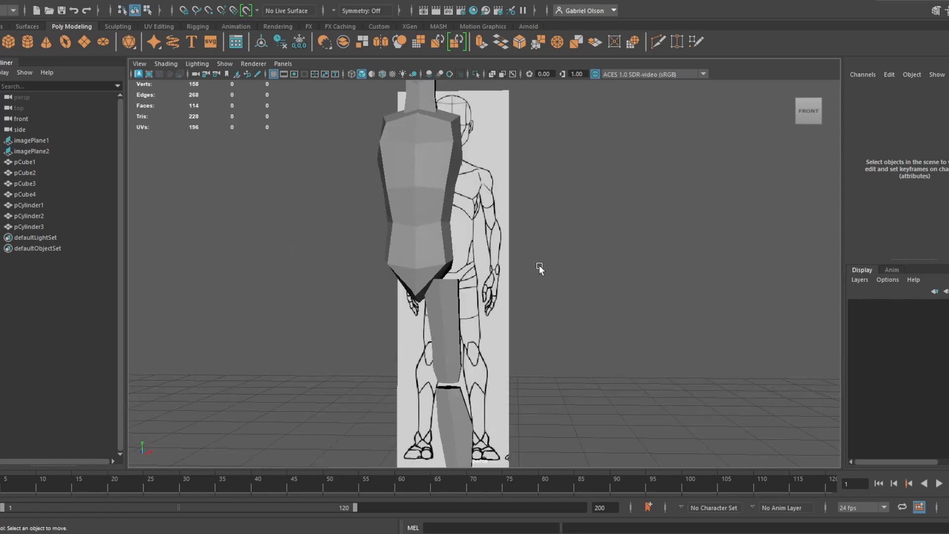
Duplicate the thigh cylinder and move the copy up beside the torso as the base for the upper arm
left_click(440, 386)
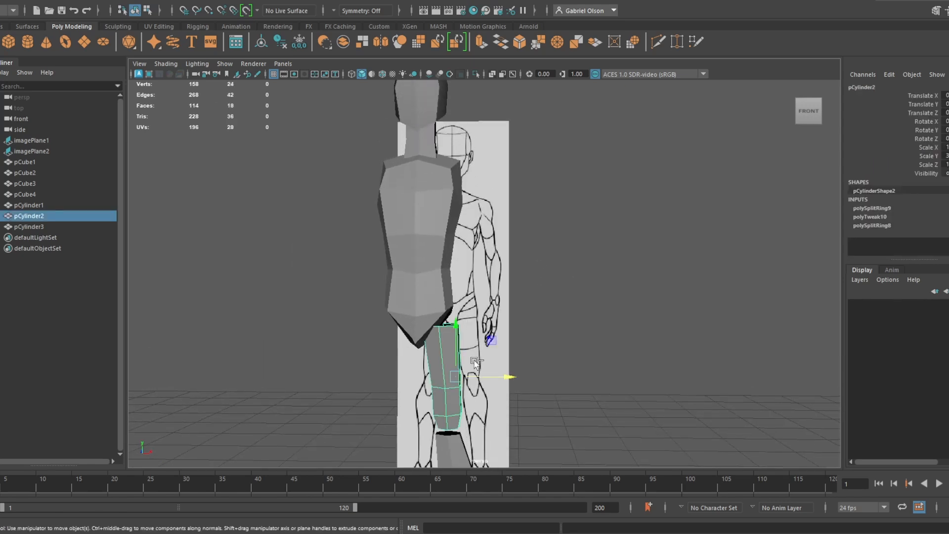
key("ctrl+d")
left_click_drag(456, 325, 538, 208)
left_click_drag(491, 154, 492, 180)
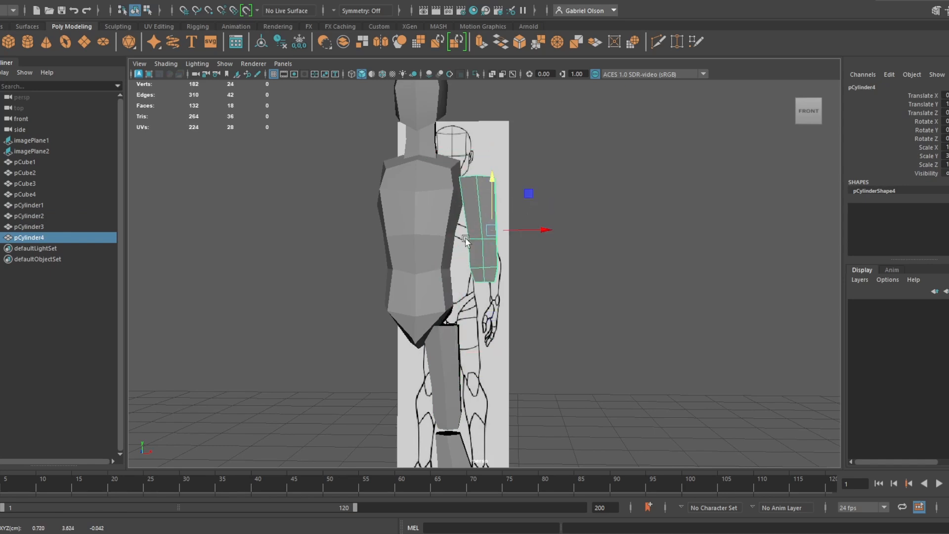
Delete the middle and lower edge loops from the upper arm cylinder
scroll(565, 324, "up", 3)
right_click_drag(467, 219, 470, 188)
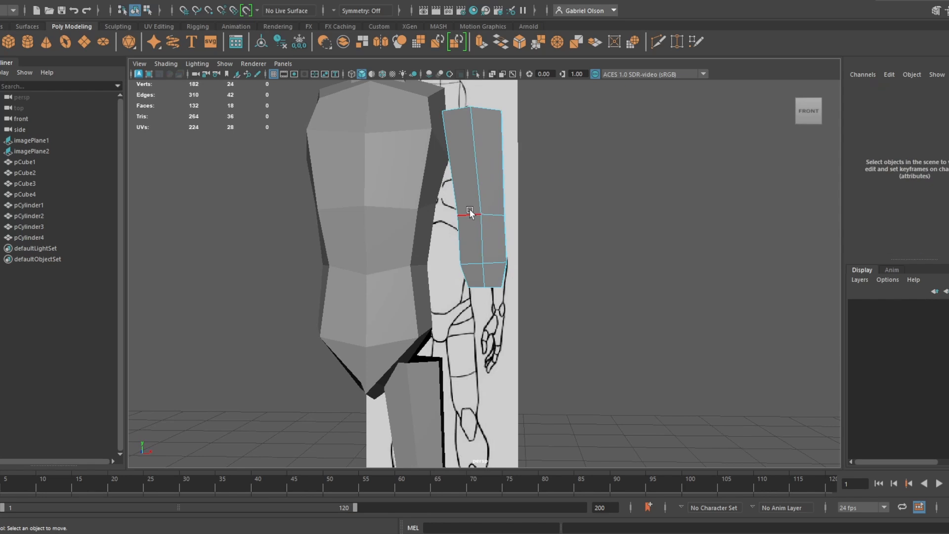
double_click(470, 215)
double_click(471, 264, "shift")
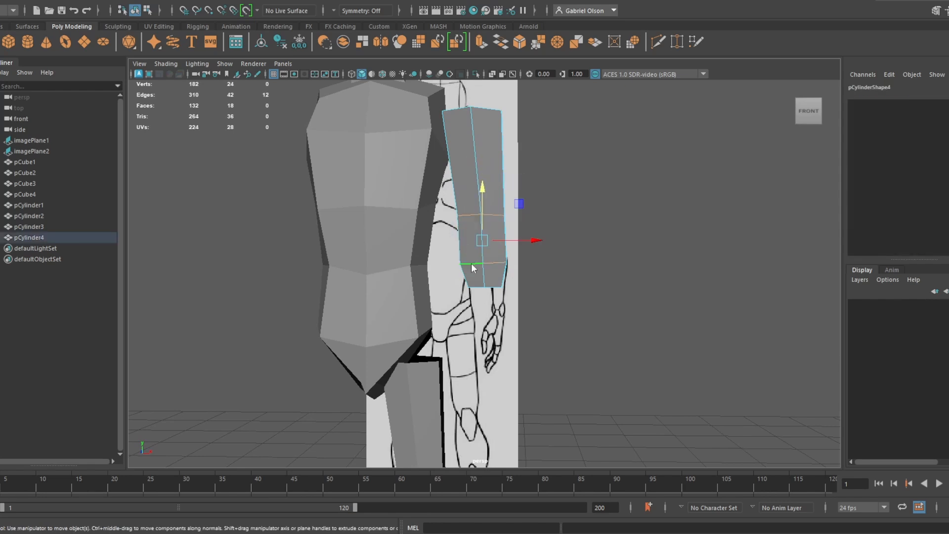
right_click_drag(470, 263, 476, 290, "shift")
Move the whole upper arm cylinder backward in the side view to line up with the drawn arm
key("space")
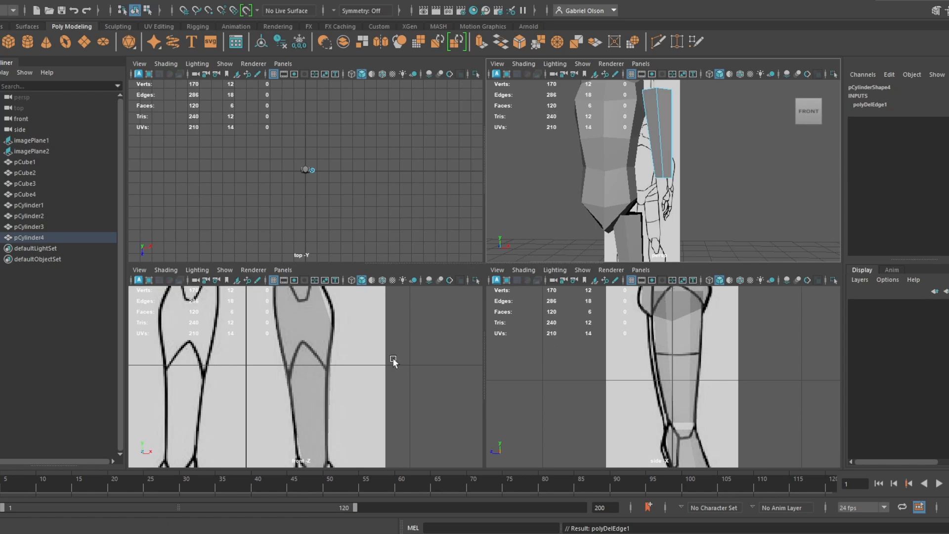
key("space")
key("f")
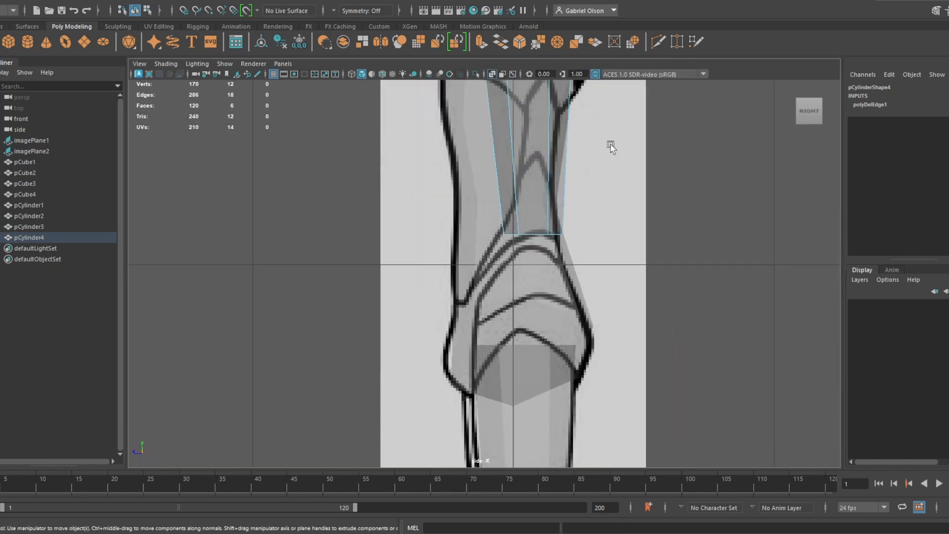
right_click_drag(514, 277, 580, 195)
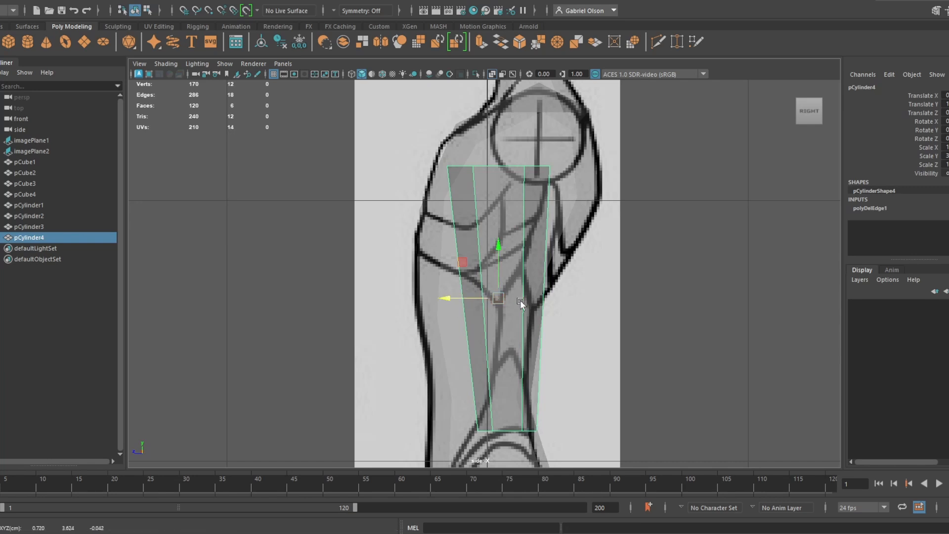
left_click(508, 321)
left_click(498, 309)
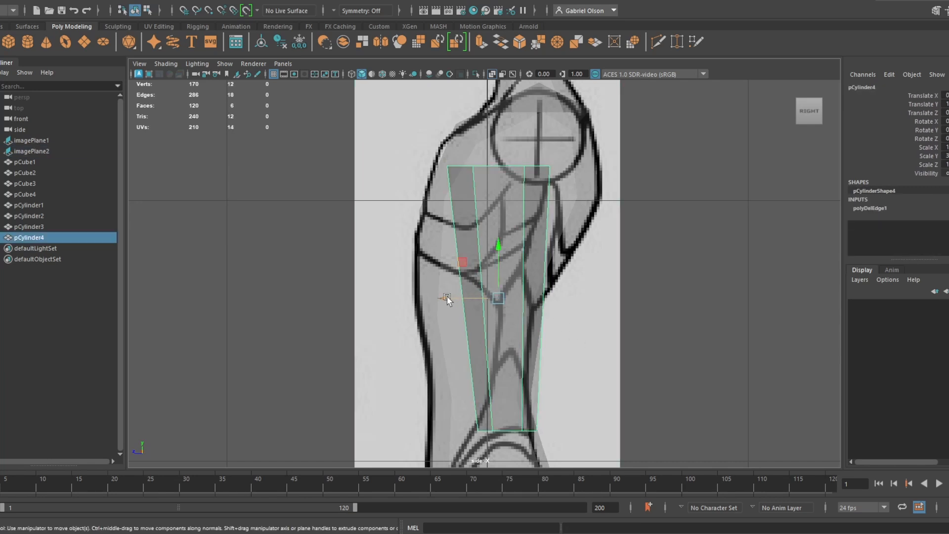
left_click_drag(447, 300, 450, 300)
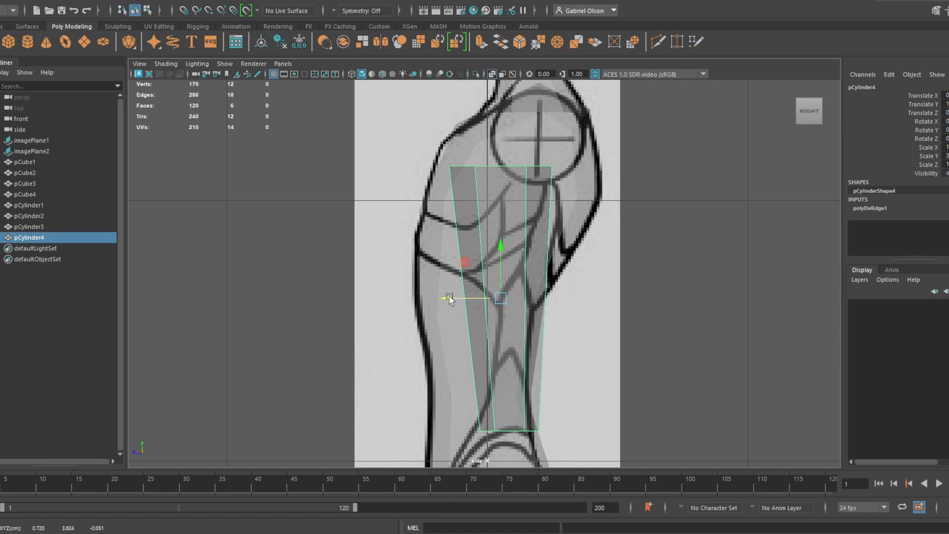
left_click_drag(453, 298, 482, 299)
Move the upper arm cylinder's top vertices to the drawn arm below the shoulder in the front view and scale them to its width
scroll(558, 238, "down", 6)
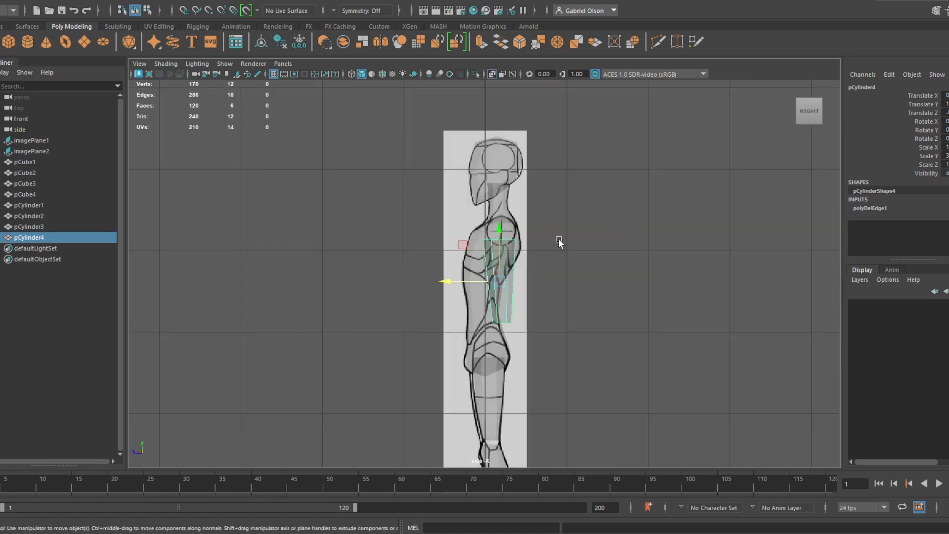
scroll(558, 242, "up", 1)
key("space")
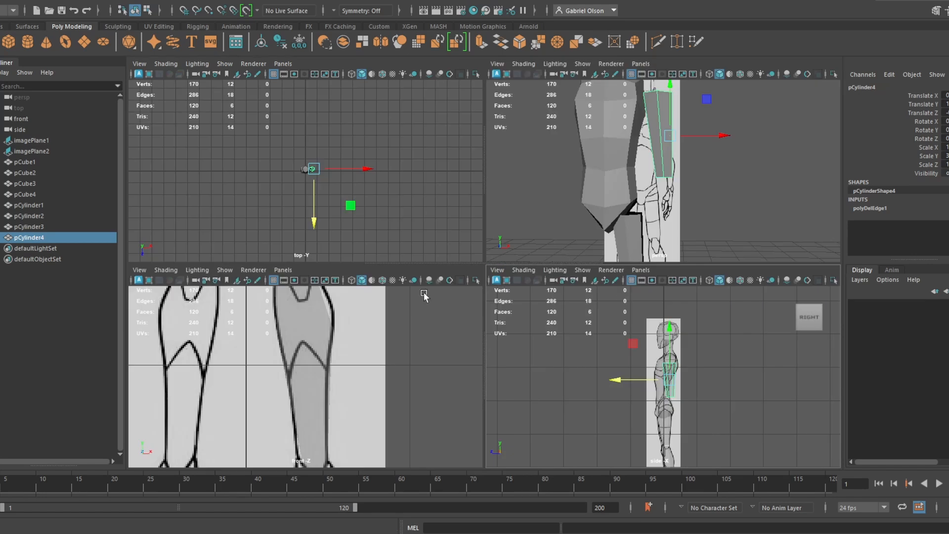
key("space")
scroll(515, 203, "down", 5)
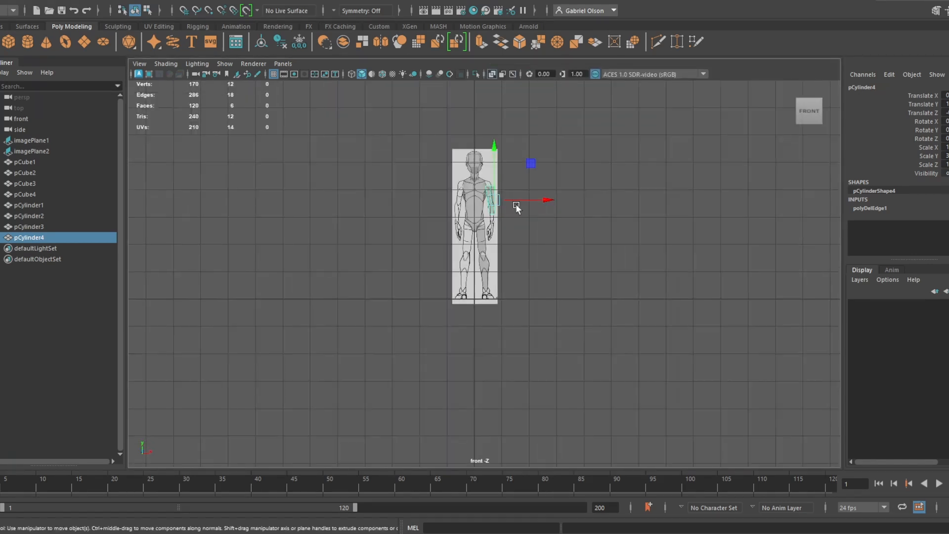
scroll(494, 250, "up", 5)
scroll(514, 250, "up", 4)
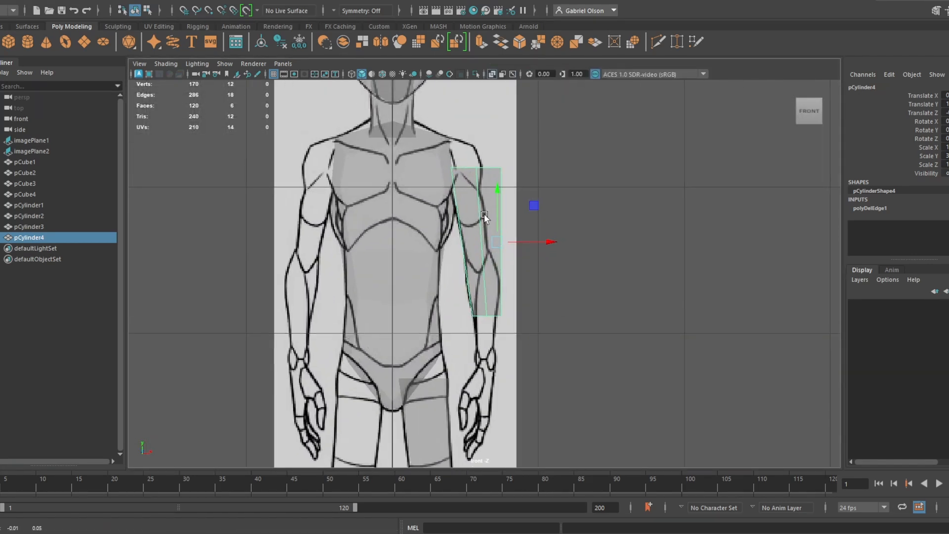
right_click_drag(524, 244, 462, 230)
left_click_drag(547, 252, 474, 216)
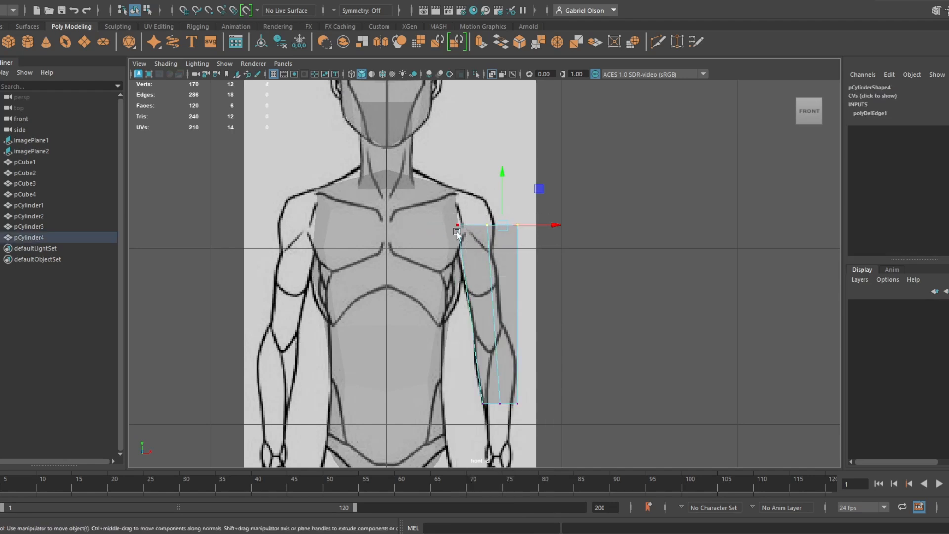
left_click_drag(432, 160, 571, 277)
left_click_drag(487, 225, 474, 249)
key("r")
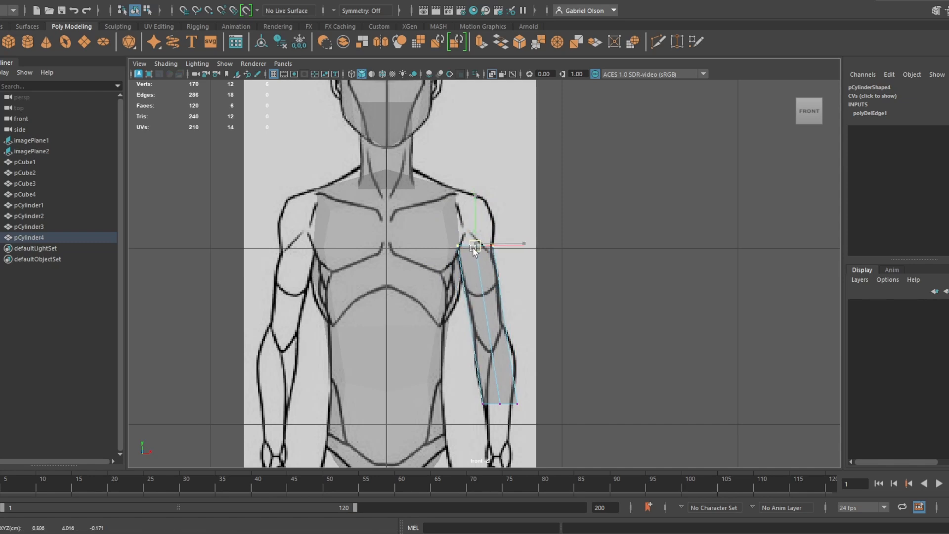
Raise the upper arm's bottom vertices to the drawn elbow, then rotate and scale them to fit the arm
left_click_drag(536, 412, 465, 368)
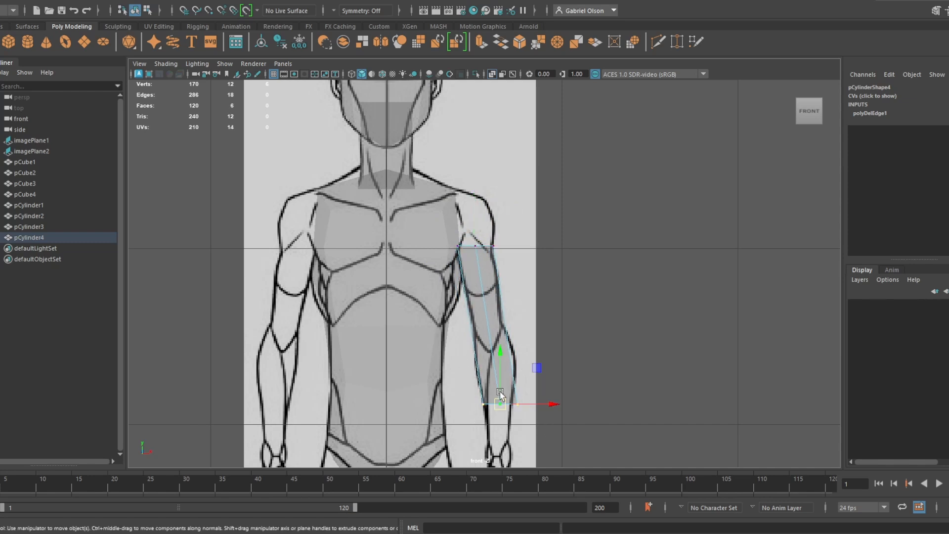
left_click_drag(500, 403, 496, 336)
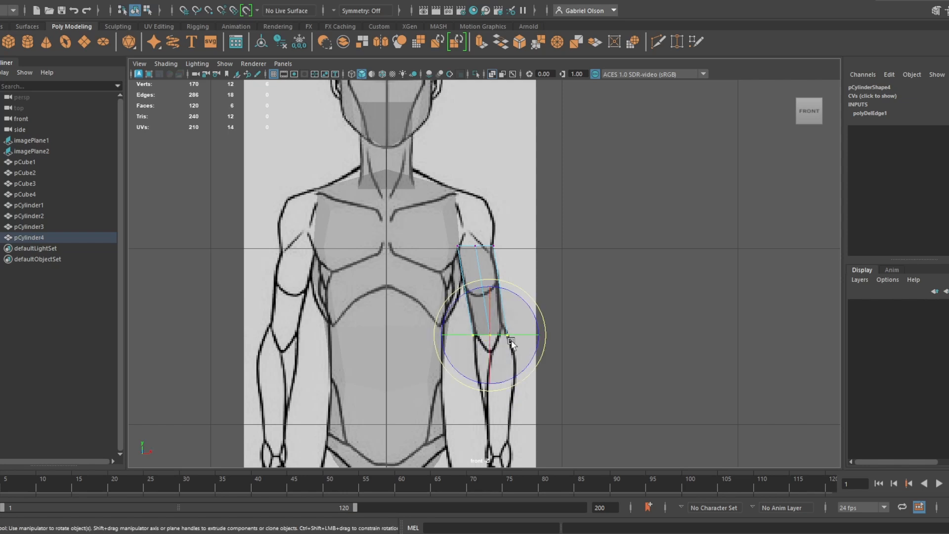
key("e")
left_click_drag(530, 318, 533, 305)
key("w")
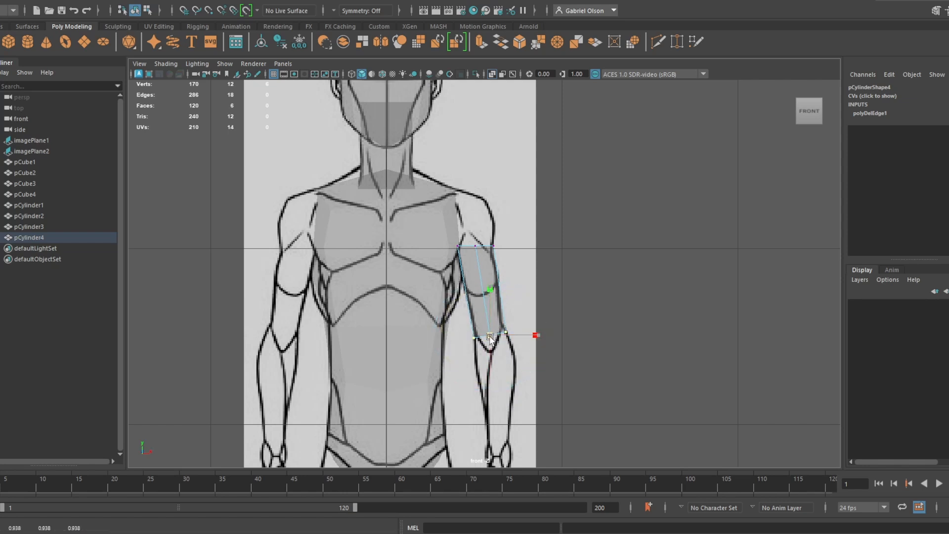
Return the upper arm cylinder to object mode and examine its fit against the drawn arm in the side view
key("space")
key("space")
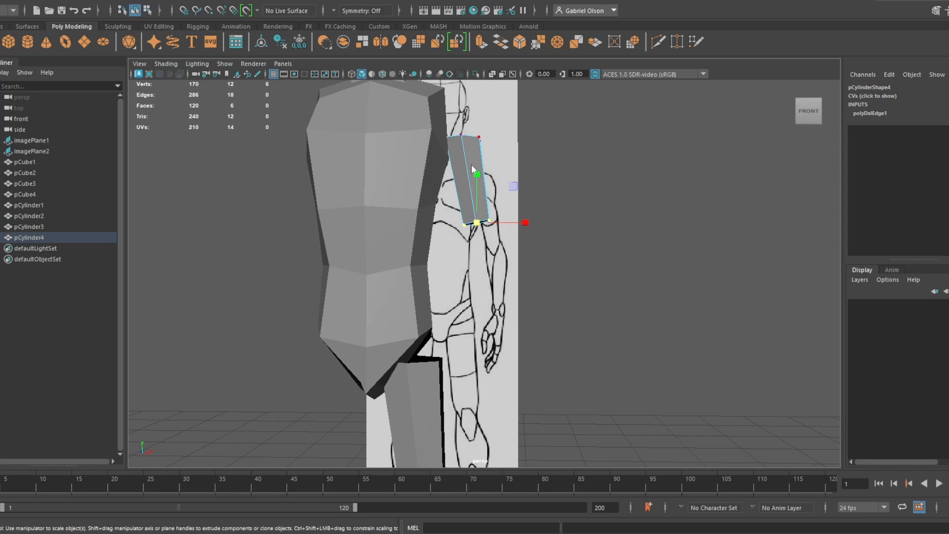
right_click_drag(471, 164, 518, 133)
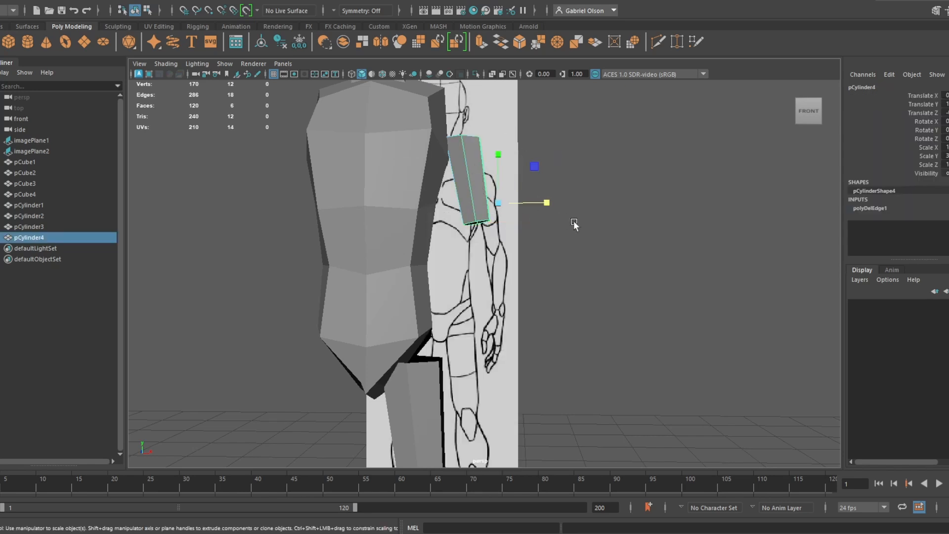
key("space")
key("space")
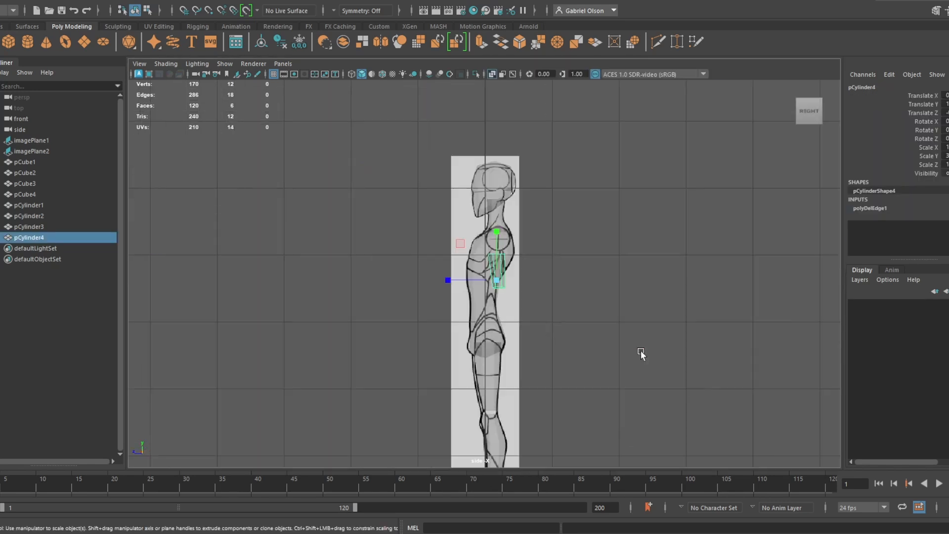
scroll(639, 351, "up", 5)
scroll(569, 270, "up", 1)
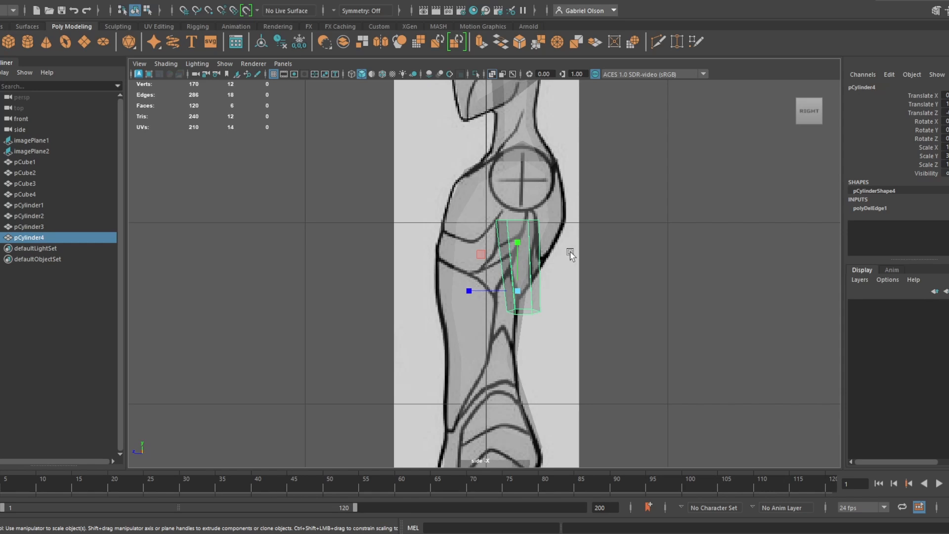
Import genericPerson_references.jpg from the Desktop's lowPoly_Character folder as an image plane in the front view
key("space")
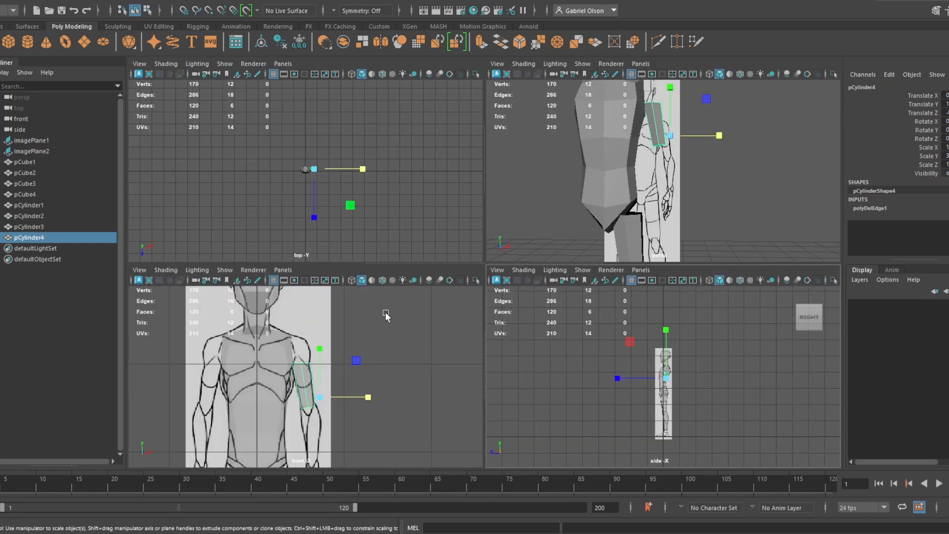
key("space")
scroll(435, 323, "down", 2)
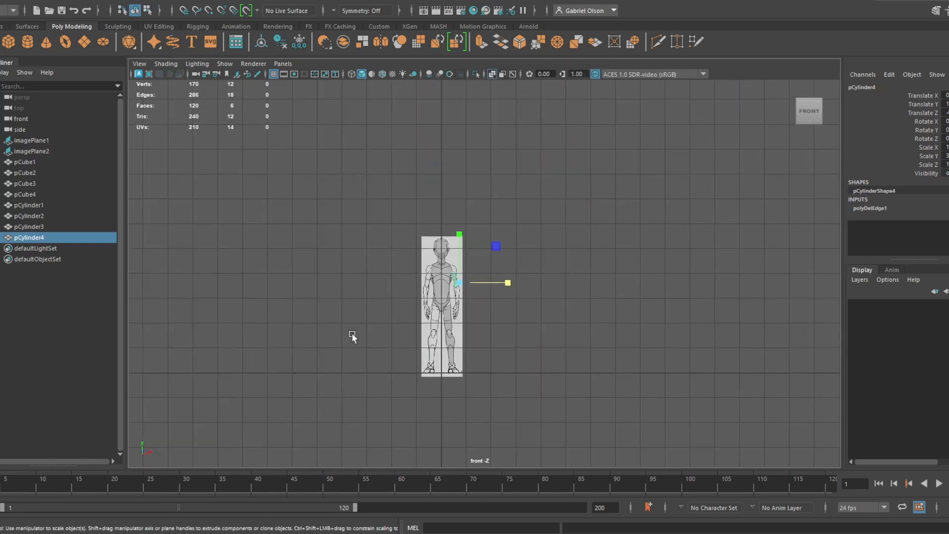
left_click(140, 64)
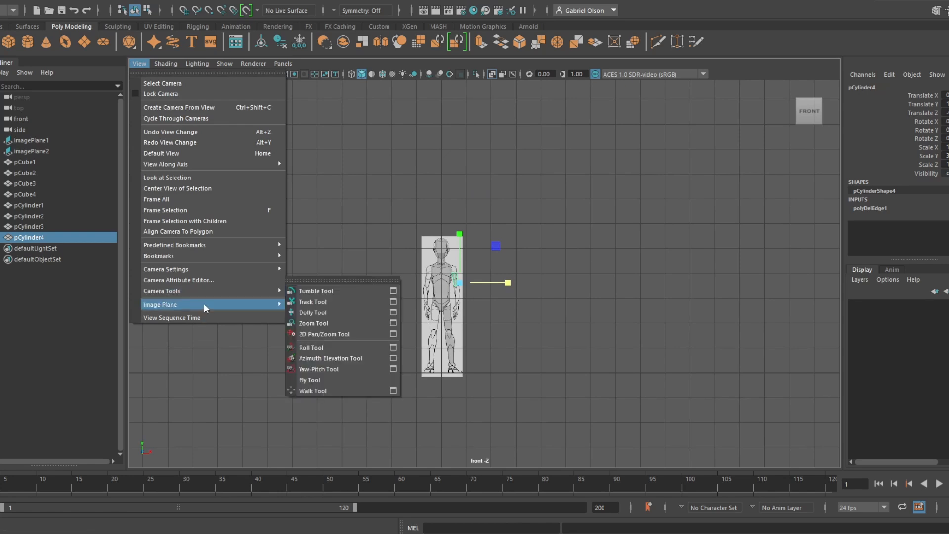
mouse_move(205, 307)
left_click(315, 307)
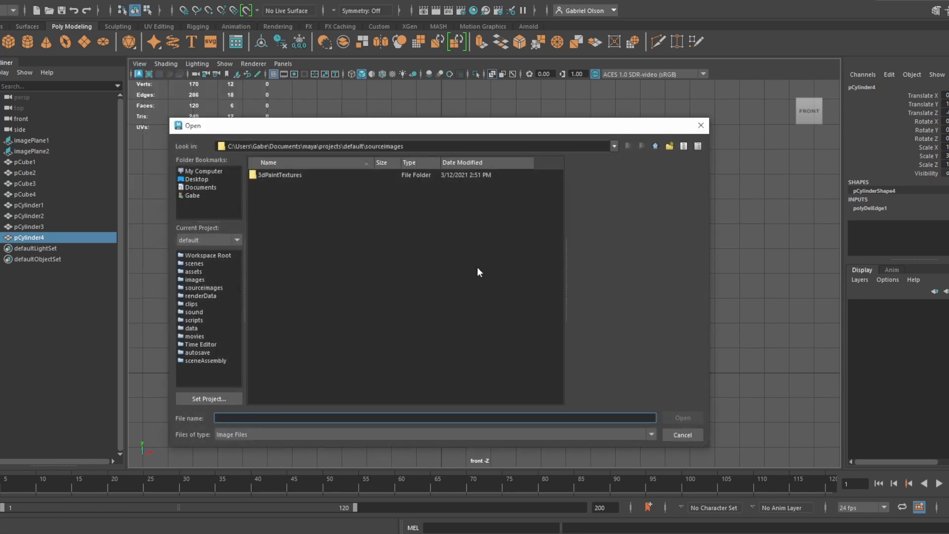
left_click(212, 171)
left_click(207, 180)
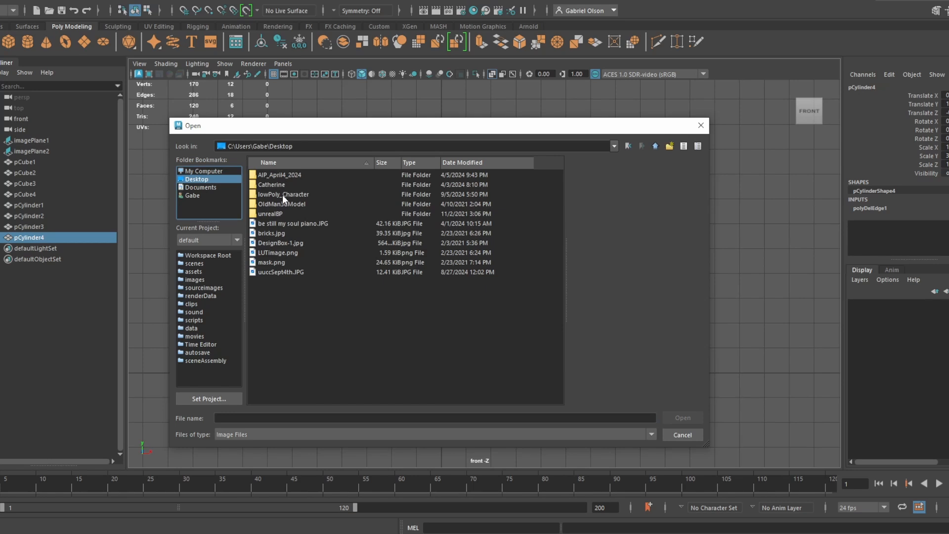
double_click(283, 194)
left_click(302, 187)
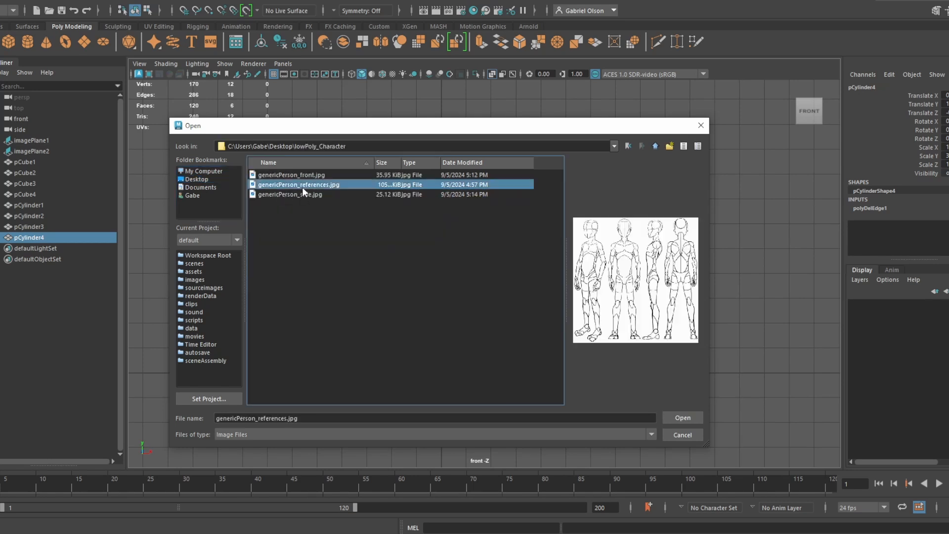
left_click(682, 417)
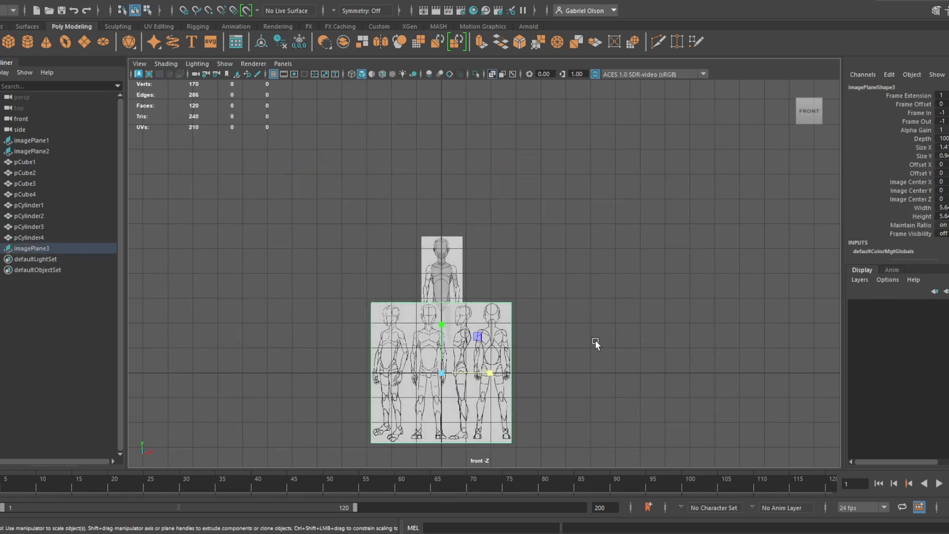
Raise the new reference sheet level with the front reference image, push it back behind the model and place it beside that image on the model's arm side
key("w")
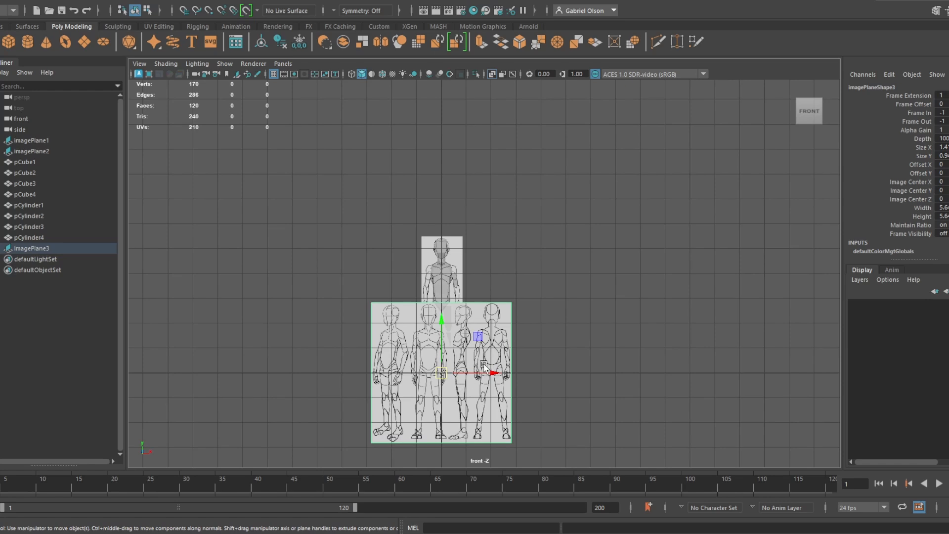
left_click_drag(485, 368, 335, 309)
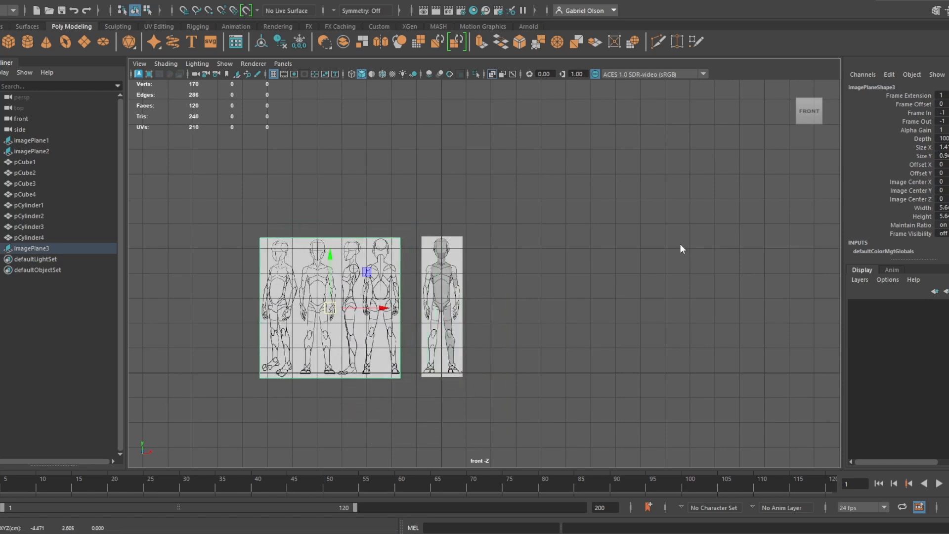
key("space")
key("space")
right_click_drag(664, 218, 484, 240, "alt")
left_click_drag(484, 240, 488, 267, "alt")
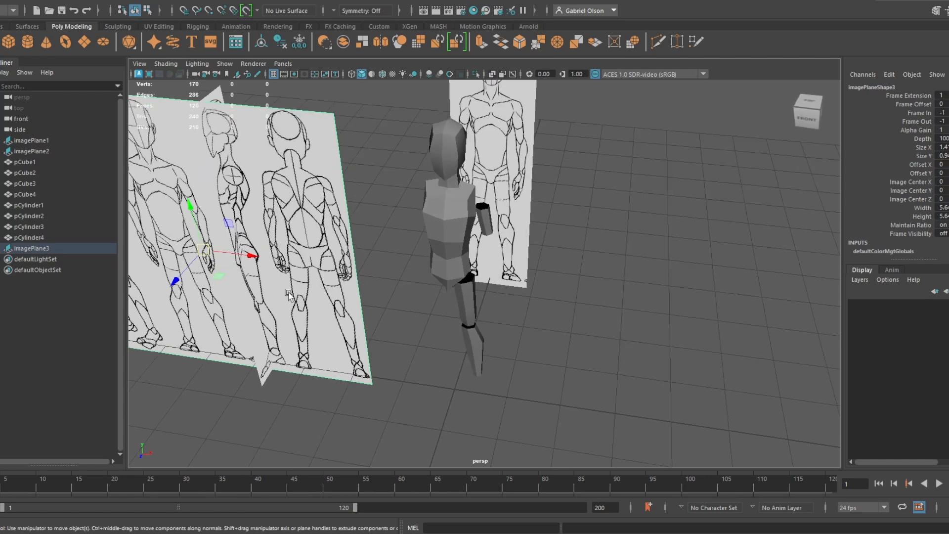
scroll(291, 294, "down", 5)
left_click_drag(299, 284, 354, 220, "alt")
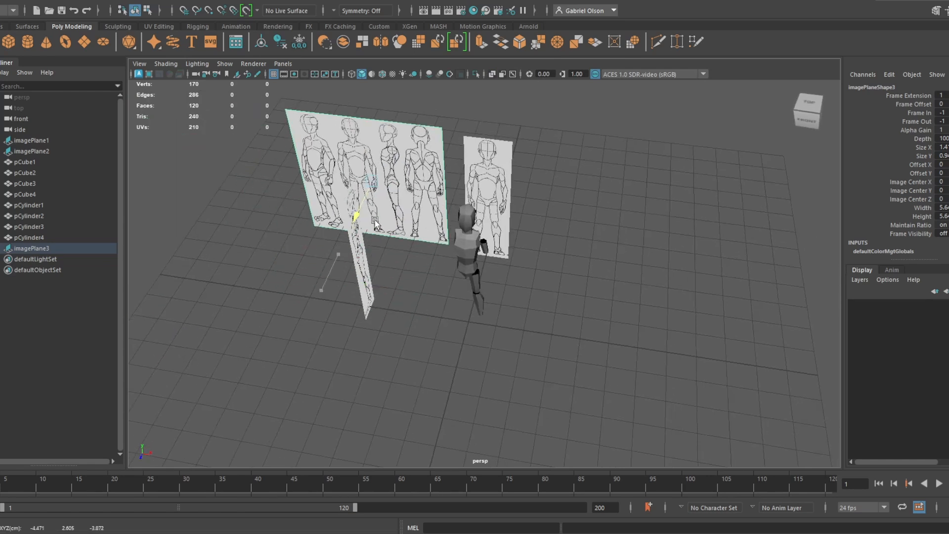
left_click_drag(420, 190, 623, 220)
scroll(585, 269, "up", 5)
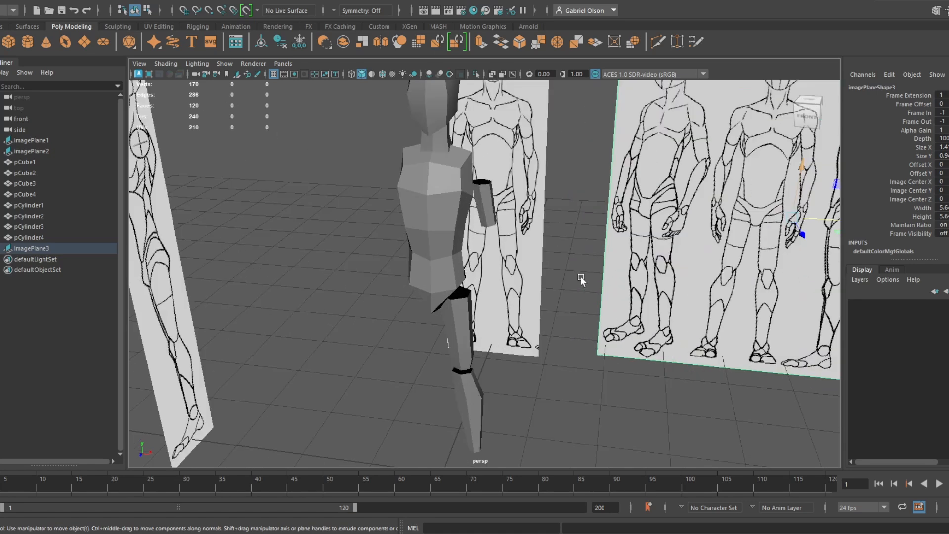
Duplicate the upper arm cylinder and move the copy straight down to the forearm area
scroll(586, 280, "down", 3)
left_click_drag(600, 331, 591, 336, "alt")
middle_click_drag(591, 336, 460, 193, "alt")
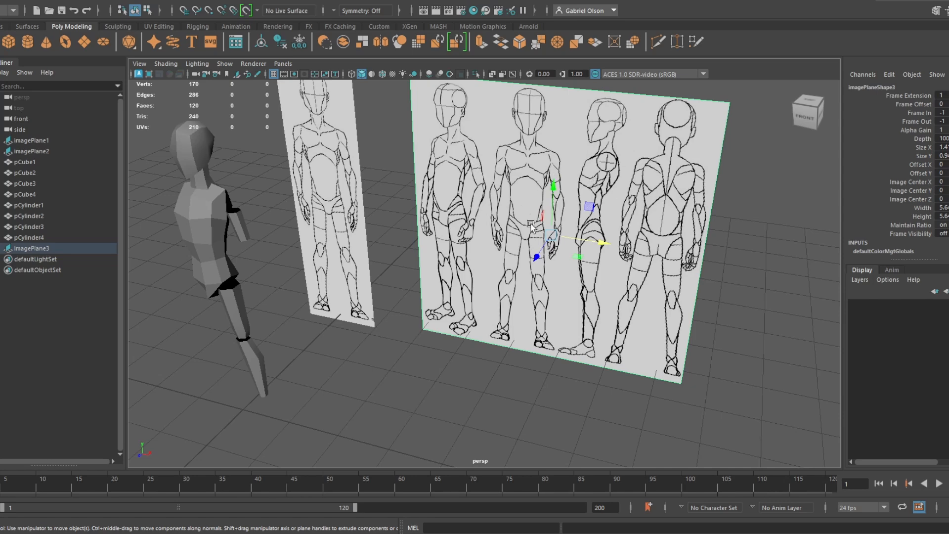
left_click_drag(371, 287, 454, 356, "alt")
left_click(316, 226)
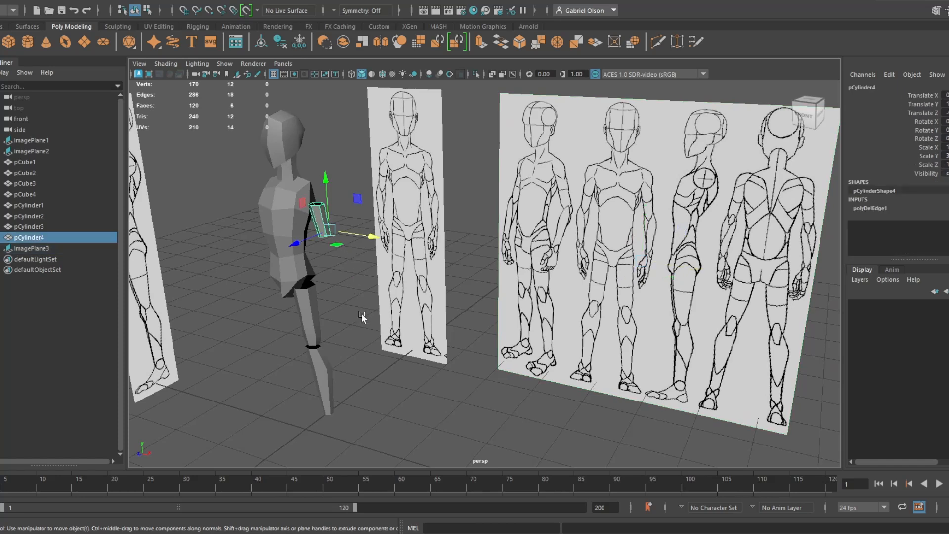
left_click_drag(360, 313, 395, 306, "alt")
scroll(429, 298, "up", 3)
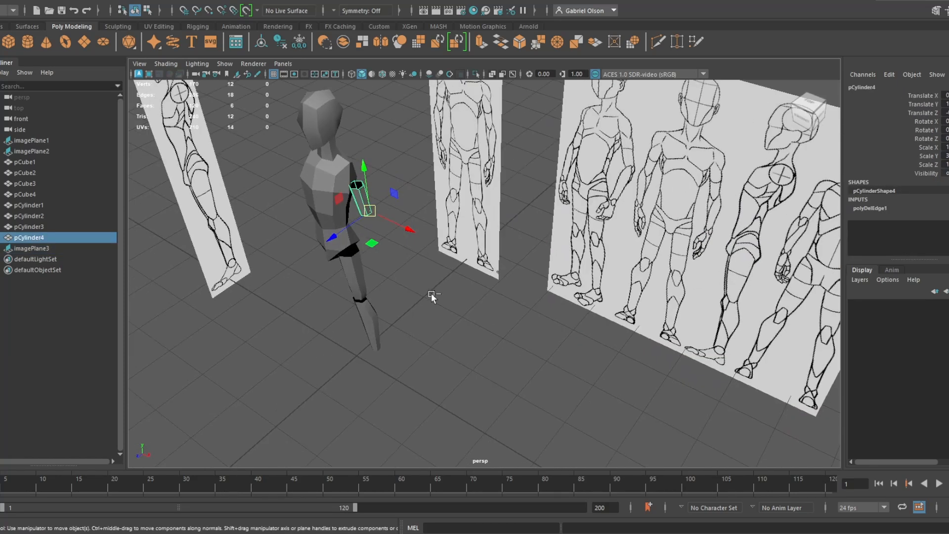
key("ctrl+d")
left_click_drag(364, 166, 371, 214)
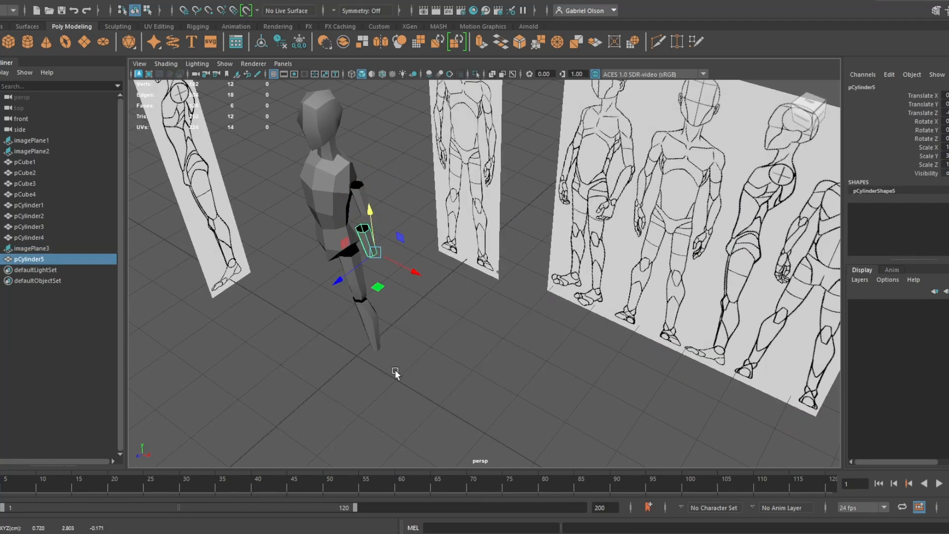
Center the pivot of the forearm cylinder while working in the front view
key("space")
key("space")
scroll(427, 326, "up", 8)
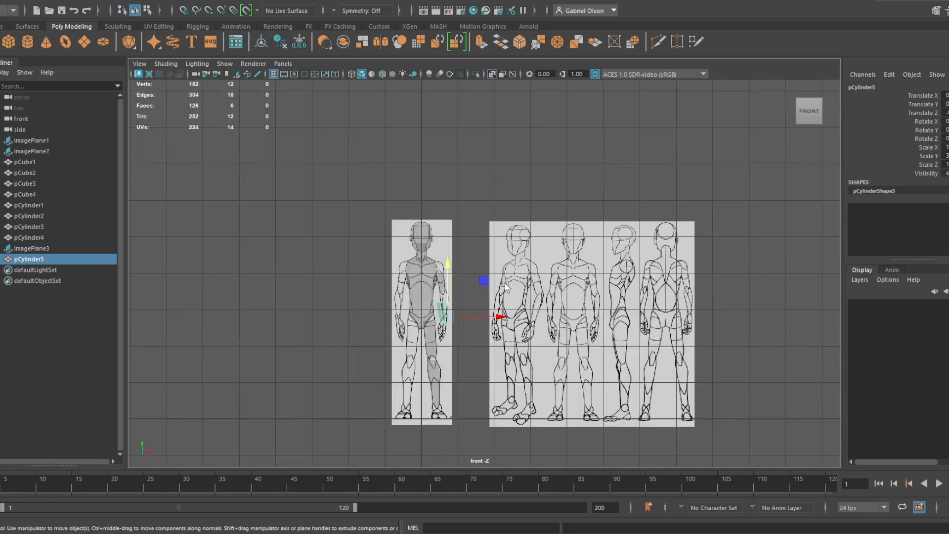
middle_click_drag(426, 326, 526, 202, "alt")
scroll(534, 257, "up", 2)
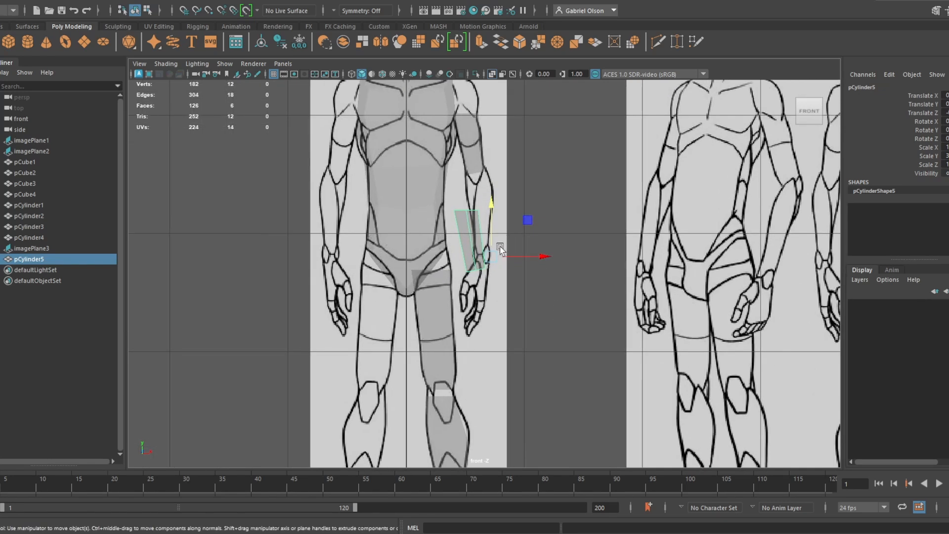
key("e")
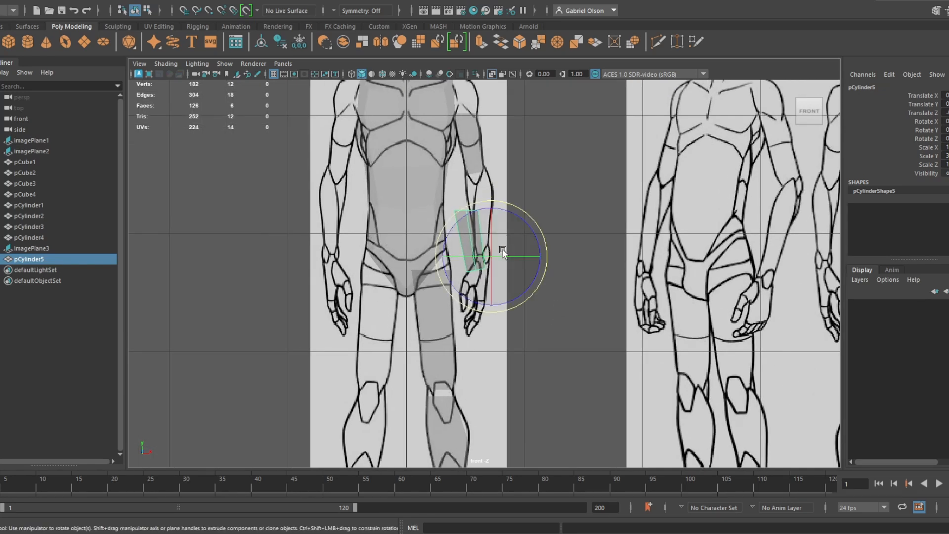
left_click(77, 2)
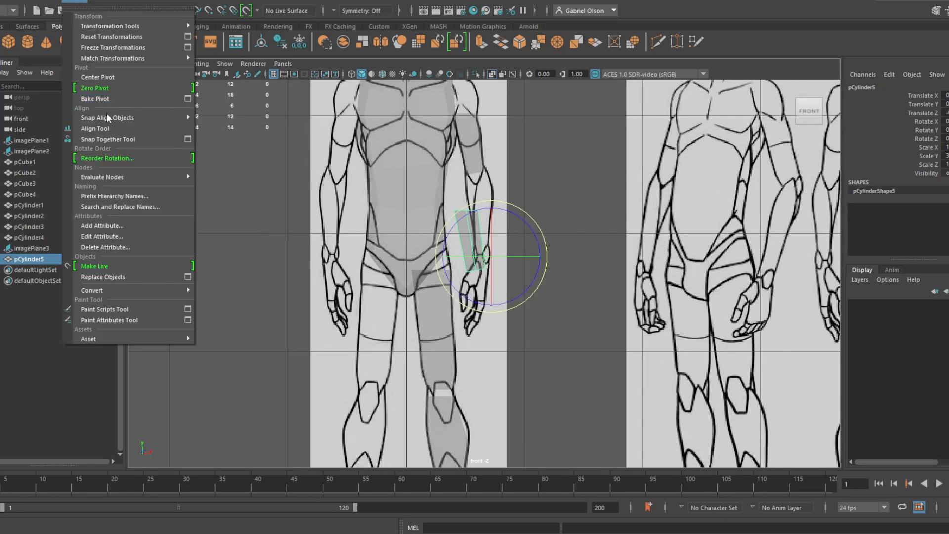
left_click(124, 77)
Move the forearm cylinder onto the drawn forearm and rotate it to follow the drawing's angle
key("w")
middle_click_drag(509, 223, 533, 254, "alt")
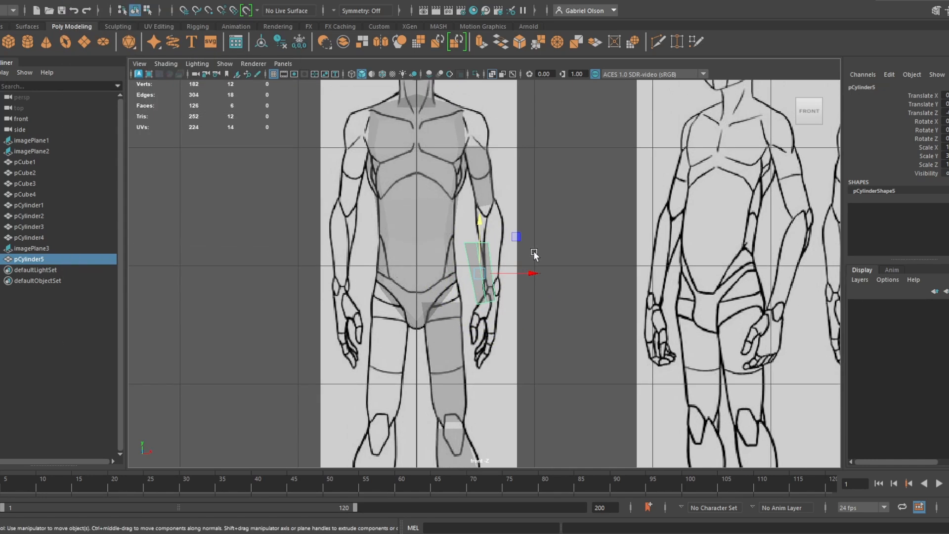
scroll(470, 278, "up", 2)
left_click_drag(473, 269, 492, 234)
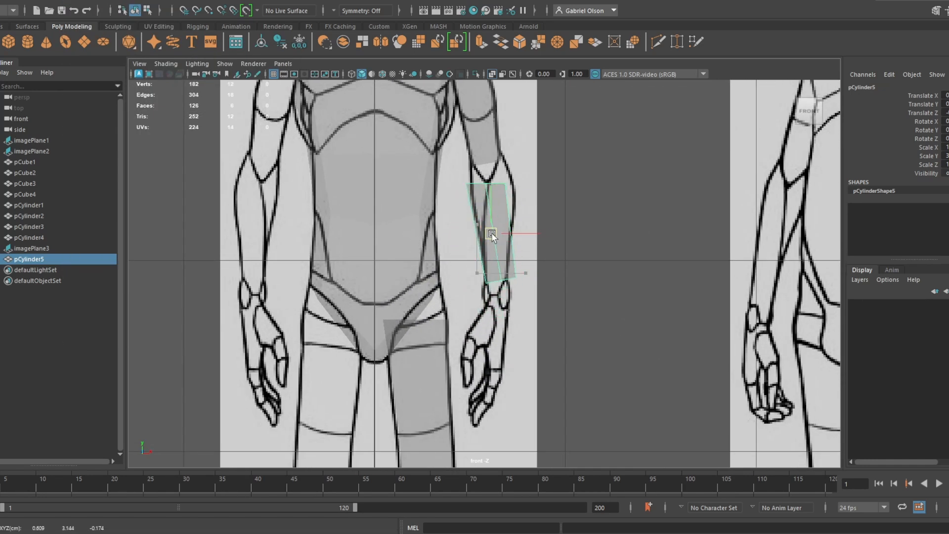
key("e")
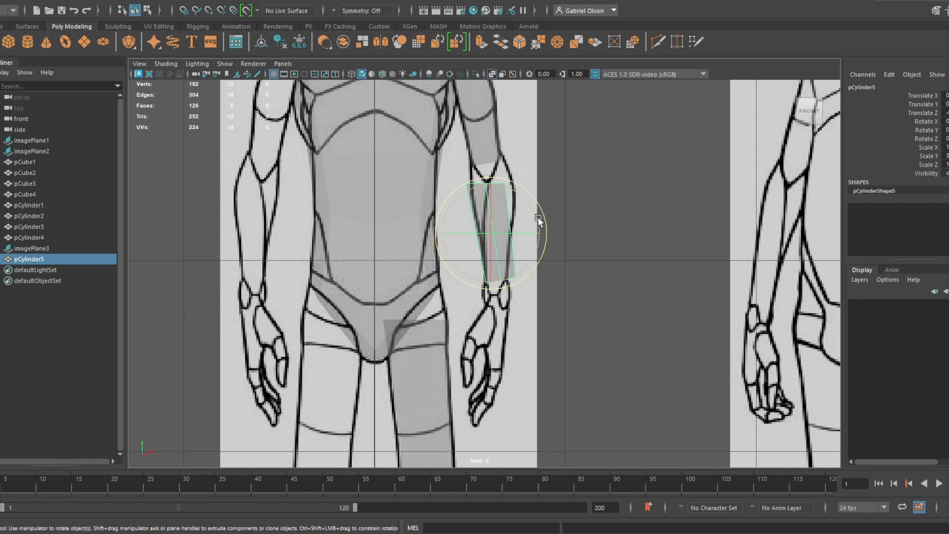
left_click_drag(540, 214, 540, 228)
Scale the forearm cylinder's bottom vertices narrower and lower them to the drawn wrist
key("w")
scroll(517, 265, "up", 2)
right_click(516, 257)
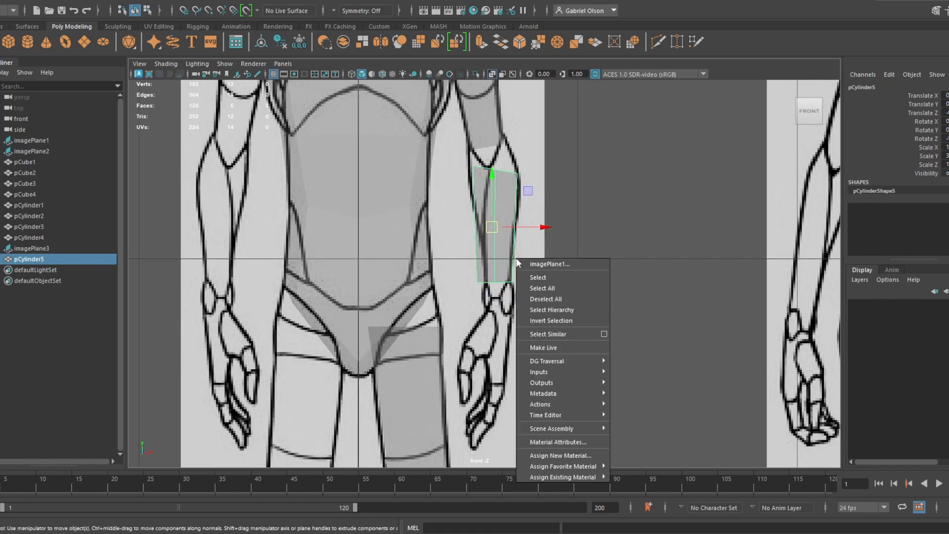
right_click_drag(492, 228, 441, 214)
left_click_drag(451, 232, 496, 302)
key("r")
key("w")
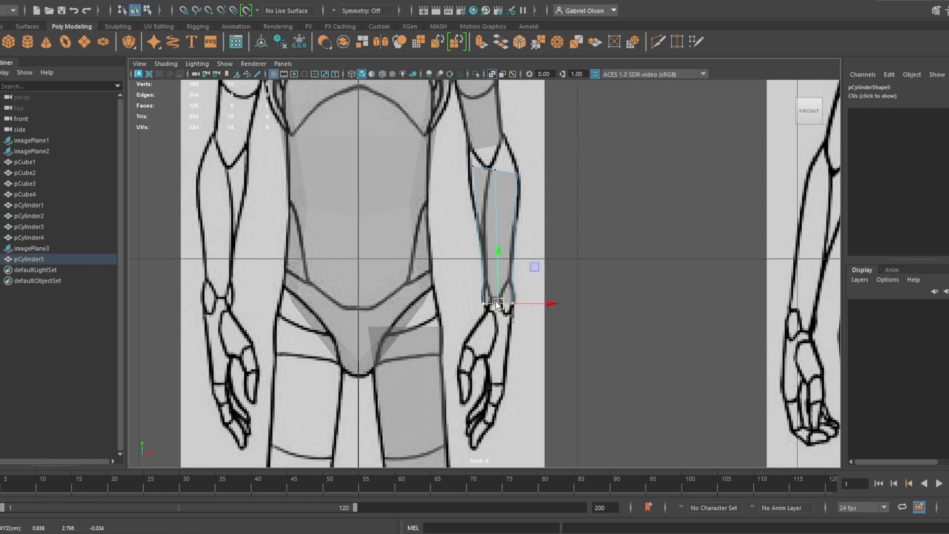
Rotate the forearm cylinder's top vertices to match the elbow angle and raise them to the upper arm's lower end
middle_click_drag(510, 214, 509, 305, "alt")
left_click_drag(461, 225, 528, 277)
key("e")
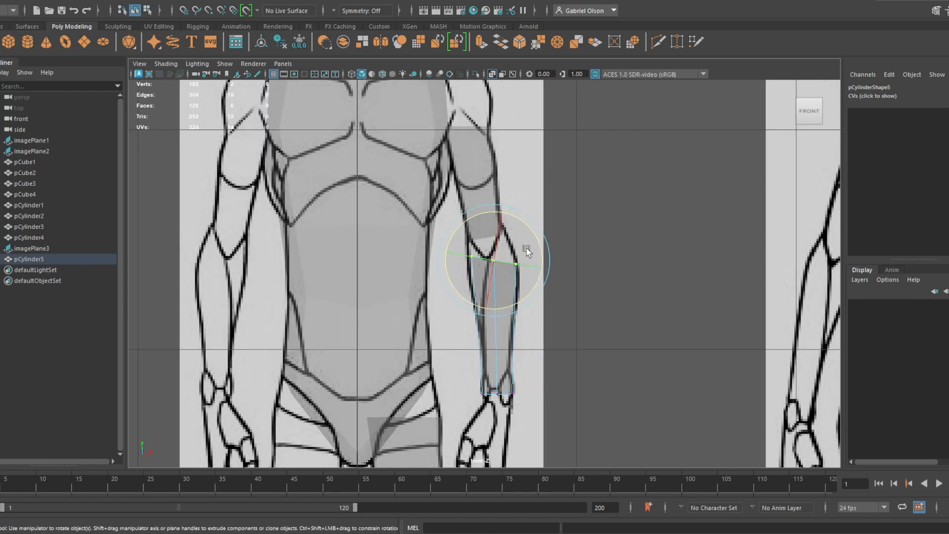
left_click_drag(538, 239, 523, 228)
key("w")
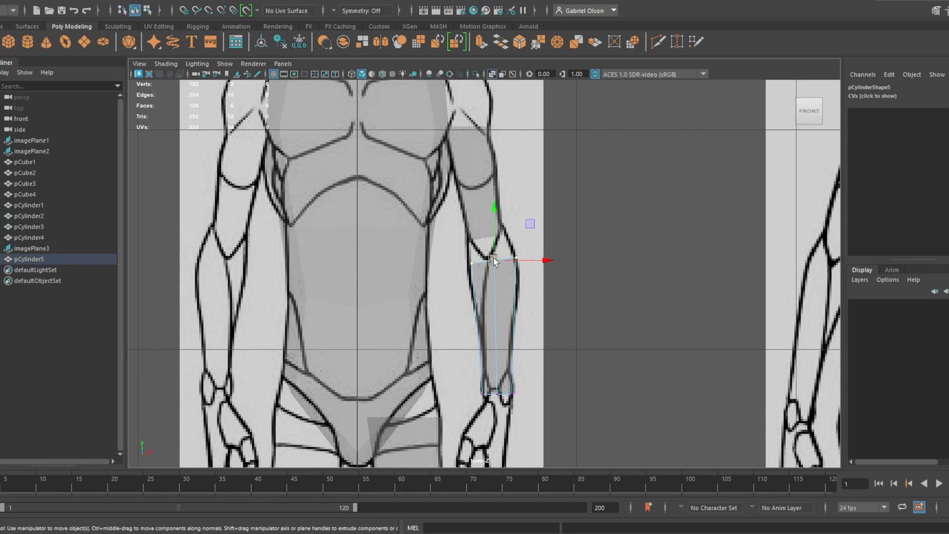
left_click_drag(493, 258, 489, 242)
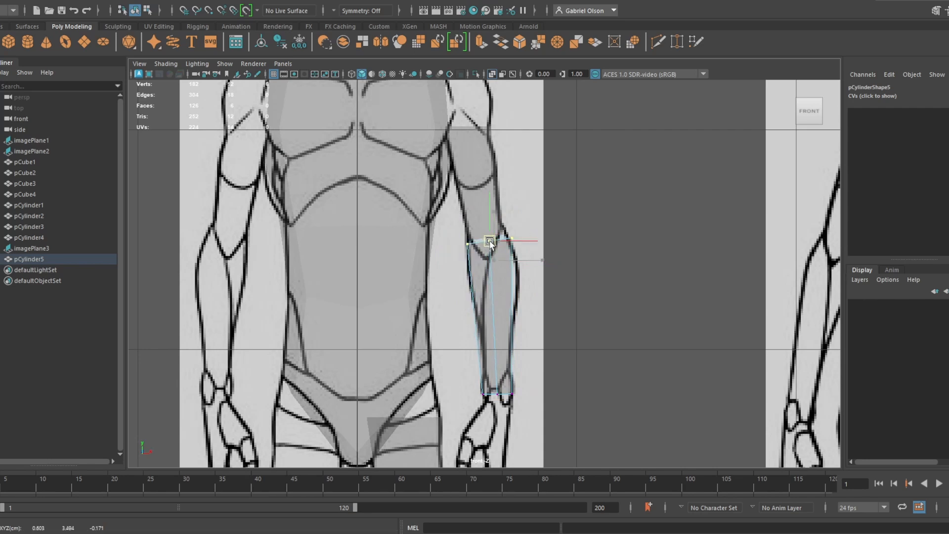
Insert an edge loop around the upper third of the forearm cylinder
right_click_drag(489, 280, 519, 212)
left_click(499, 271)
left_click(491, 284)
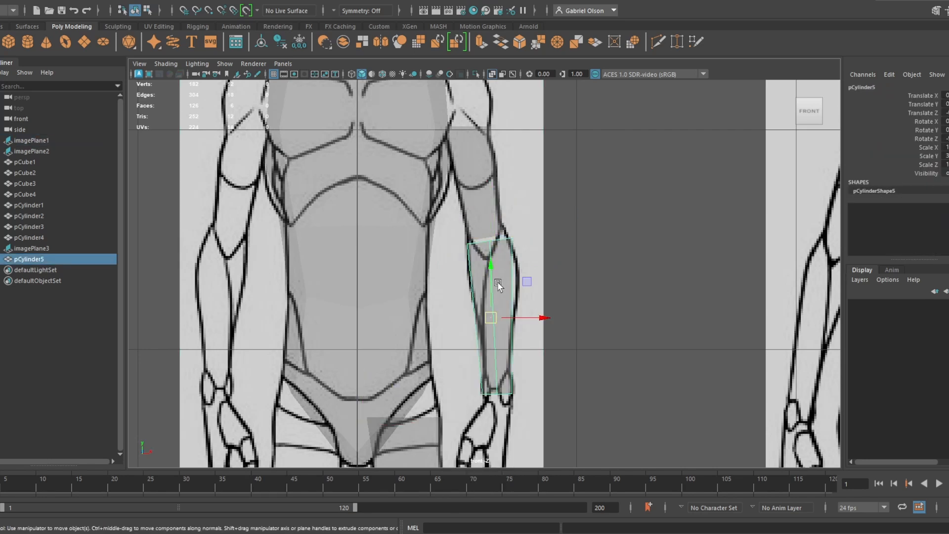
right_click_drag(497, 283, 432, 241, "shift")
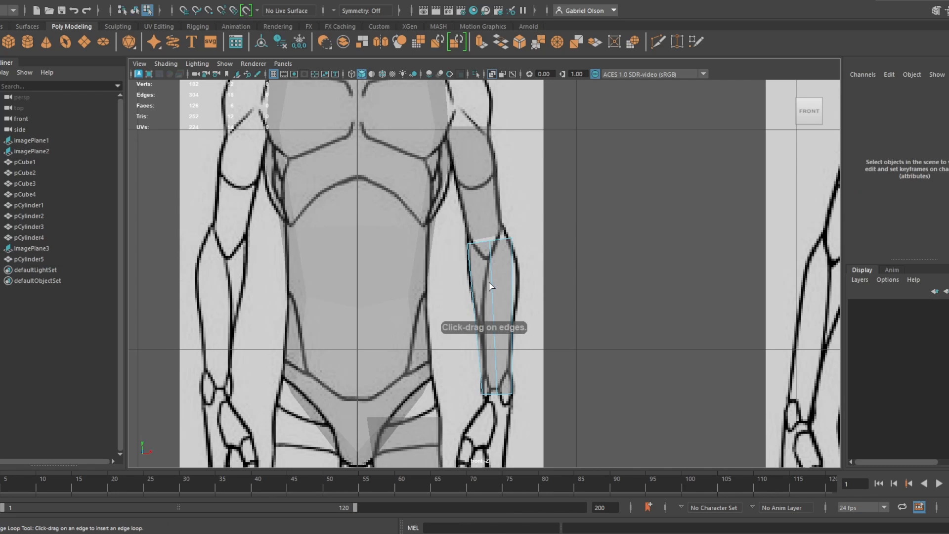
left_click_drag(491, 284, 495, 276)
Move the forearm edge loop's vertices in the front view to follow the drawn forearm outline
key("w")
right_click_drag(483, 278, 508, 271, "alt")
right_click_drag(508, 228, 462, 245)
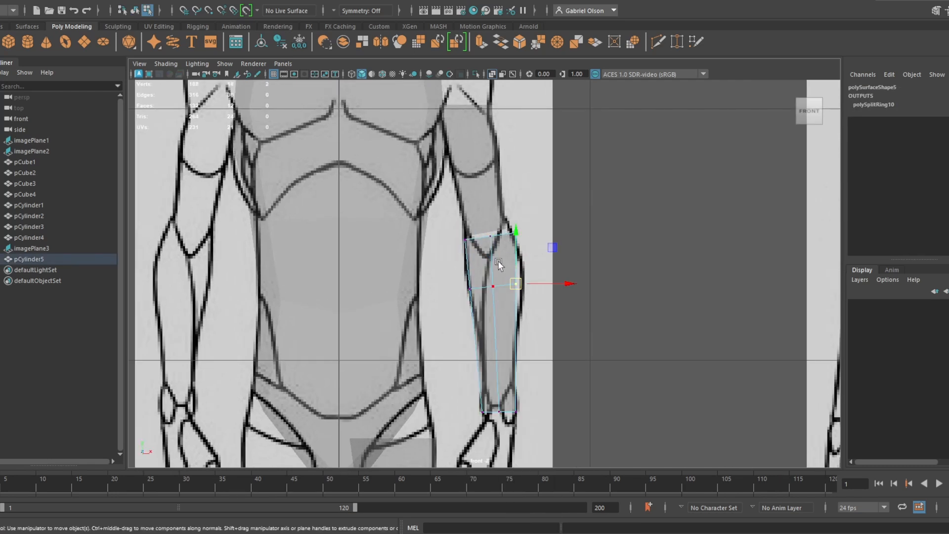
left_click(494, 287)
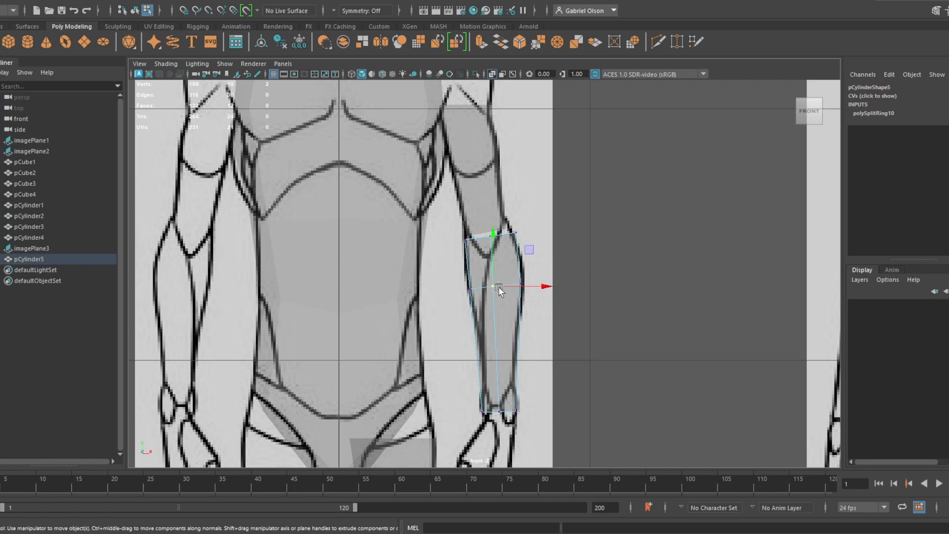
left_click_drag(498, 288, 497, 287)
Rotate the forearm cylinder's bottom vertices slightly to match the drawn wrist angle
left_click_drag(527, 430, 472, 396)
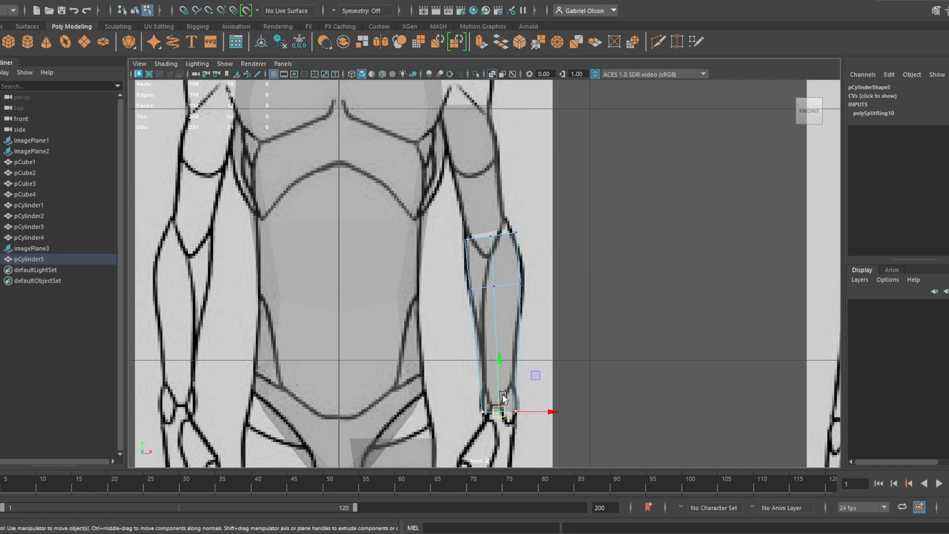
key("e")
left_click_drag(540, 384, 536, 377)
key("w")
left_click(502, 410)
Shift the forearm's wrist vertices forward in the perspective view and adjust the depth of its edge loop vertices
key("space")
key("space")
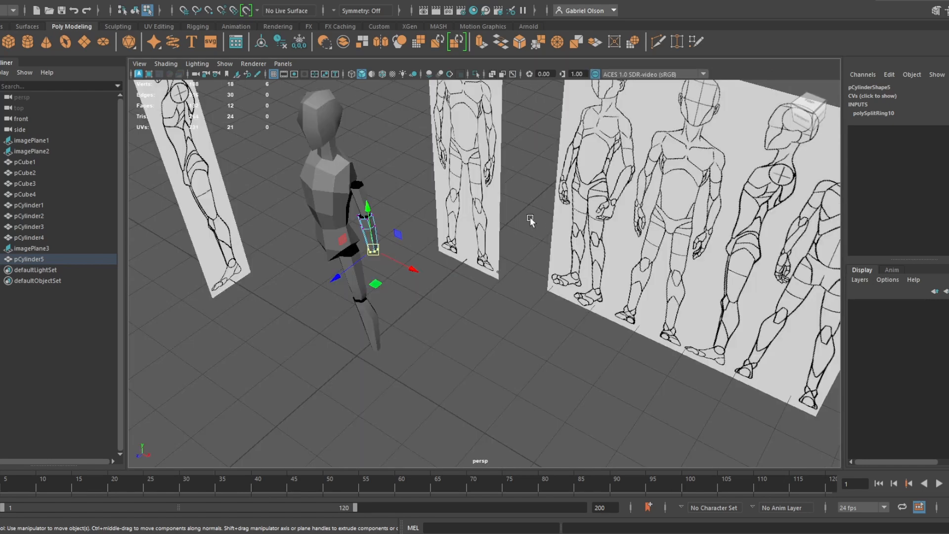
left_click_drag(530, 218, 582, 335, "alt")
scroll(482, 346, "up", 3)
left_click_drag(482, 347, 492, 393, "alt")
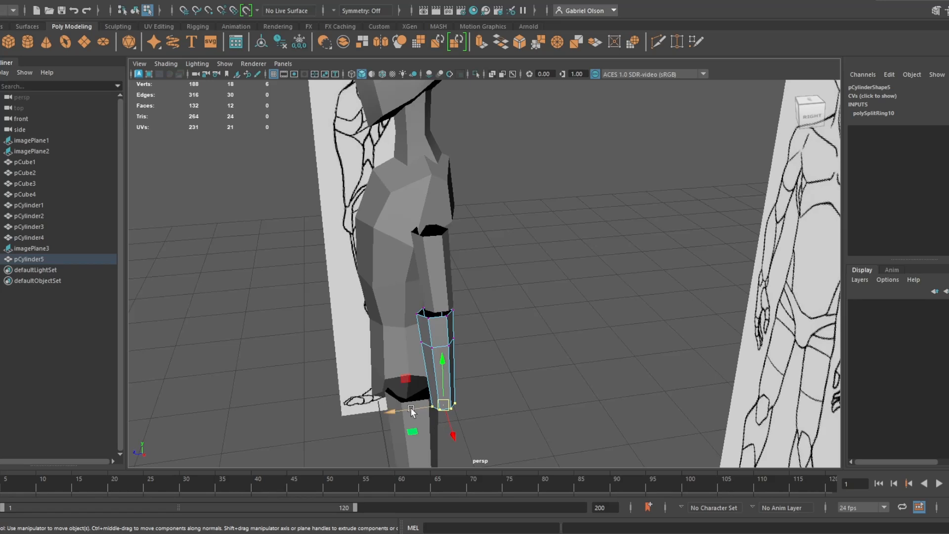
left_click_drag(411, 410, 404, 411)
left_click_drag(487, 361, 410, 345)
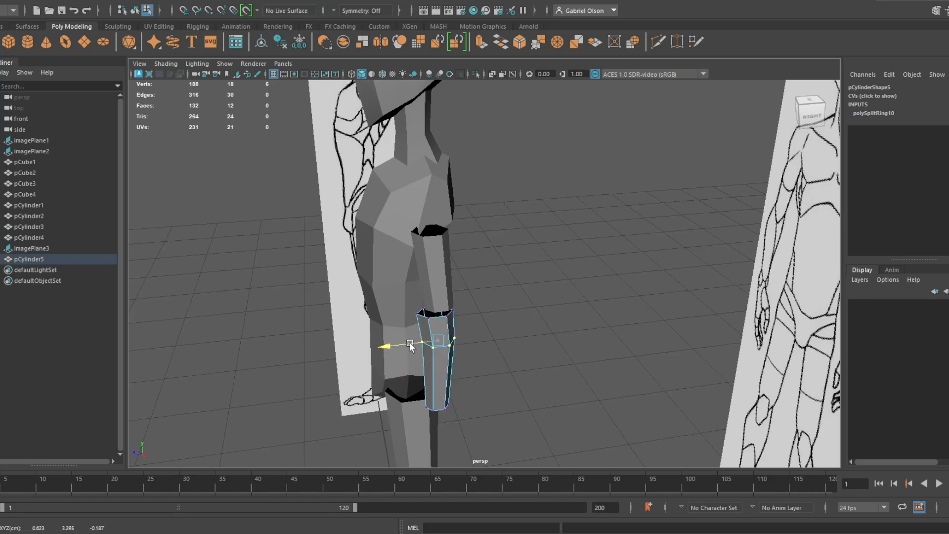
Move all forearm vertices along the depth axis to line up with the upper arm, and return to object mode
left_click_drag(500, 310, 416, 388, "alt")
left_click_drag(373, 298, 500, 437)
left_click_drag(392, 379, 454, 346)
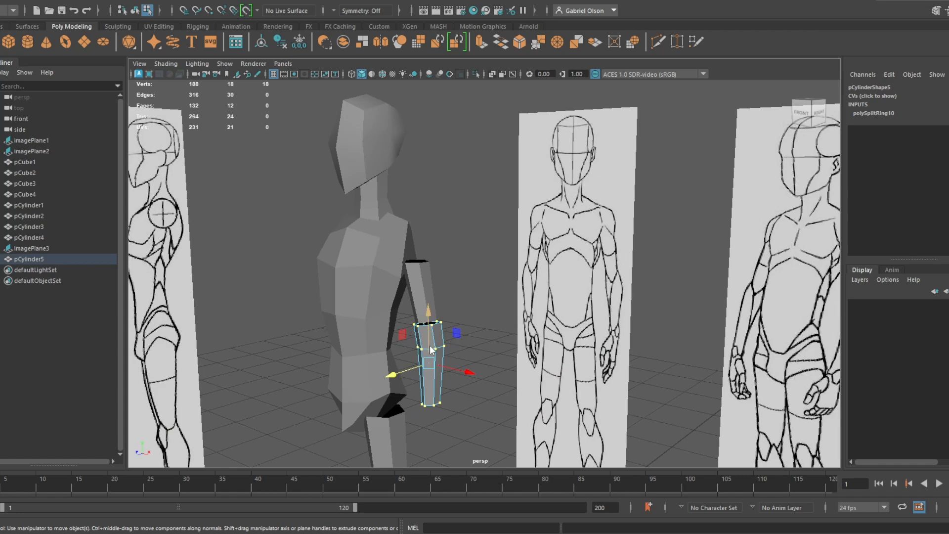
right_click_drag(435, 228, 492, 199)
left_click_drag(446, 286, 473, 323, "alt")
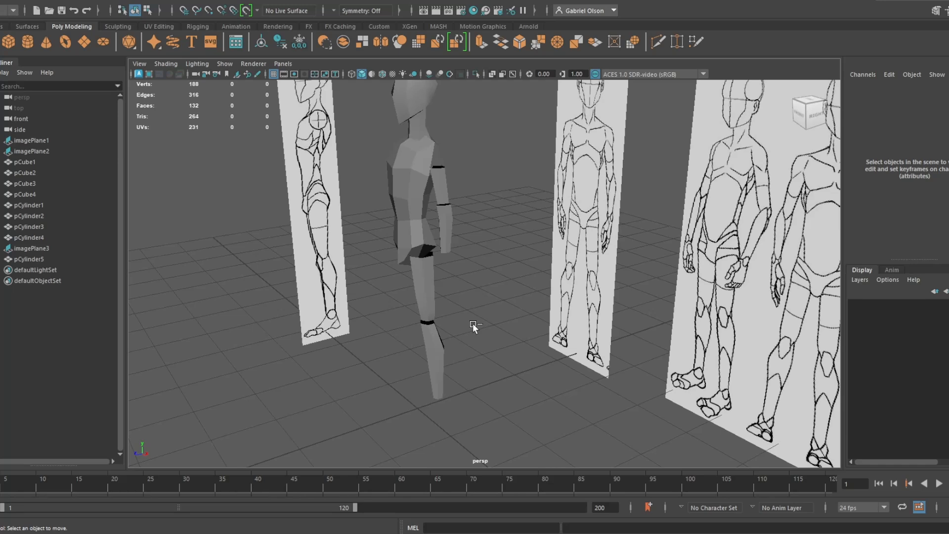
left_click_drag(476, 229, 440, 296, "alt")
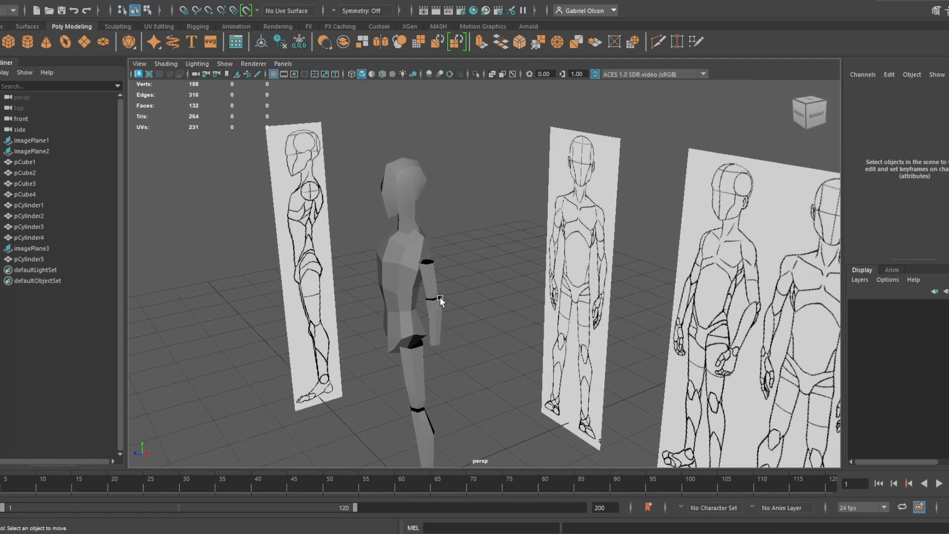
Extrude the upper arm cylinder's open top border edges upward to begin the shoulder
scroll(437, 316, "up", 5)
left_click(400, 291)
scroll(486, 309, "up", 5)
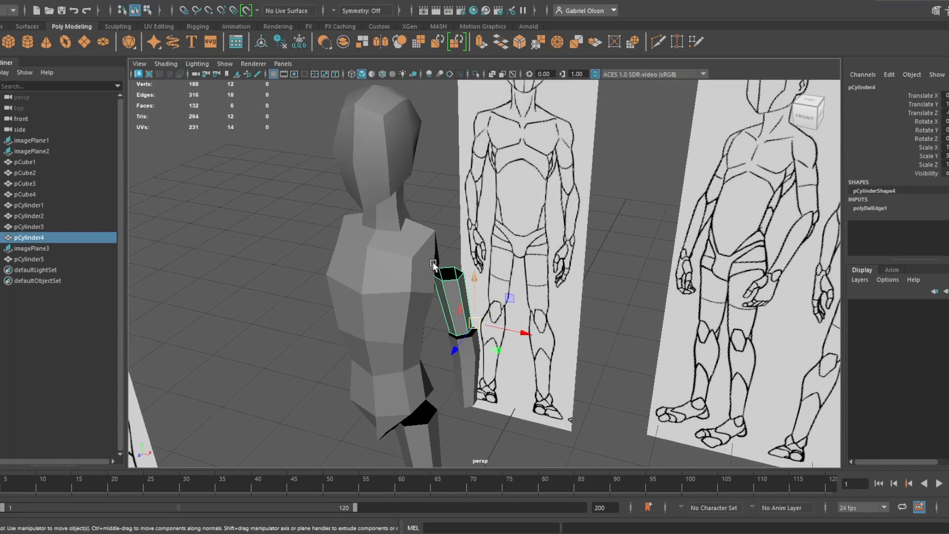
mouse_move(486, 309)
left_mouse_down("alt")
mouse_move(459, 291)
mouse_move(487, 300)
left_mouse_up("alt")
right_click(428, 228)
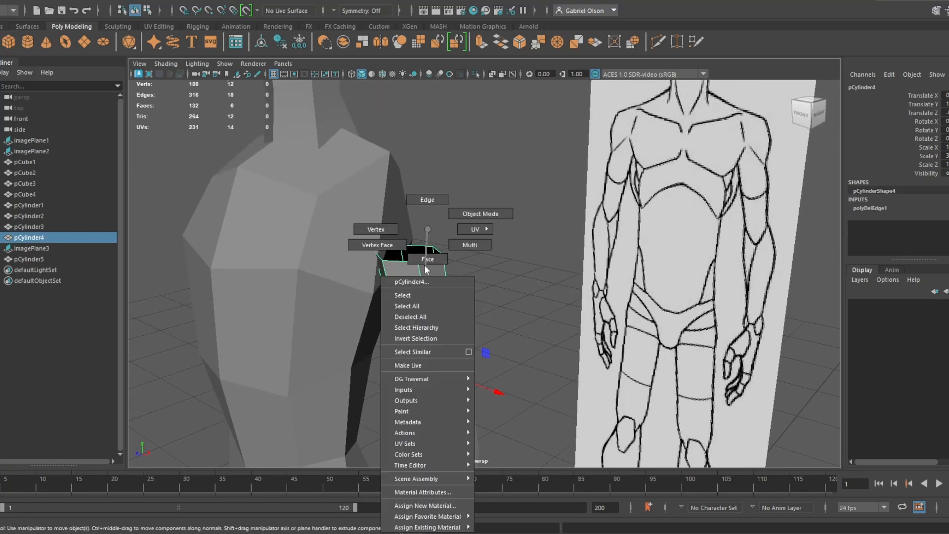
left_click(419, 205)
double_click(429, 257)
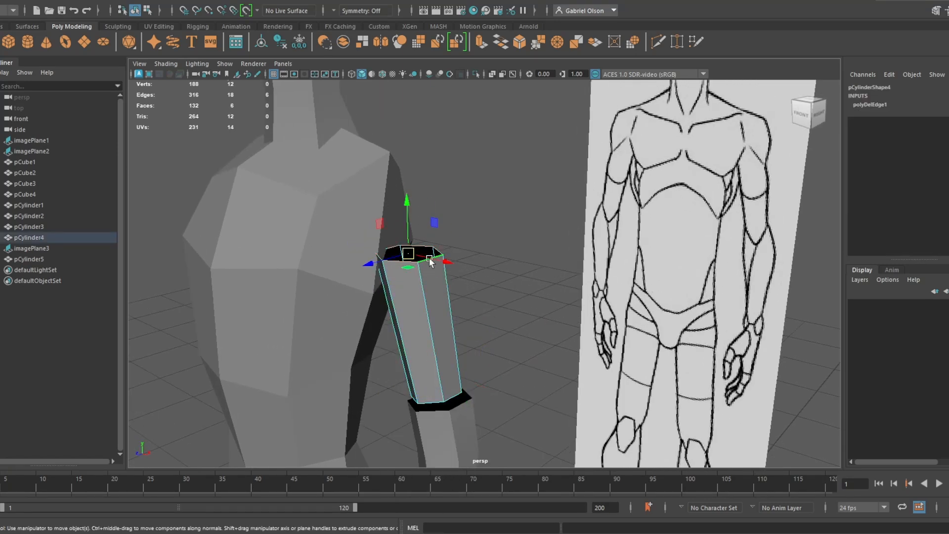
left_click_drag(409, 272, 409, 296, "alt")
middle_click_drag(409, 296, 439, 277, "alt")
right_click_drag(439, 276, 499, 304, "alt")
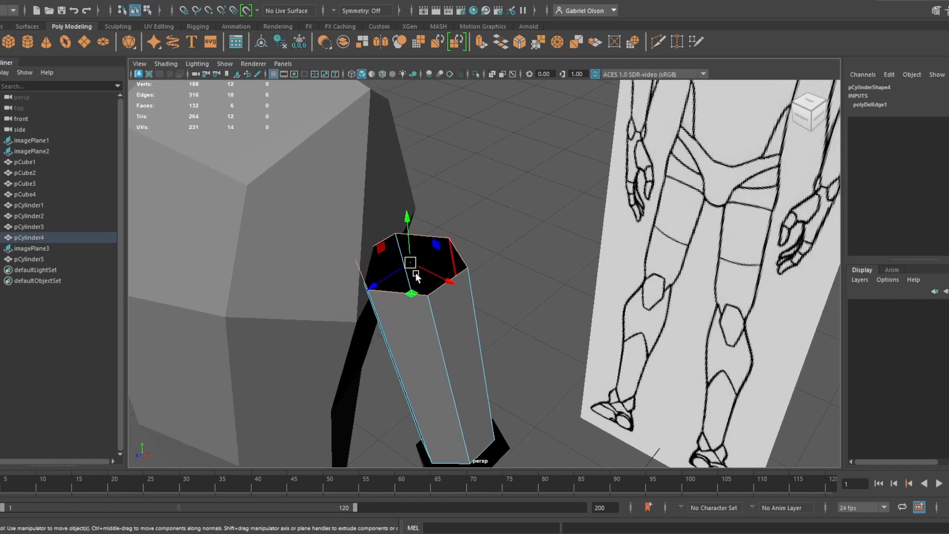
left_click_drag(410, 221, 400, 140, "shift")
Tilt the extruded shoulder border so its outer side rises, and move it inward toward the torso
scroll(423, 256, "down", 5)
left_click_drag(423, 256, 505, 257, "alt")
key("e")
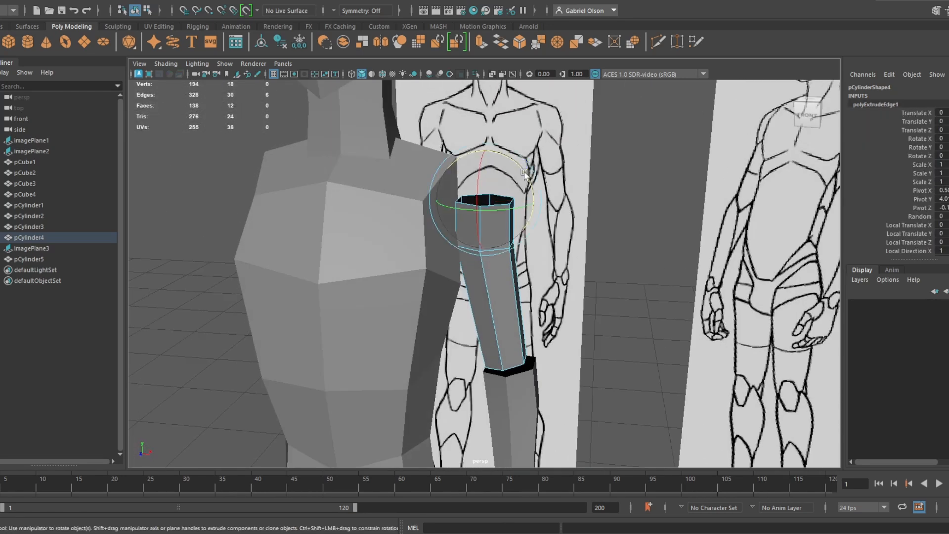
left_click_drag(515, 168, 509, 163)
key("w")
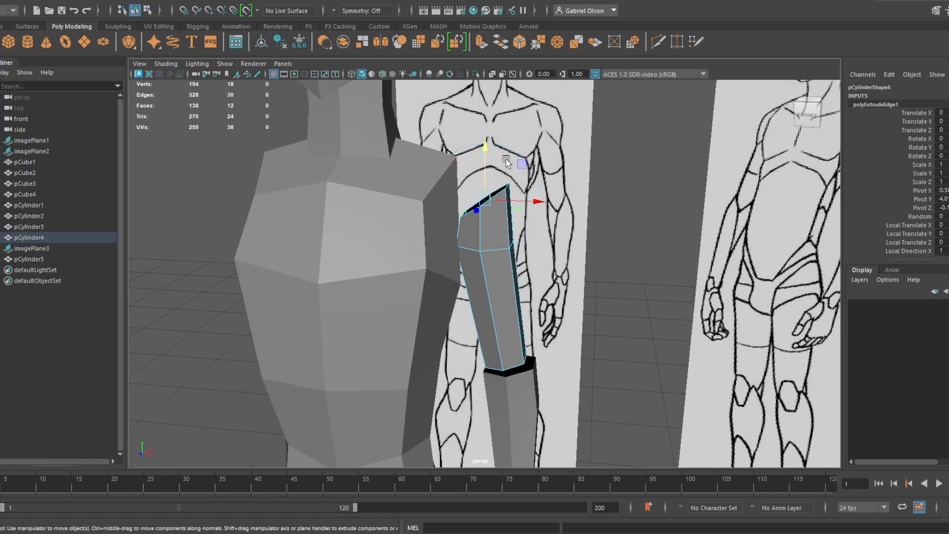
left_click_drag(534, 201, 521, 199)
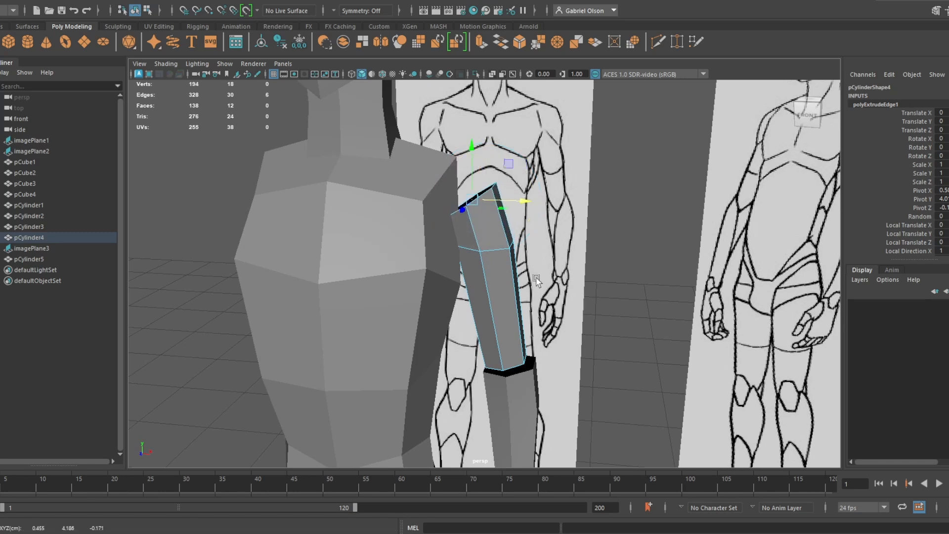
Move the extruded shoulder border slightly outward in the front view to fit the drawn shoulder
key("space")
key("space")
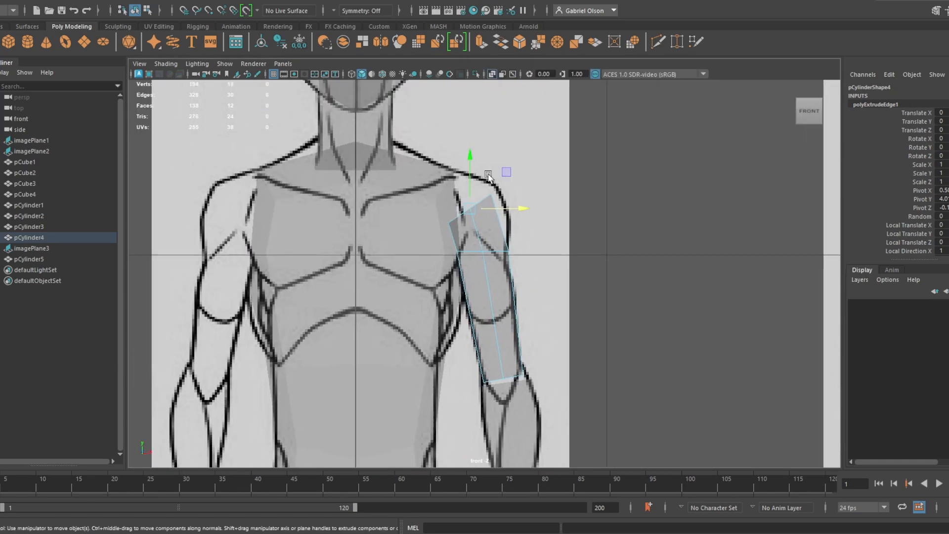
scroll(499, 203, "up", 1)
left_click_drag(511, 207, 523, 190)
key("e")
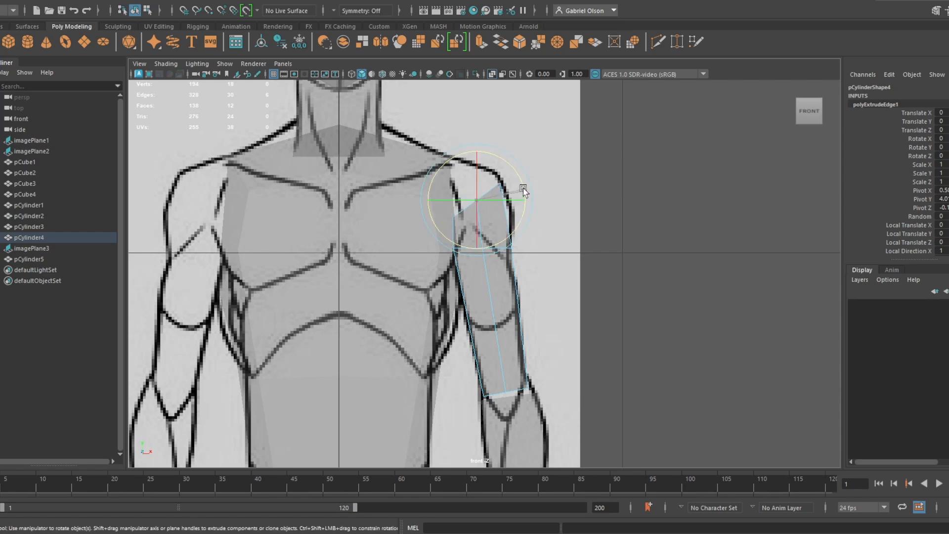
key("w")
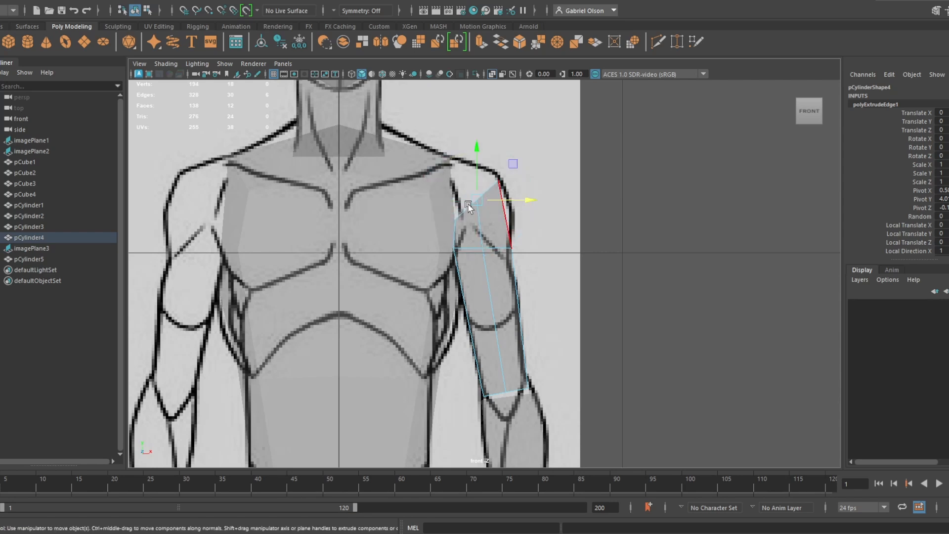
Lower the shoulder border's inner, outer and middle vertices so the outer one sits on the drawn shoulder outline
scroll(567, 270, "up", 3)
right_click_drag(459, 190, 434, 187)
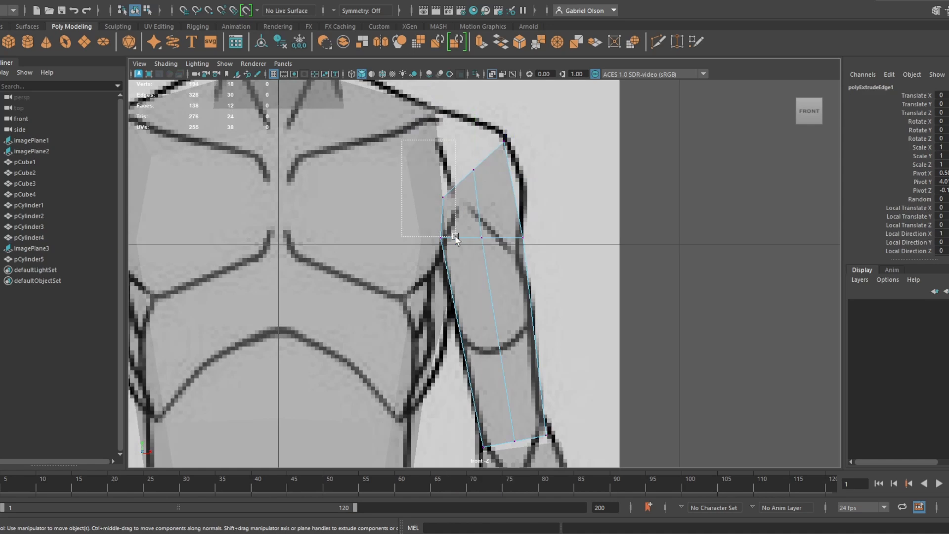
left_click_drag(429, 207, 433, 212)
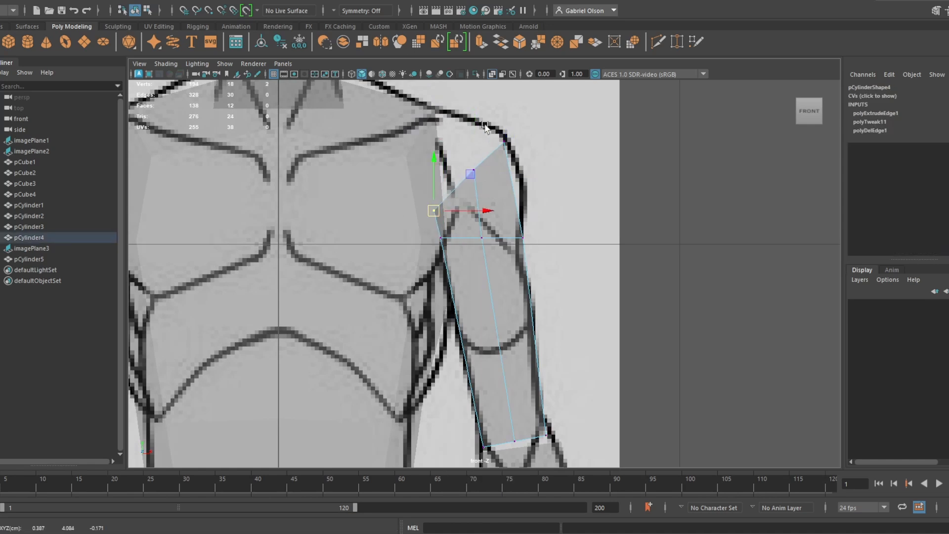
left_click(504, 144)
left_click_drag(504, 143, 512, 158)
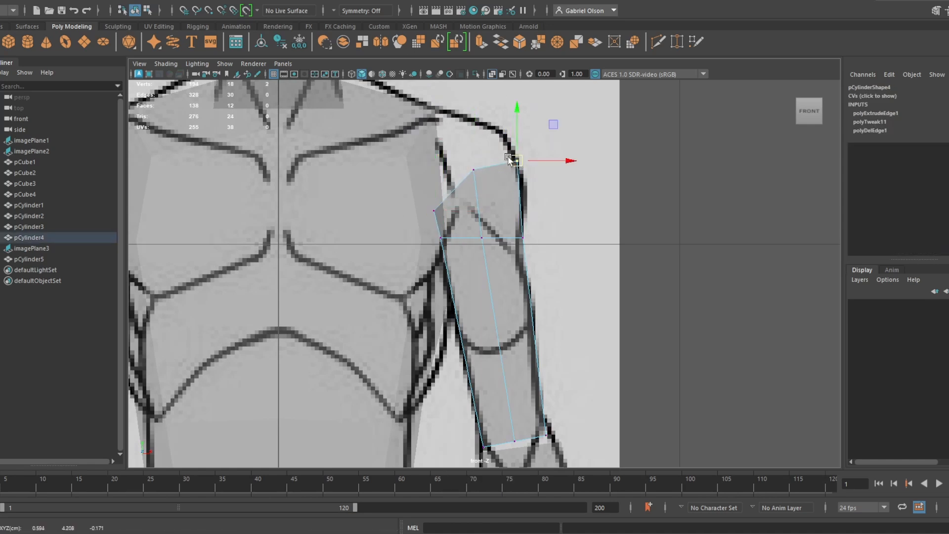
left_click(474, 171)
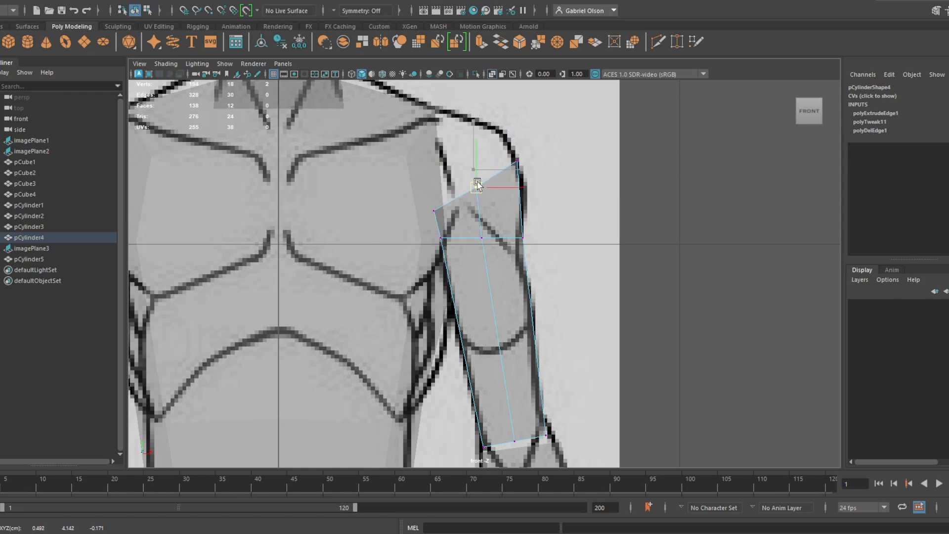
left_click_drag(477, 184, 477, 186)
Extrude the shoulder's top border edges upward again and angle the new border toward the torso
key("space")
key("space")
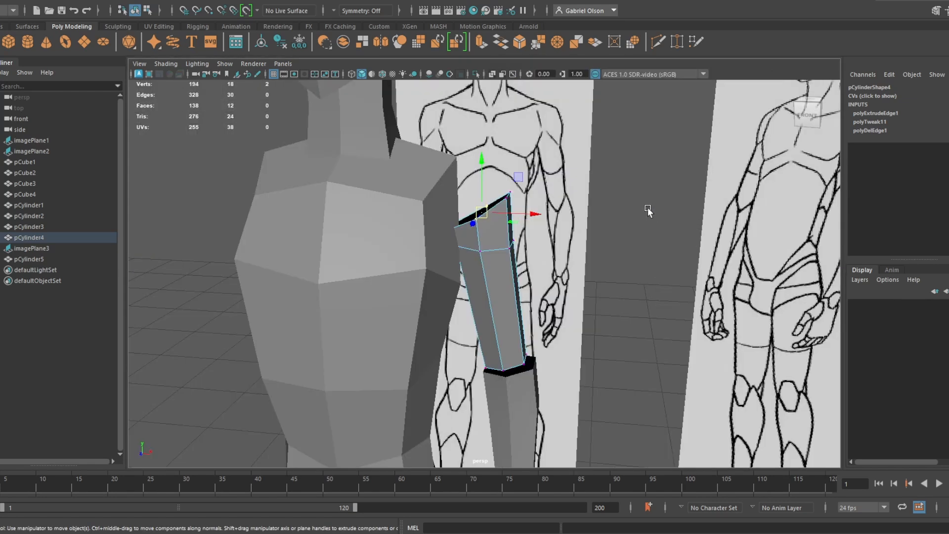
left_click_drag(648, 209, 642, 255, "alt")
scroll(489, 266, "up", 2)
right_click_drag(488, 261, 480, 239)
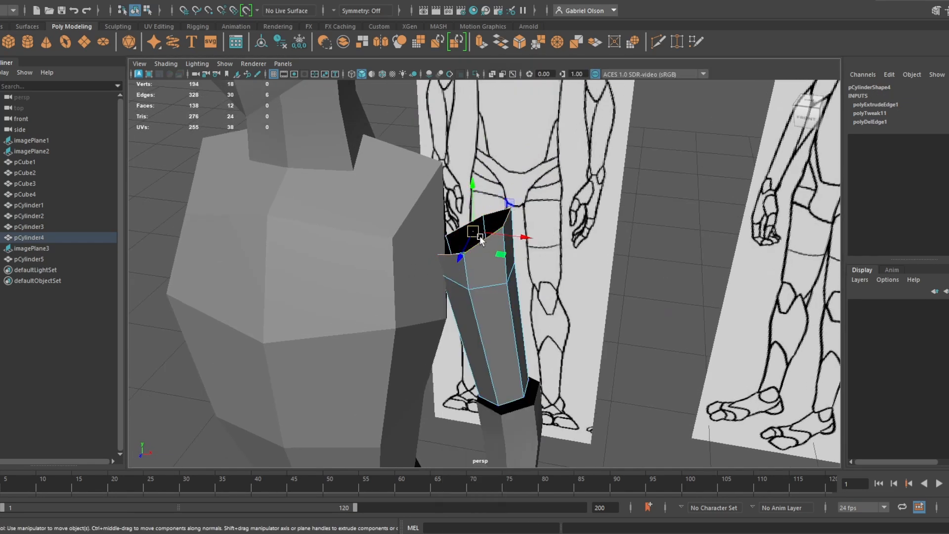
left_click_drag(467, 186, 485, 156, "shift")
key("e")
key("w")
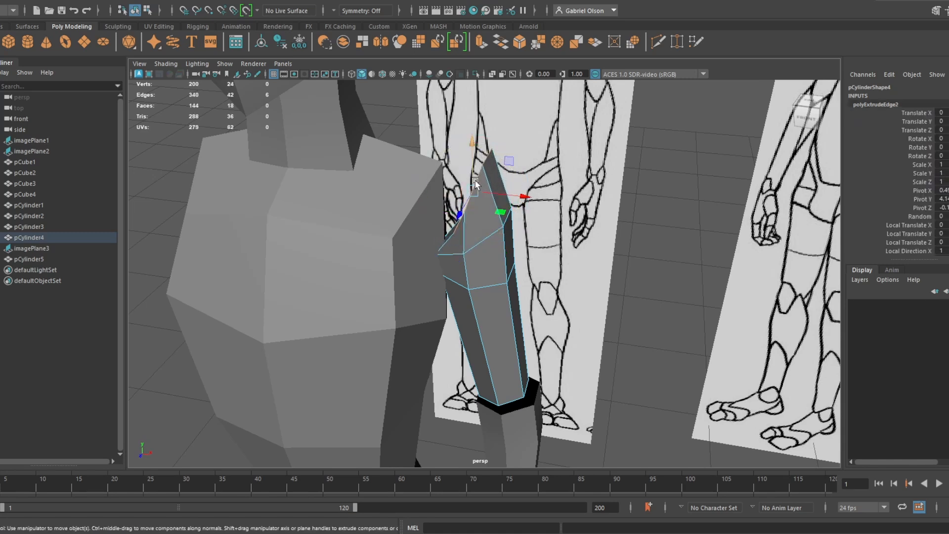
left_click_drag(472, 192, 480, 168)
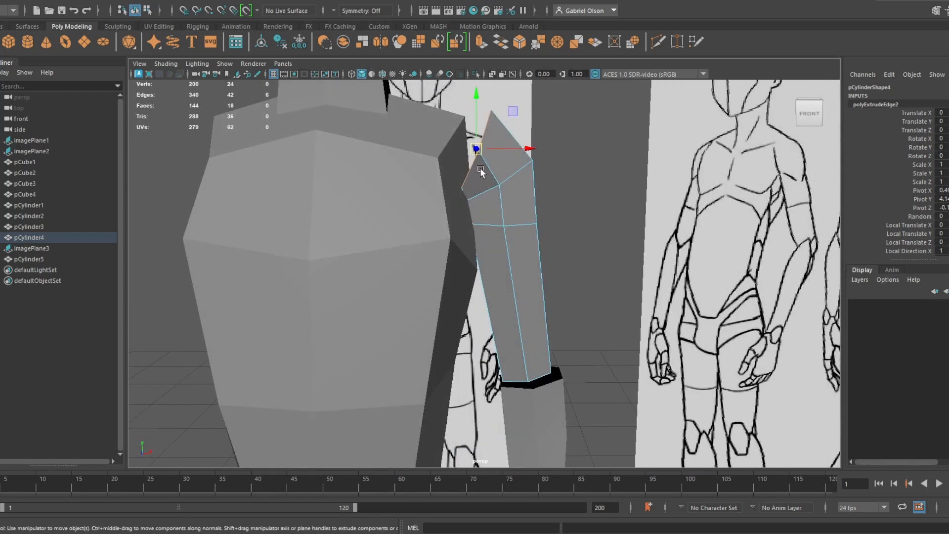
Move the new border's highest vertices onto the drawn shoulder line and its middle vertices slightly inward in the front view
key("space")
key("space")
right_click_drag(324, 334, 444, 334, "alt")
middle_click_drag(467, 217, 499, 390, "alt")
right_click_drag(504, 228, 444, 230)
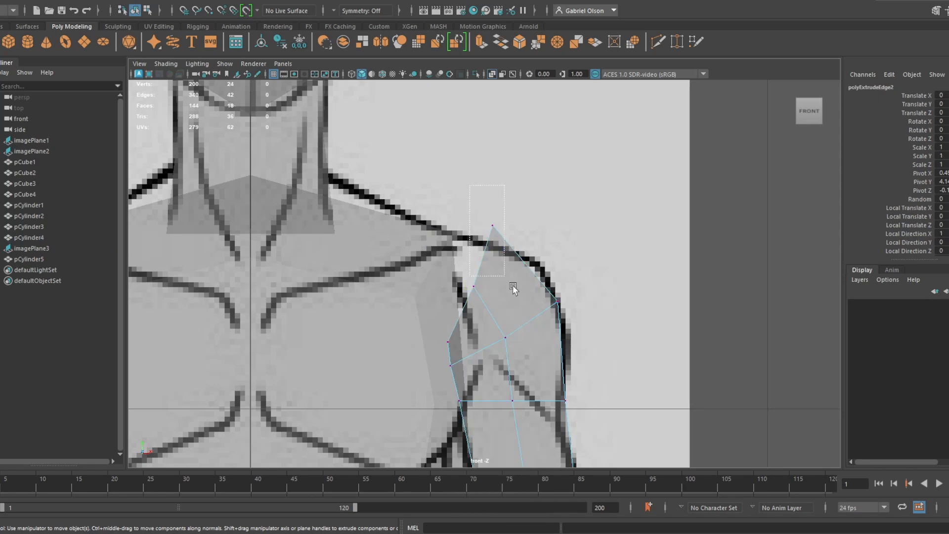
left_click(493, 225)
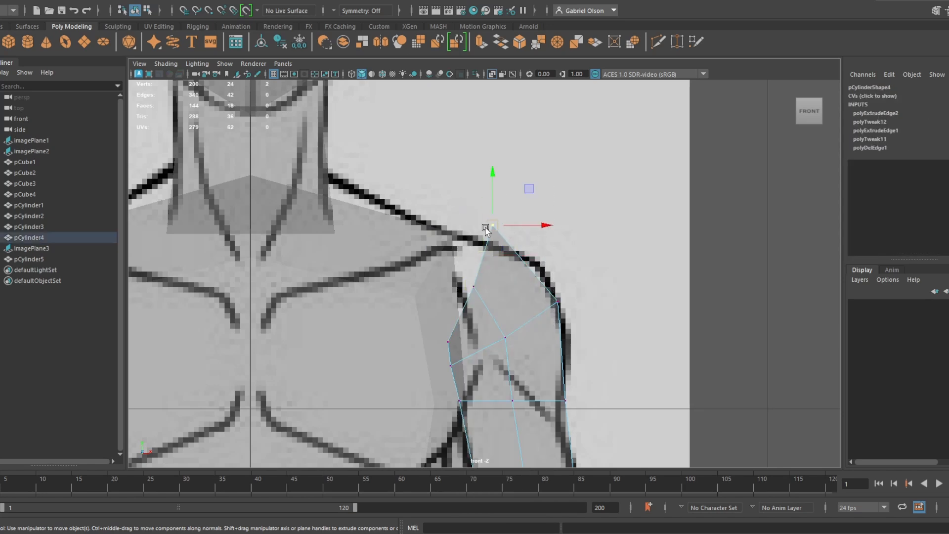
mouse_move(492, 226)
left_mouse_down()
mouse_move(492, 244)
mouse_move(482, 242)
left_mouse_up()
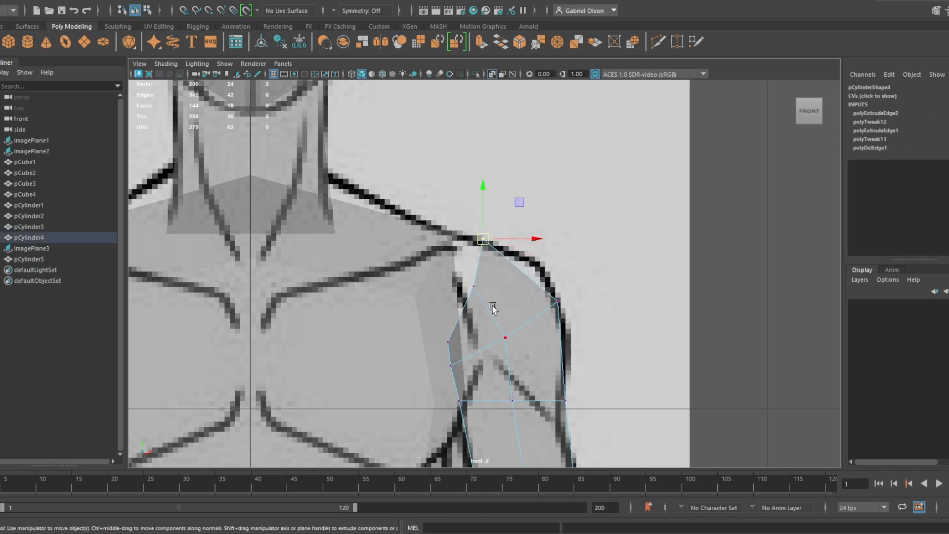
left_click(473, 285)
left_click_drag(473, 285, 467, 287)
Lower the shoulder's inner armpit vertices and nudge the border's middle vertices toward the torso
left_click_drag(421, 315, 456, 384)
left_click_drag(412, 295, 428, 319)
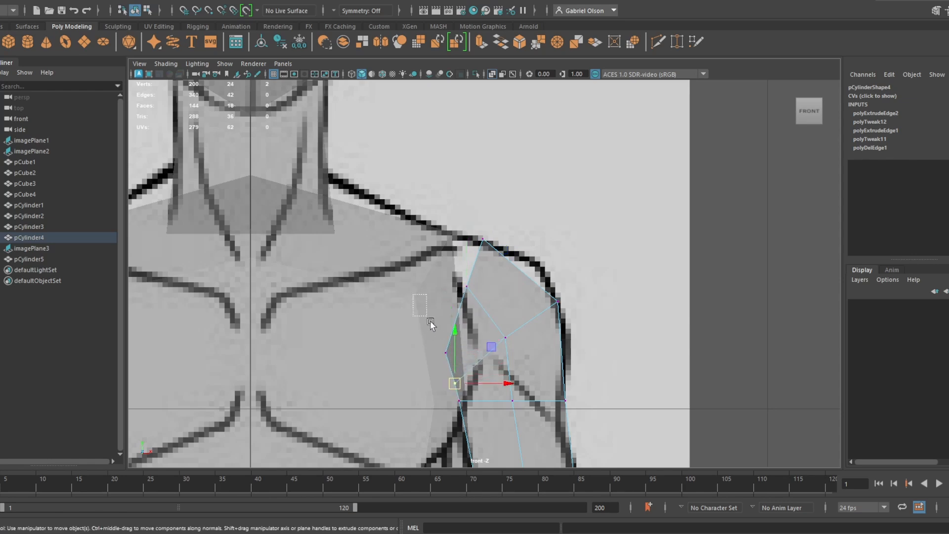
left_click_drag(455, 364, 454, 363)
left_click_drag(446, 353, 446, 351)
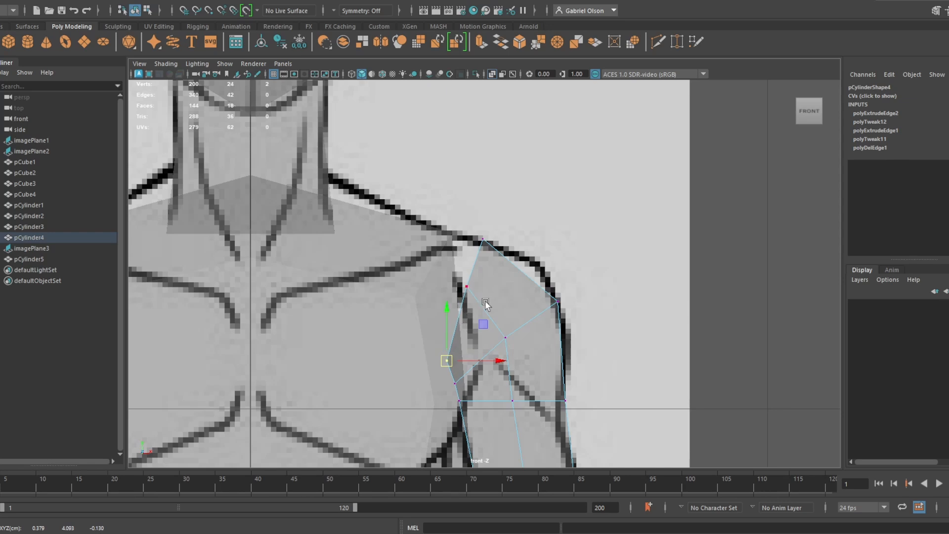
left_click(466, 286)
left_click_drag(466, 286, 464, 288)
left_click_drag(463, 204, 469, 241)
Raise the chest mesh's upper centre vertices toward the neck so its top edge follows the drawn shoulder slope
left_click(347, 232)
middle_click_drag(347, 232, 453, 256, "alt")
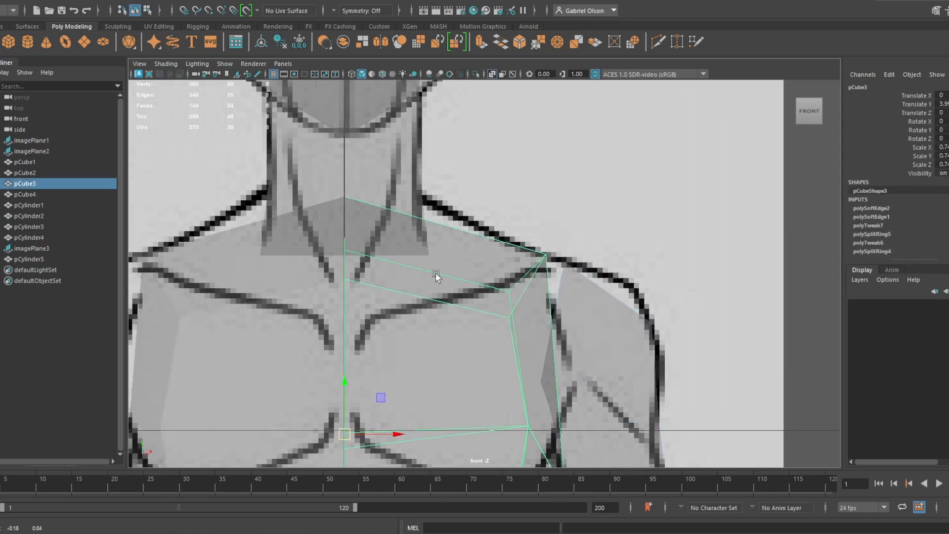
right_click_drag(447, 236, 398, 242)
left_click_drag(263, 147, 394, 296)
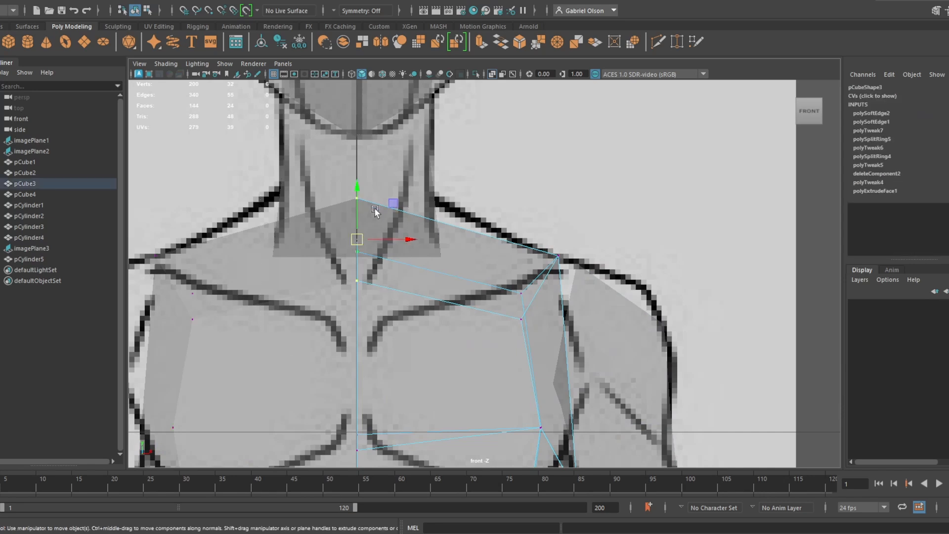
left_click_drag(355, 187, 361, 157)
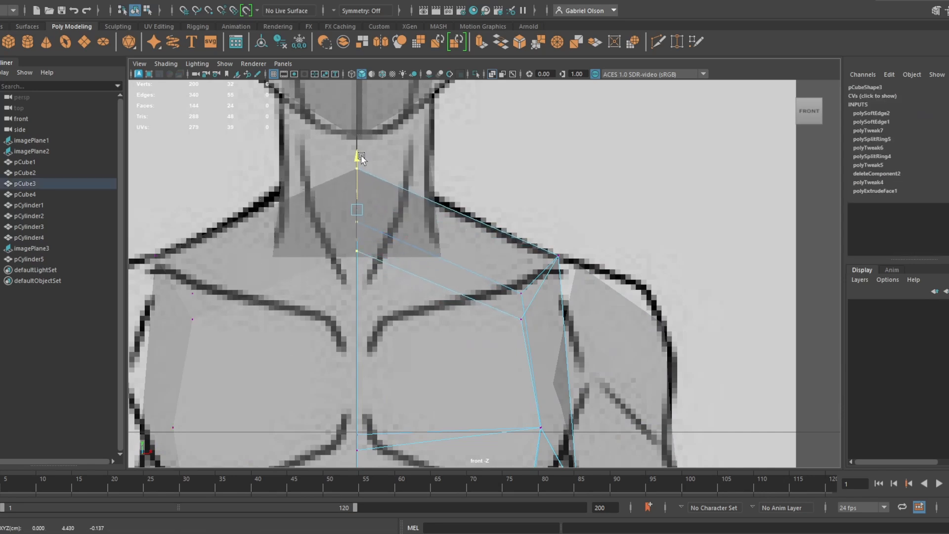
Leave vertex editing on the chest, deselect it and examine the whole figure in the perspective view
key("space")
key("space")
left_click_drag(623, 242, 515, 262, "alt")
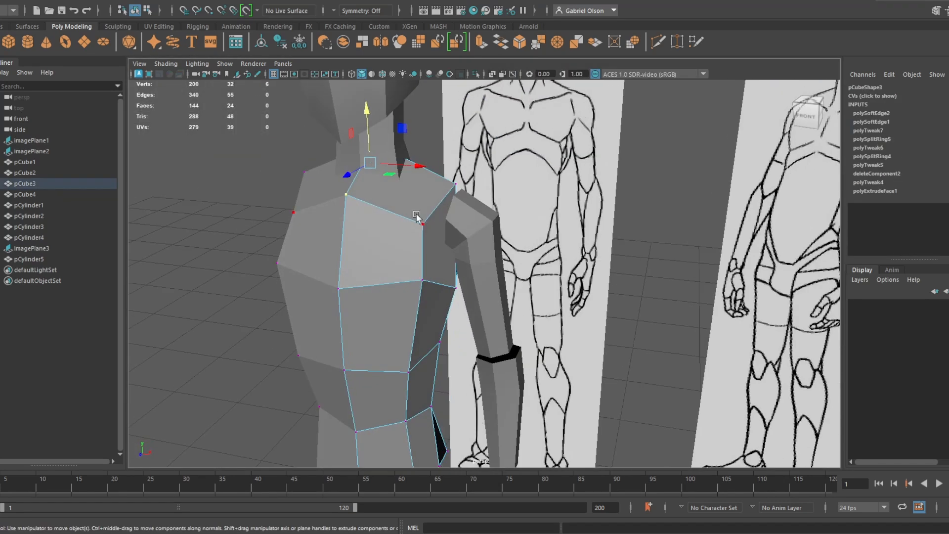
right_click_drag(415, 213, 459, 193)
left_click(655, 263)
right_click_drag(654, 263, 509, 311, "alt")
middle_click_drag(509, 311, 524, 277, "alt")
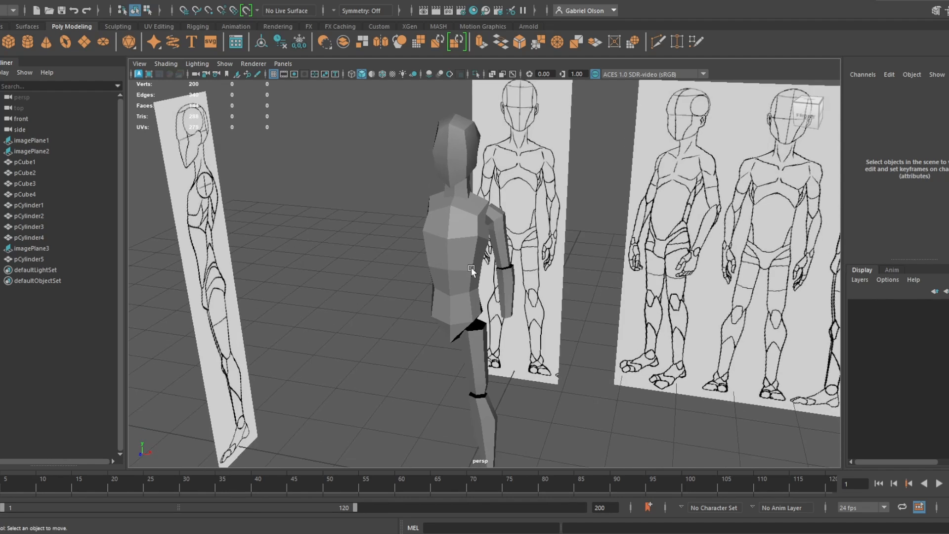
right_click_drag(496, 285, 523, 283, "alt")
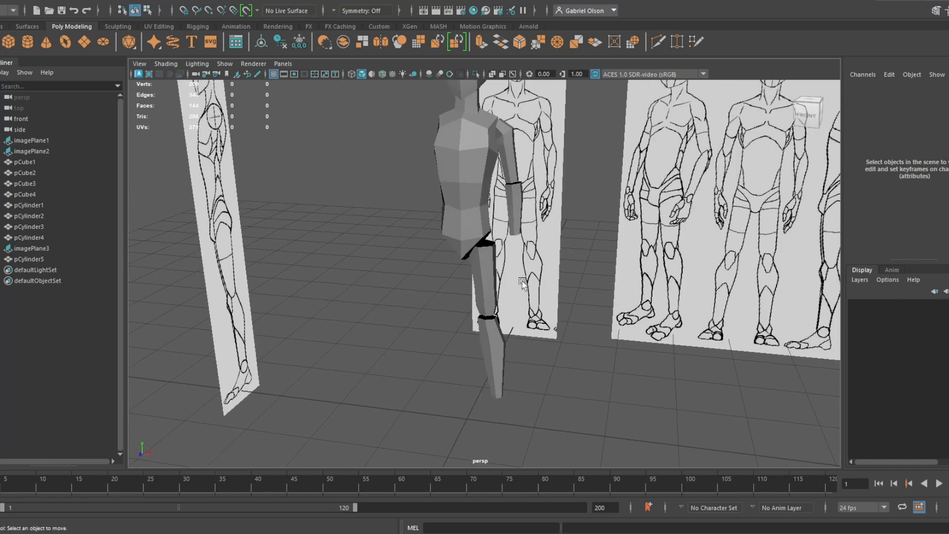
Add a polygon cube for the foot and scale it to about 0.396 in X and 0.231 in Y, leaving its length at 1.000
left_click(8, 41)
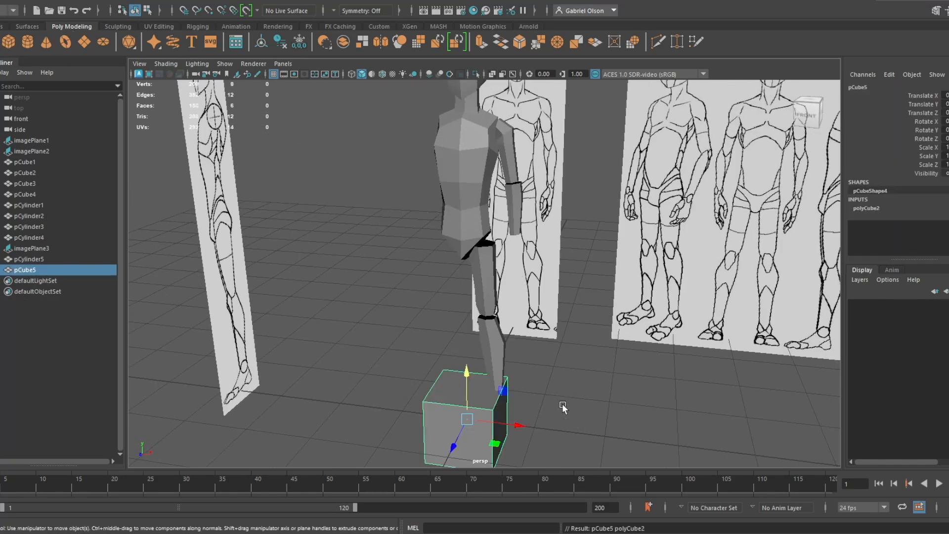
left_click_drag(555, 382, 538, 347, "alt")
key("r")
left_click_drag(488, 324, 494, 366)
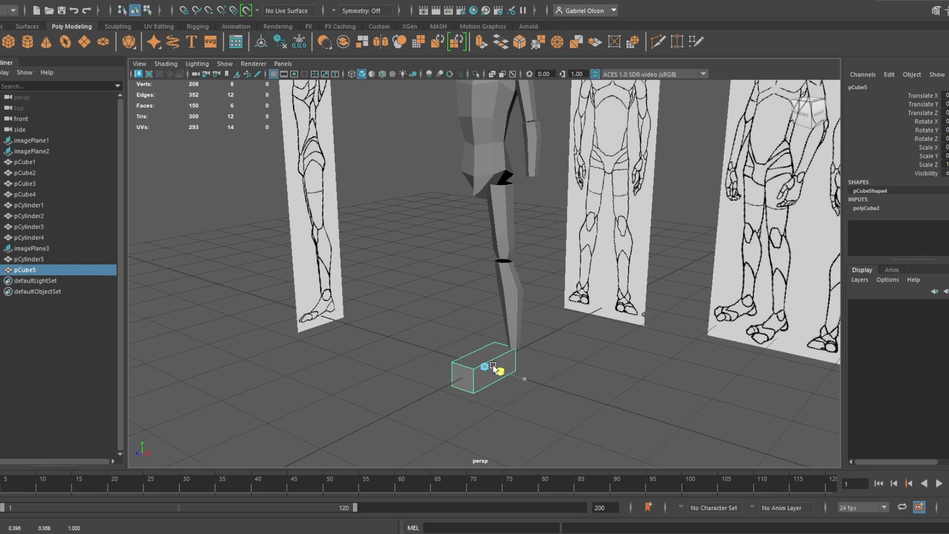
left_click_drag(484, 330, 484, 340)
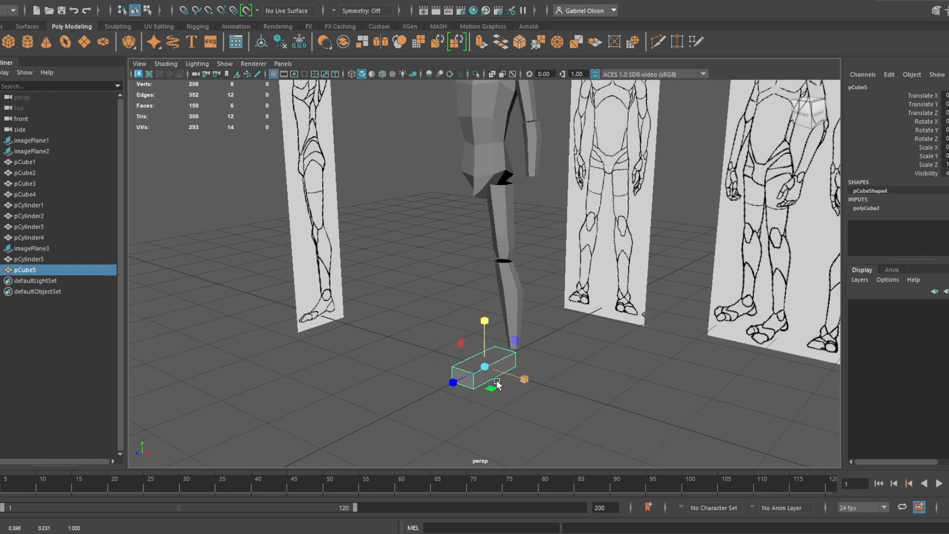
Raise the foot cube in the side view so its underside rests on the ground line
key("space")
key("space")
right_click_drag(609, 409, 633, 420, "alt")
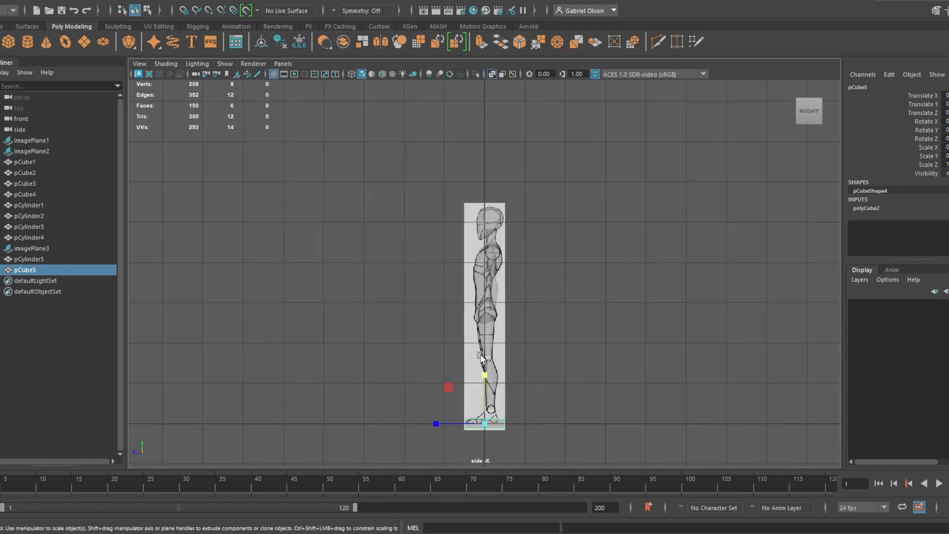
middle_click_drag(611, 447, 655, 225, "alt")
right_click_drag(656, 226, 655, 310, "alt")
middle_click_drag(656, 254, 596, 284, "alt")
scroll(596, 284, "up", 4)
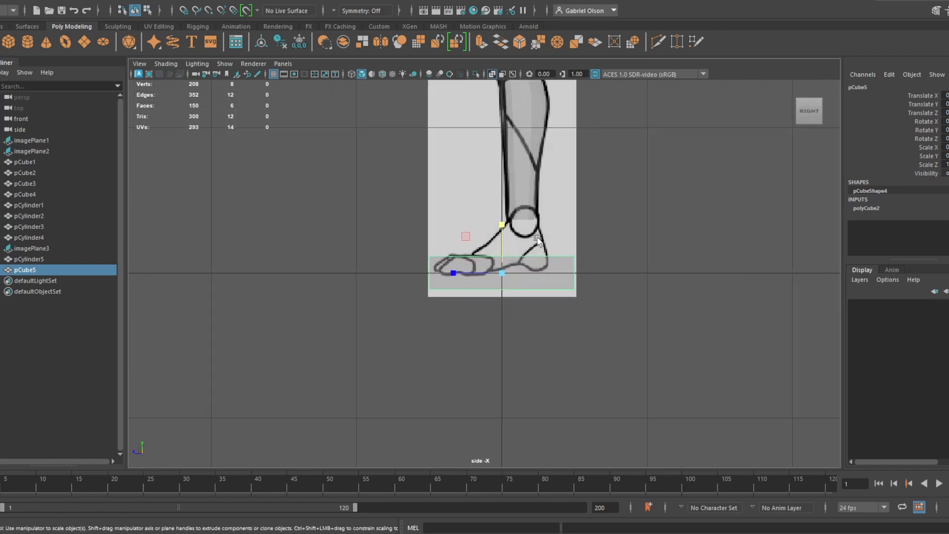
key("w")
left_click_drag(503, 224, 511, 206)
right_click_drag(515, 212, 548, 224, "alt")
Move the foot cube's rear vertices in to the drawn heel and its front vertices to the drawn toe tip
left_click_drag(569, 200, 643, 276)
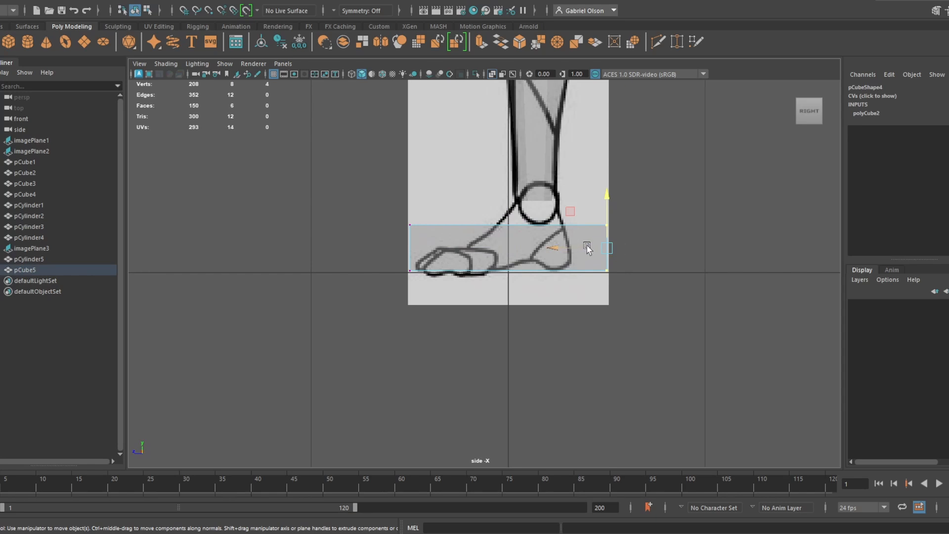
left_click_drag(587, 247, 549, 248)
left_click_drag(404, 202, 467, 301)
left_click_drag(394, 248, 402, 248)
Lower the foot's upper front vertices onto the toes and raise its upper rear vertices to the back of the ankle
left_click_drag(377, 159, 389, 179)
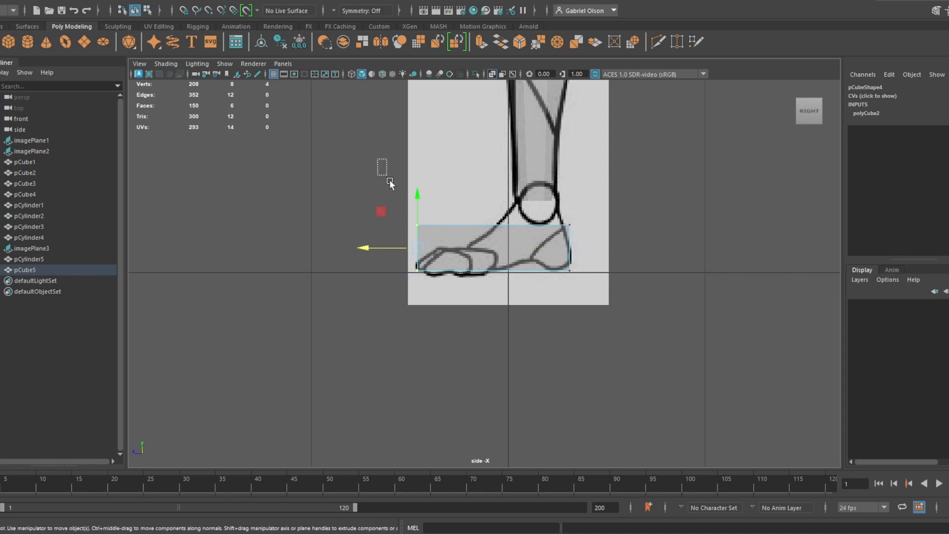
left_click_drag(413, 225, 438, 247)
mouse_move(558, 211)
left_mouse_down()
mouse_move(595, 242)
mouse_move(557, 215)
left_mouse_up()
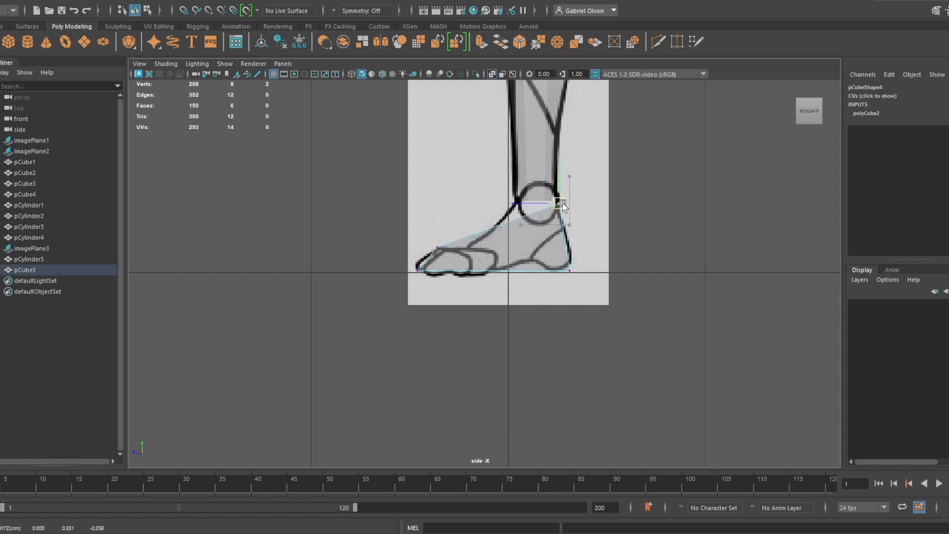
Move all of the foot's vertices sideways onto the drawn foot below the modelled leg in the front view
key("space")
key("space")
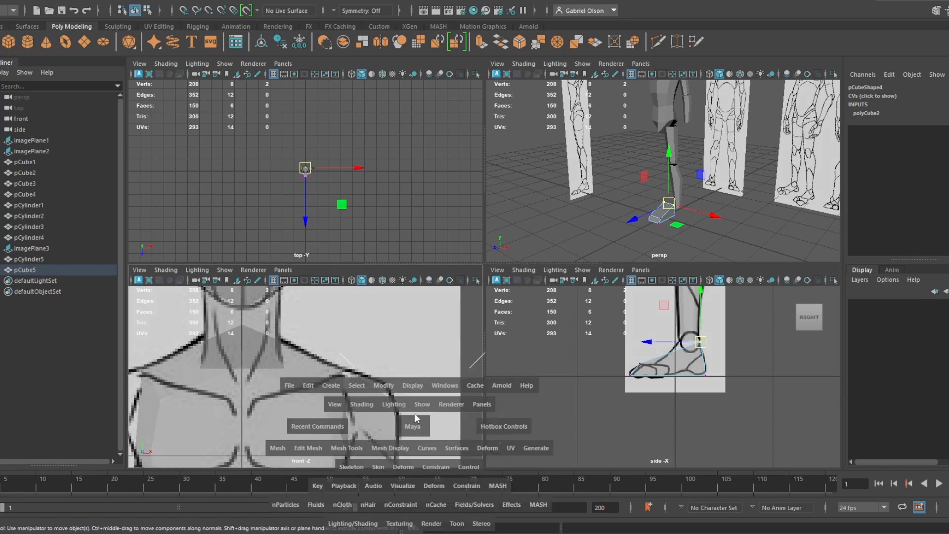
scroll(501, 389, "down", 5)
scroll(526, 324, "up", 2)
scroll(526, 324, "up", 2)
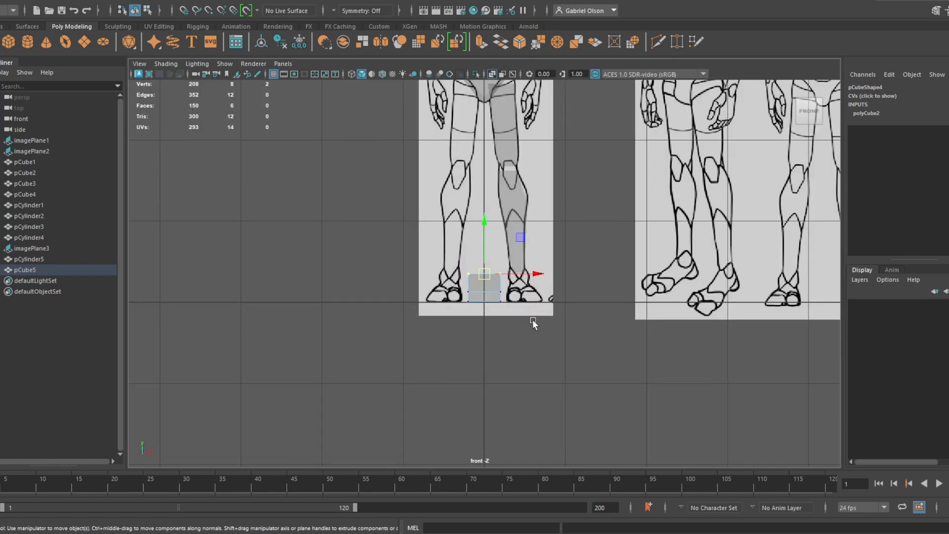
scroll(429, 250, "up", 2)
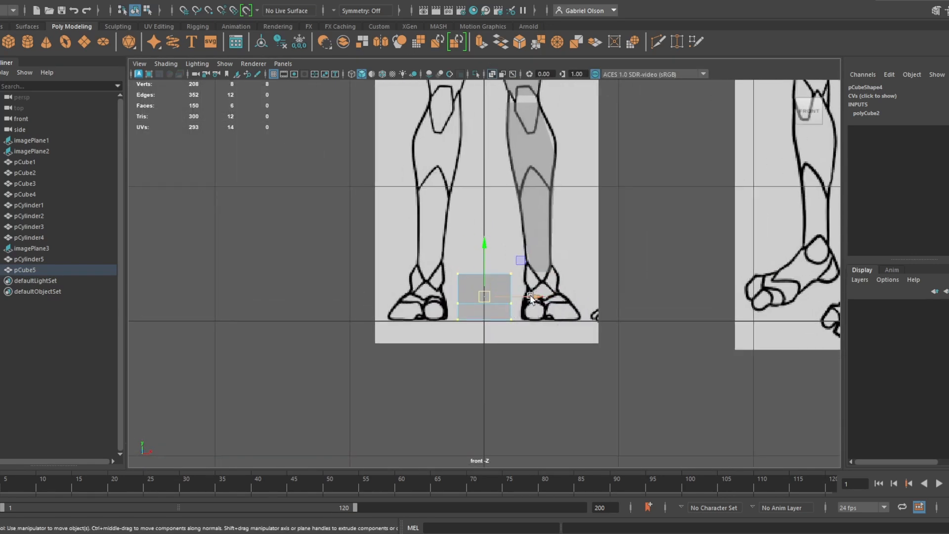
left_click_drag(530, 296, 598, 296)
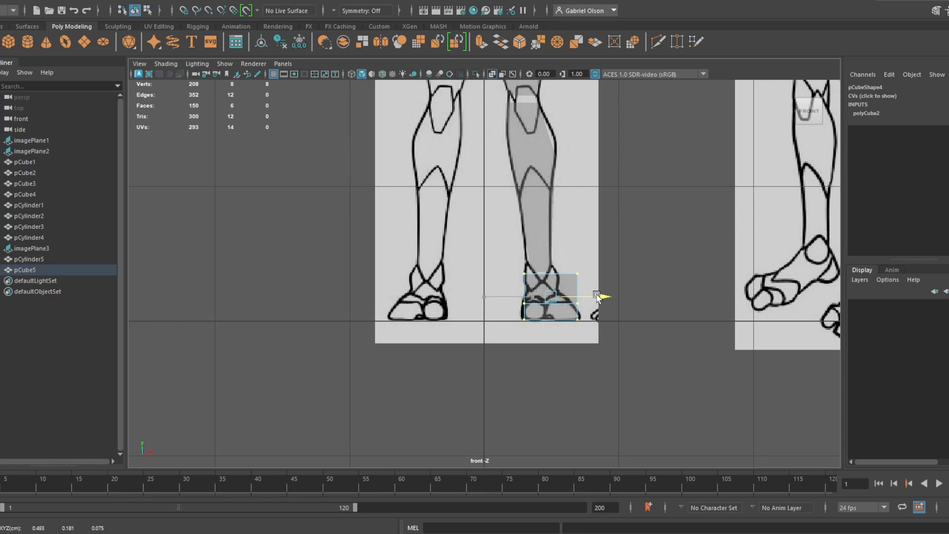
Move the foot's outer ankle vertex and outer upper toe vertex inward to match the drawn foot's sloping outline
scroll(543, 252, "up", 1)
left_click(595, 272)
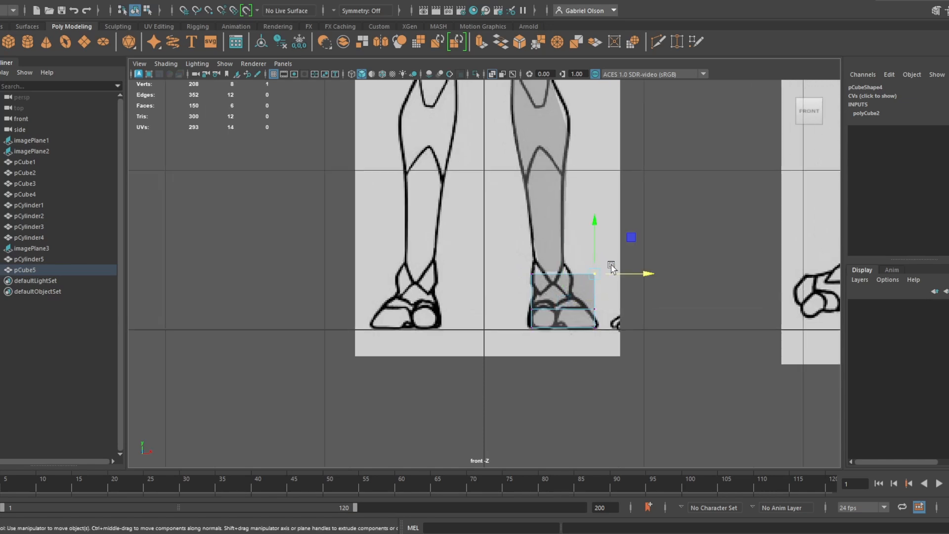
left_click_drag(632, 273, 602, 278)
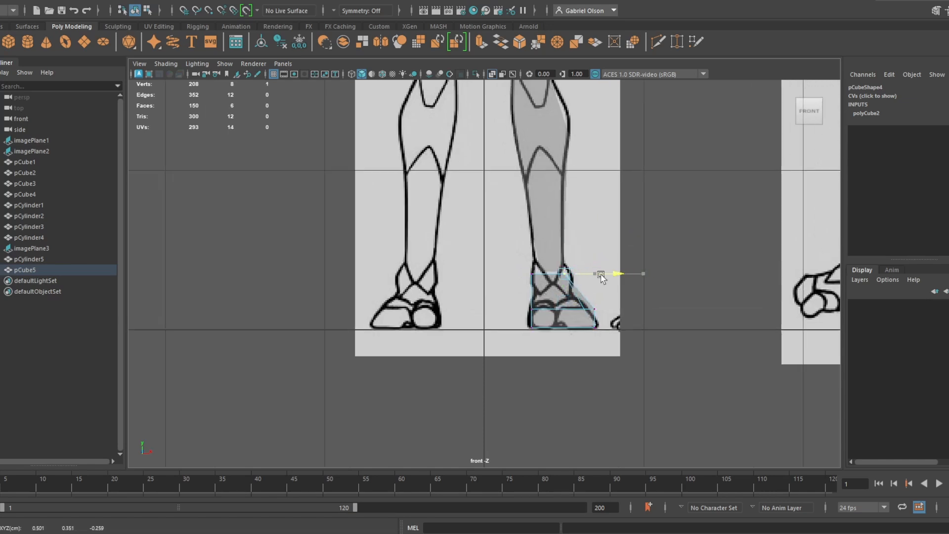
left_click(595, 309)
left_click_drag(618, 310, 610, 310)
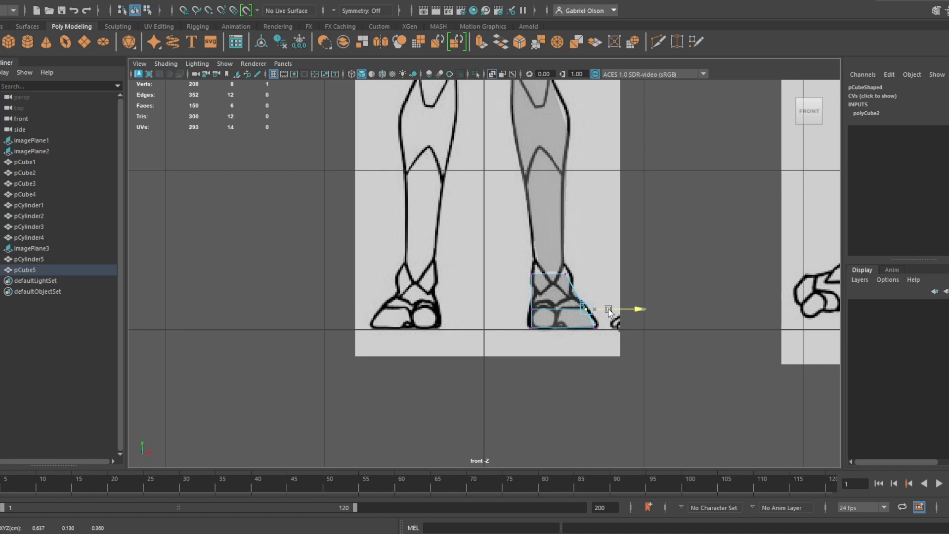
Leave vertex editing on the foot, deselect it and examine the foot and whole figure from several angles
key("space")
key("space")
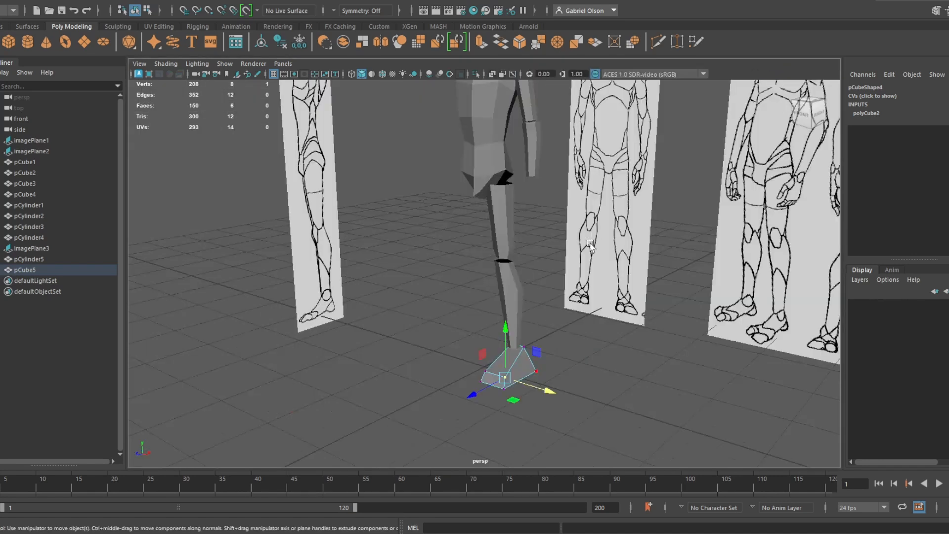
left_click_drag(719, 160, 500, 381, "alt")
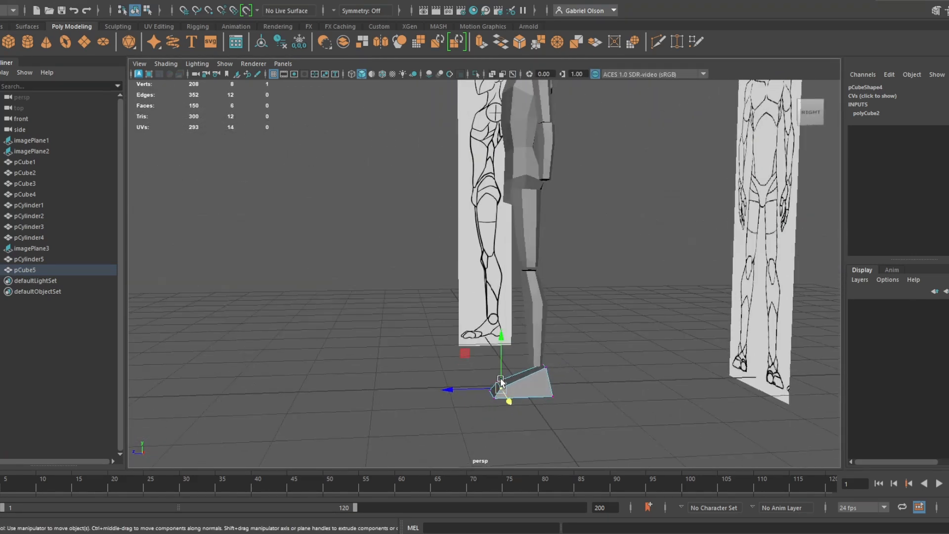
right_click_drag(536, 386, 602, 205)
left_click(632, 297)
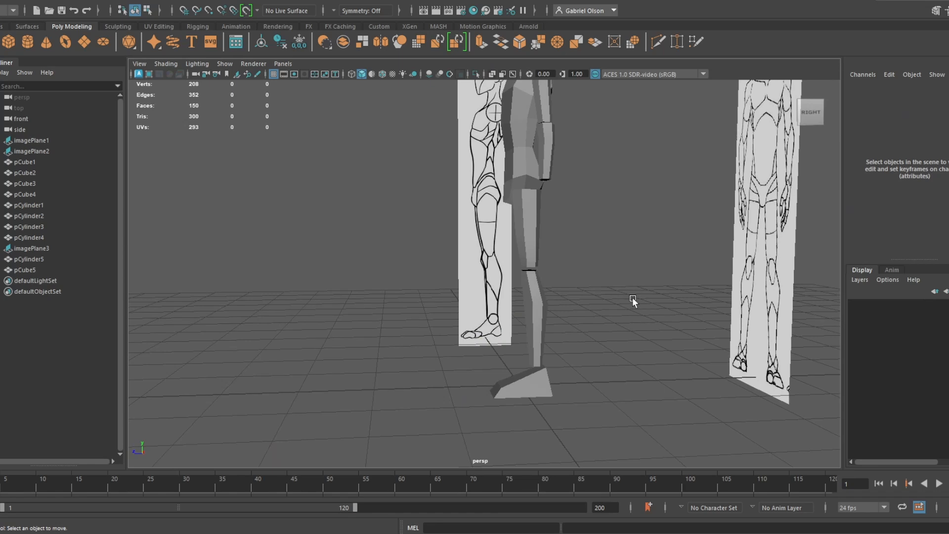
right_click_drag(632, 297, 533, 292, "alt")
left_click_drag(533, 292, 573, 290, "alt")
middle_click_drag(573, 289, 573, 318, "alt")
right_click_drag(573, 319, 639, 355, "alt")
left_click_drag(639, 354, 601, 286, "alt")
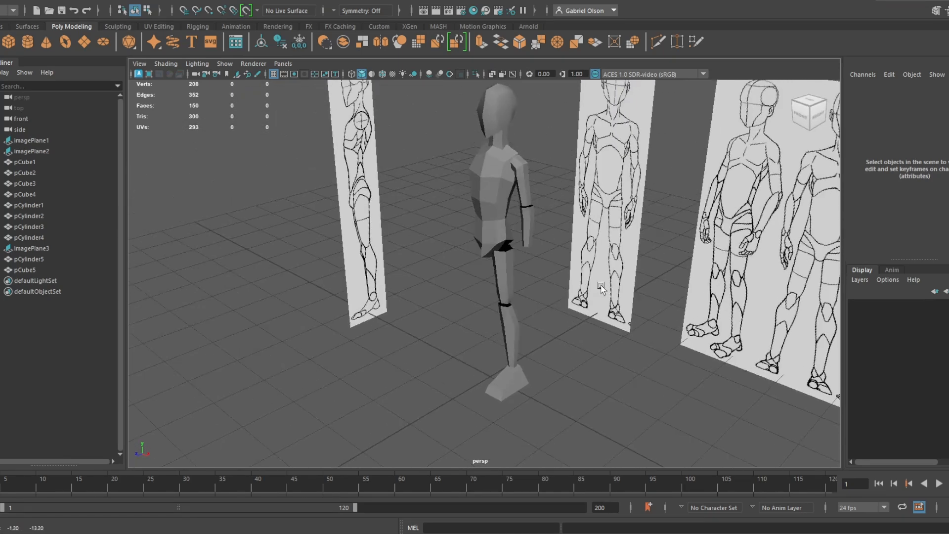
Add another polygon cube for the hand, raise it off the ground and scale it down to a smaller block
left_click(9, 42)
left_click_drag(487, 342, 518, 224)
key("e")
key("r")
left_click_drag(489, 267, 461, 273)
Position the hand cube directly beneath the wrist end of the forearm, aligning it sideways, vertically and in depth
left_click_drag(524, 279, 569, 289)
key("w")
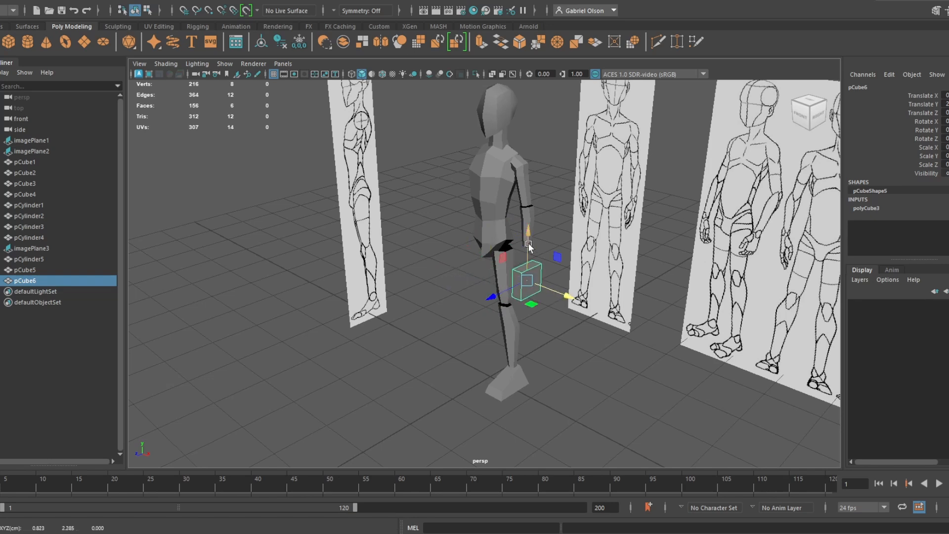
left_click_drag(529, 242, 534, 222)
left_click_drag(546, 326, 582, 315, "alt")
right_click_drag(582, 314, 600, 318, "alt")
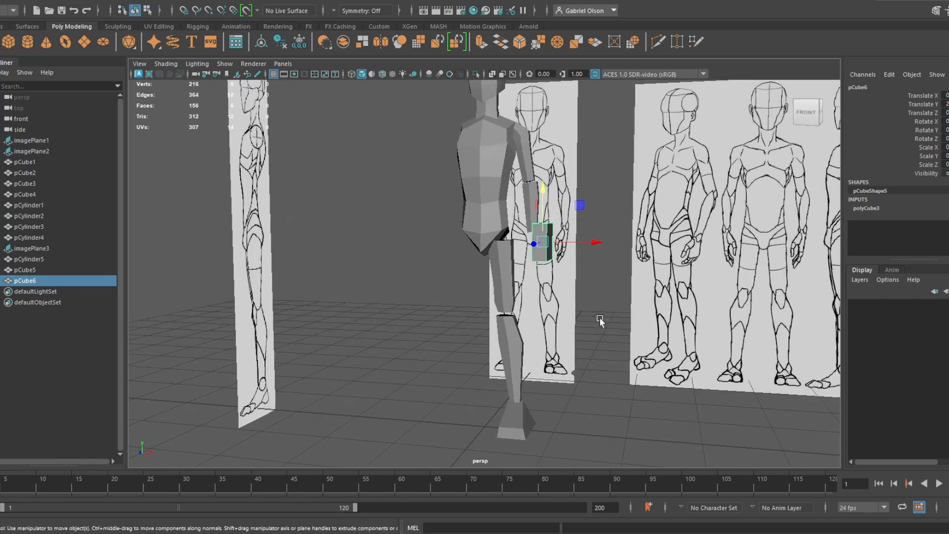
left_click_drag(600, 318, 529, 339, "alt")
right_click_drag(529, 339, 597, 345, "alt")
left_click_drag(498, 258, 537, 246)
middle_click_drag(537, 246, 524, 294, "alt")
right_click_drag(523, 294, 567, 289, "alt")
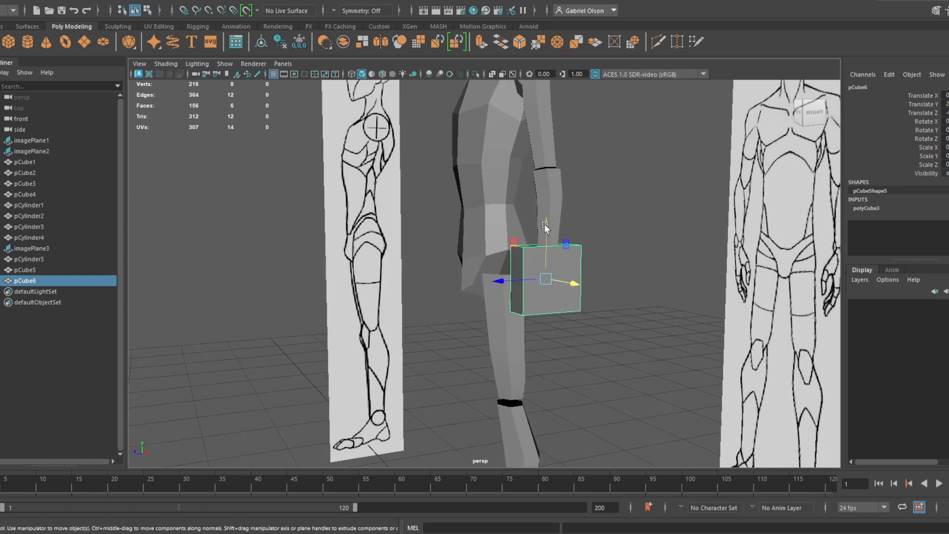
mouse_move(546, 226)
left_mouse_down()
mouse_move(544, 280)
mouse_move(546, 240)
left_mouse_up()
left_click_drag(591, 284, 568, 298, "alt")
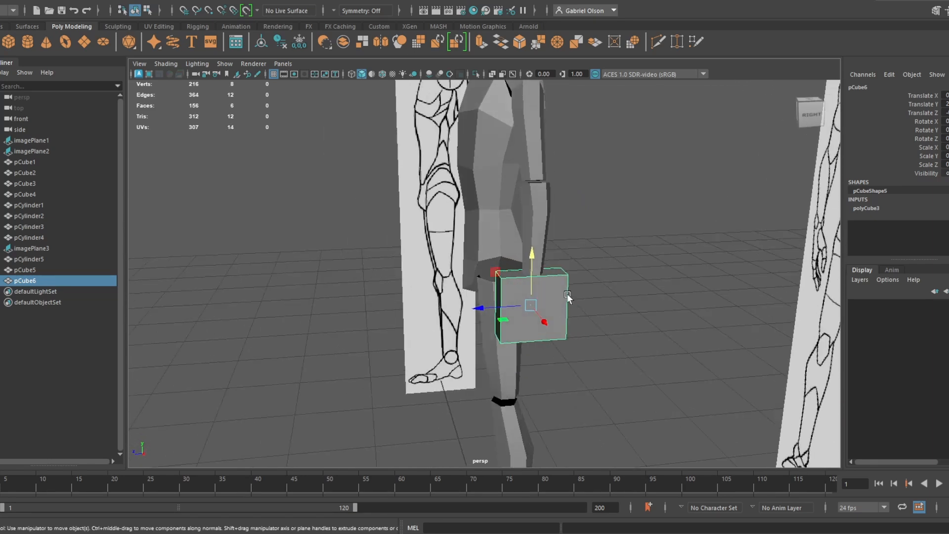
Scale the hand cube down in depth to suit the forearm's thickness
key("r")
left_click_drag(481, 308, 564, 333)
key("w")
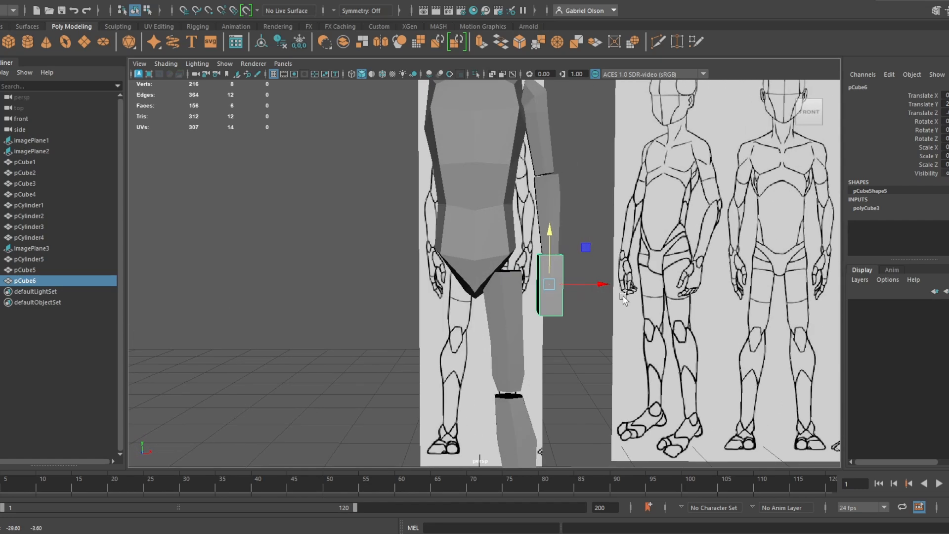
Frame the hand cube over the drawn hand in the front view and enter vertex editing
key("space")
key("space")
middle_click_drag(479, 306, 457, 353, "alt")
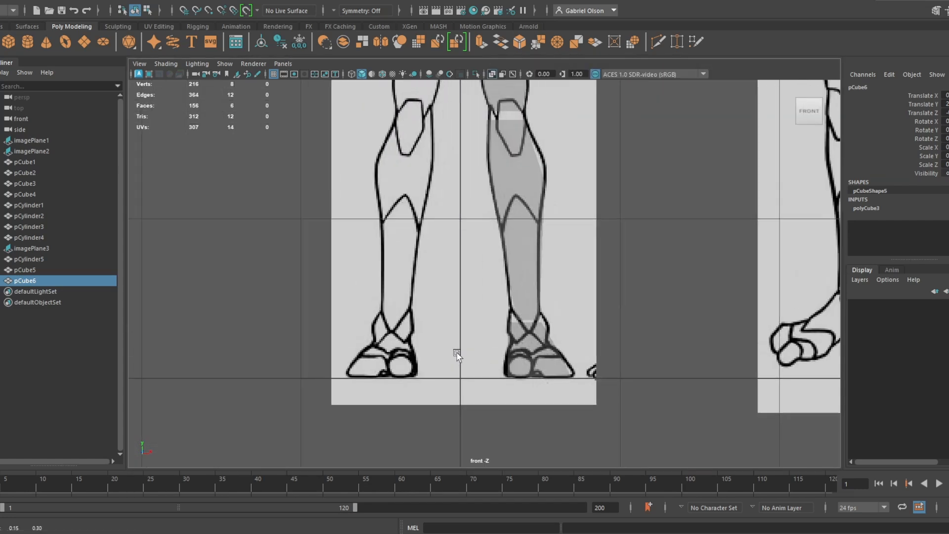
key("f")
scroll(495, 317, "down", 15)
scroll(504, 318, "up", 5)
scroll(514, 324, "up", 6)
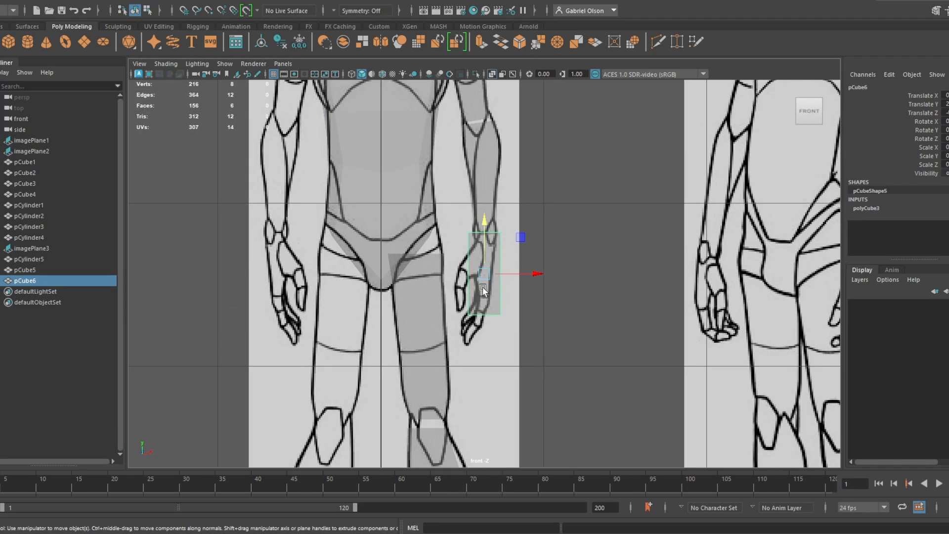
right_click_drag(473, 229, 512, 356)
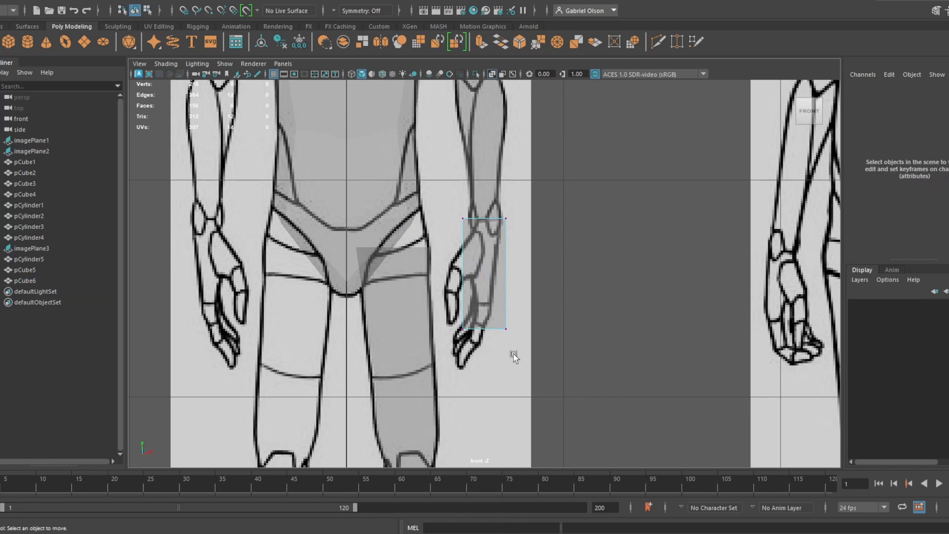
left_click(516, 360)
left_click(494, 280)
right_click_drag(487, 237, 438, 230)
left_click(512, 346)
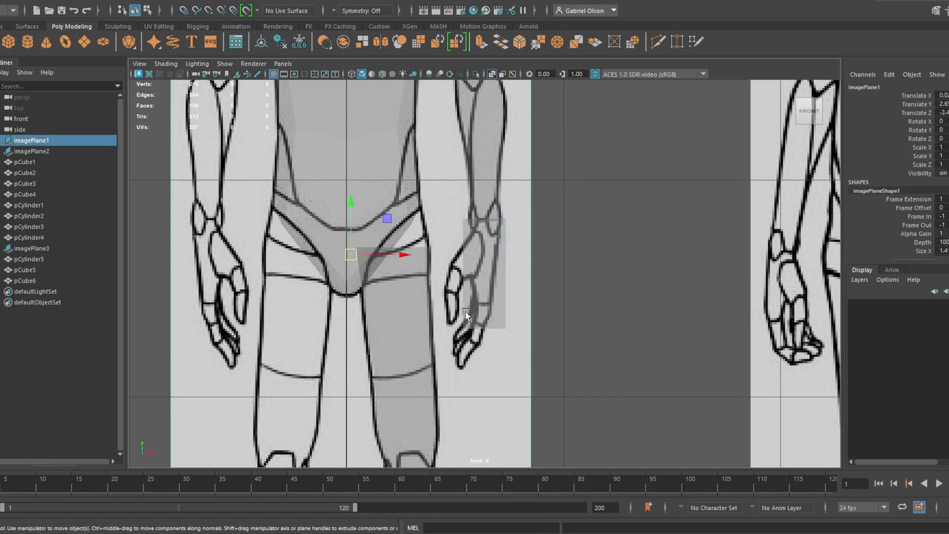
Raise the hand cube's lower vertices to the base of the drawn fingers and narrow them to the palm's width
left_click(472, 297)
right_click_drag(486, 229, 443, 230)
left_click_drag(448, 291, 536, 367)
left_click_drag(484, 327, 504, 308)
key("e")
key("r")
Move the hand cube's upper corner vertices inward onto both edges of the drawn wrist
left_click(509, 236)
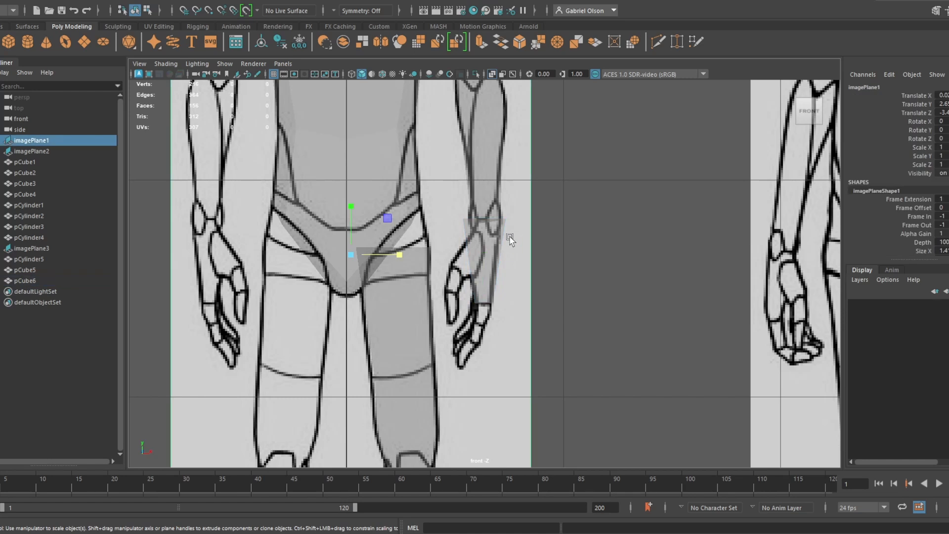
left_click(499, 224)
right_click_drag(495, 225, 512, 188)
left_click_drag(516, 233, 502, 221)
key("w")
left_click_drag(454, 202, 468, 226)
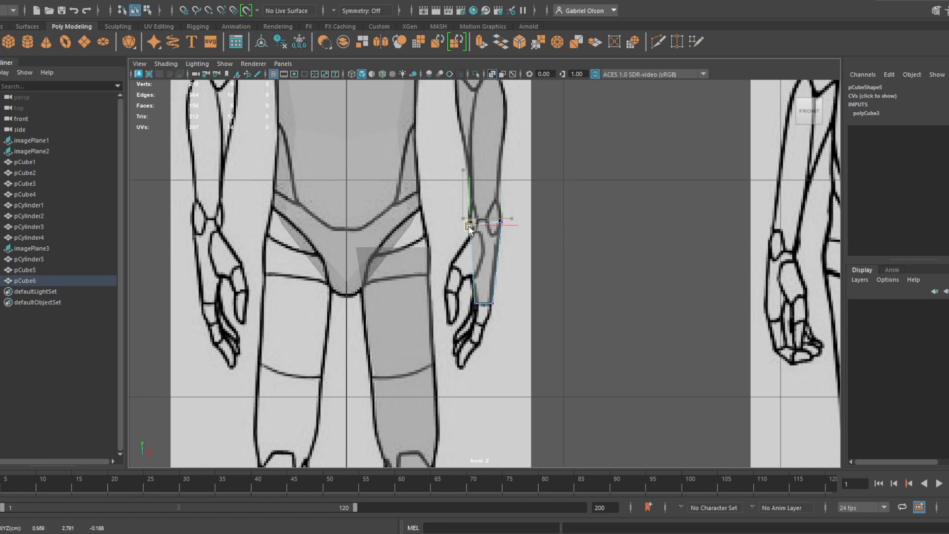
Nudge the hand's front vertices slightly backward in the perspective view and return to object mode with nothing selected
key("space")
key("space")
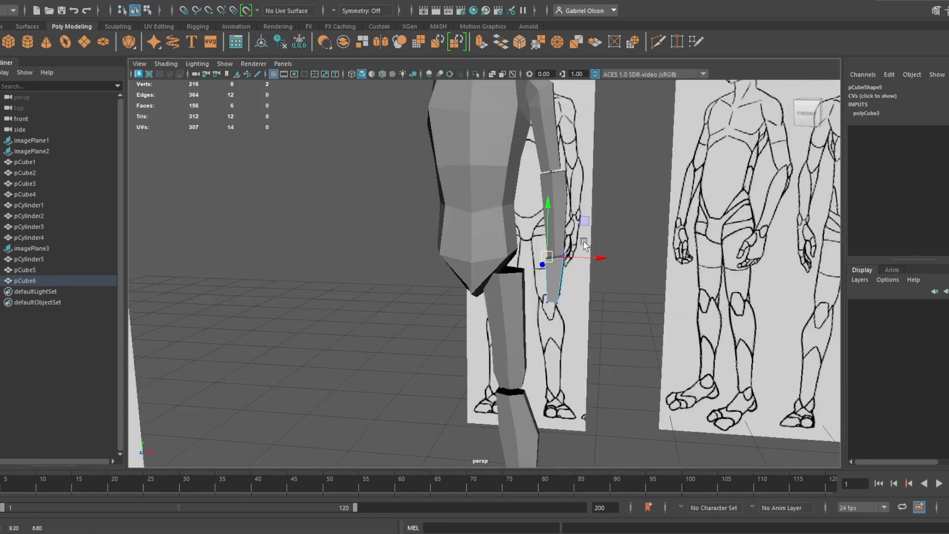
left_click_drag(583, 244, 514, 250, "alt")
left_click_drag(509, 337, 454, 246)
left_click_drag(459, 295, 462, 295)
left_click_drag(561, 337, 513, 293)
left_click_drag(559, 240, 599, 263, "alt")
right_click_drag(530, 275, 580, 212)
left_click(579, 211)
scroll(554, 238, "down", 5)
left_click_drag(554, 239, 581, 241, "alt")
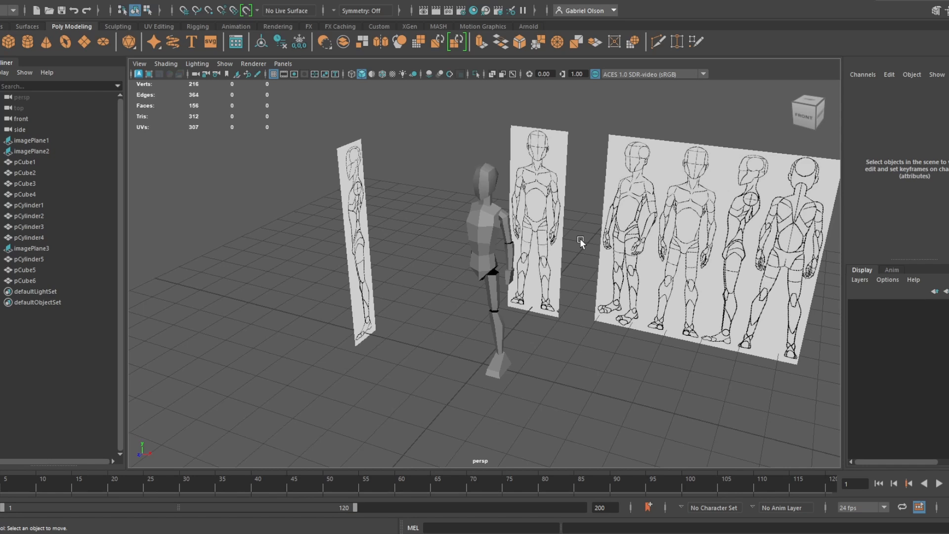
Combine the upper arm, forearm, hand, thigh, shin and foot meshes into one object
middle_click_drag(459, 223, 427, 237, "alt")
scroll(435, 242, "up", 3)
left_click(459, 241)
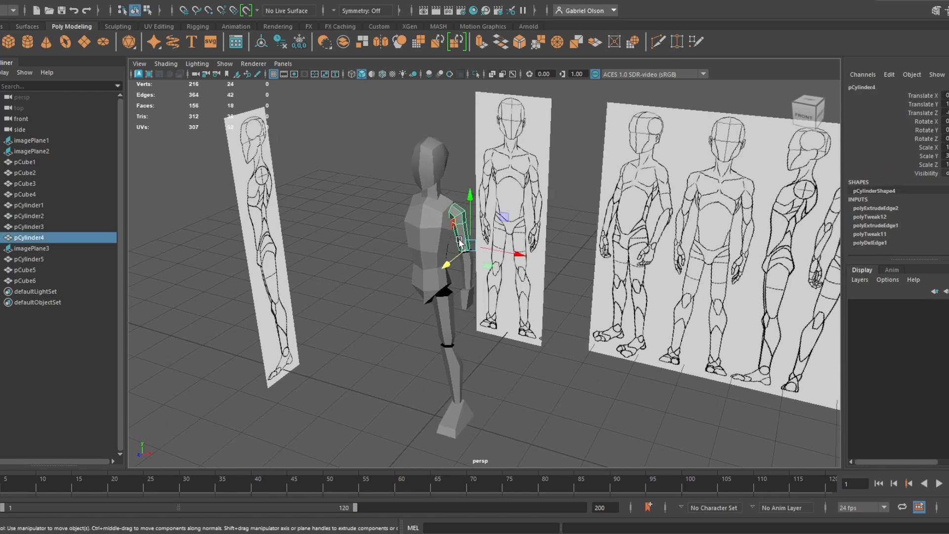
left_click(465, 276, "shift")
left_click(466, 297, "shift")
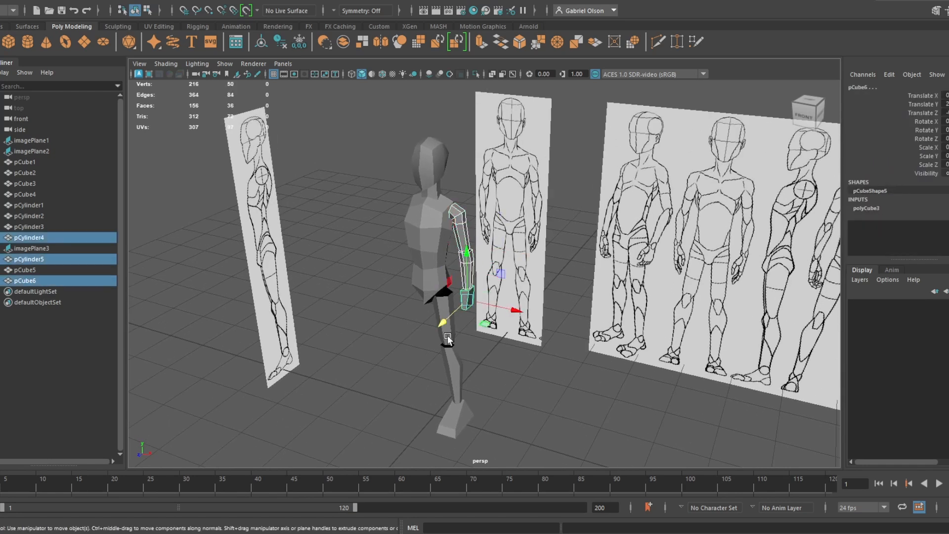
left_click(447, 335, "shift")
left_click(456, 380, "shift")
left_click(455, 423, "shift")
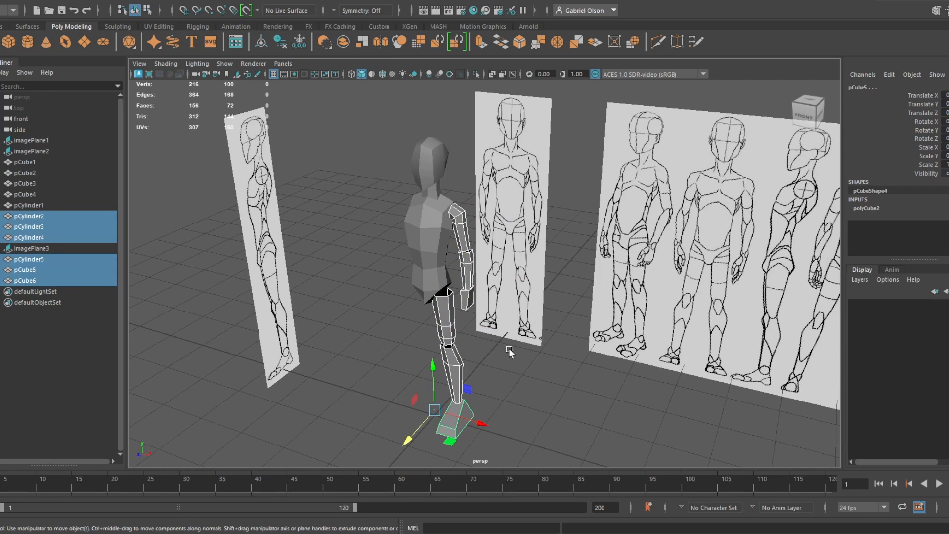
left_click_drag(509, 348, 532, 346, "alt")
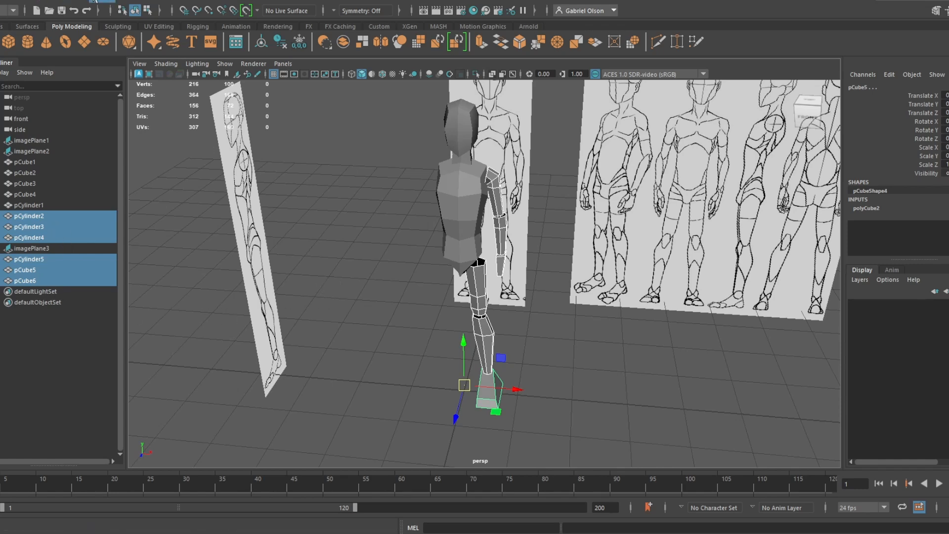
left_click(73, 1)
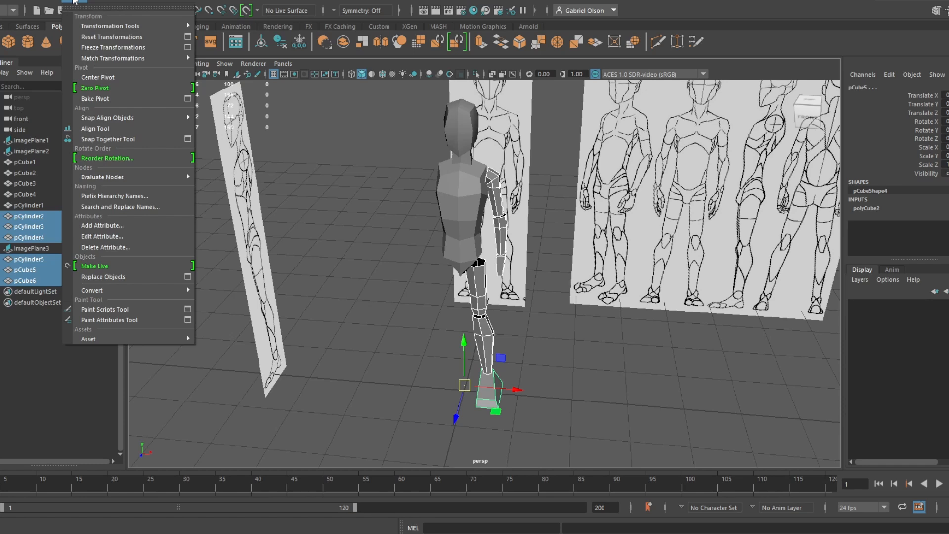
left_click(168, 1)
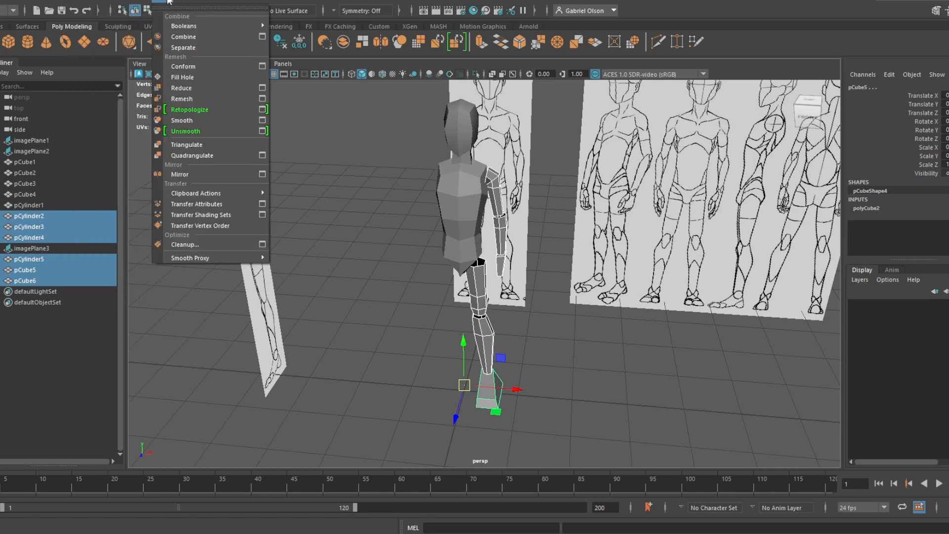
left_click(188, 33)
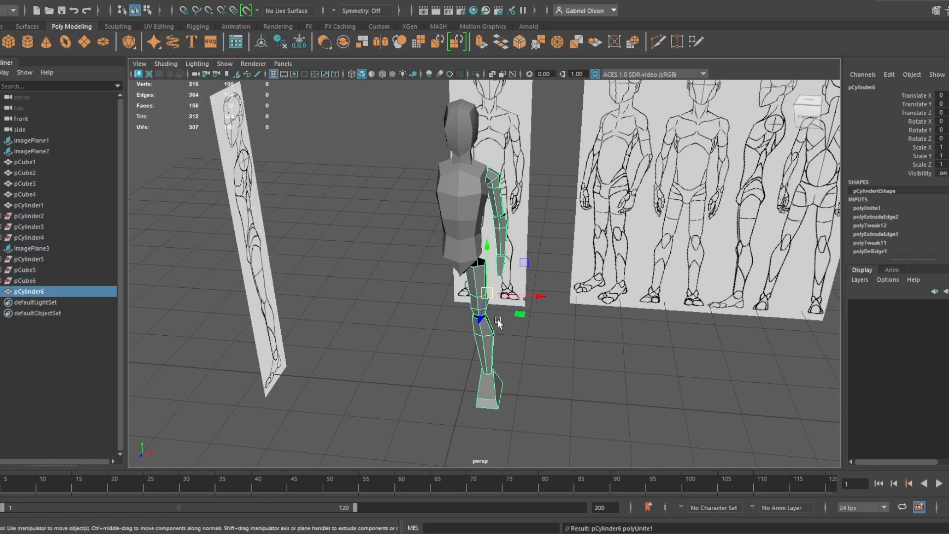
Snap the combined limb mesh's pivot to the grid origin and freeze its transformations
left_click(559, 353)
mouse_move(534, 356)
left_mouse_down("alt")
mouse_move(511, 353)
mouse_move(576, 350)
mouse_move(535, 345)
left_mouse_up("alt")
left_click(483, 349)
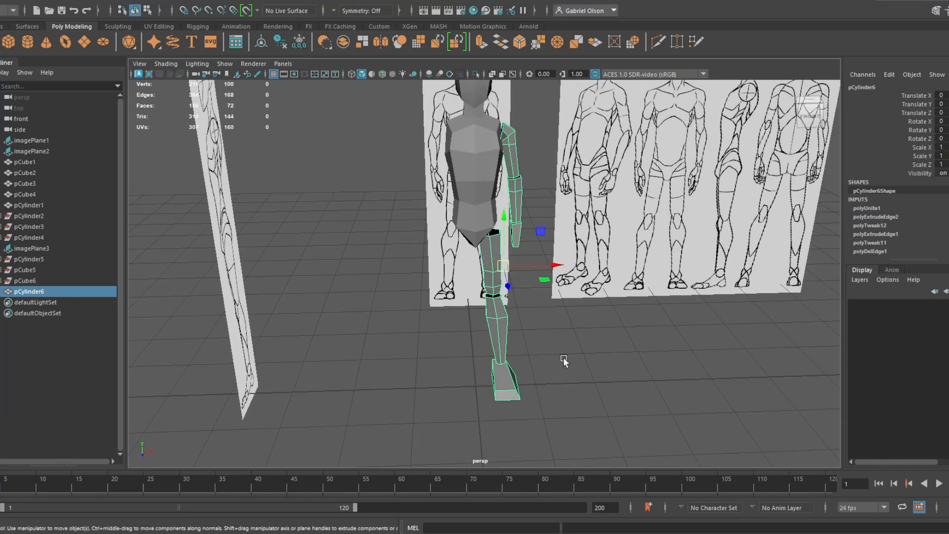
key("d")
key("x")
mouse_move(510, 371)
middle_mouse_down()
mouse_move(341, 390)
mouse_move(611, 412)
mouse_move(524, 336)
mouse_move(417, 359)
mouse_move(400, 421)
mouse_move(546, 420)
mouse_move(606, 389)
mouse_move(475, 389)
mouse_move(541, 383)
mouse_move(538, 373)
mouse_move(500, 380)
middle_mouse_up()
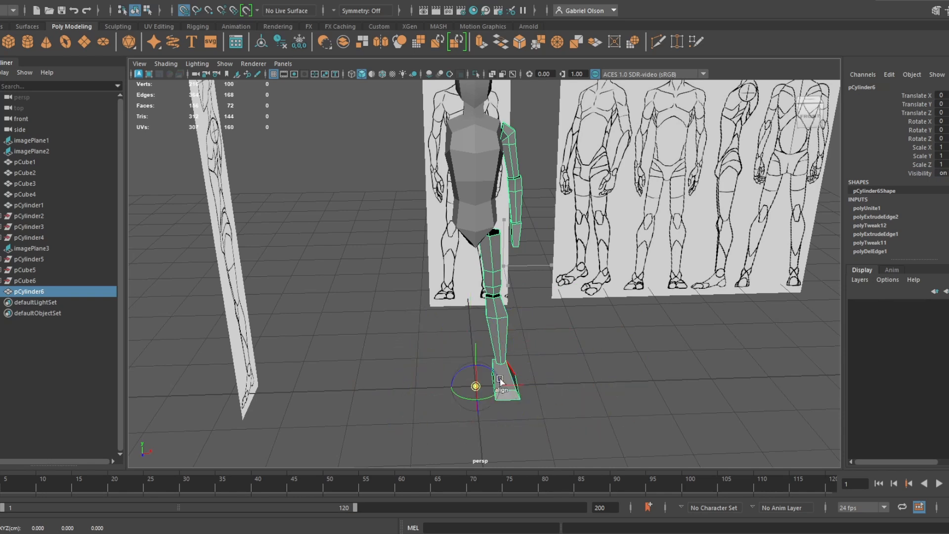
key("d")
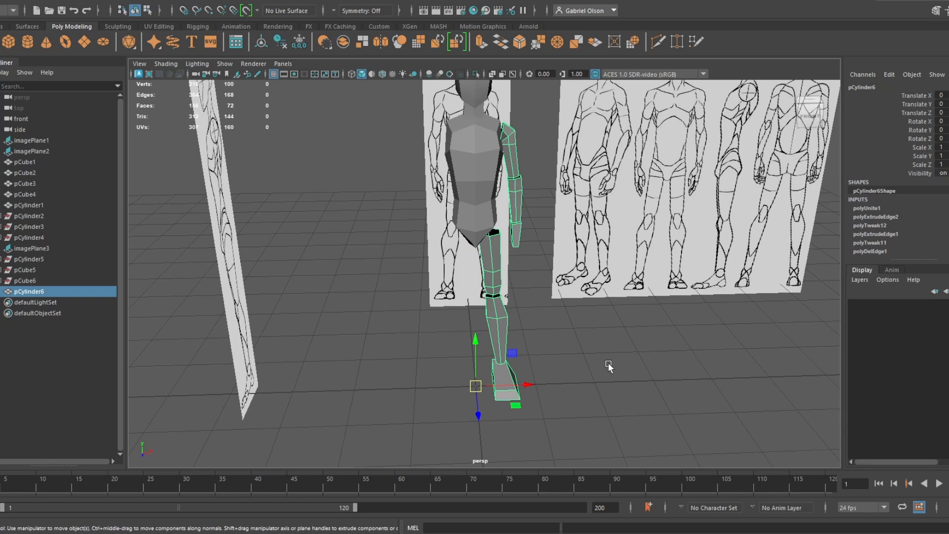
left_click(74, 2)
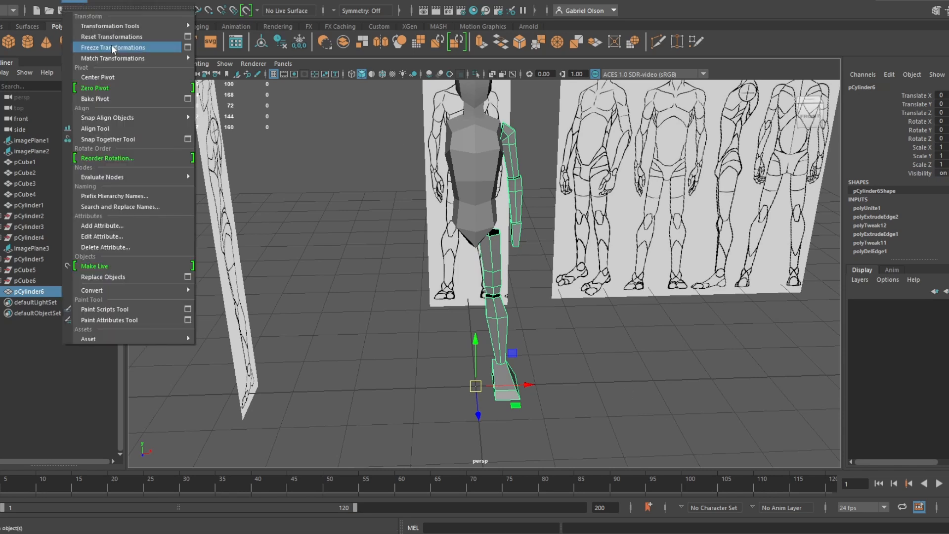
left_click(127, 46)
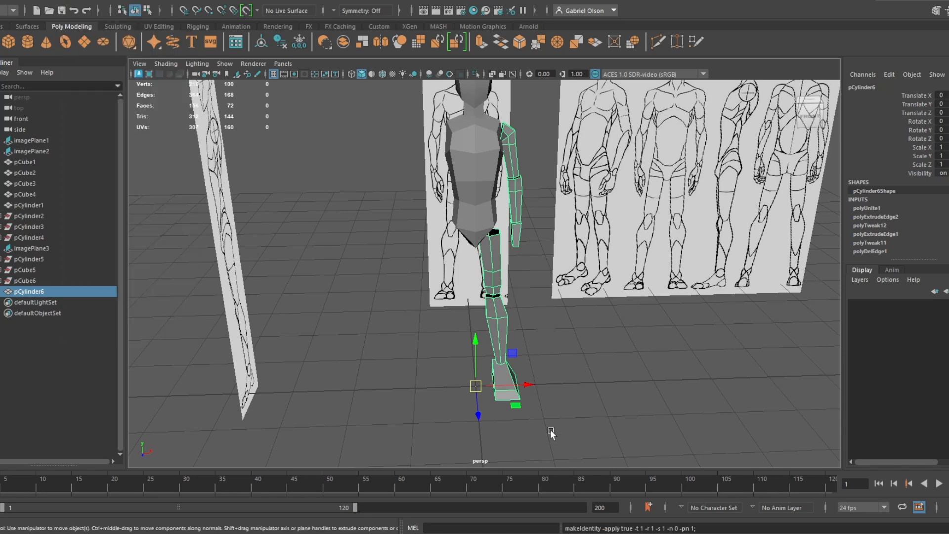
Create a mirrored copy of the combined limb mesh on the opposite side of the body with Duplicate Special
left_click_drag(551, 433, 533, 396, "alt")
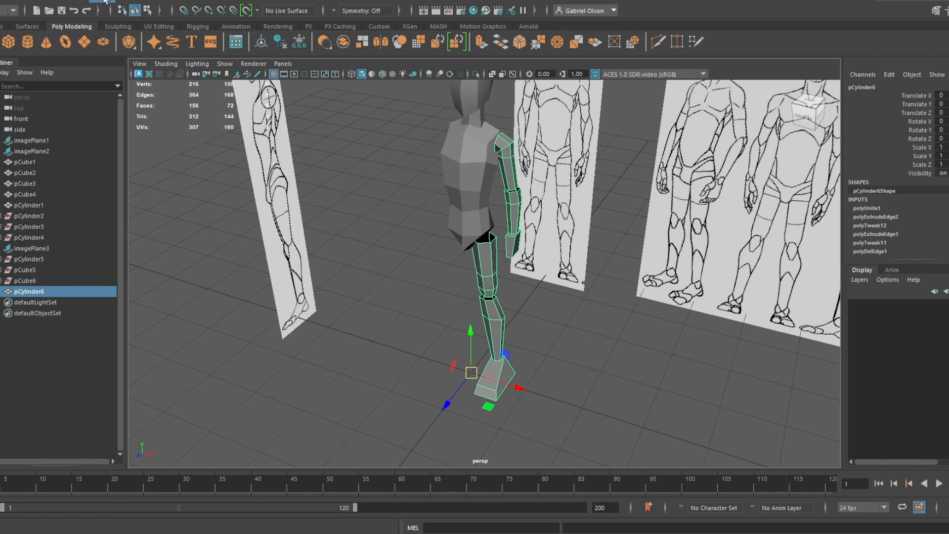
left_click(15, 2)
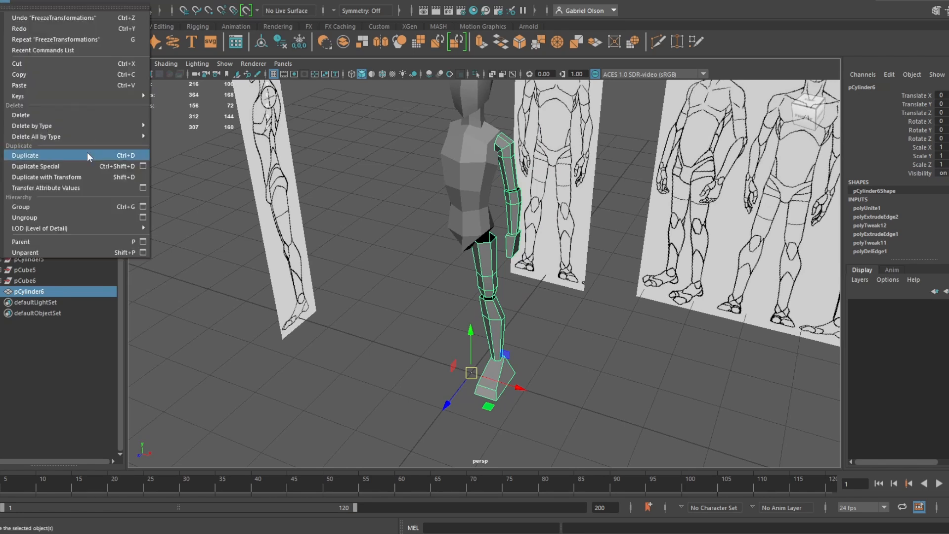
left_click(76, 162)
left_click(552, 345)
mouse_move(553, 345)
left_mouse_down("alt")
mouse_move(599, 311)
mouse_move(612, 387)
mouse_move(544, 394)
mouse_move(504, 242)
mouse_move(505, 330)
mouse_move(544, 339)
mouse_move(597, 329)
left_mouse_up("alt")
Split the original foot's lengthwise edge ring to add an edge loop around the middle of the foot
left_click(551, 365)
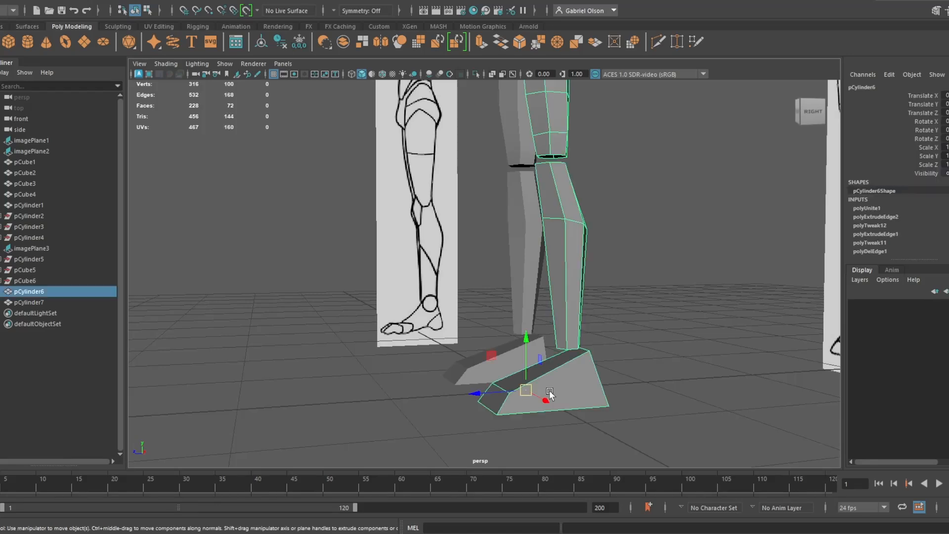
left_click_drag(550, 390, 546, 396, "alt")
right_click_drag(568, 229, 561, 207)
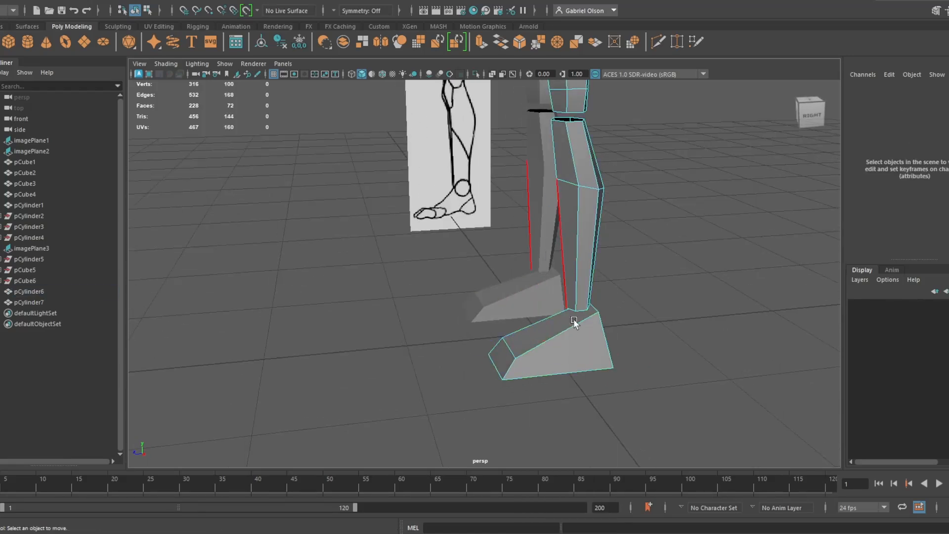
left_click(558, 333)
mouse_move(556, 334)
right_mouse_down("shift")
mouse_move(502, 337)
mouse_move(519, 354)
mouse_move(552, 323)
right_mouse_up("shift")
right_click_drag(517, 293, 562, 334, "shift")
right_click(561, 340, "shift")
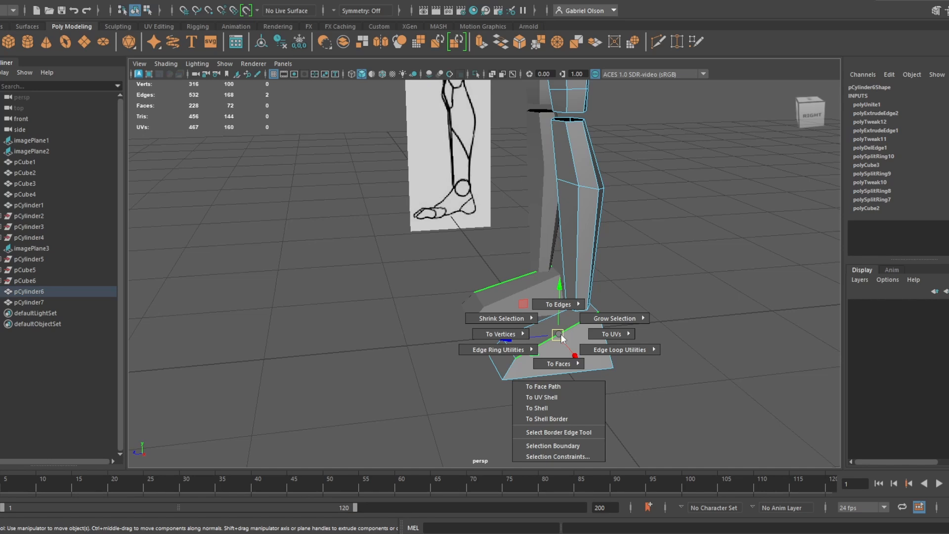
right_click_drag(560, 338, 552, 364, "ctrl")
In the side view, move the new loop's upper vertices to the drawn ankle front and its lower ones toward the heel; adjust the toe top
key("space")
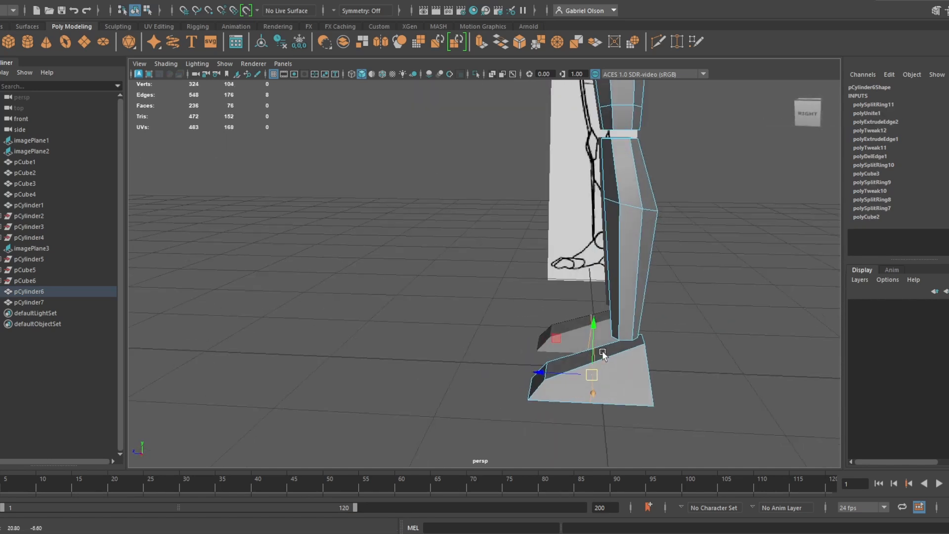
key("space")
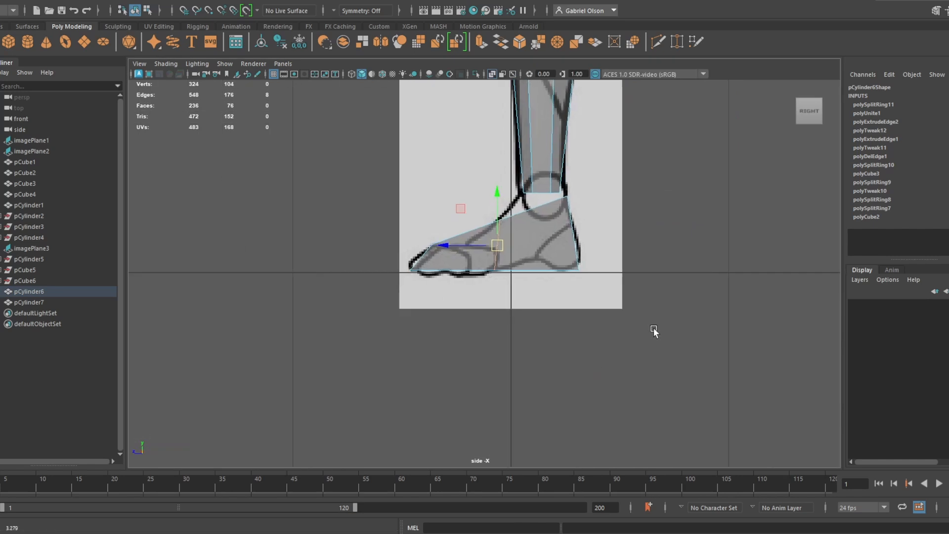
scroll(509, 266, "up", 5)
right_click(524, 230)
left_click(473, 229)
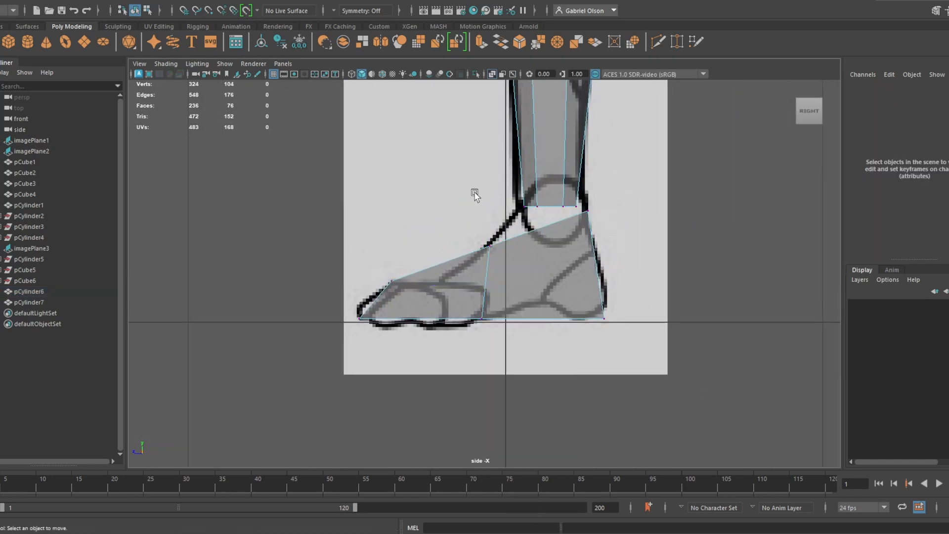
left_click_drag(520, 271, 512, 218)
left_click_drag(505, 332, 453, 296)
left_click_drag(484, 316, 572, 319)
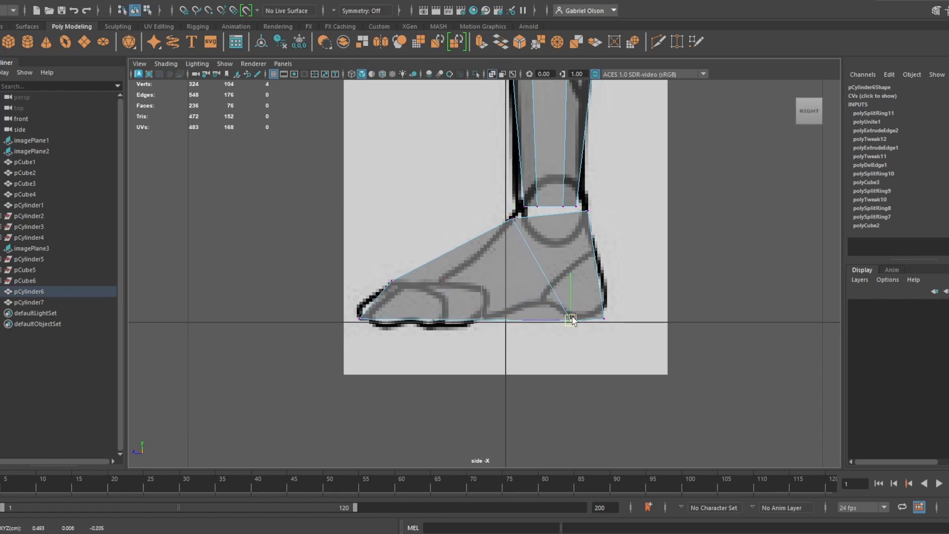
left_click_drag(368, 267, 396, 286)
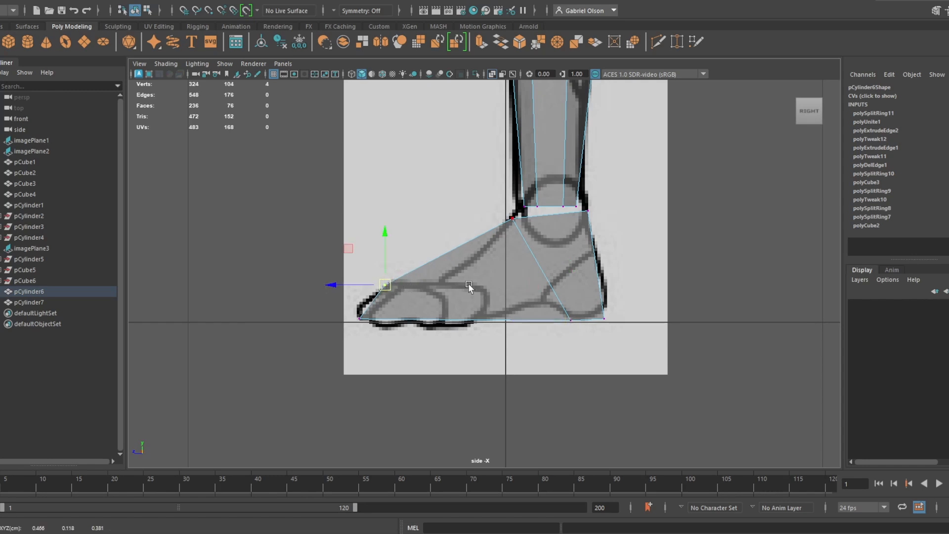
Add a second edge loop across the front of the foot and lower its upper vertices onto the drawn instep
mouse_move(464, 230)
right_mouse_down()
mouse_move(464, 239)
mouse_move(464, 212)
right_mouse_up()
key("super")
left_click(461, 245)
left_click(461, 244)
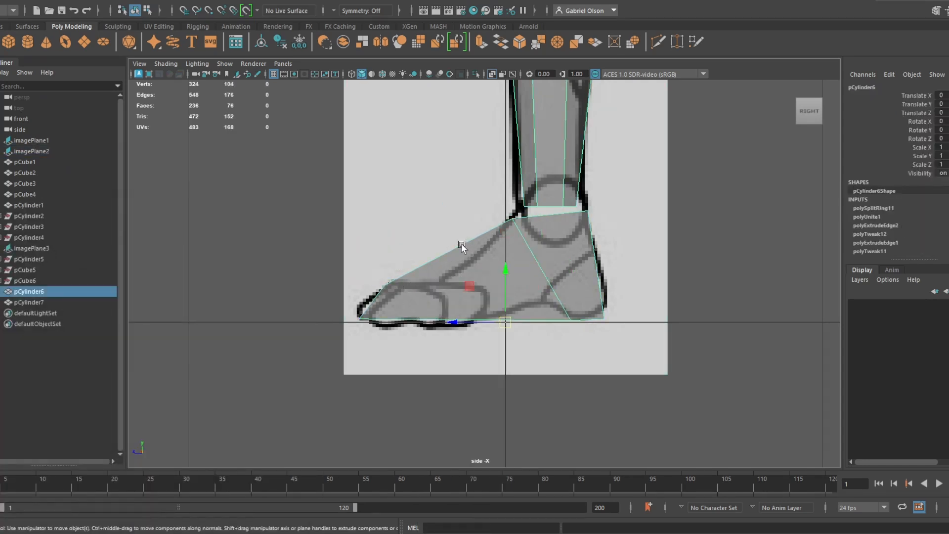
right_click_drag(452, 254, 428, 218)
left_click(455, 247)
left_click_drag(428, 208, 461, 267)
left_click_drag(448, 252, 448, 279)
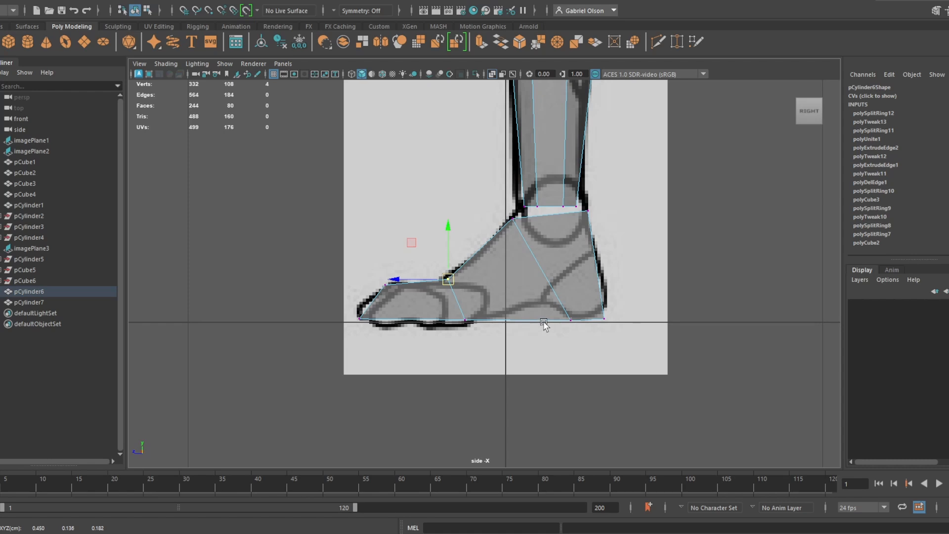
In the perspective view, move the foot's inner front ankle vertex sideways toward the shin
key("space")
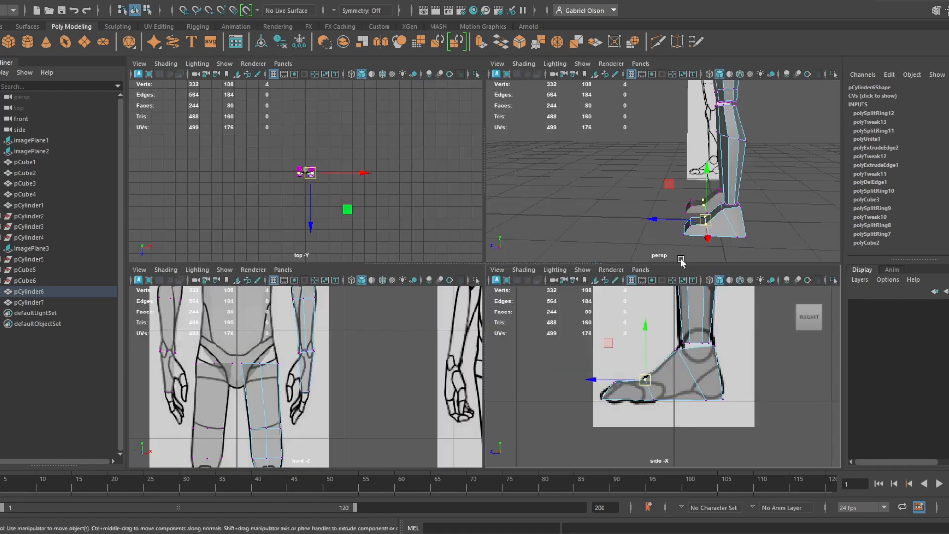
key("space")
left_click_drag(595, 262, 540, 360, "alt")
left_click_drag(570, 316, 546, 267)
left_click_drag(593, 300, 591, 299)
left_click_drag(573, 296, 546, 282)
left_click(530, 280)
left_click(488, 275)
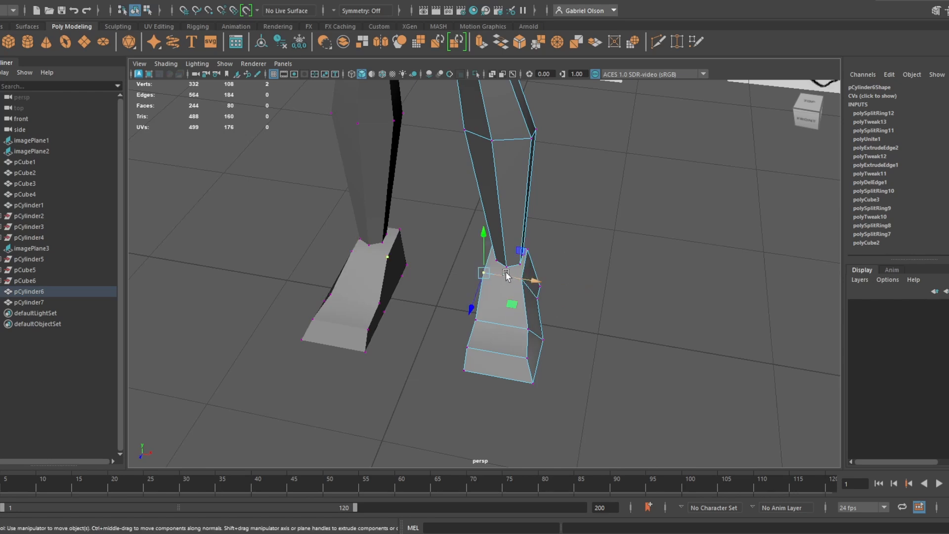
left_click_drag(489, 274, 517, 279)
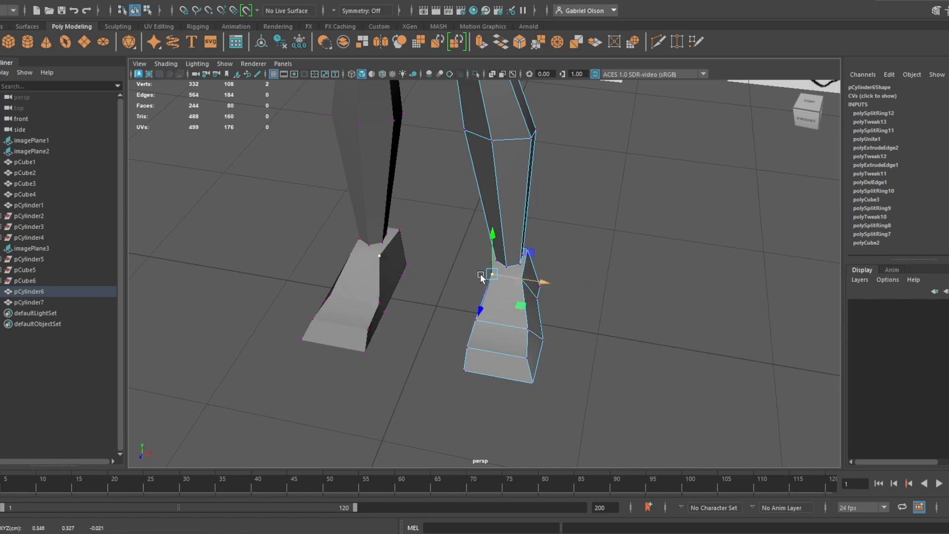
Move the inner top heel vertex sideways toward the shin to narrow the back of the ankle
middle_click_drag(550, 282, 569, 288, "alt")
left_click_drag(569, 288, 621, 281, "alt")
left_click_drag(381, 290, 418, 336)
left_click_drag(418, 337, 600, 315, "alt")
scroll(446, 332, "up", 3)
mouse_move(394, 327)
left_mouse_down()
mouse_move(384, 330)
mouse_move(394, 335)
mouse_move(381, 313)
left_mouse_up()
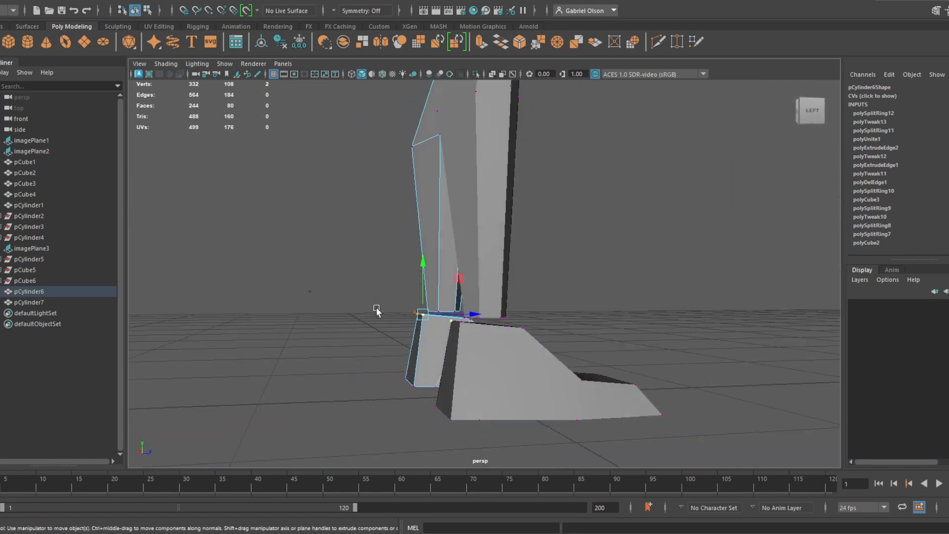
left_click_drag(383, 260, 470, 315)
Shift the inner upper vertices of the instep and toe sideways toward the foot's centre
left_click_drag(635, 344, 477, 378, "alt")
left_click(535, 383)
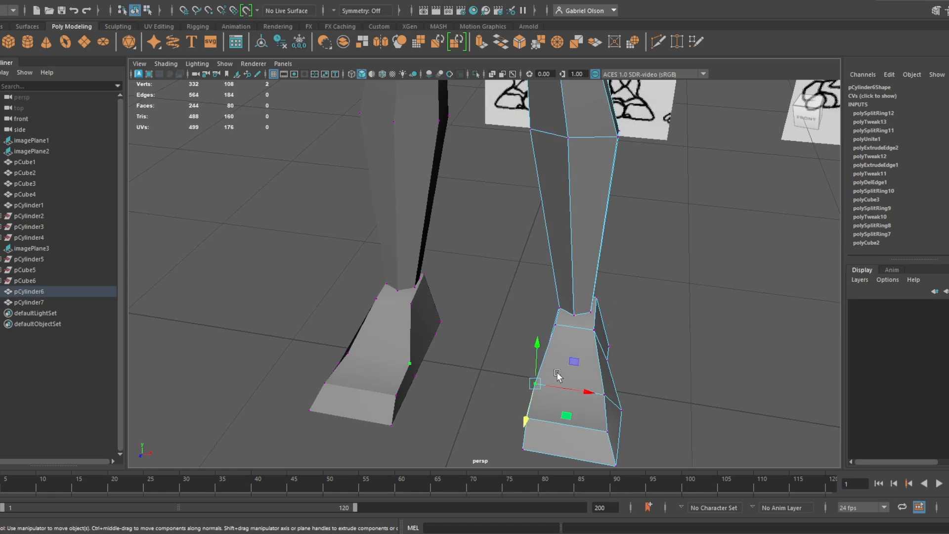
double_click(557, 373)
left_click(538, 383)
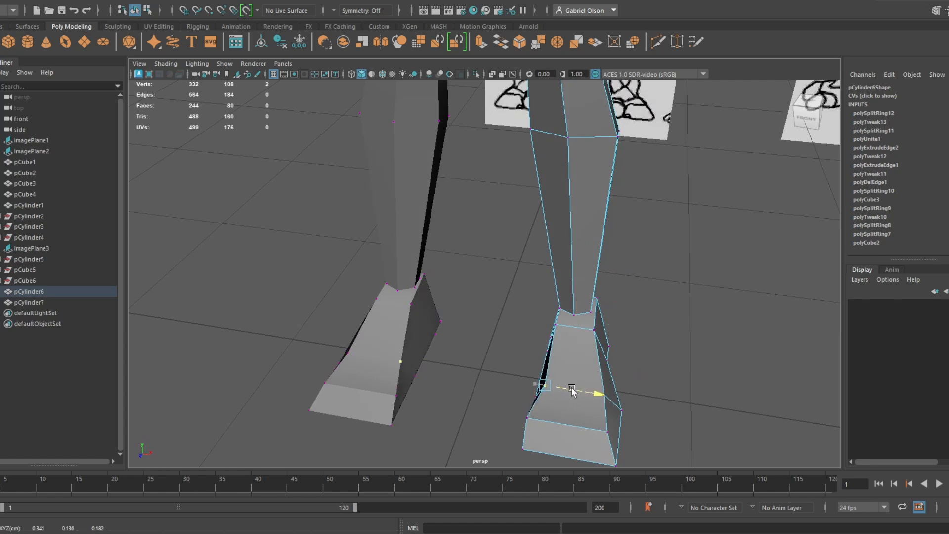
left_click(536, 420)
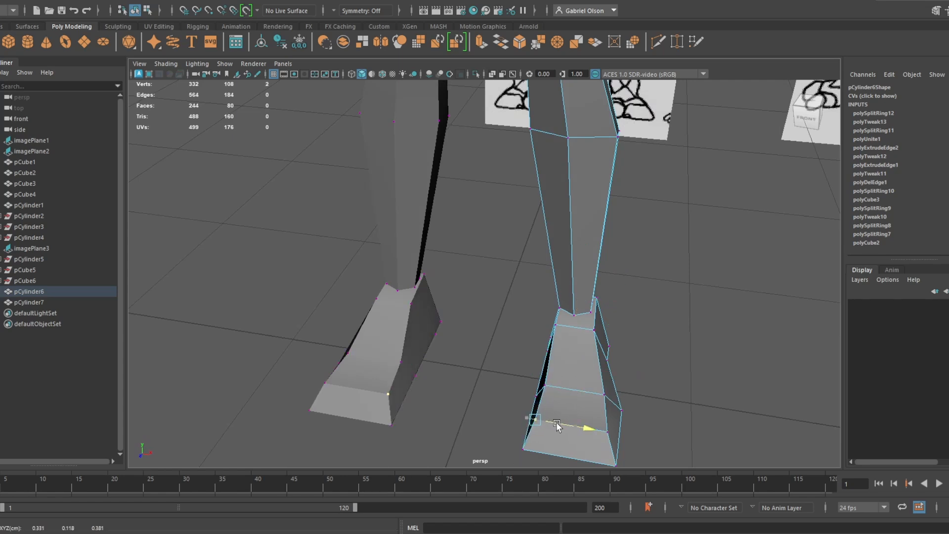
Adjust the foot's front ankle vertices to fit around the shin and return to object mode with nothing selected
left_click_drag(661, 344, 580, 363, "alt")
left_click(499, 344)
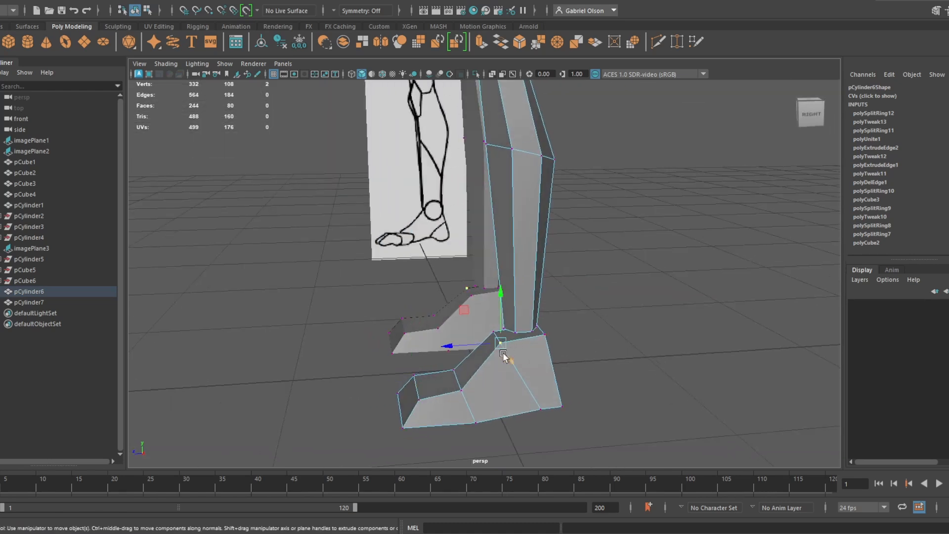
left_click_drag(482, 346, 615, 341)
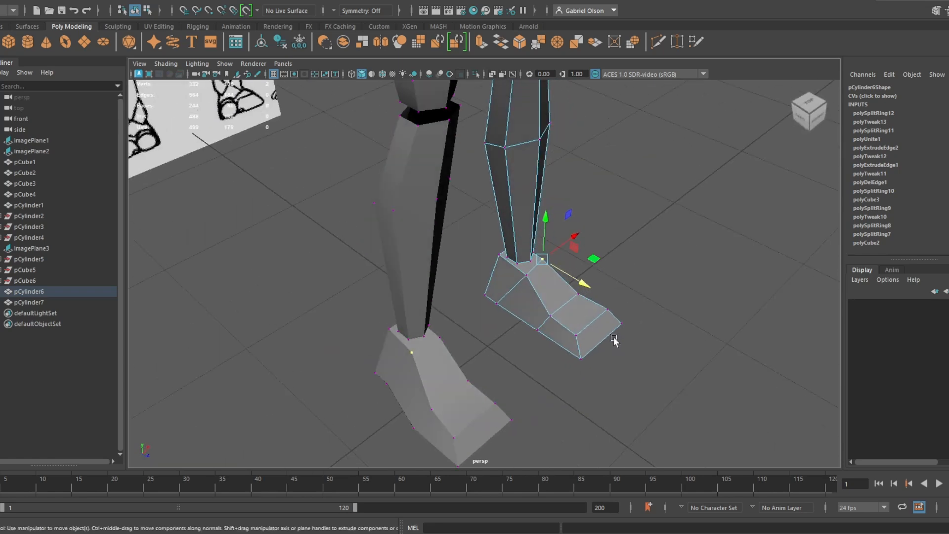
left_click(522, 273)
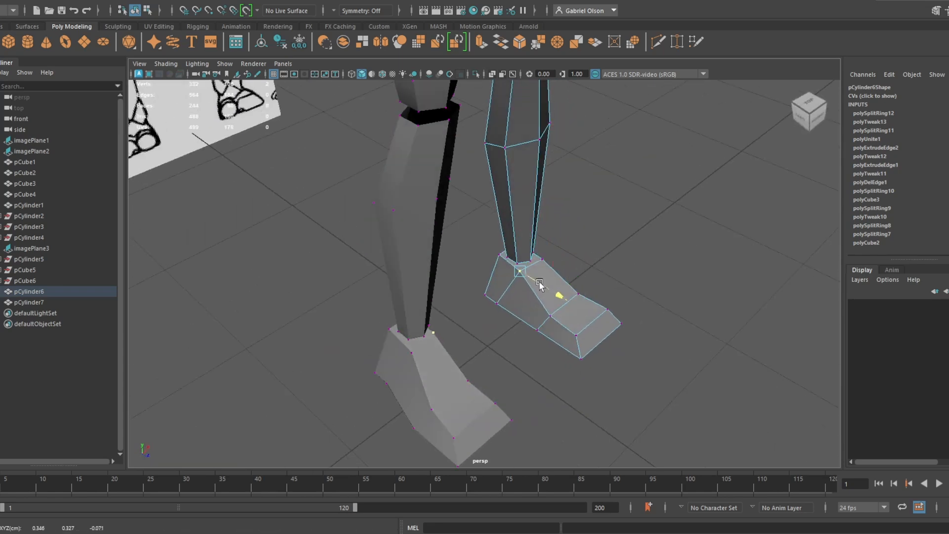
right_click_drag(549, 296, 602, 214)
left_click(639, 298)
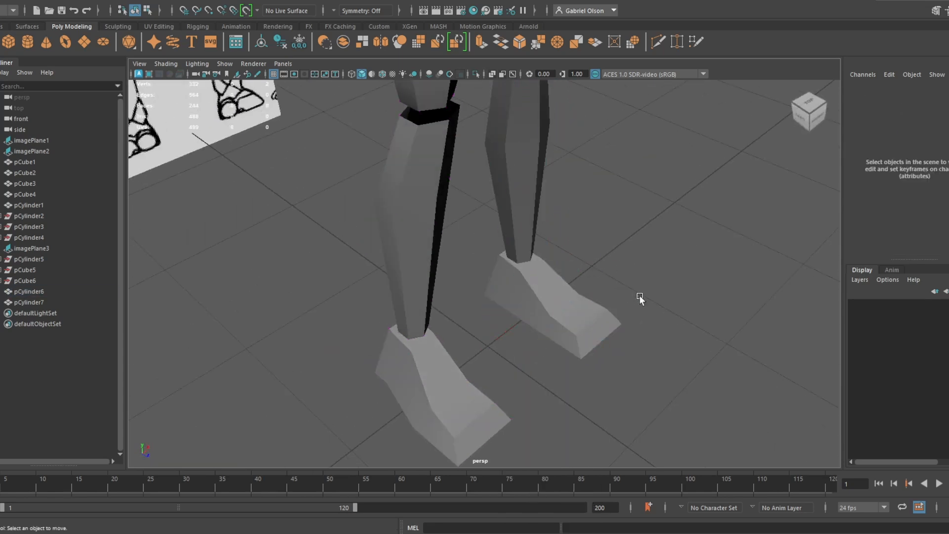
Examine the complete body model from the front, side and three-quarter angles, comparing its proportions with the reference images
scroll(639, 298, "down", 5)
left_click_drag(639, 301, 582, 289, "alt")
middle_click_drag(582, 289, 537, 374, "alt")
scroll(501, 313, "down", 5)
mouse_move(538, 374)
left_mouse_down("alt")
mouse_move(487, 371)
mouse_move(540, 370)
left_mouse_up("alt")
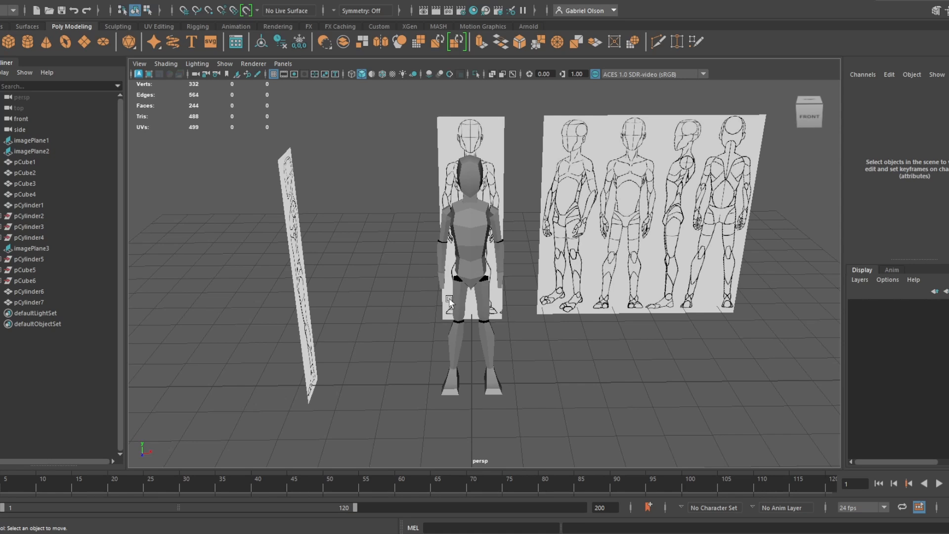
left_click_drag(535, 367, 420, 189, "alt")
left_click_drag(413, 149, 512, 423)
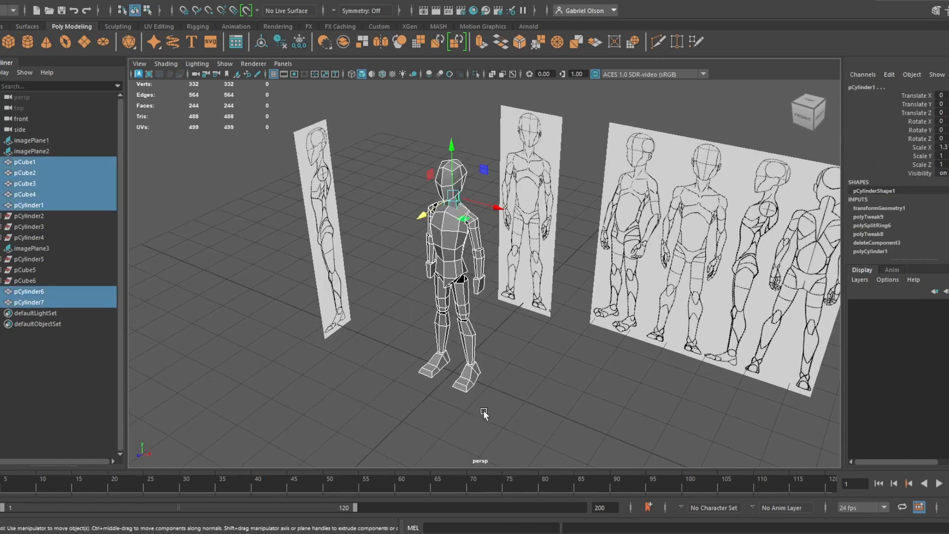
left_click(585, 346)
left_click_drag(585, 346, 584, 368, "alt")
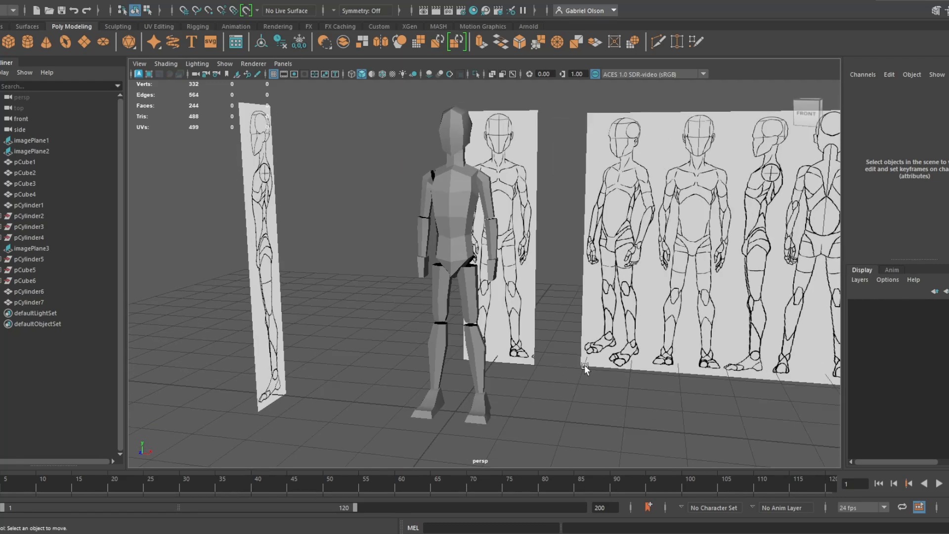
left_click_drag(601, 349, 601, 392, "alt")
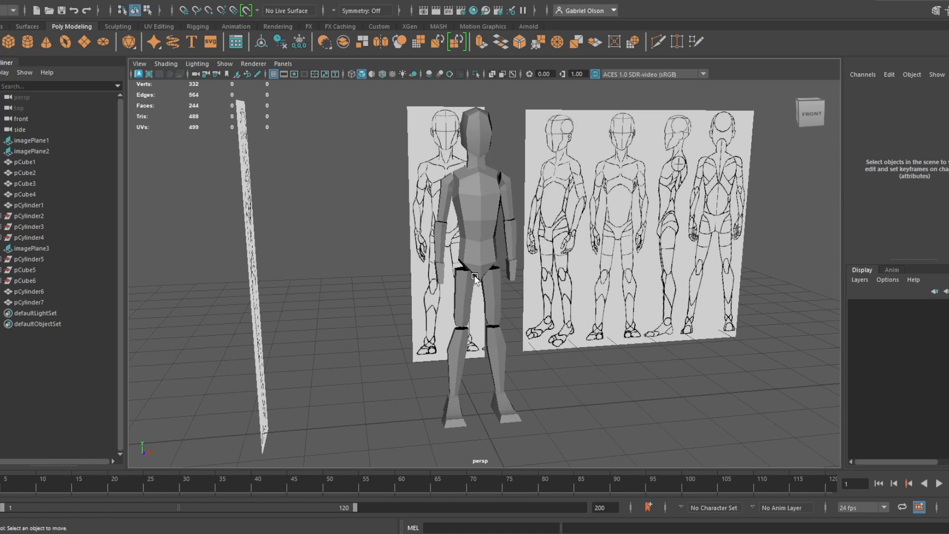
left_click_drag(519, 310, 466, 327, "alt")
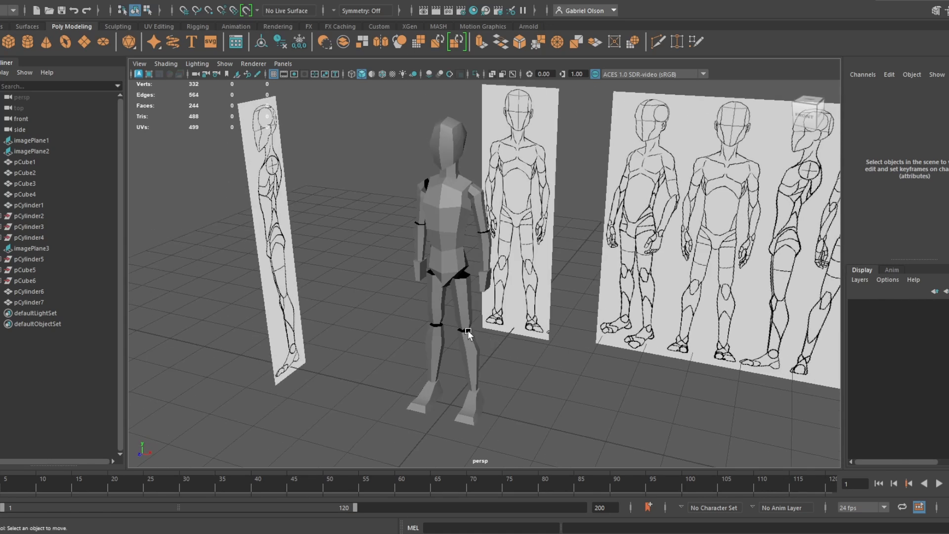
left_click_drag(473, 386, 583, 348, "alt")
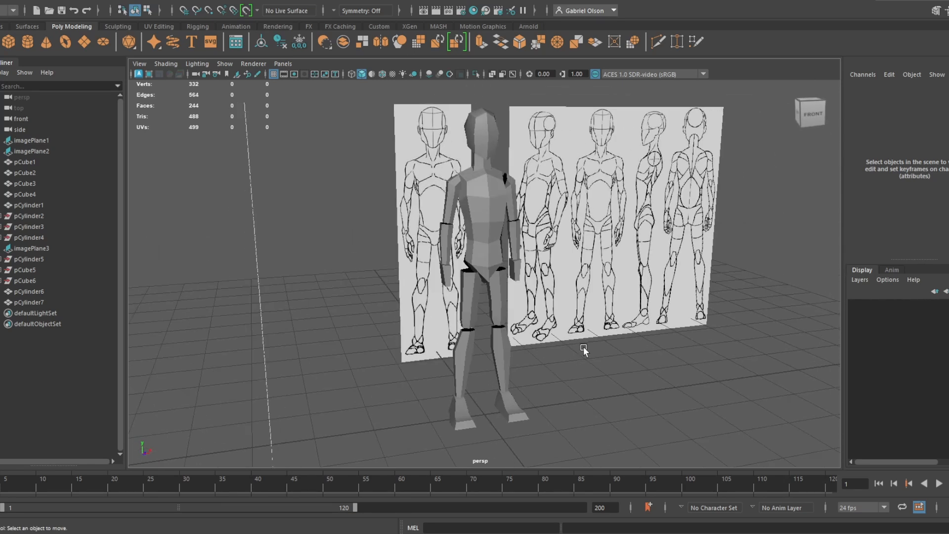
mouse_move(555, 349)
left_mouse_down("alt")
mouse_move(631, 366)
mouse_move(559, 363)
left_mouse_up("alt")
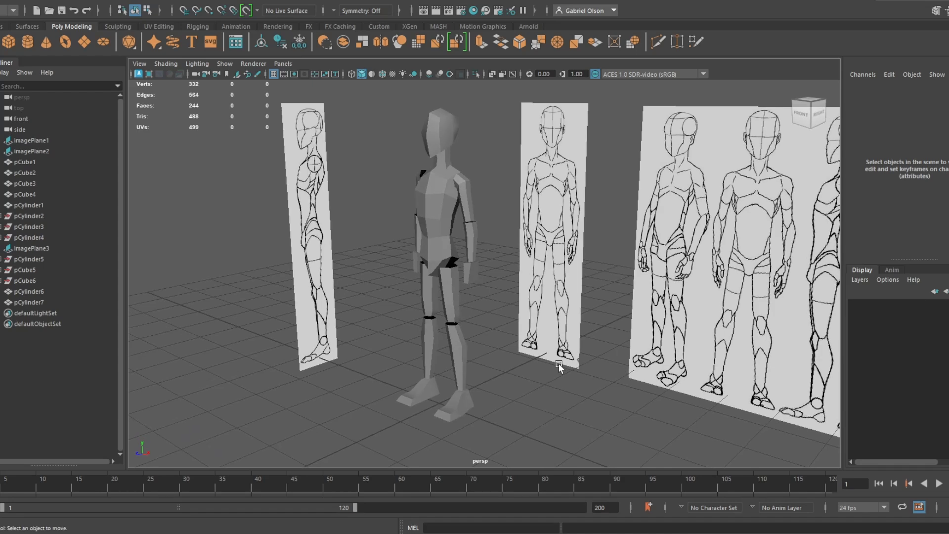
left_click_drag(562, 363, 528, 354, "alt")
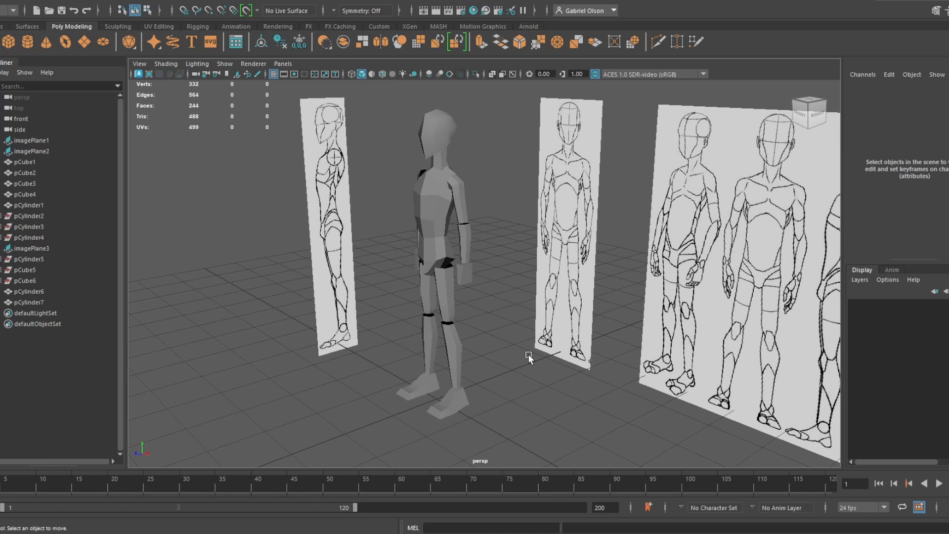
Inspect the torso and arm up close, and select the torso half on the figure's left side (pCube3)
left_click_drag(528, 333, 482, 283, "alt")
scroll(414, 254, "up", 5)
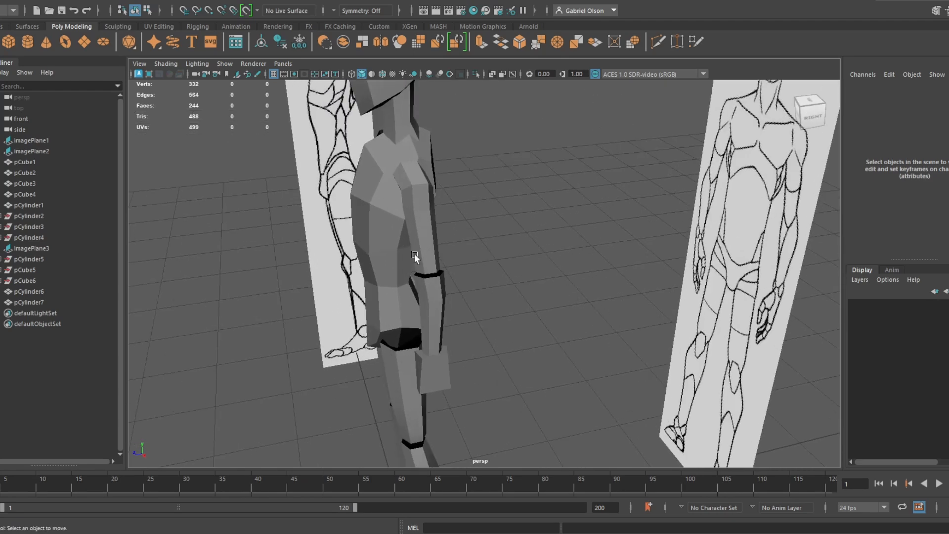
left_click_drag(414, 254, 572, 281, "alt")
left_click(407, 259)
scroll(572, 279, "down", 5)
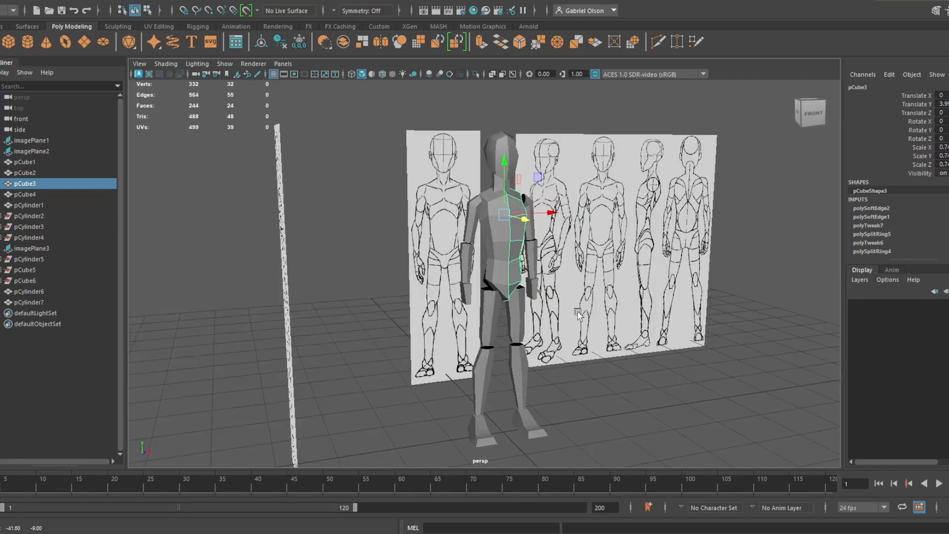